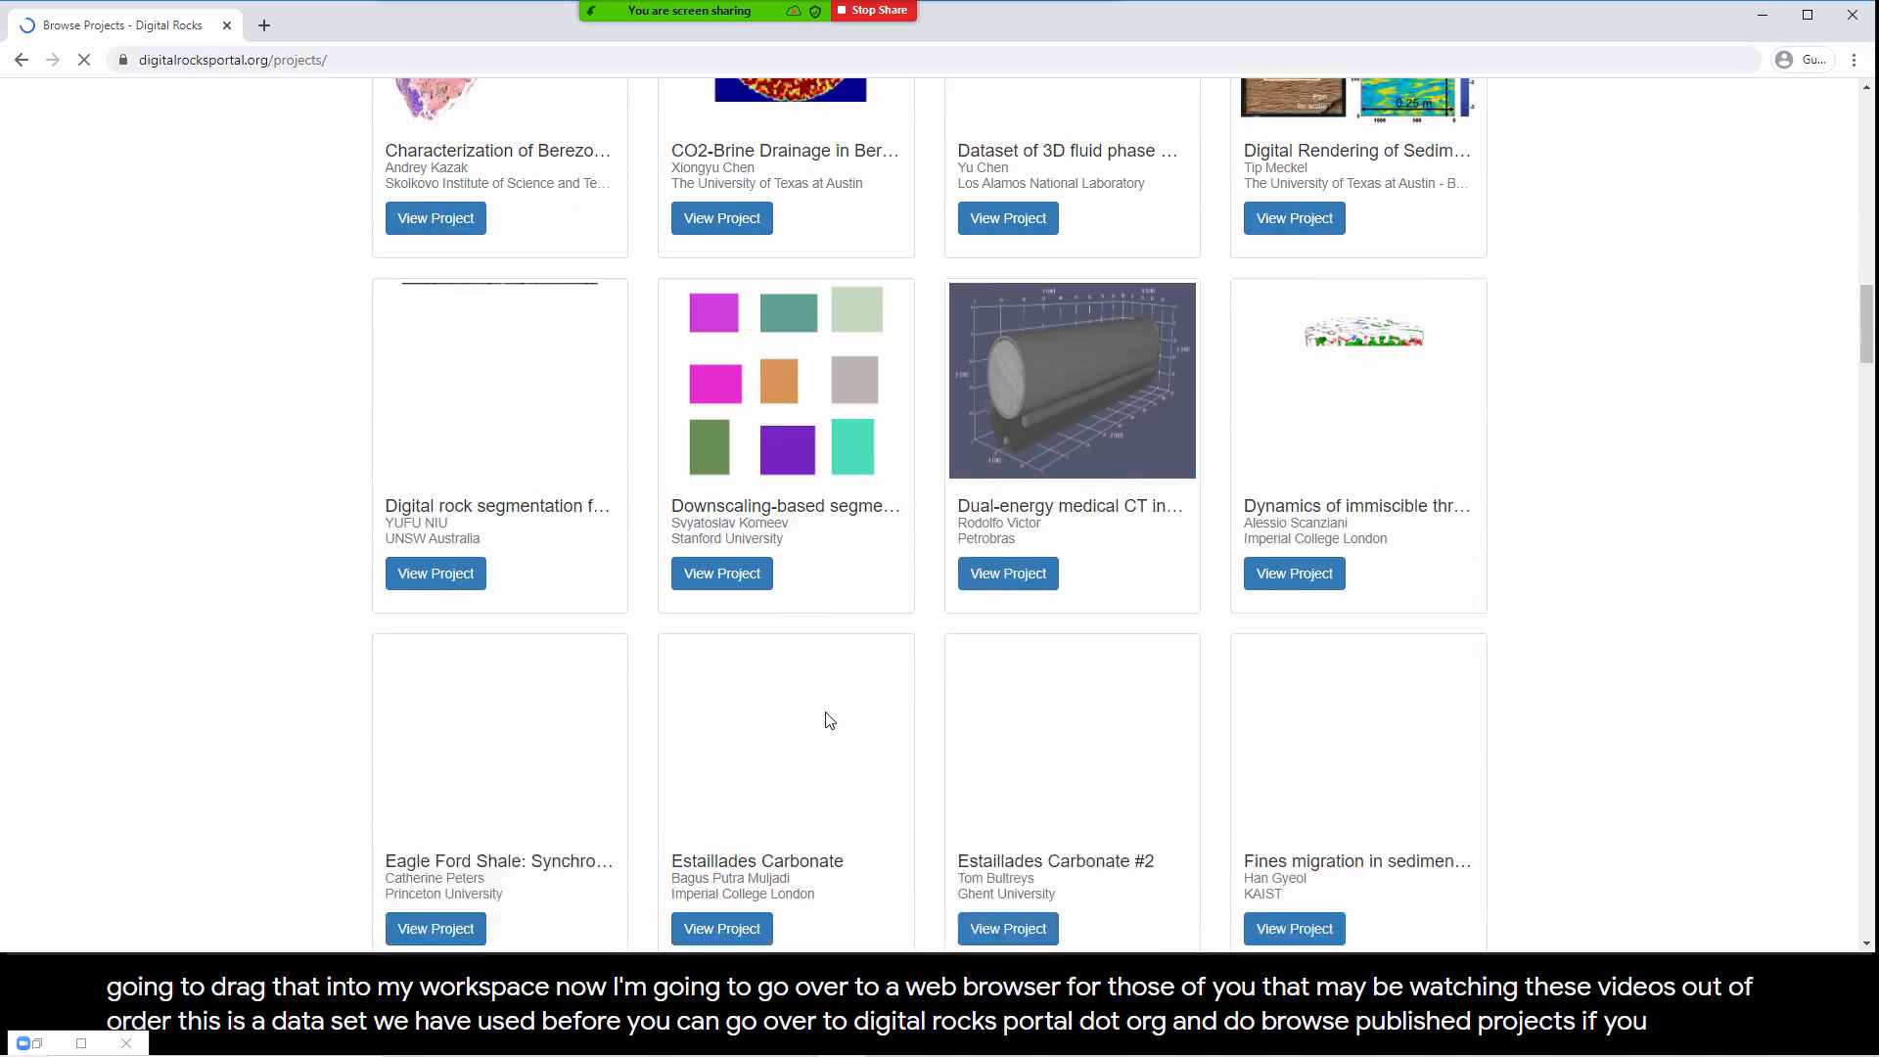
Step: Search the published projects for "hydrate" and open the "Dry sand pack saturated with air" dataset of the Hydrate-Bearing Sand project
key(ctrl+f)
text(hydrate)
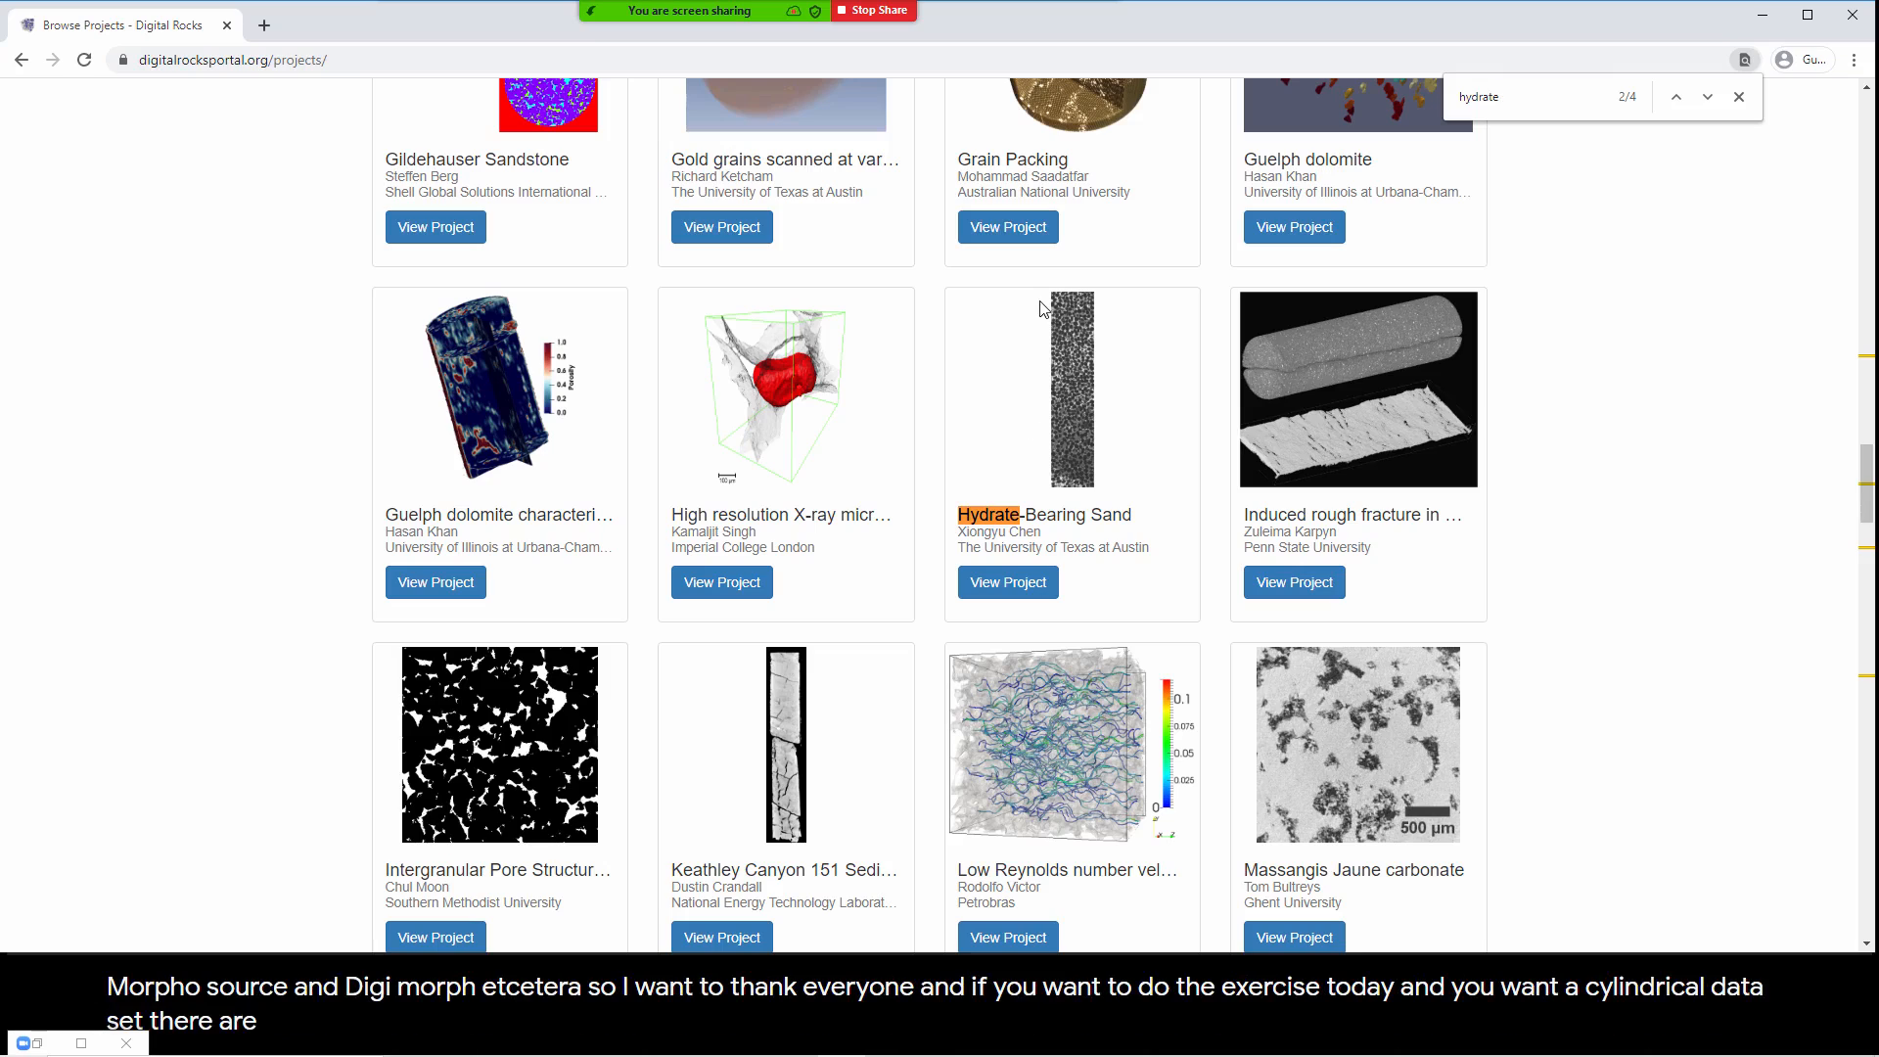
click(1008, 582)
scroll(564, 651, down, 6)
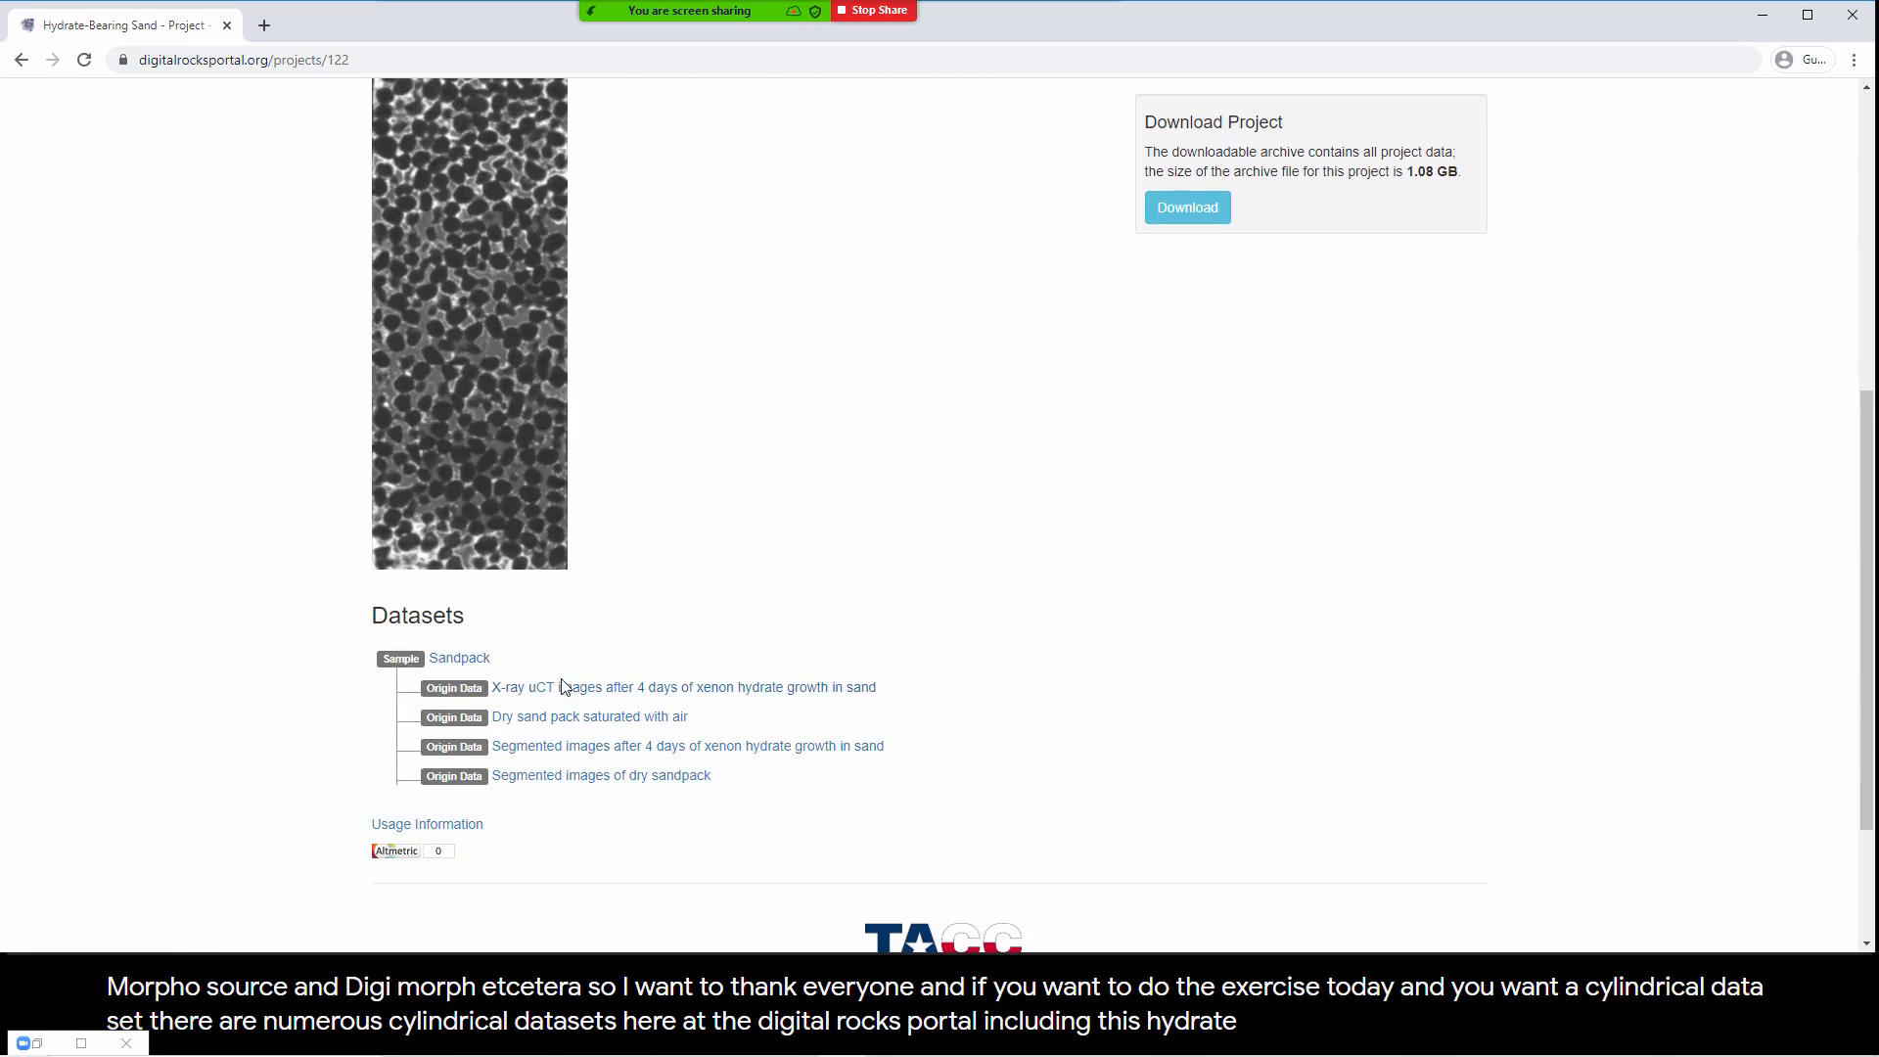
click(572, 721)
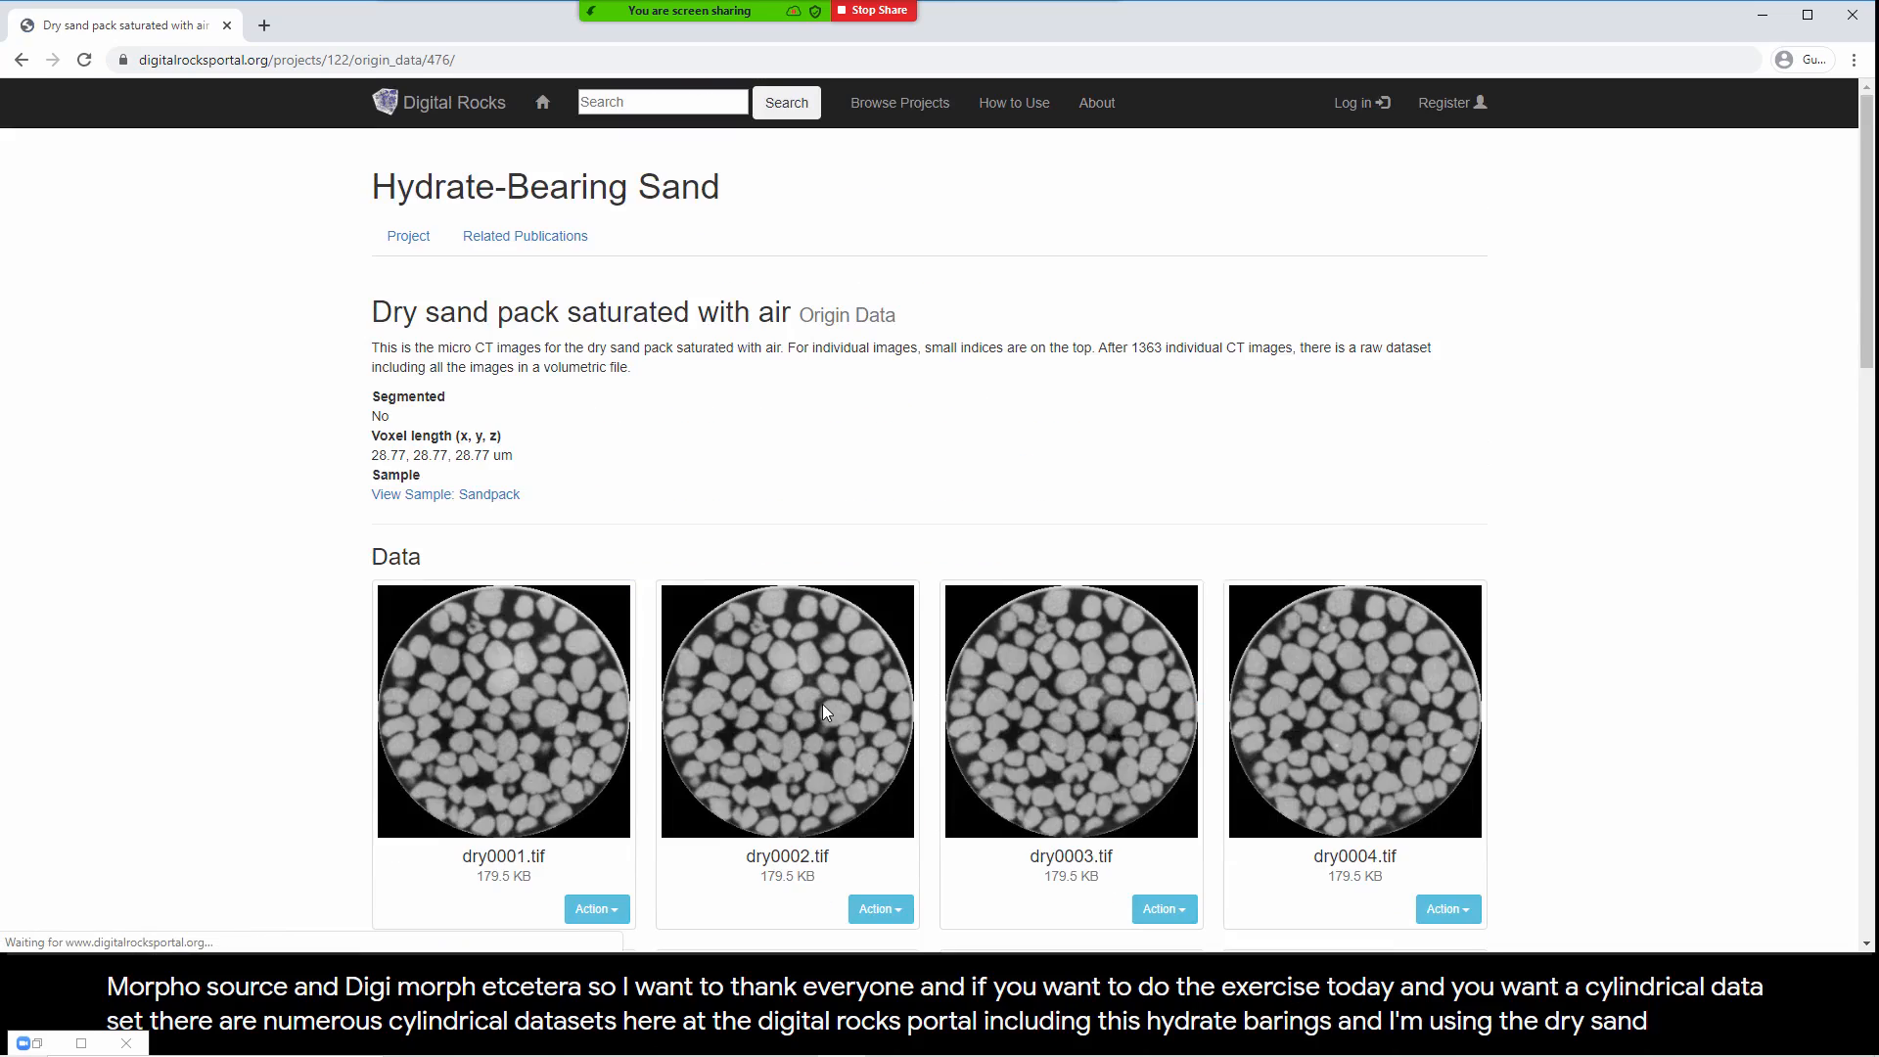
scroll(822, 702, down, 18)
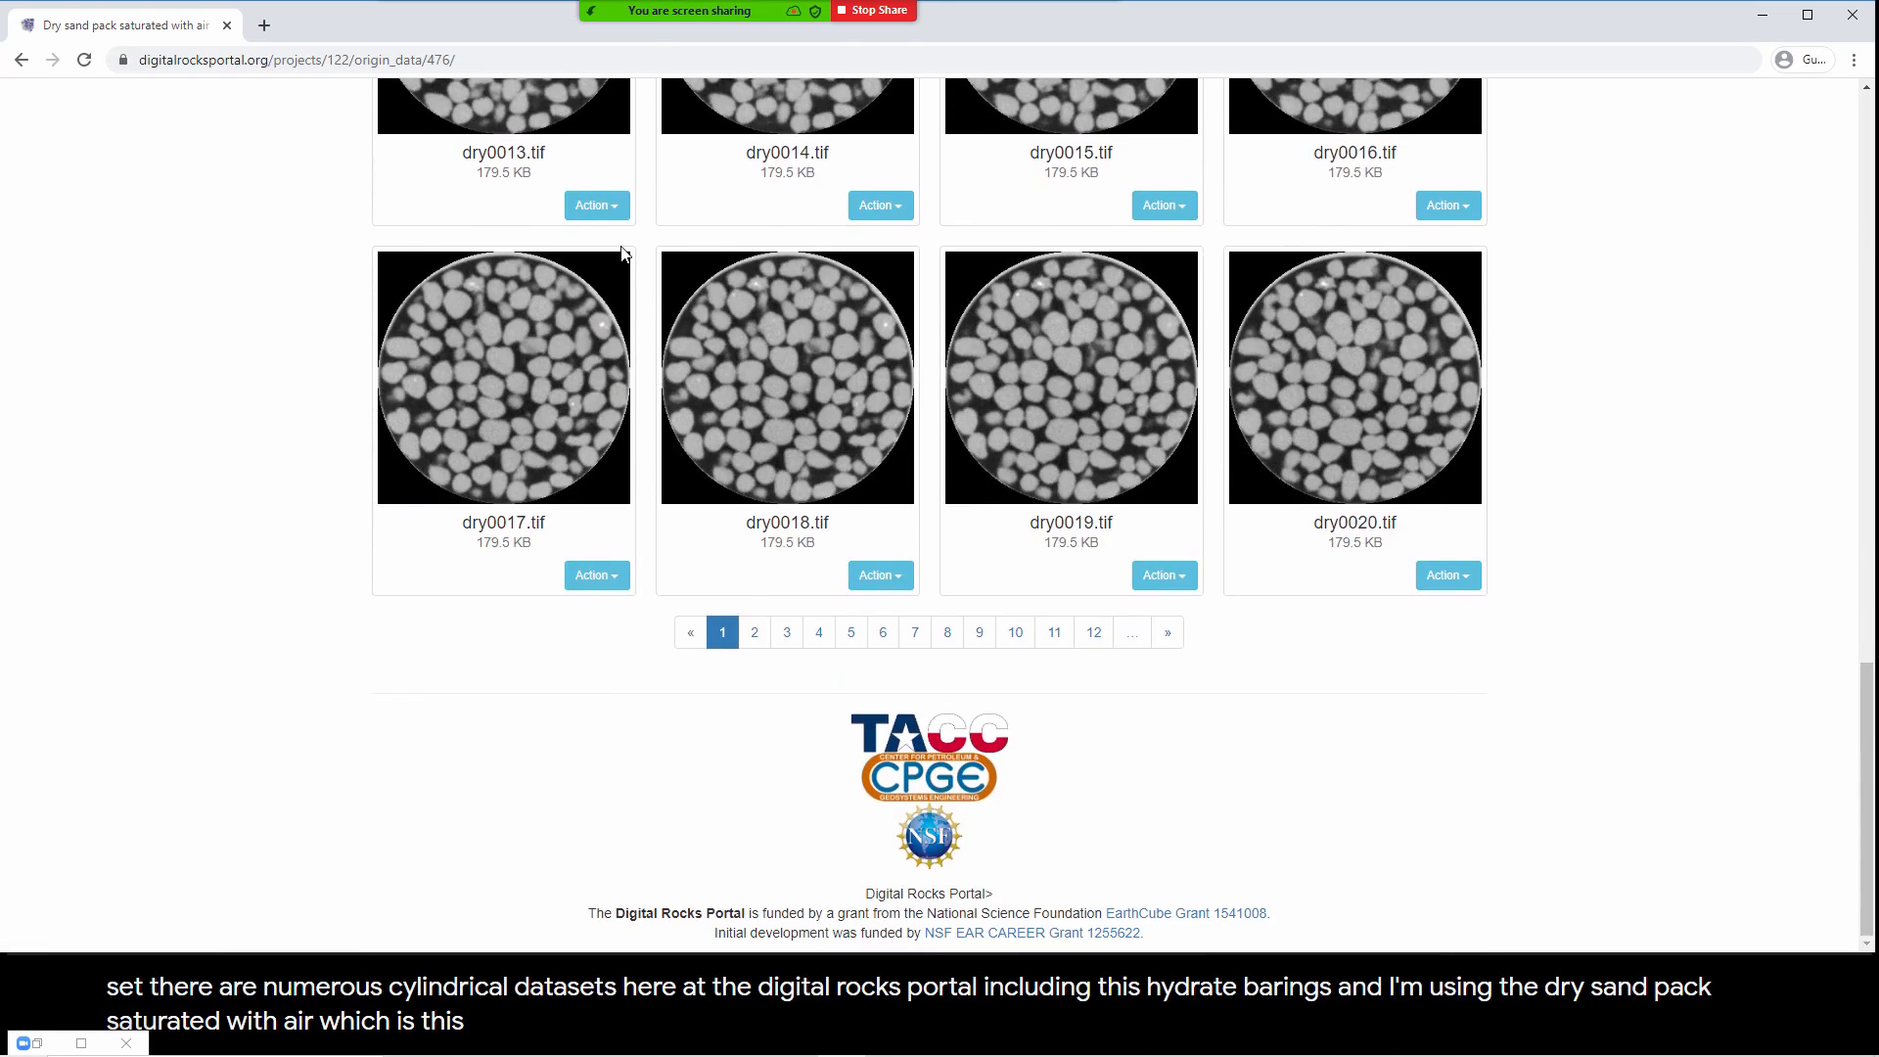
Step: Switch to Dragonfly, close the Organizer, and examine the dry sand pack in the 3D view and the slice views
key(alt+Tab)
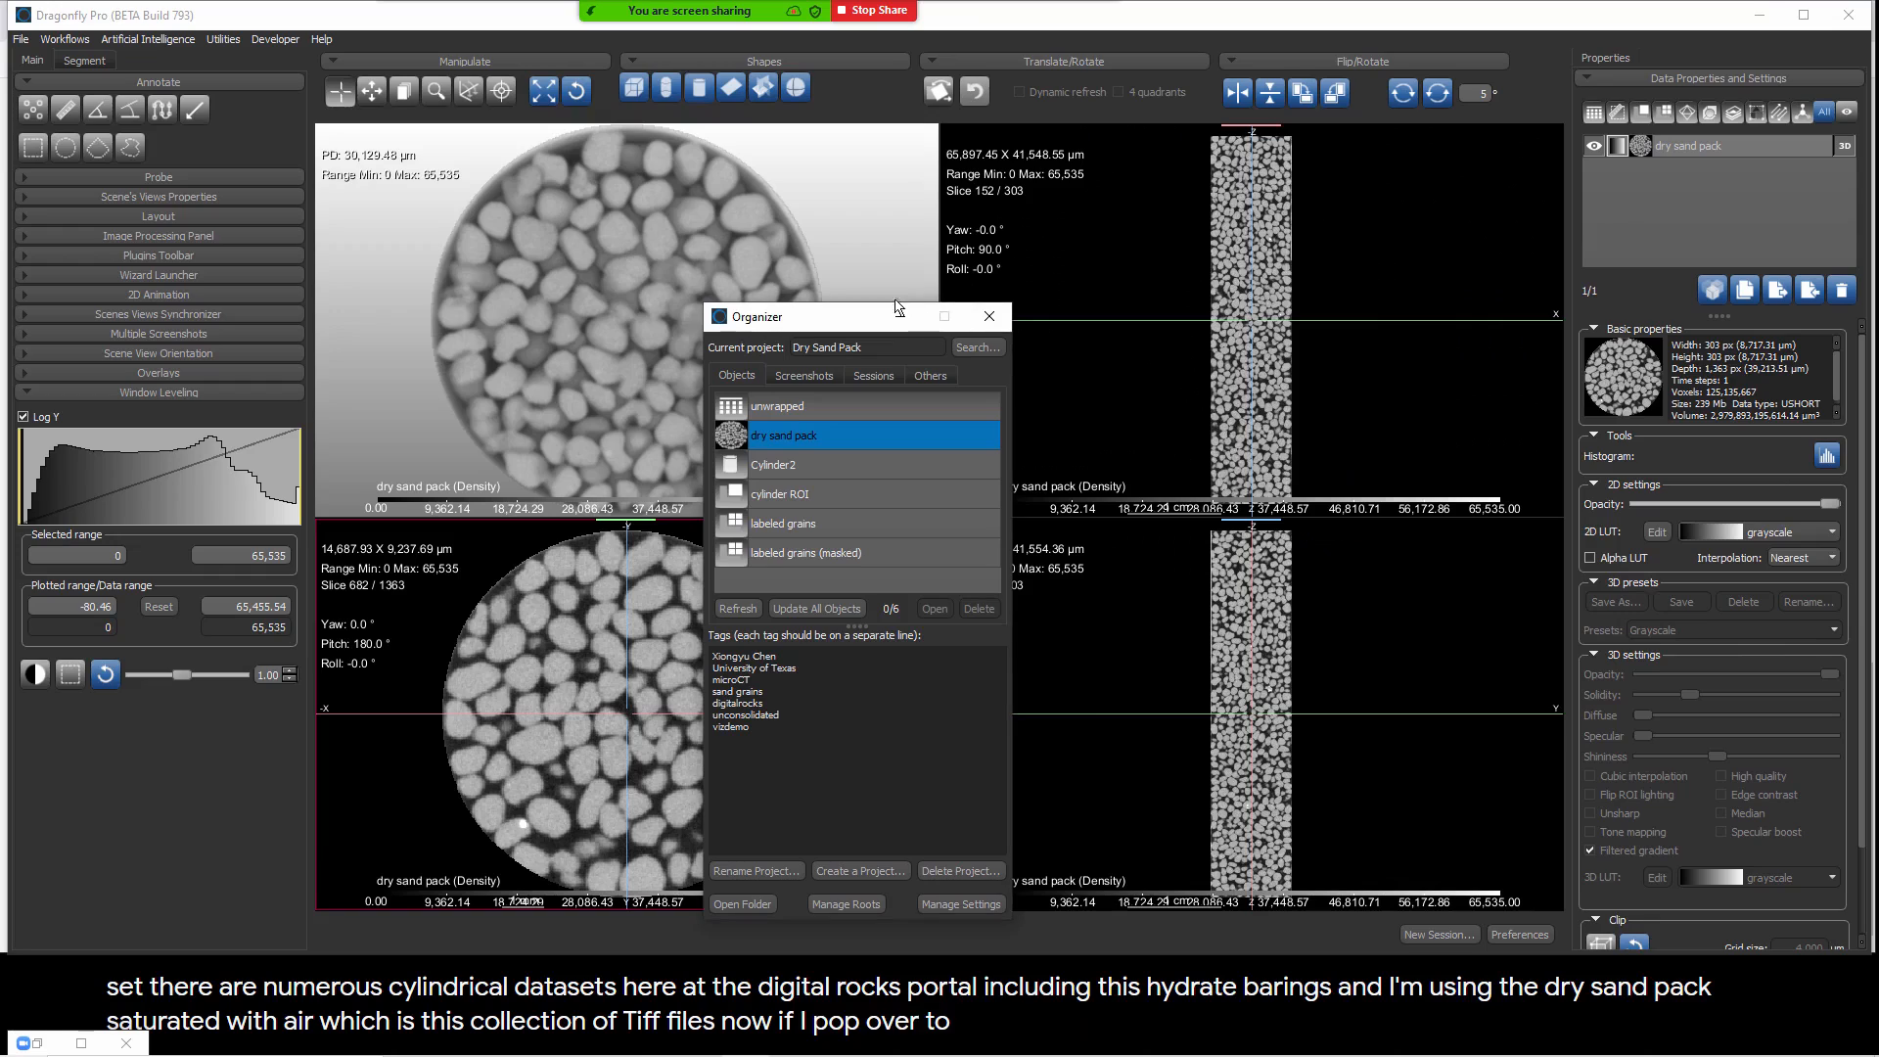
click(989, 319)
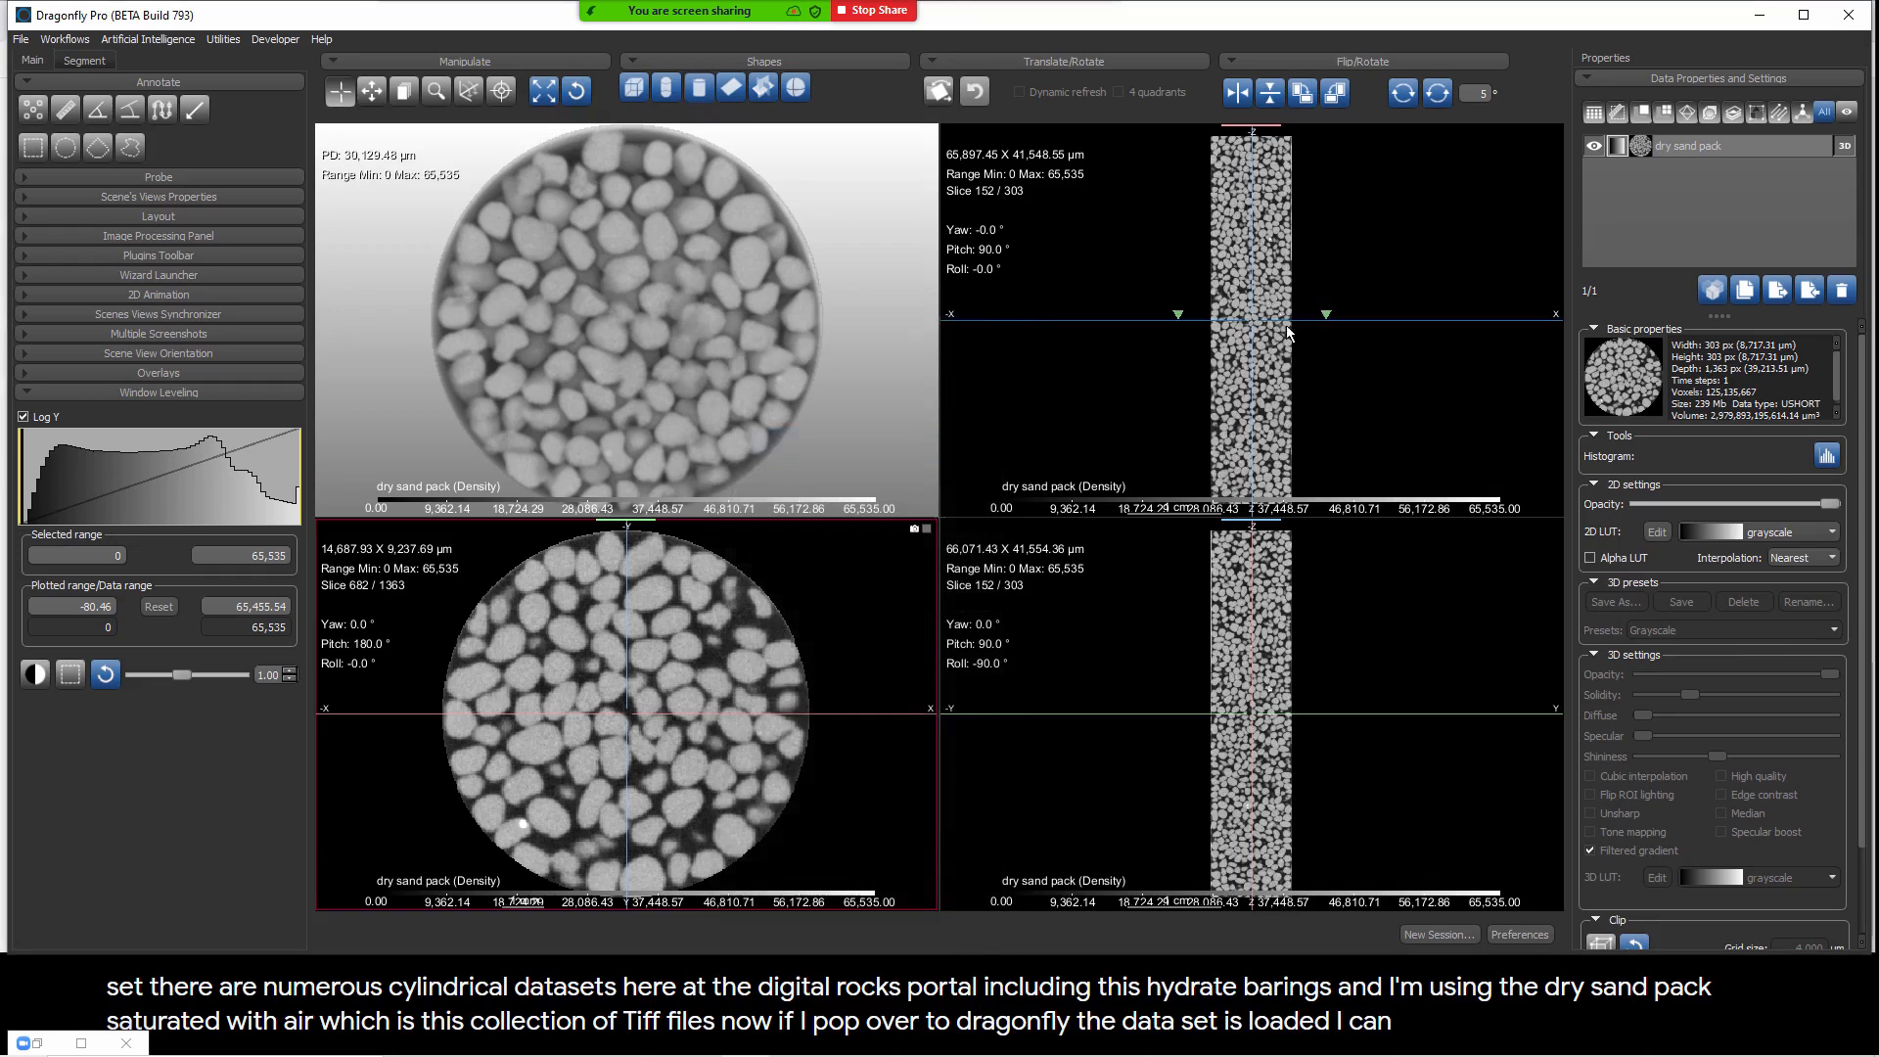
drag(608, 315, 773, 345)
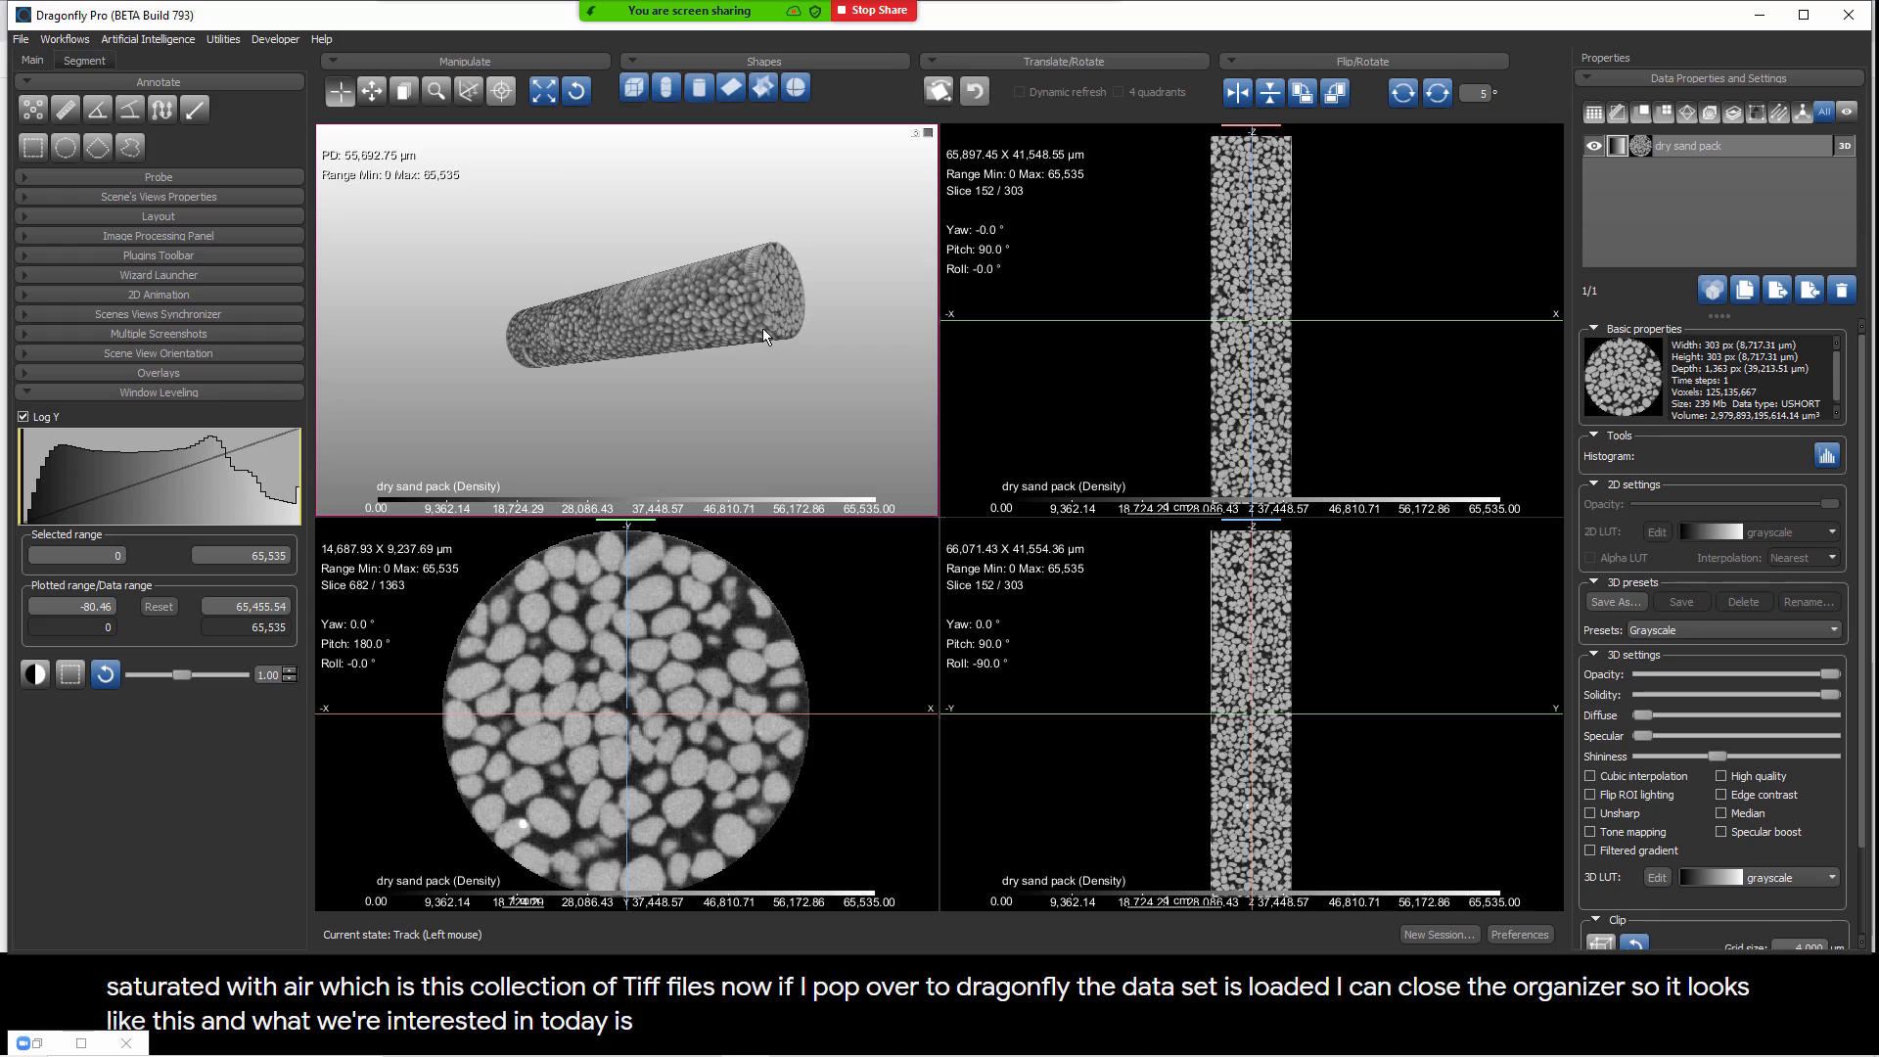
drag(359, 594, 415, 690)
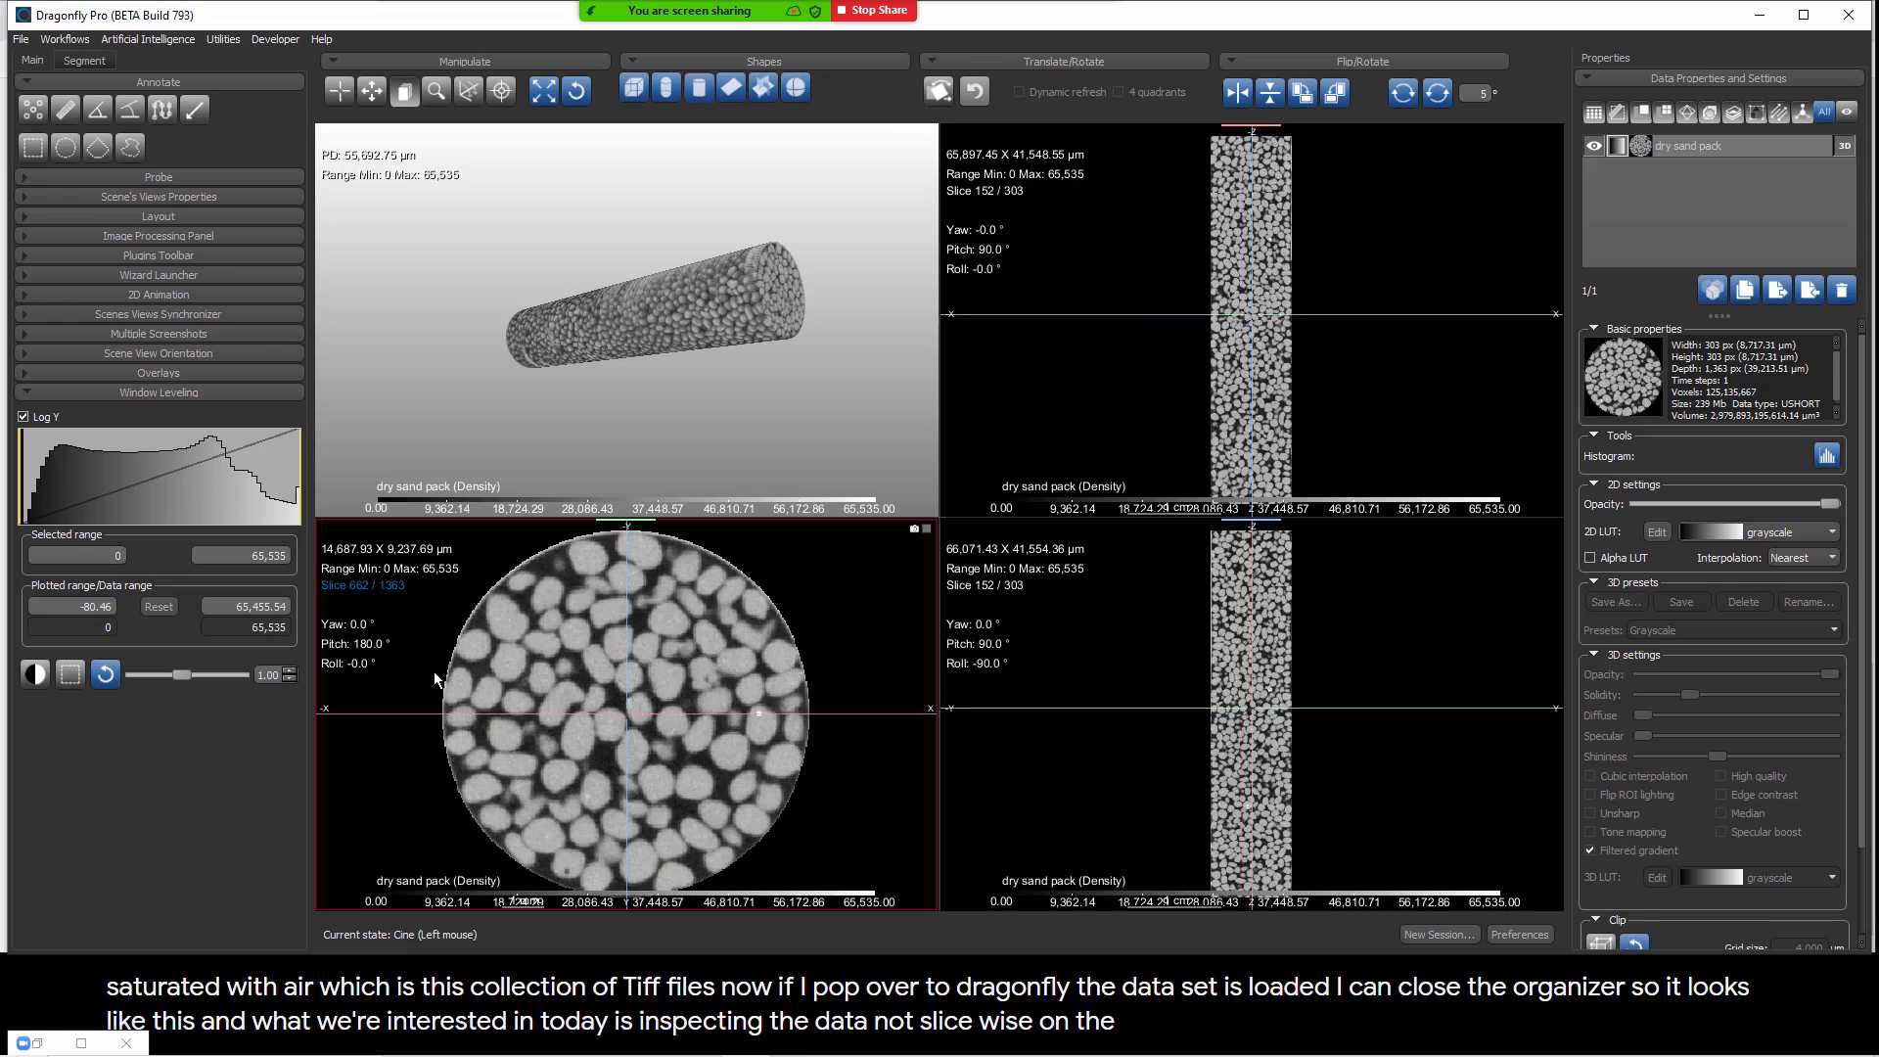
mouse_move(986, 191)
mouse_down()
mouse_move(1024, 448)
mouse_move(1011, 207)
mouse_up()
drag(990, 587, 1008, 509)
drag(820, 351, 576, 218)
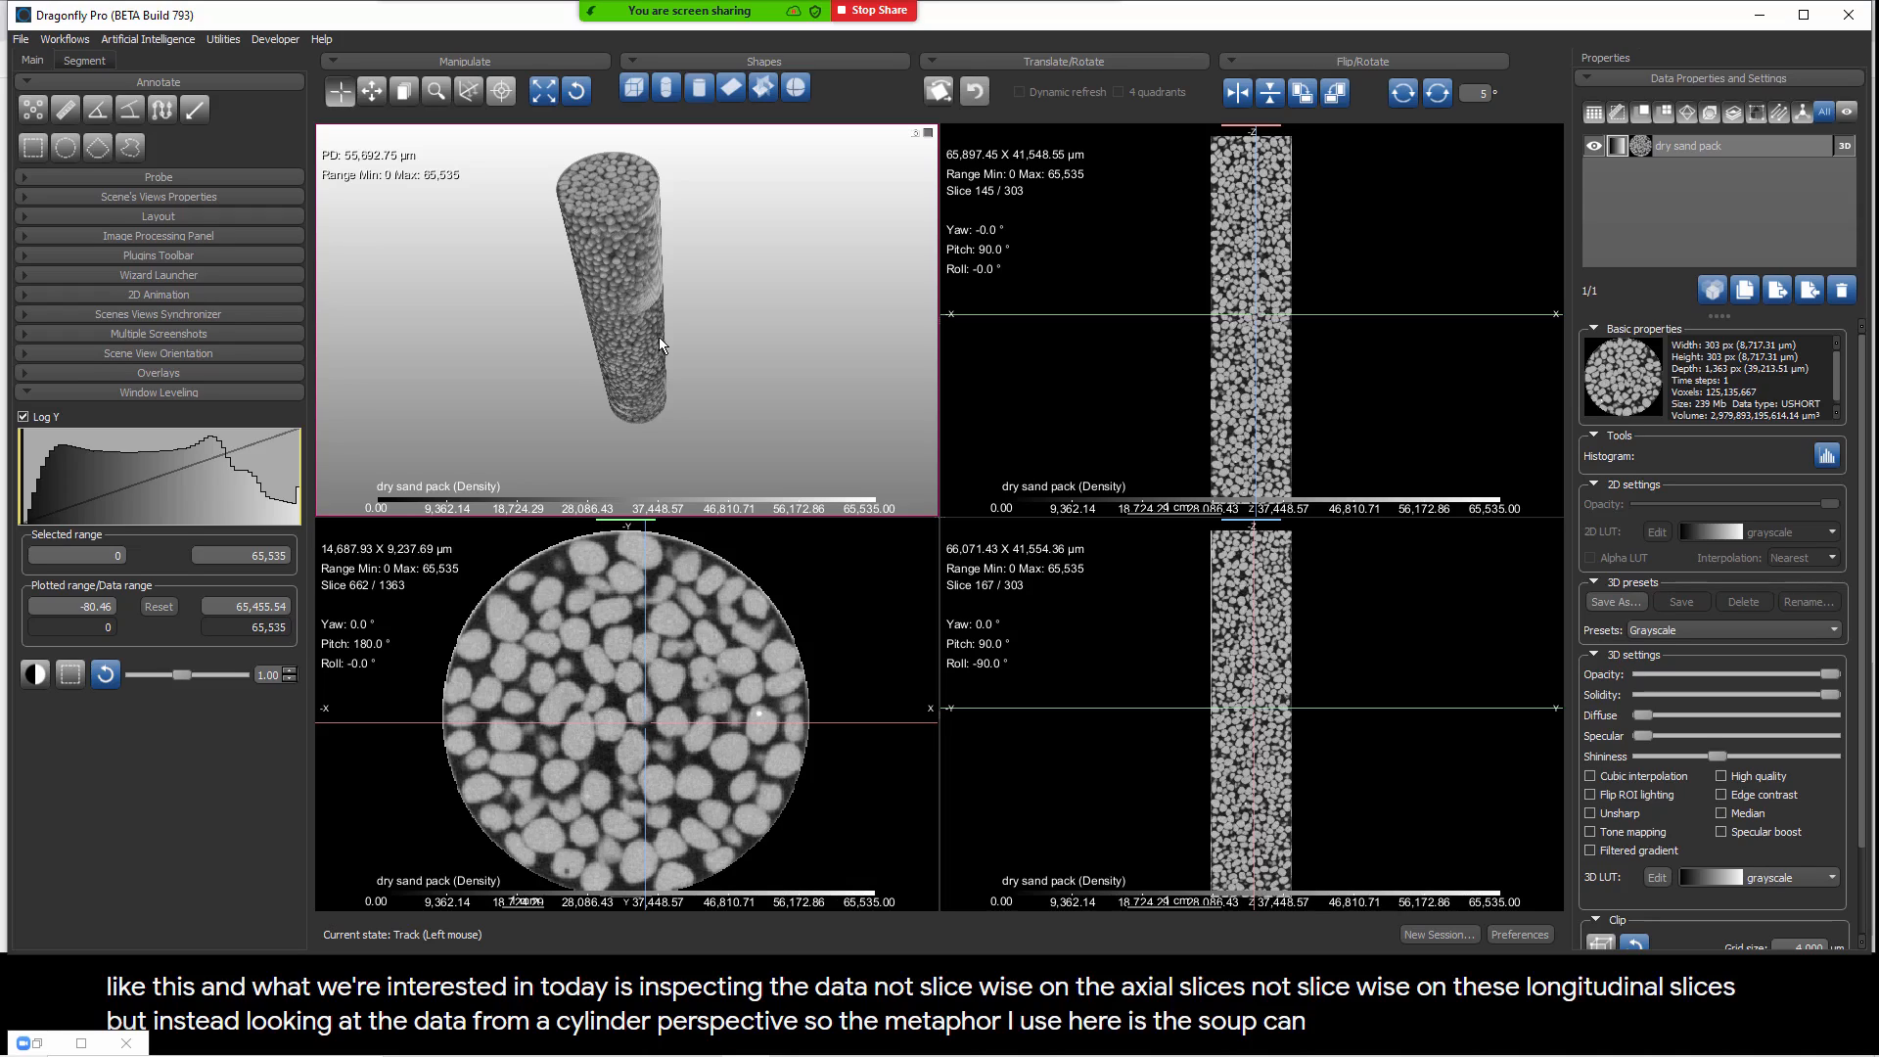
drag(637, 421, 685, 333)
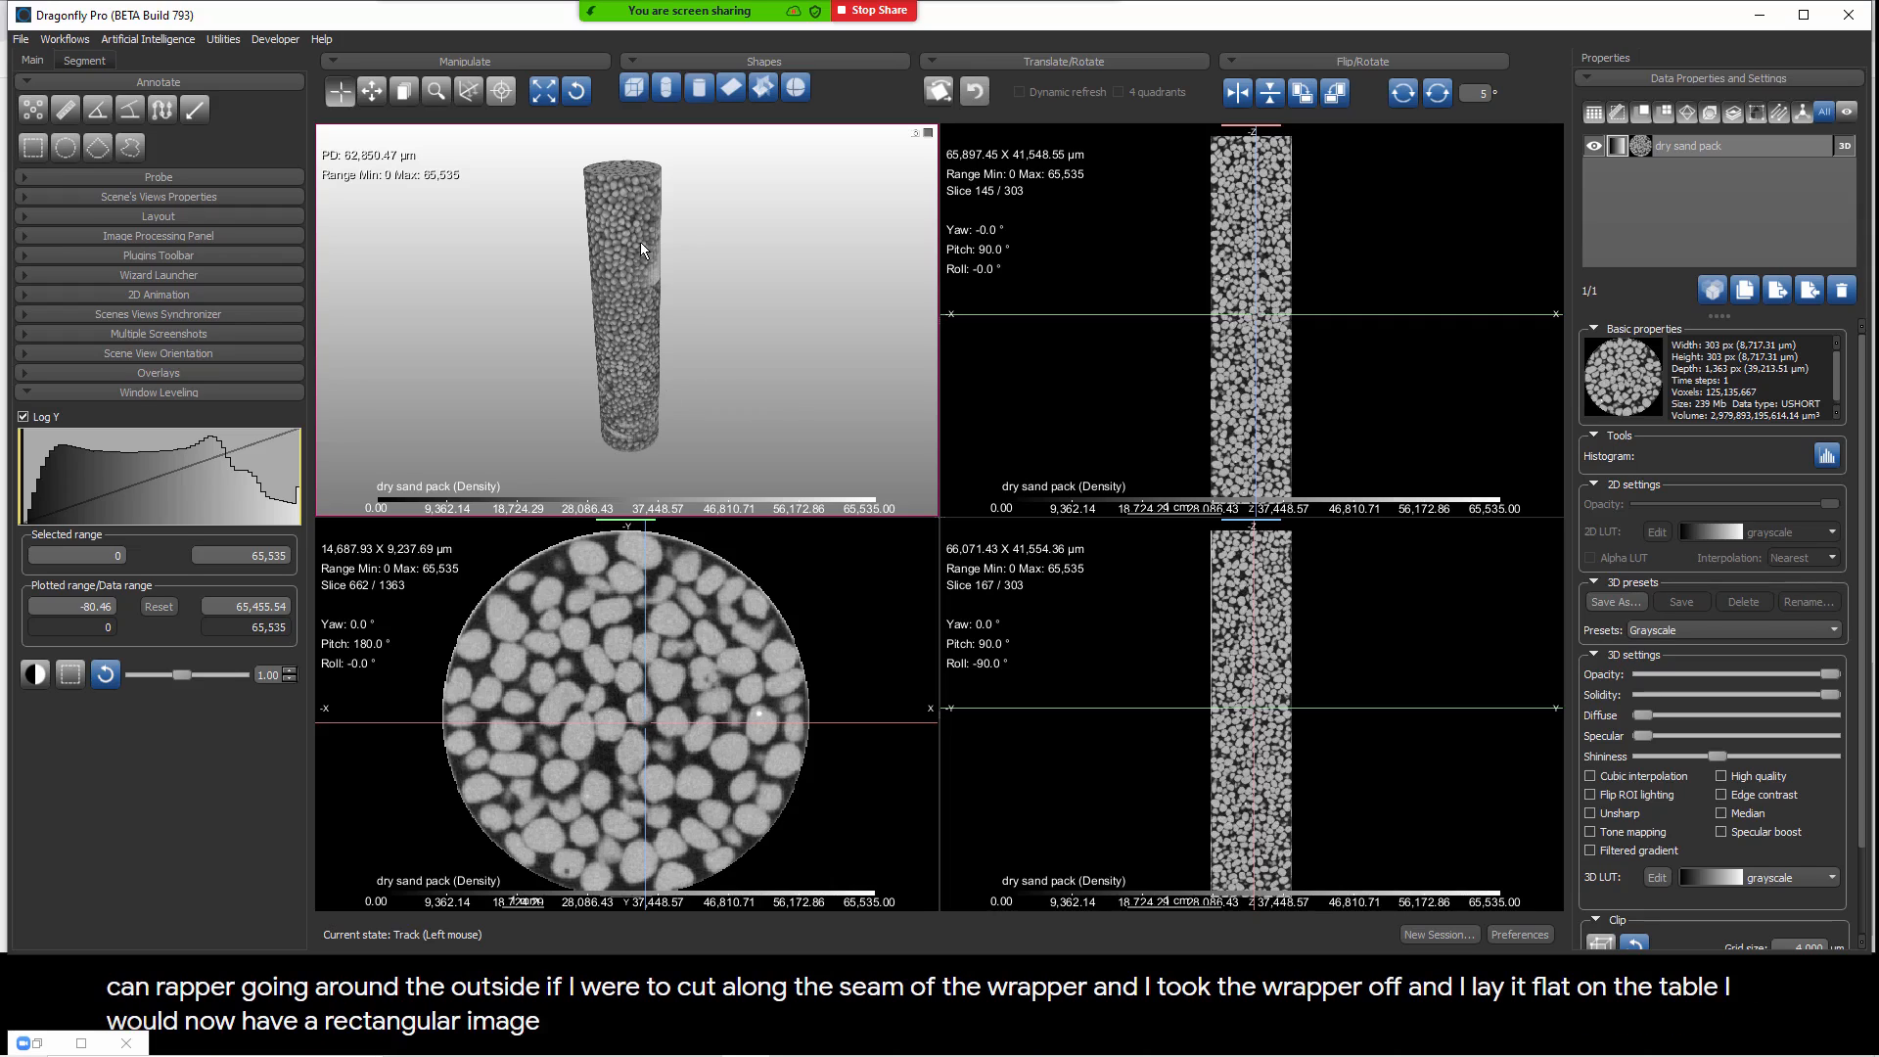
drag(710, 368, 781, 305)
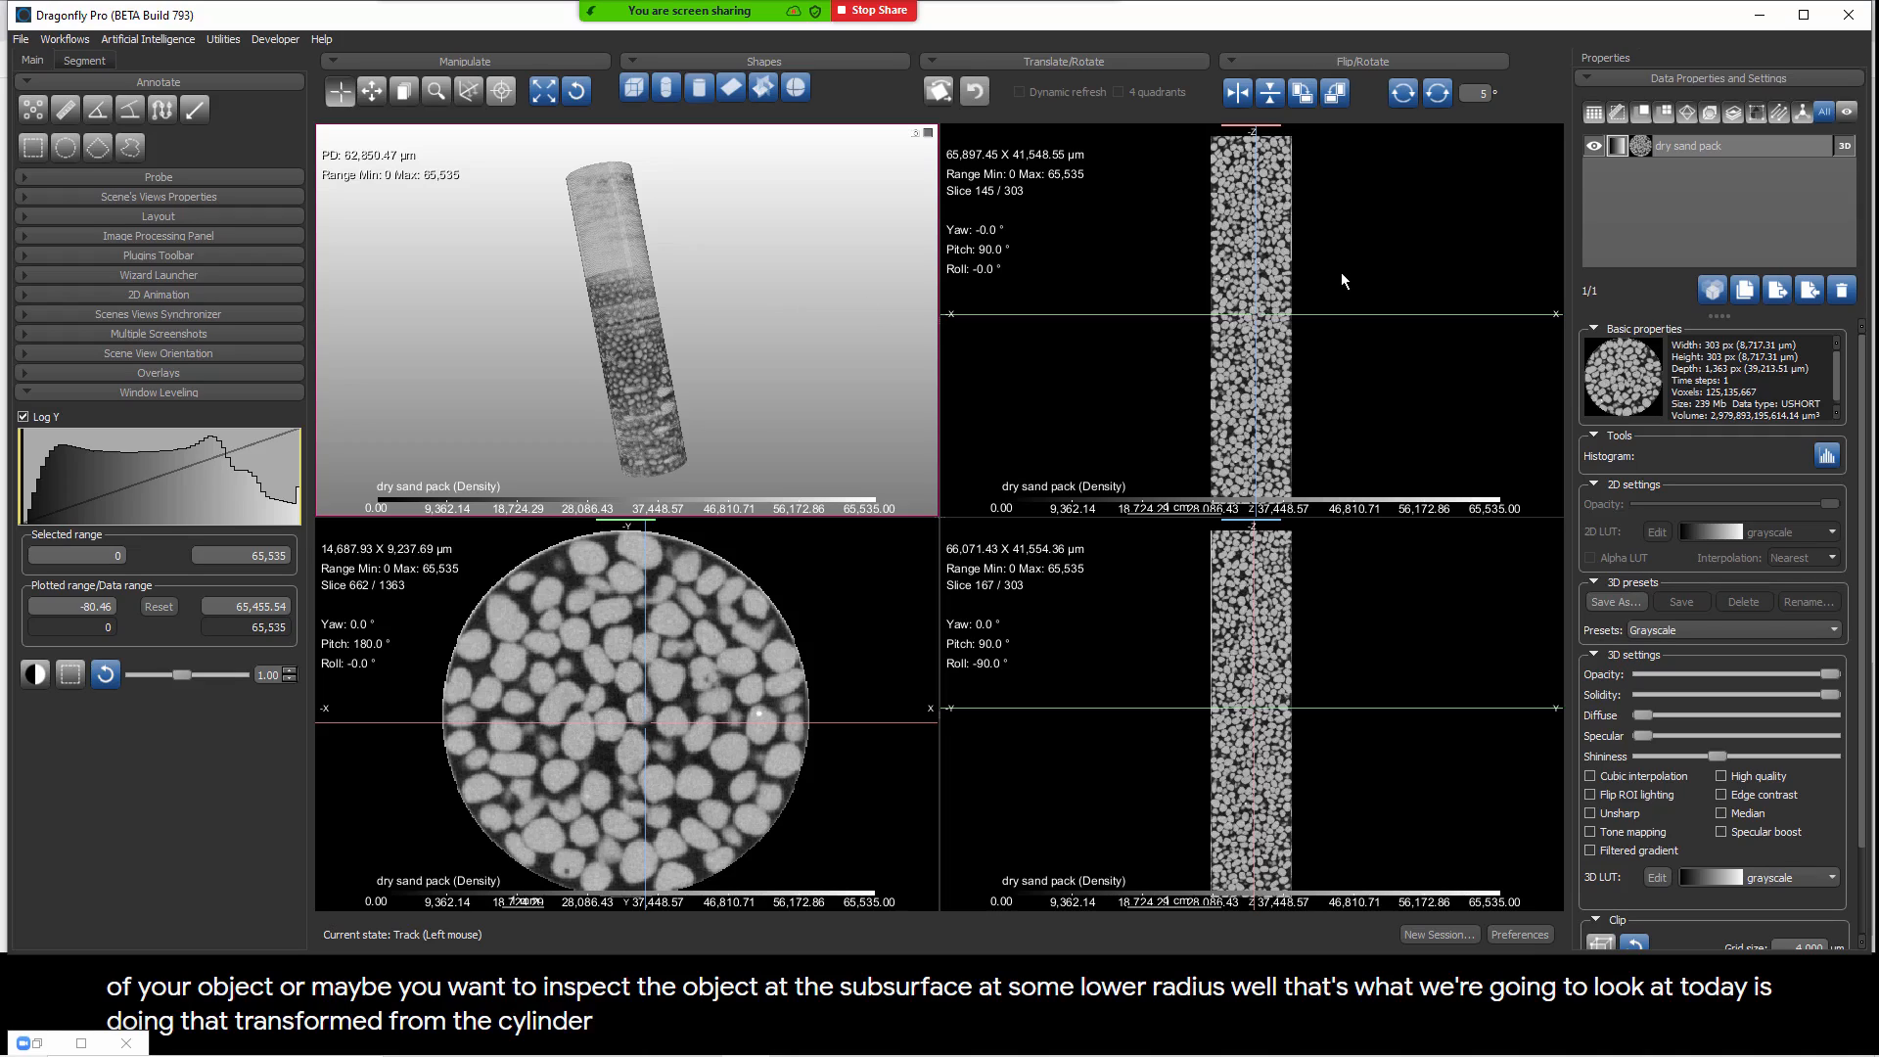
Step: Add a cylinder shape to the dry sand pack scene and narrow it to a radius of about 3,316 µm
click(1722, 145)
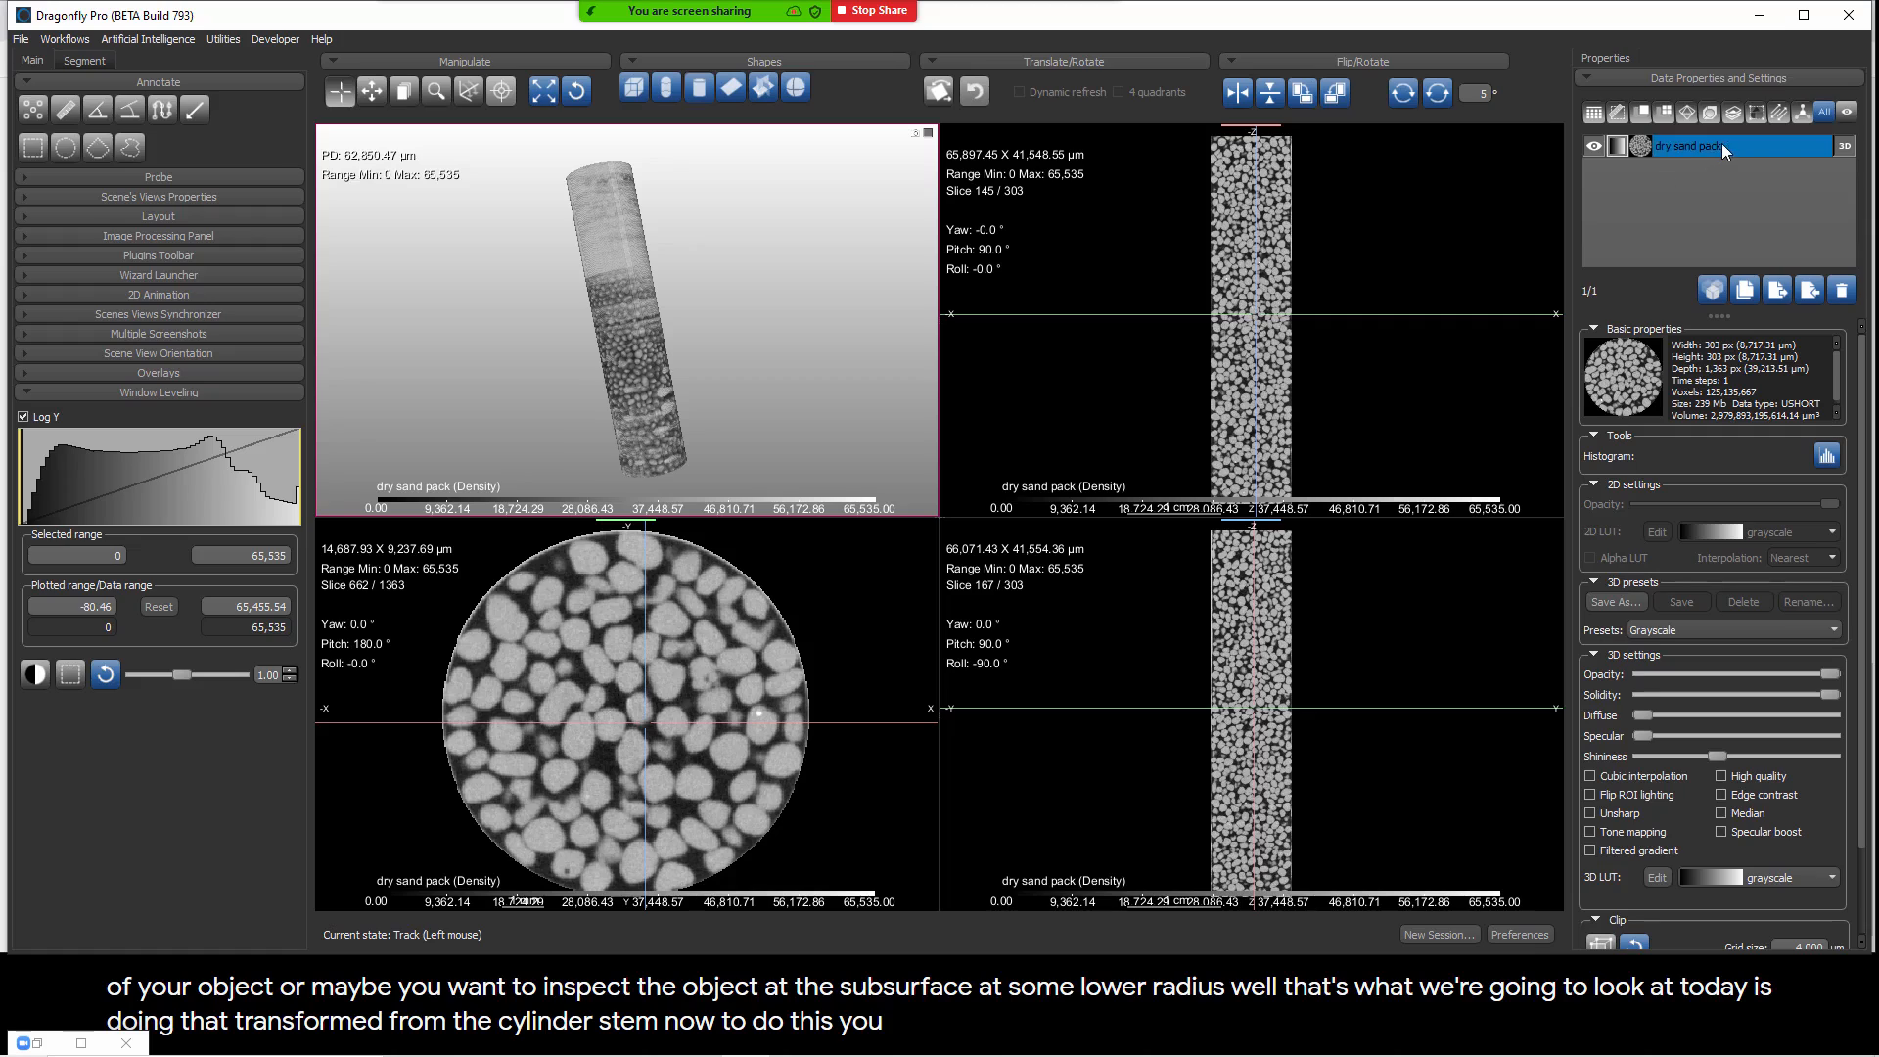
click(701, 90)
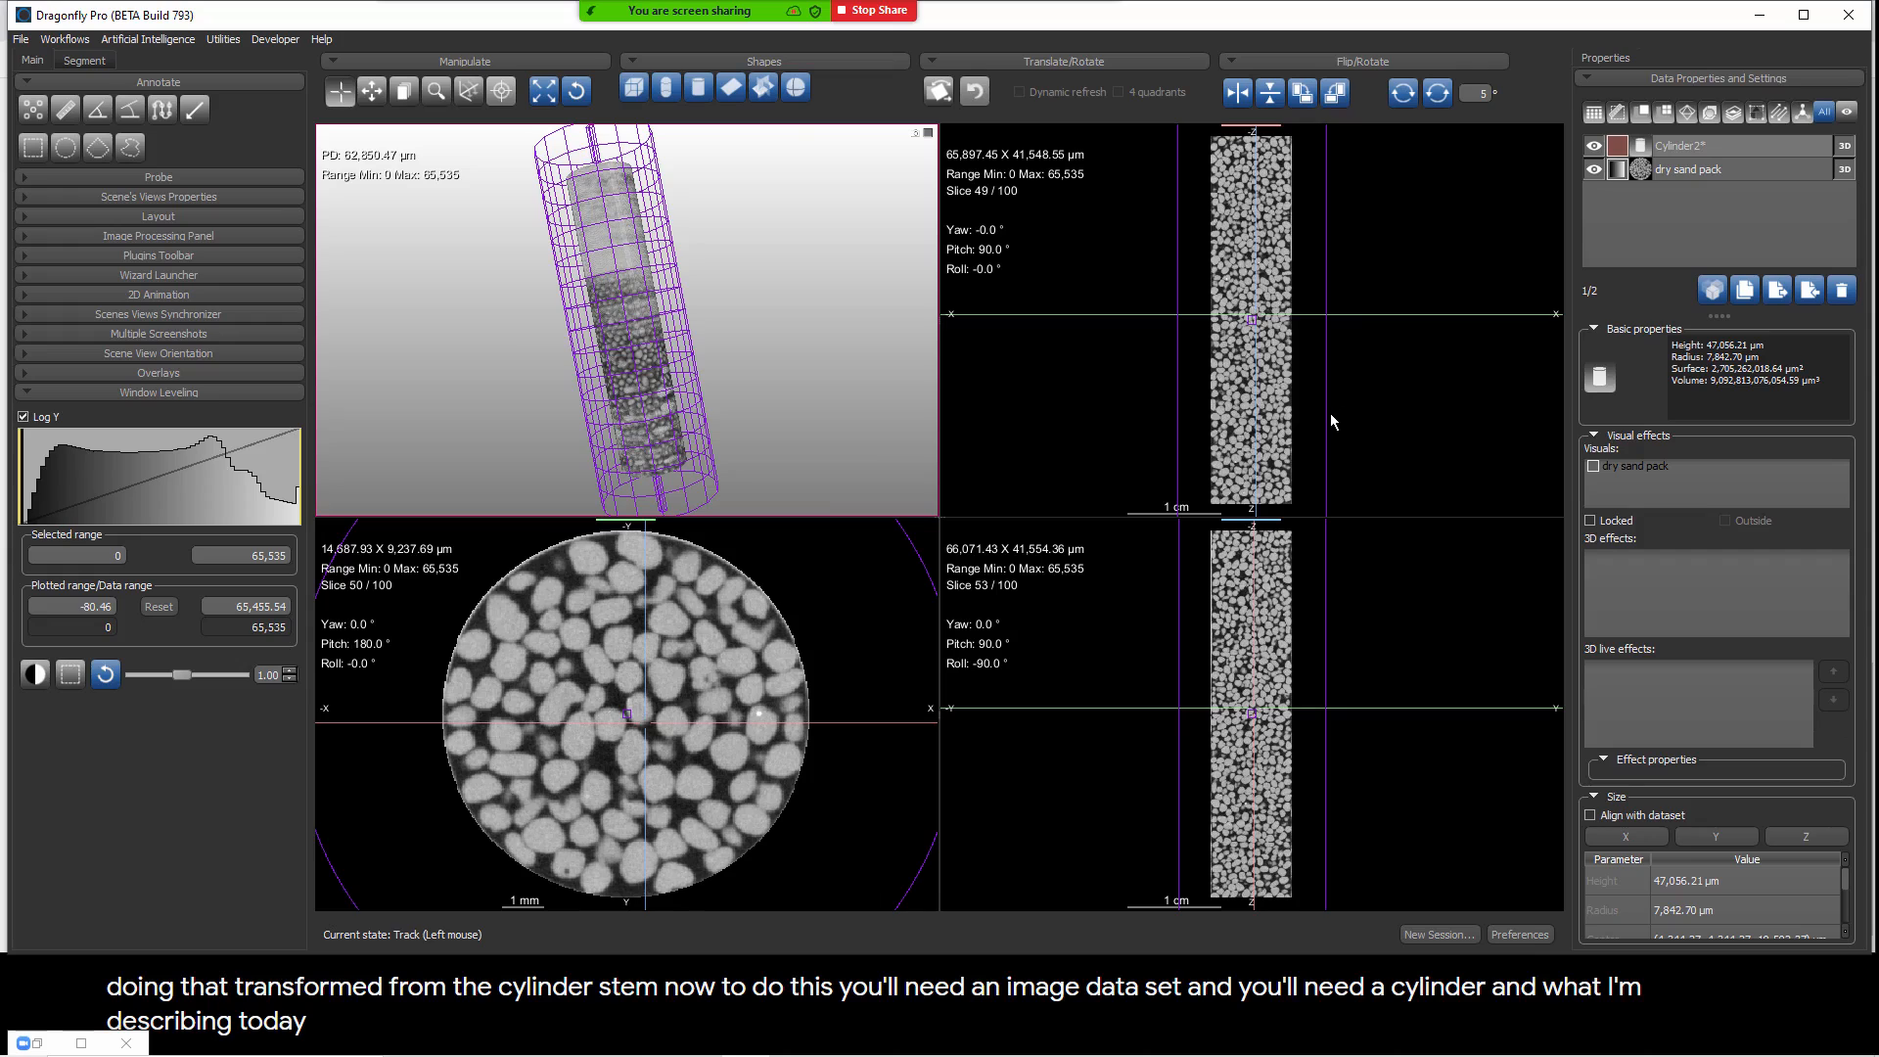
drag(1326, 419, 1284, 423)
right_drag(1367, 421, 1369, 390)
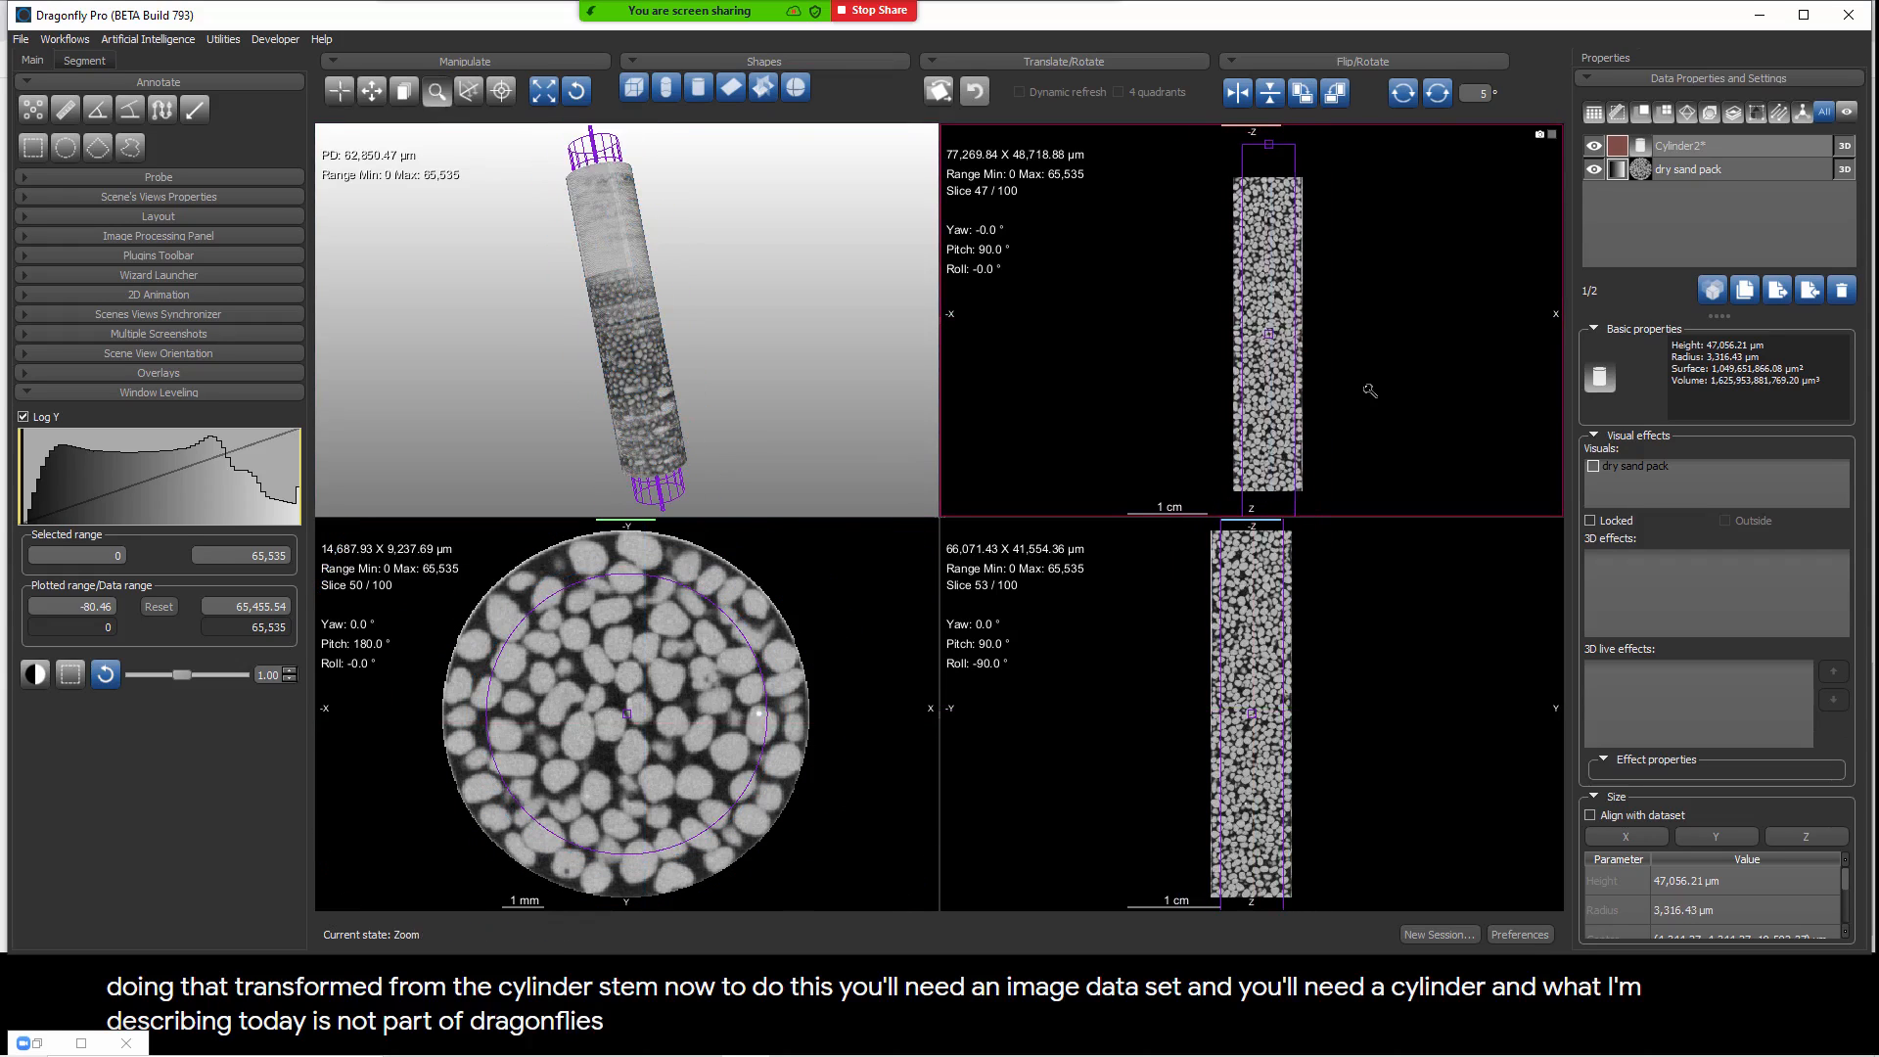
Step: Shorten the cylinder to about 6,610 µm near the middle of the sand pack and reduce its radius to about 2,120 µm
drag(1294, 142, 1301, 285)
middle_drag(1355, 490, 1349, 432)
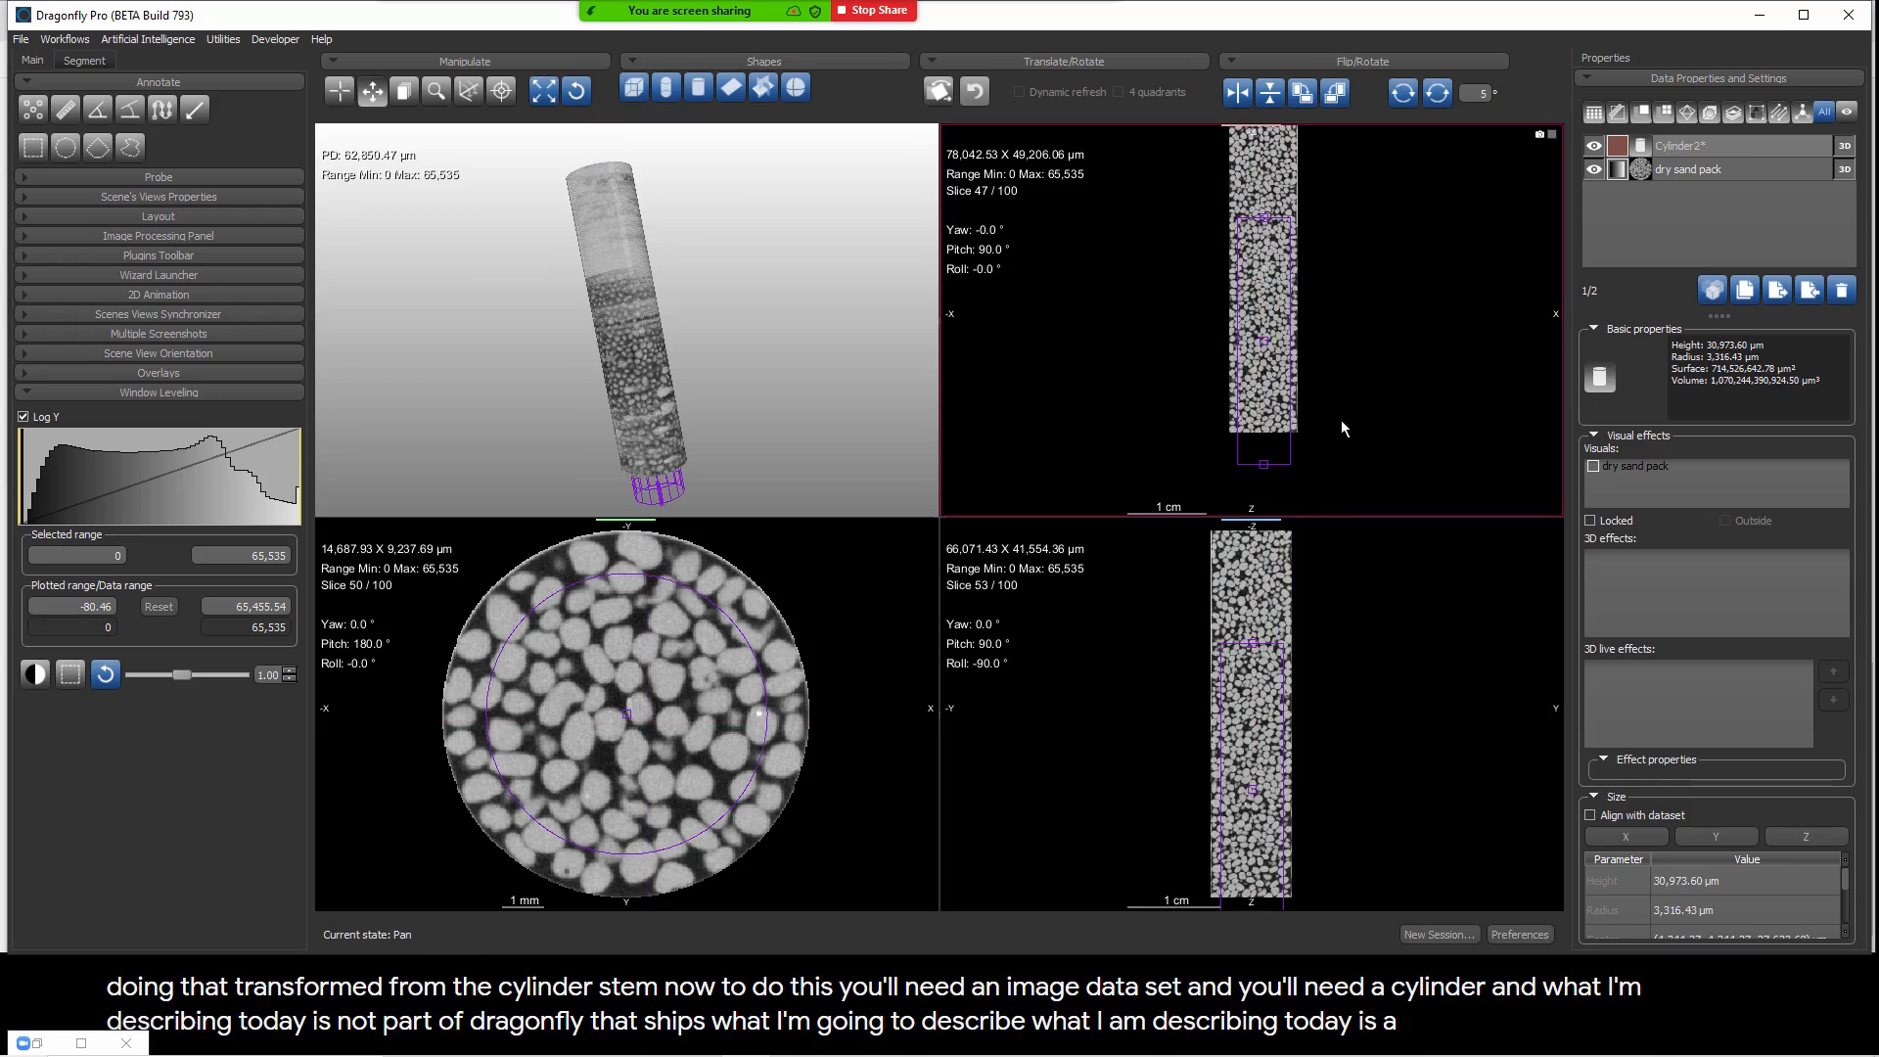
drag(1287, 465, 1288, 296)
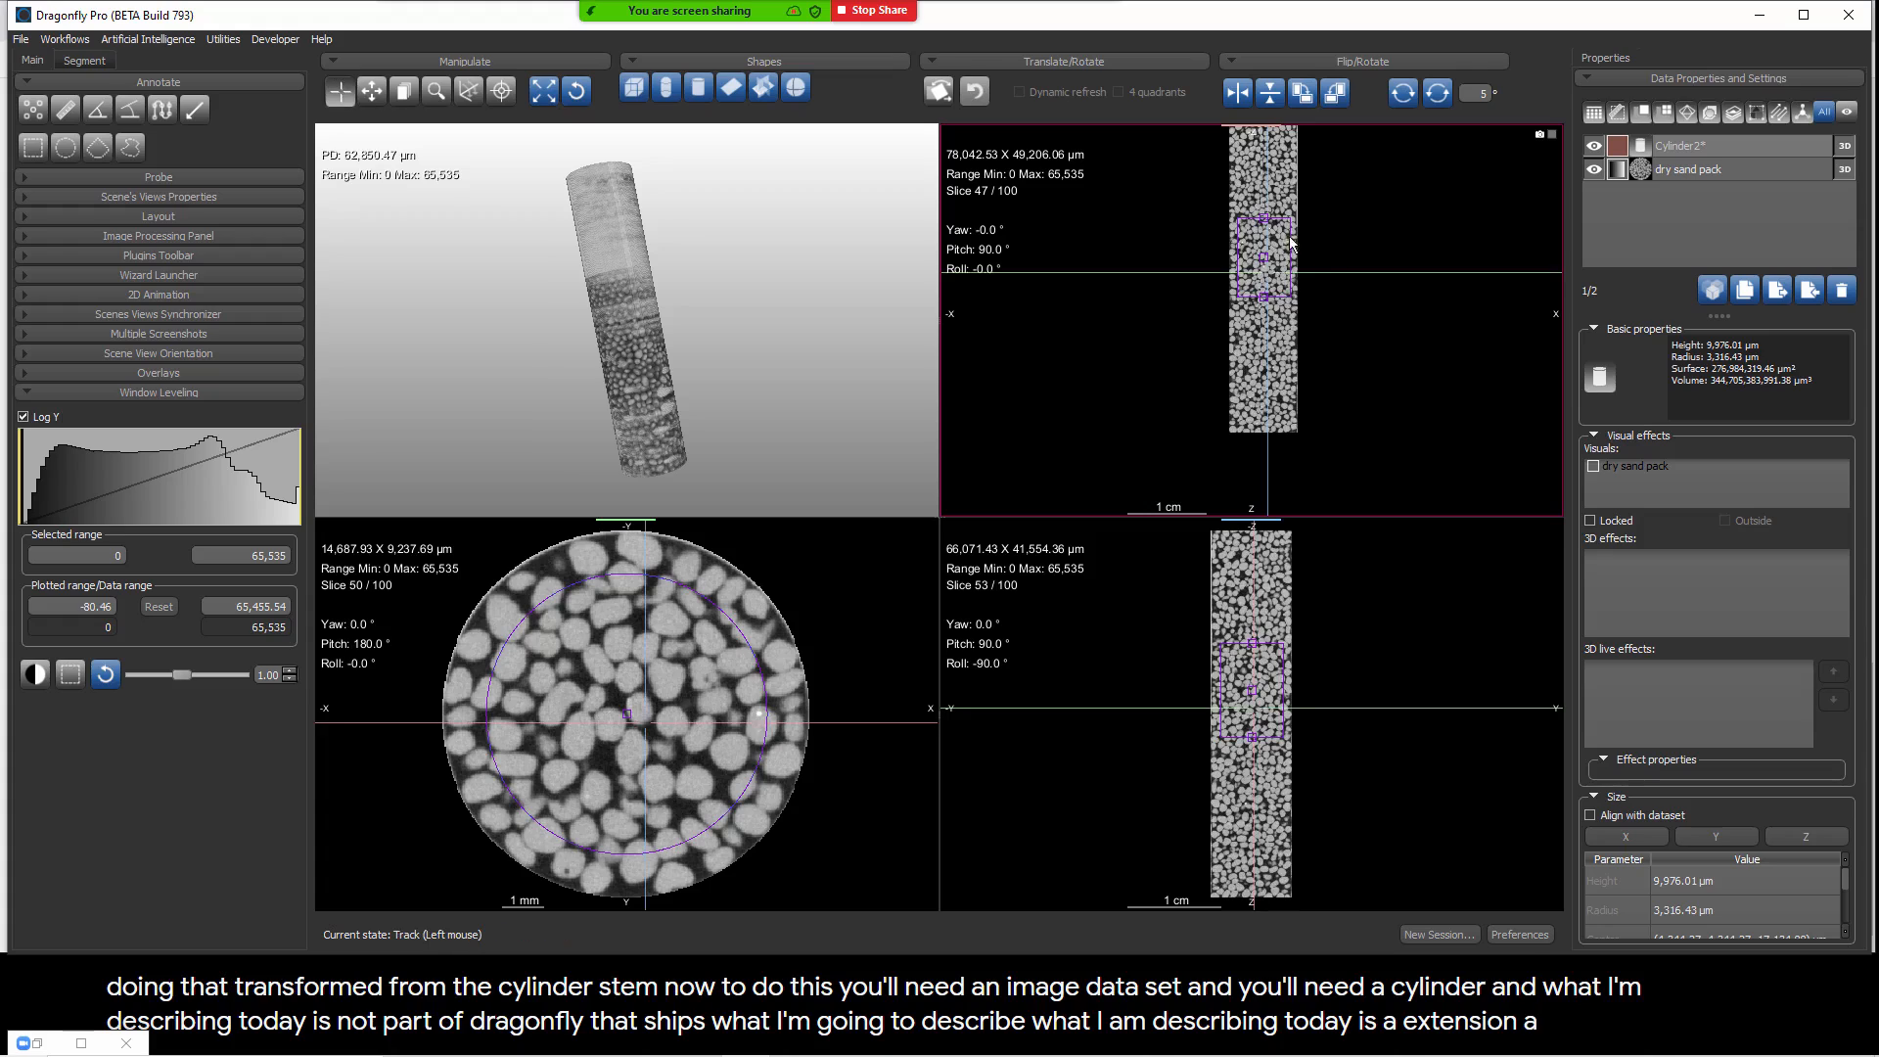
drag(1279, 225, 1280, 253)
right_click(1347, 231)
right_drag(1346, 231, 1325, 436)
middle_drag(1325, 436, 1382, 425)
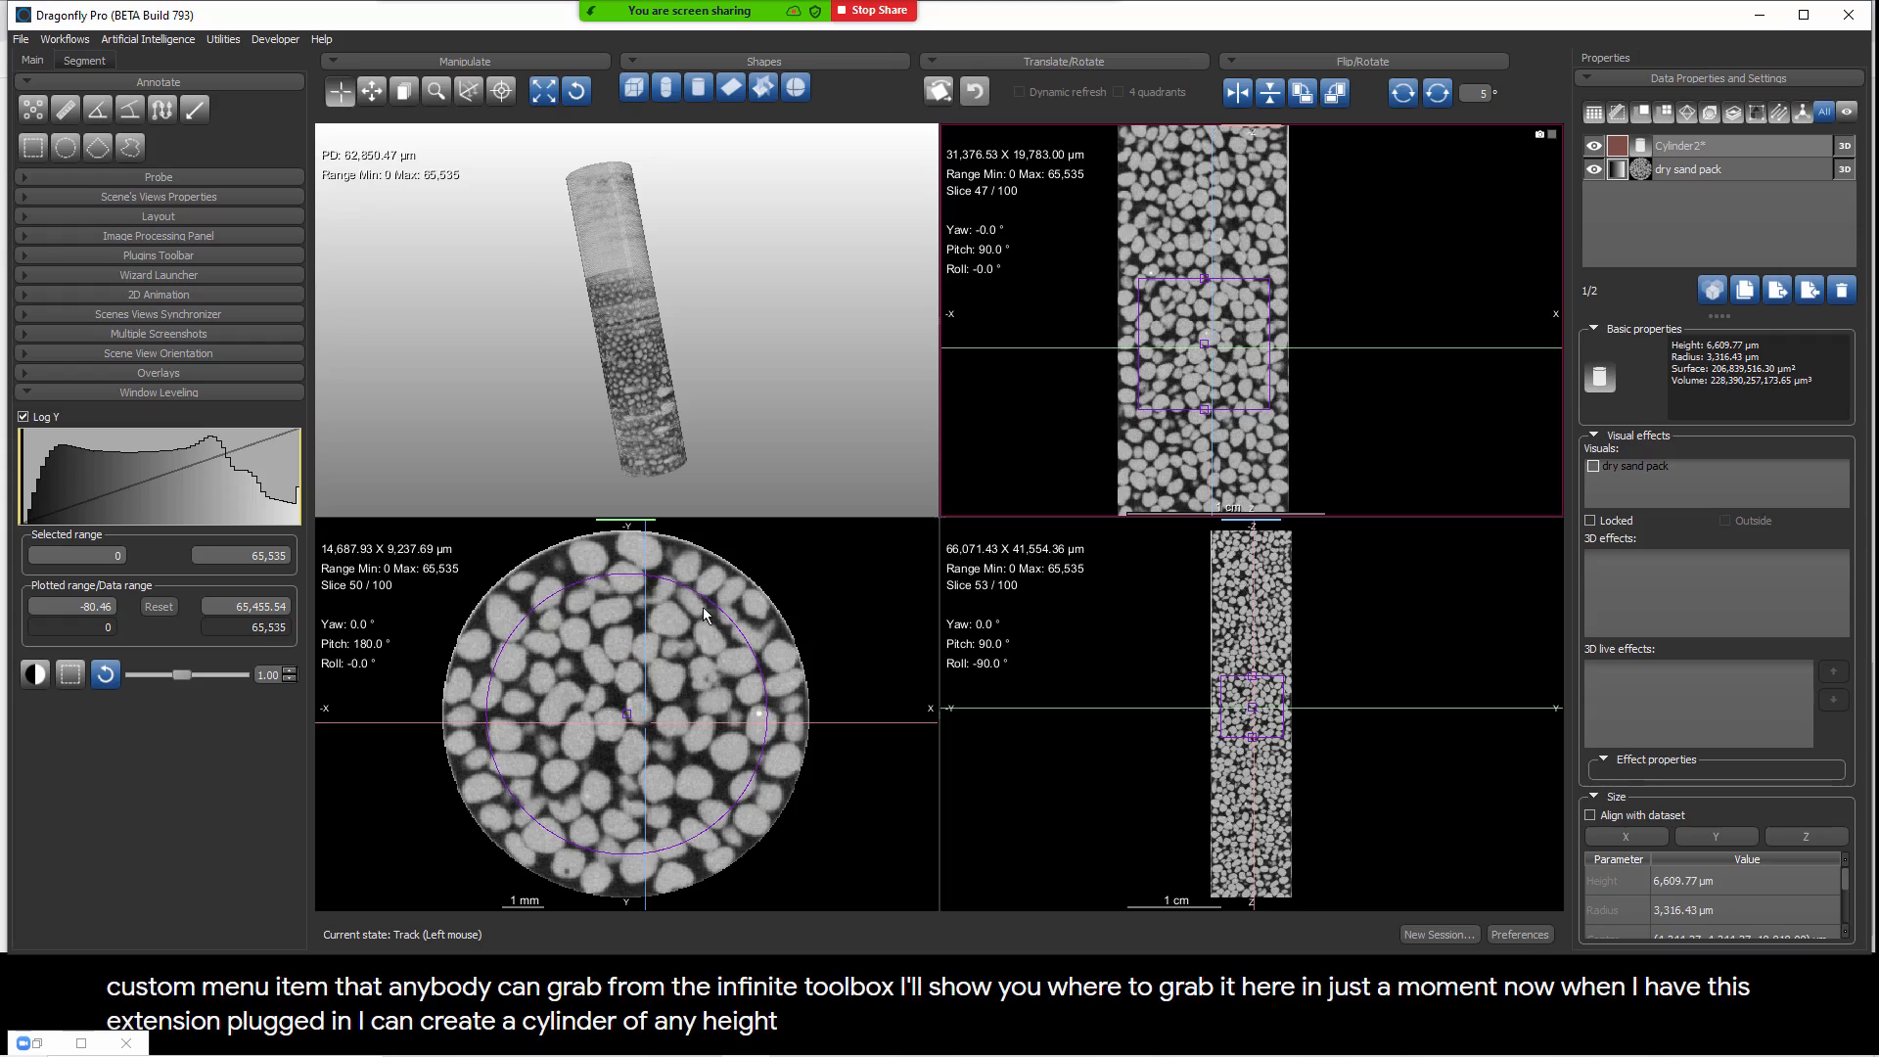
drag(711, 614, 690, 650)
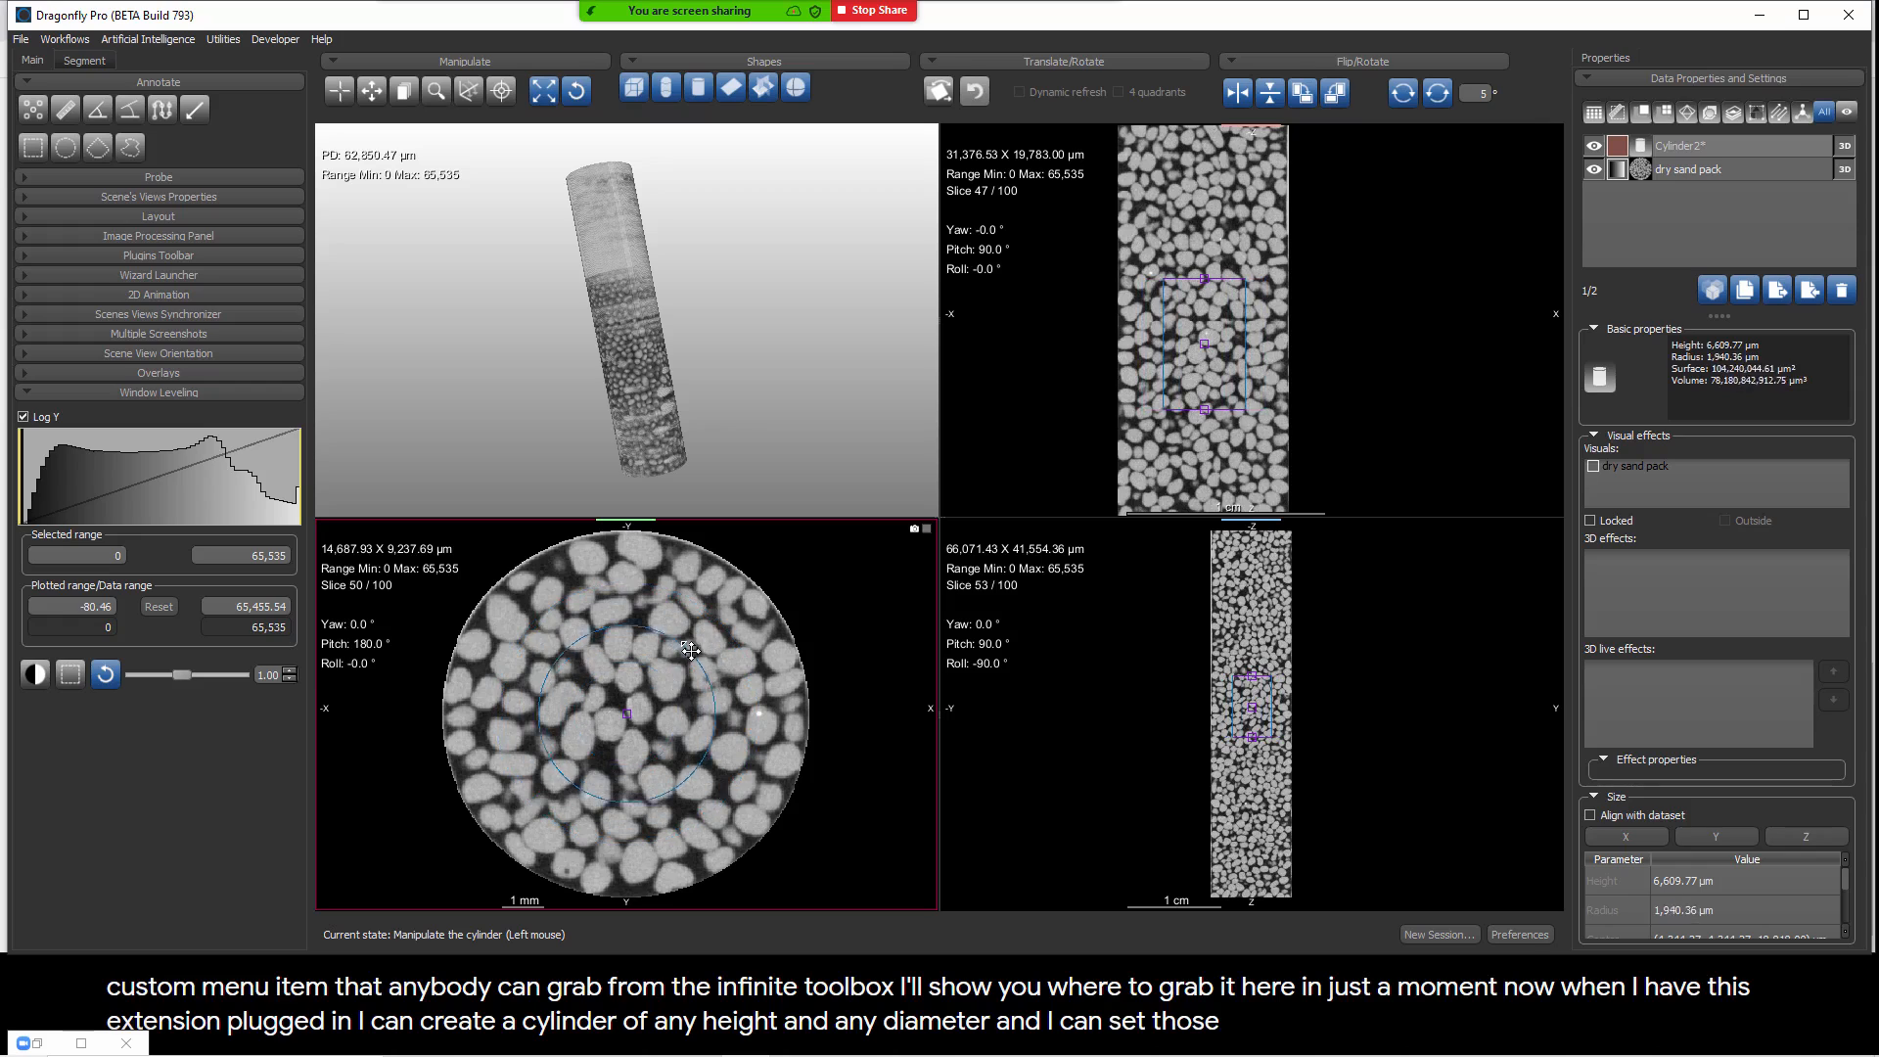
Step: Execute the extractSoupCanWrapper macro on the dry sand pack and the cylinder together, and display only the unwrapped image
click(1693, 170)
ctrl+click(1695, 147)
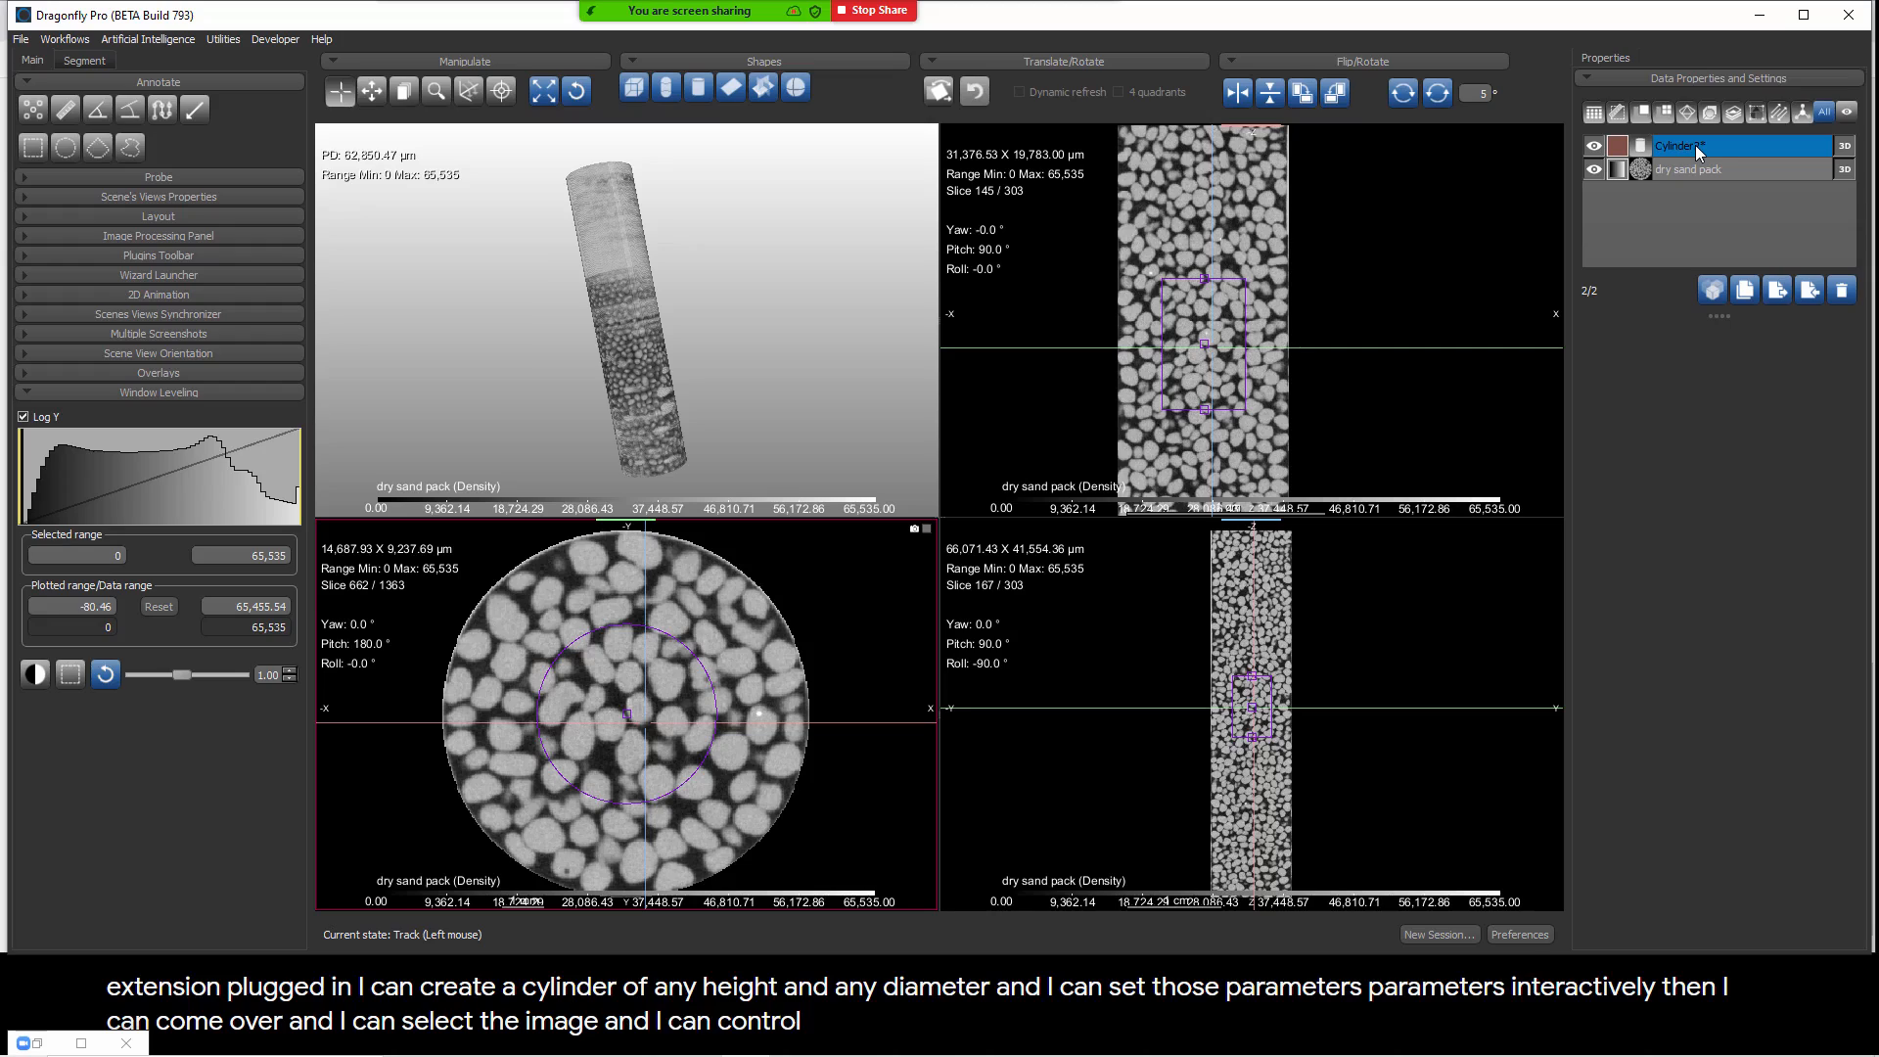
right_click(1695, 152)
mouse_move(1725, 180)
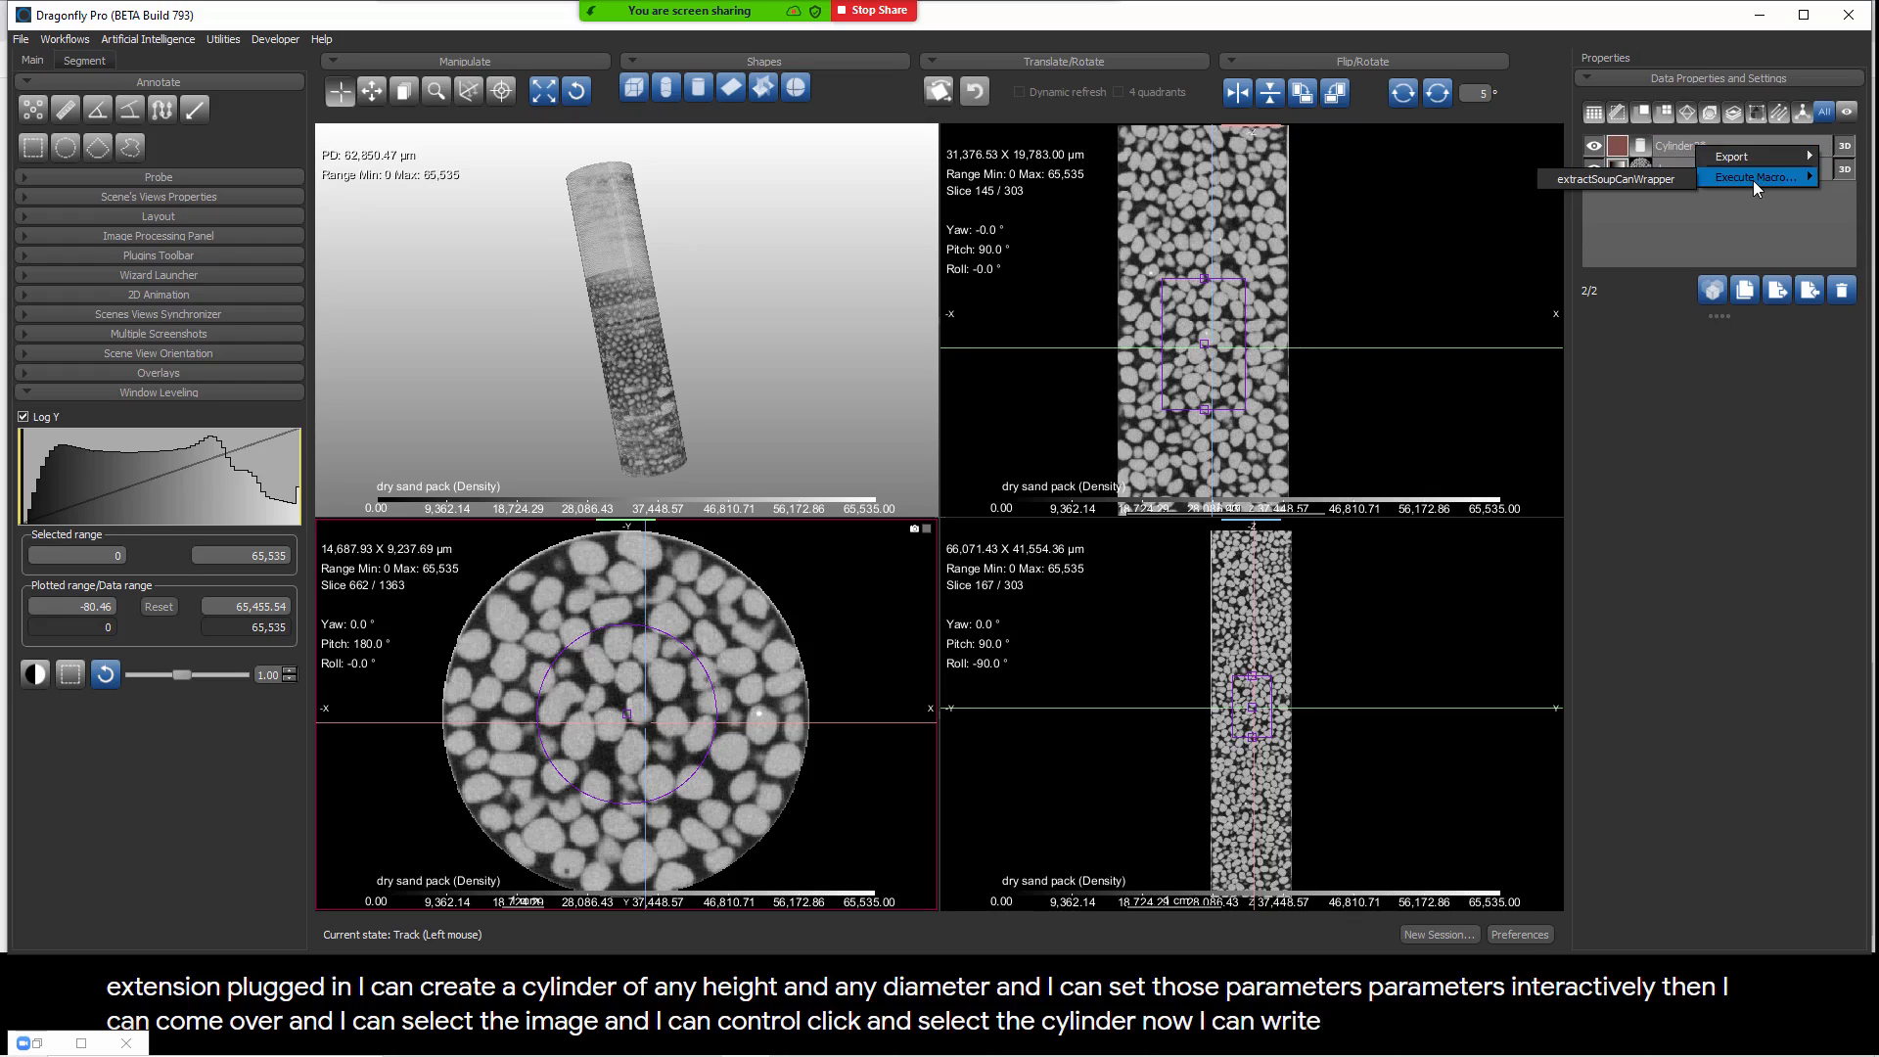
click(1650, 184)
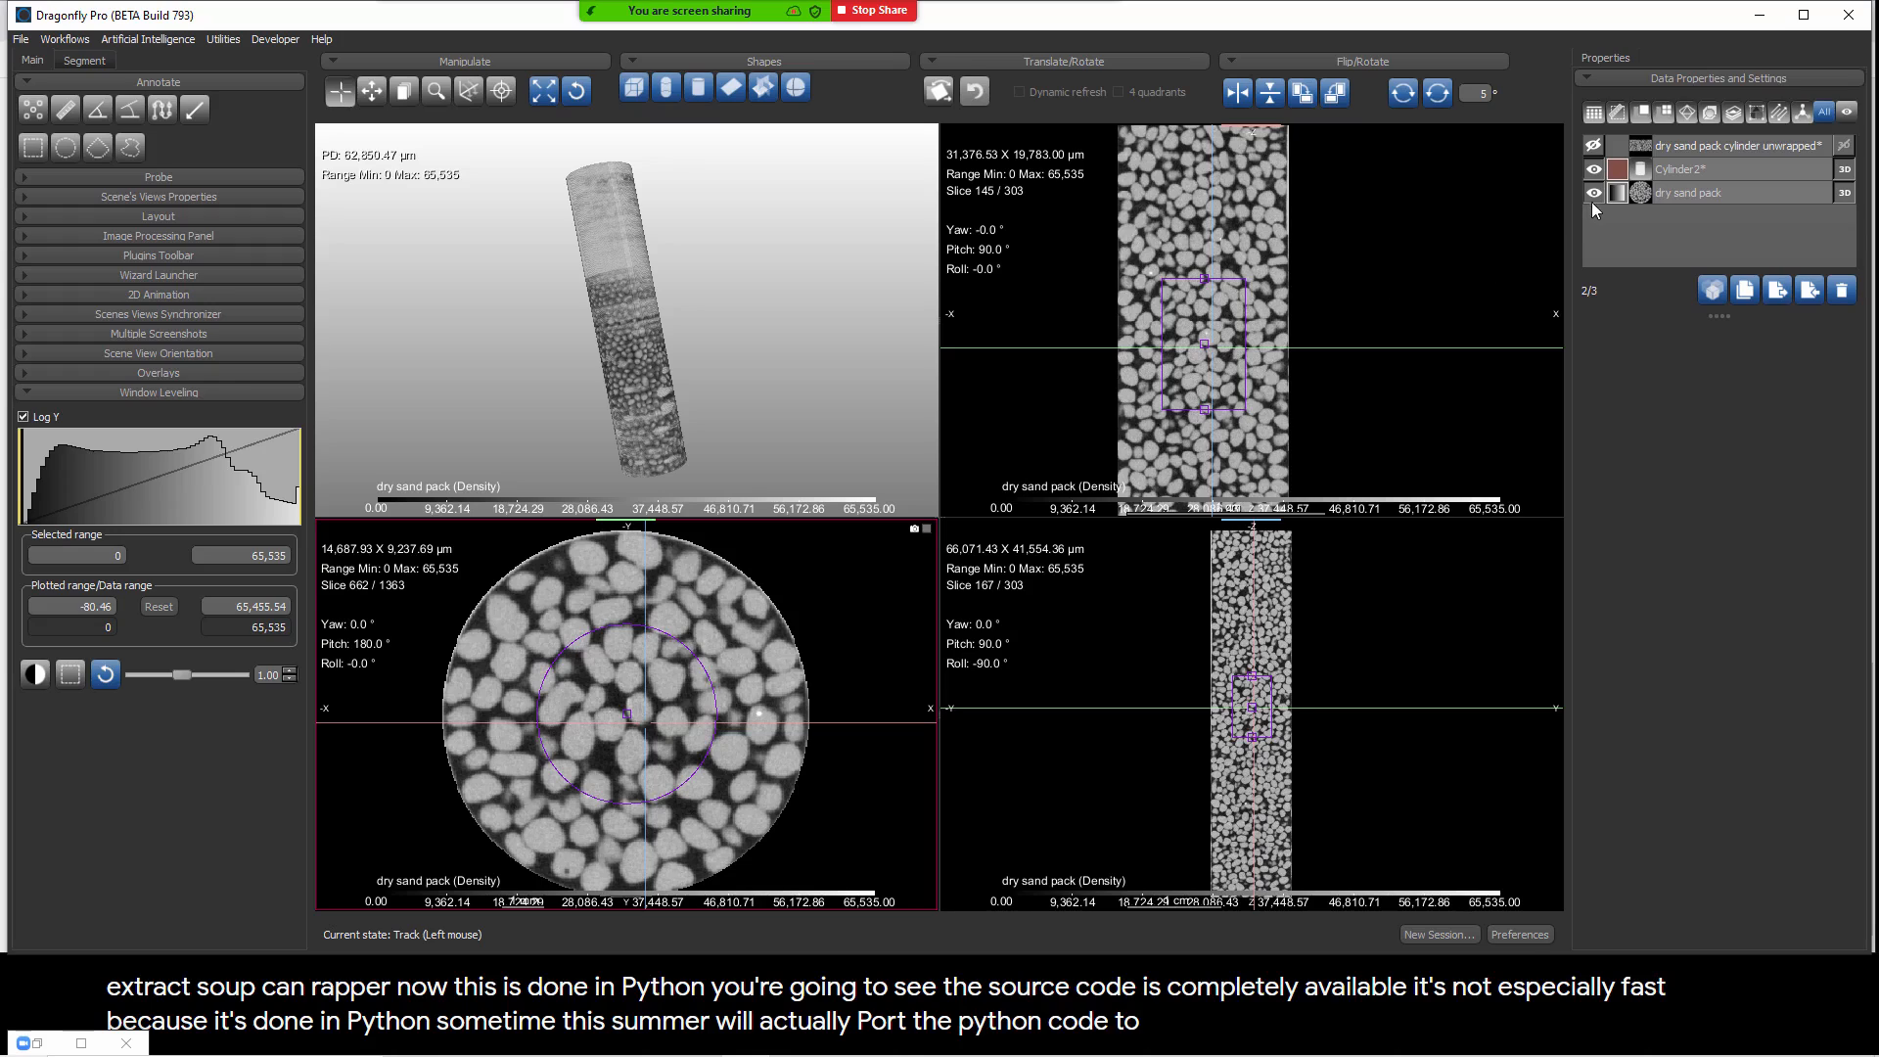
click(1595, 145)
click(1595, 146)
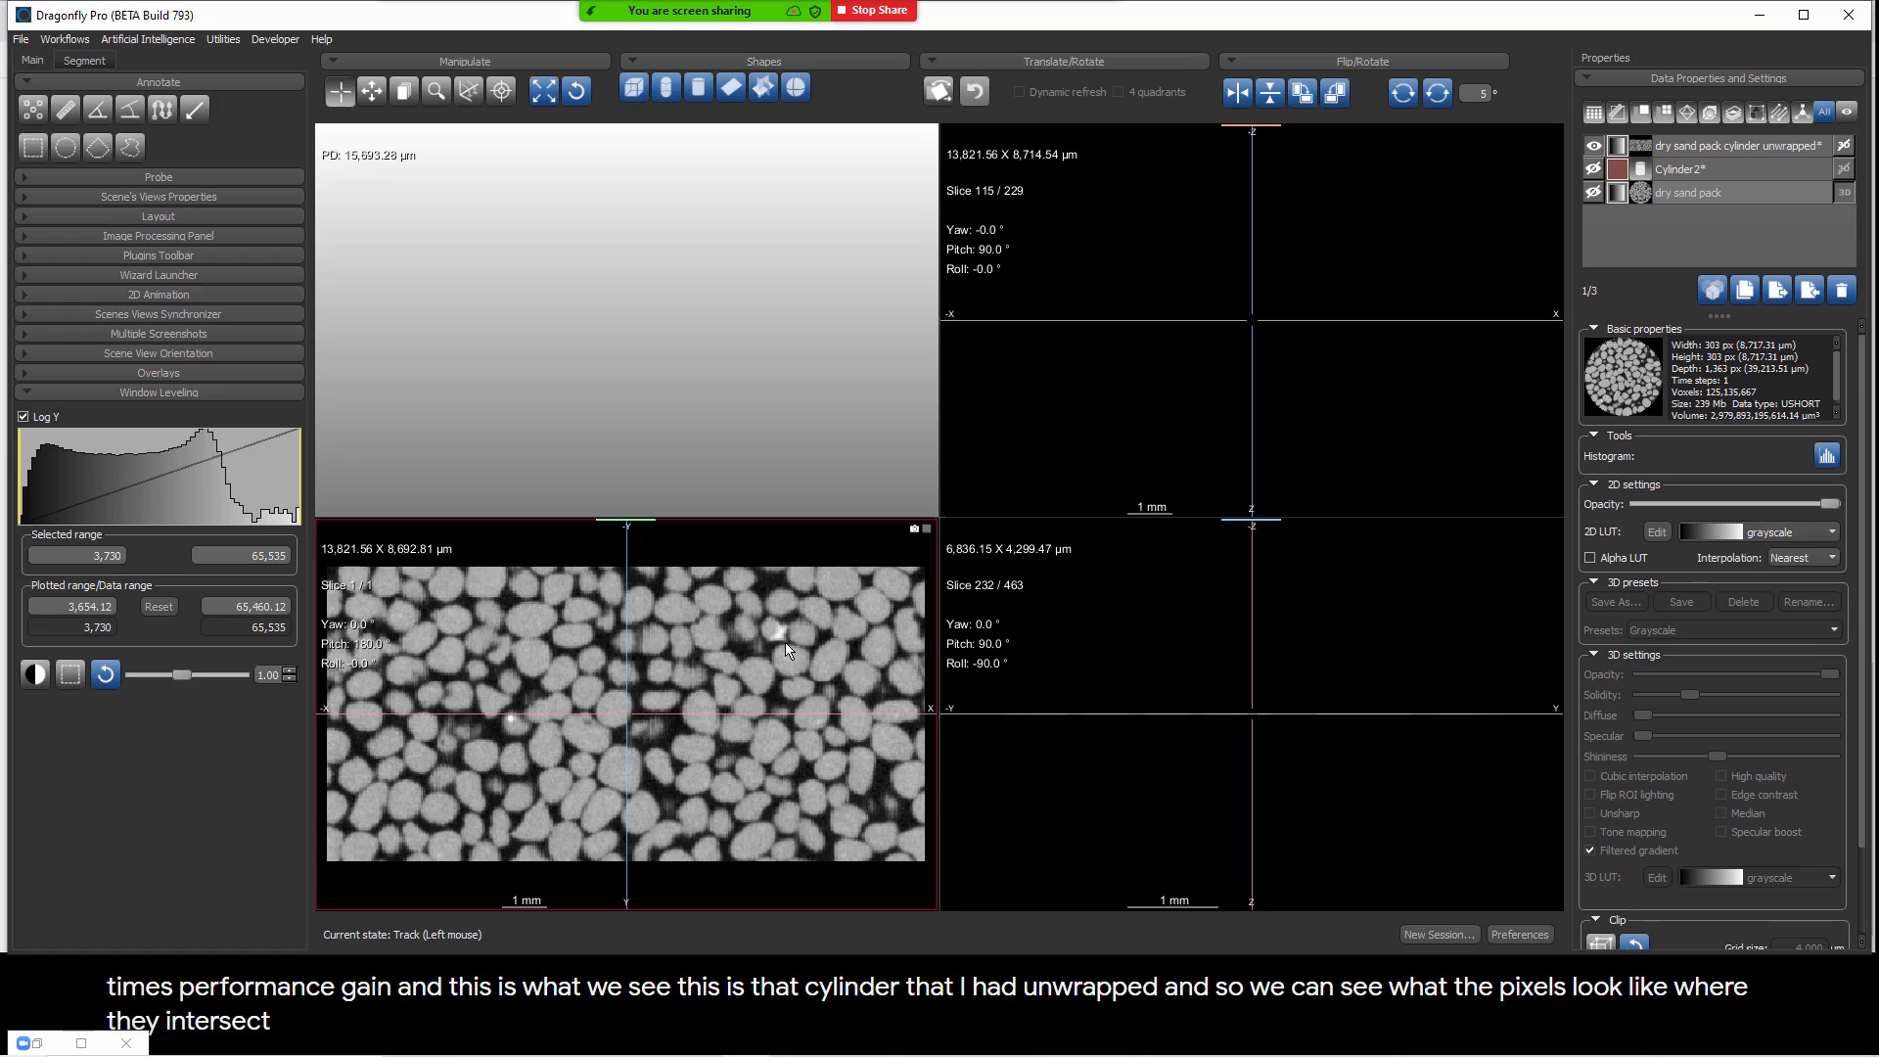
Step: Show the dry sand pack and cylinder in place of the unwrapped image, and enlarge the cylinder's radius slightly
click(1593, 145)
click(1593, 193)
click(1593, 168)
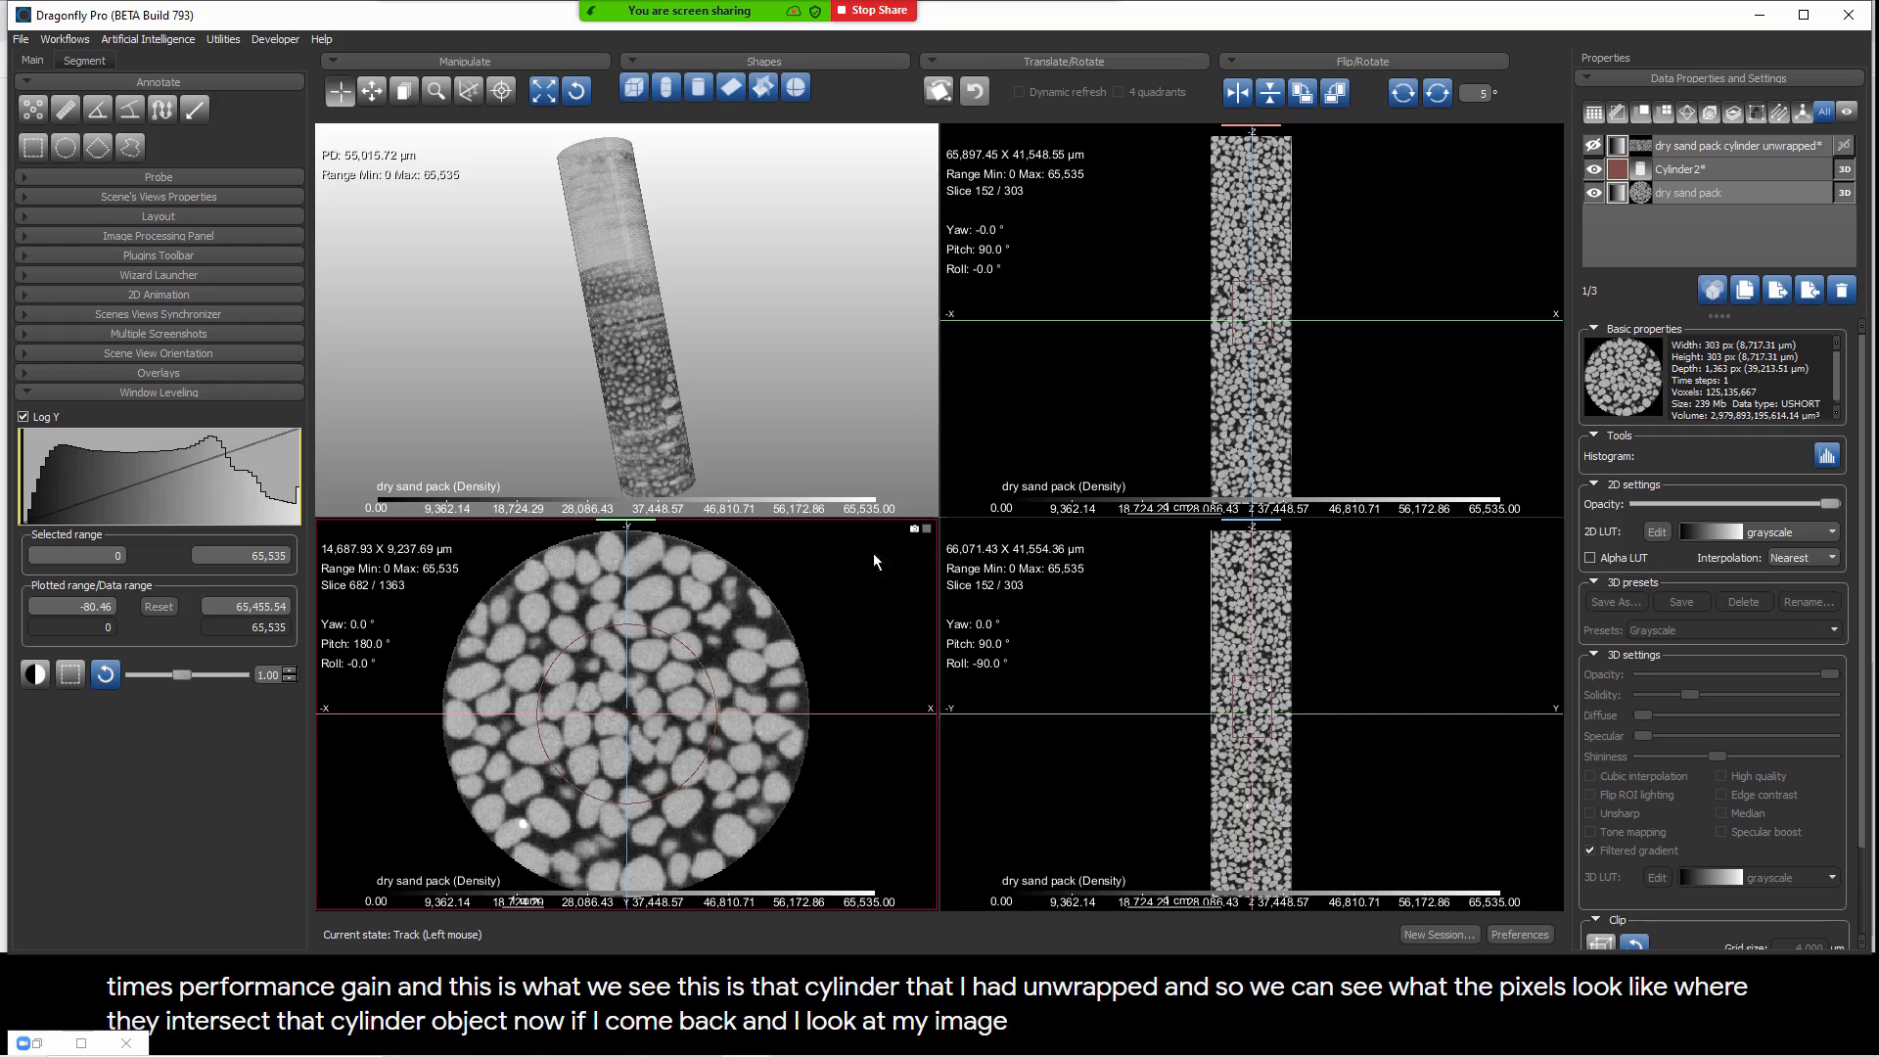
click(1679, 168)
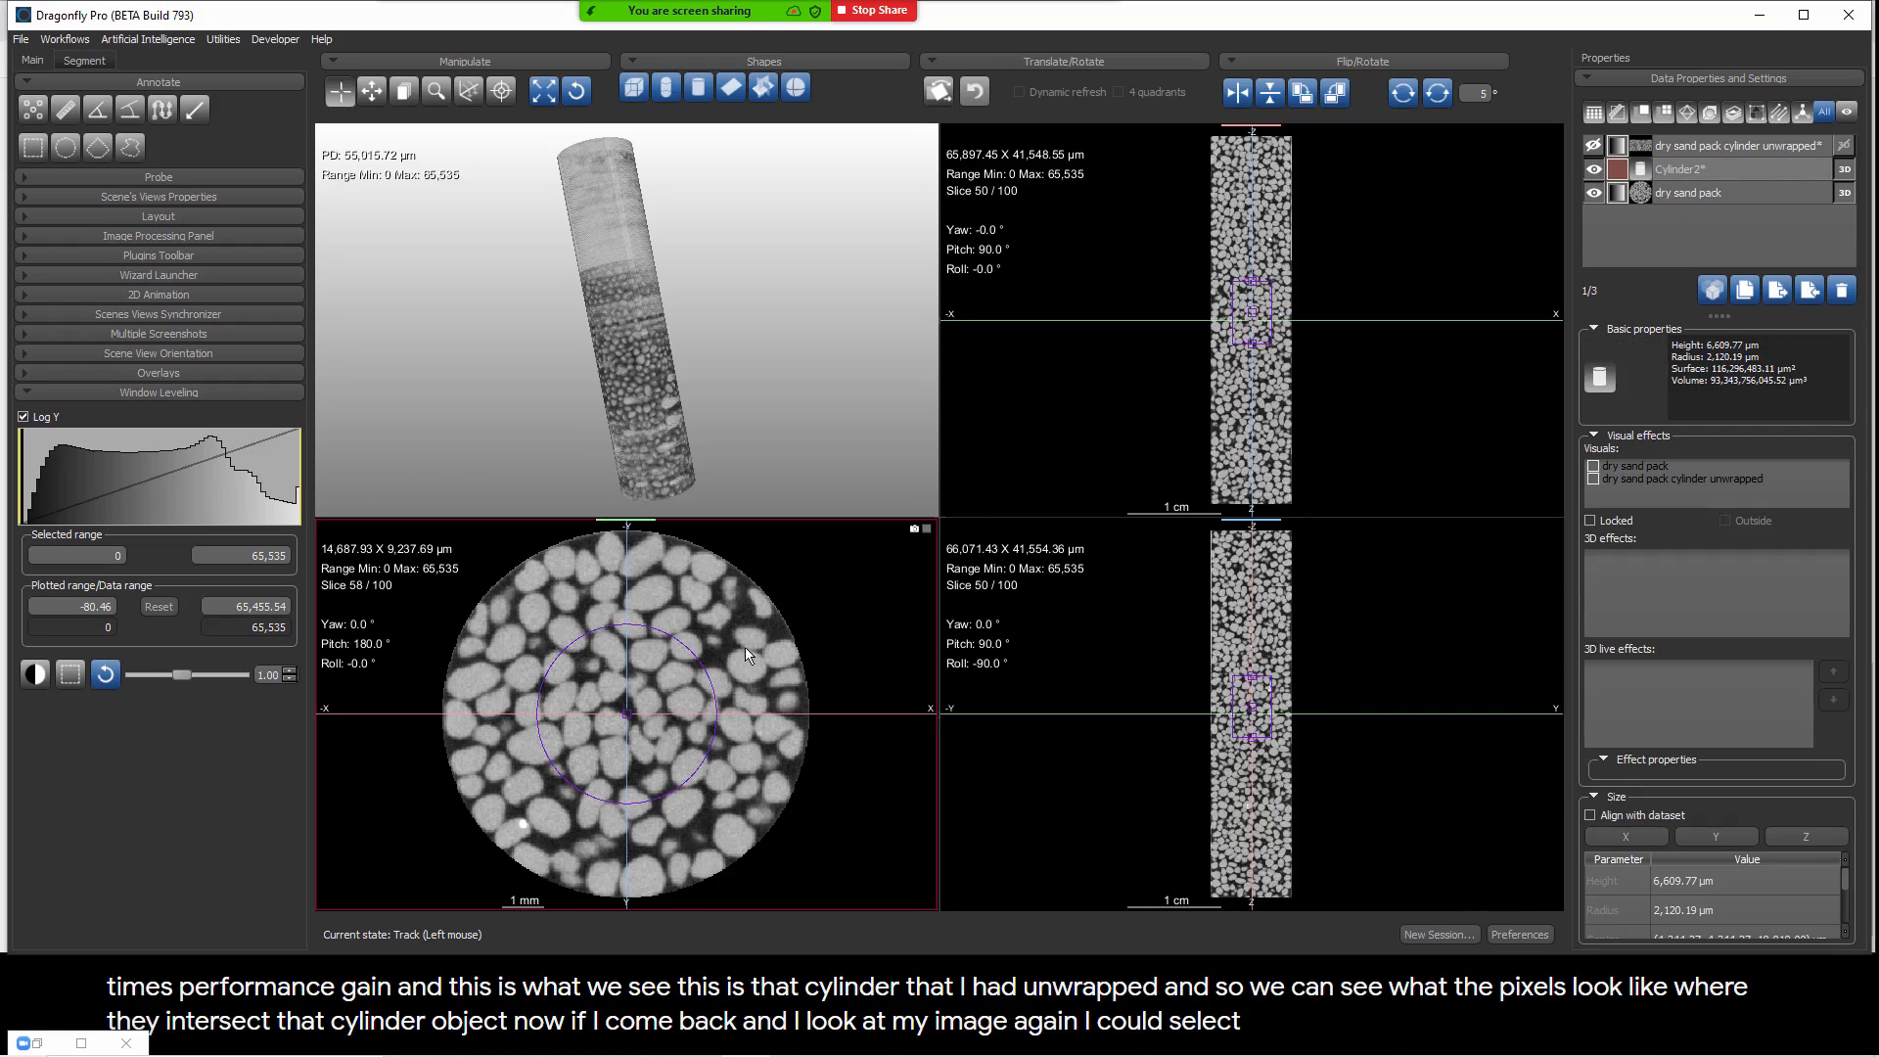
drag(712, 675, 736, 665)
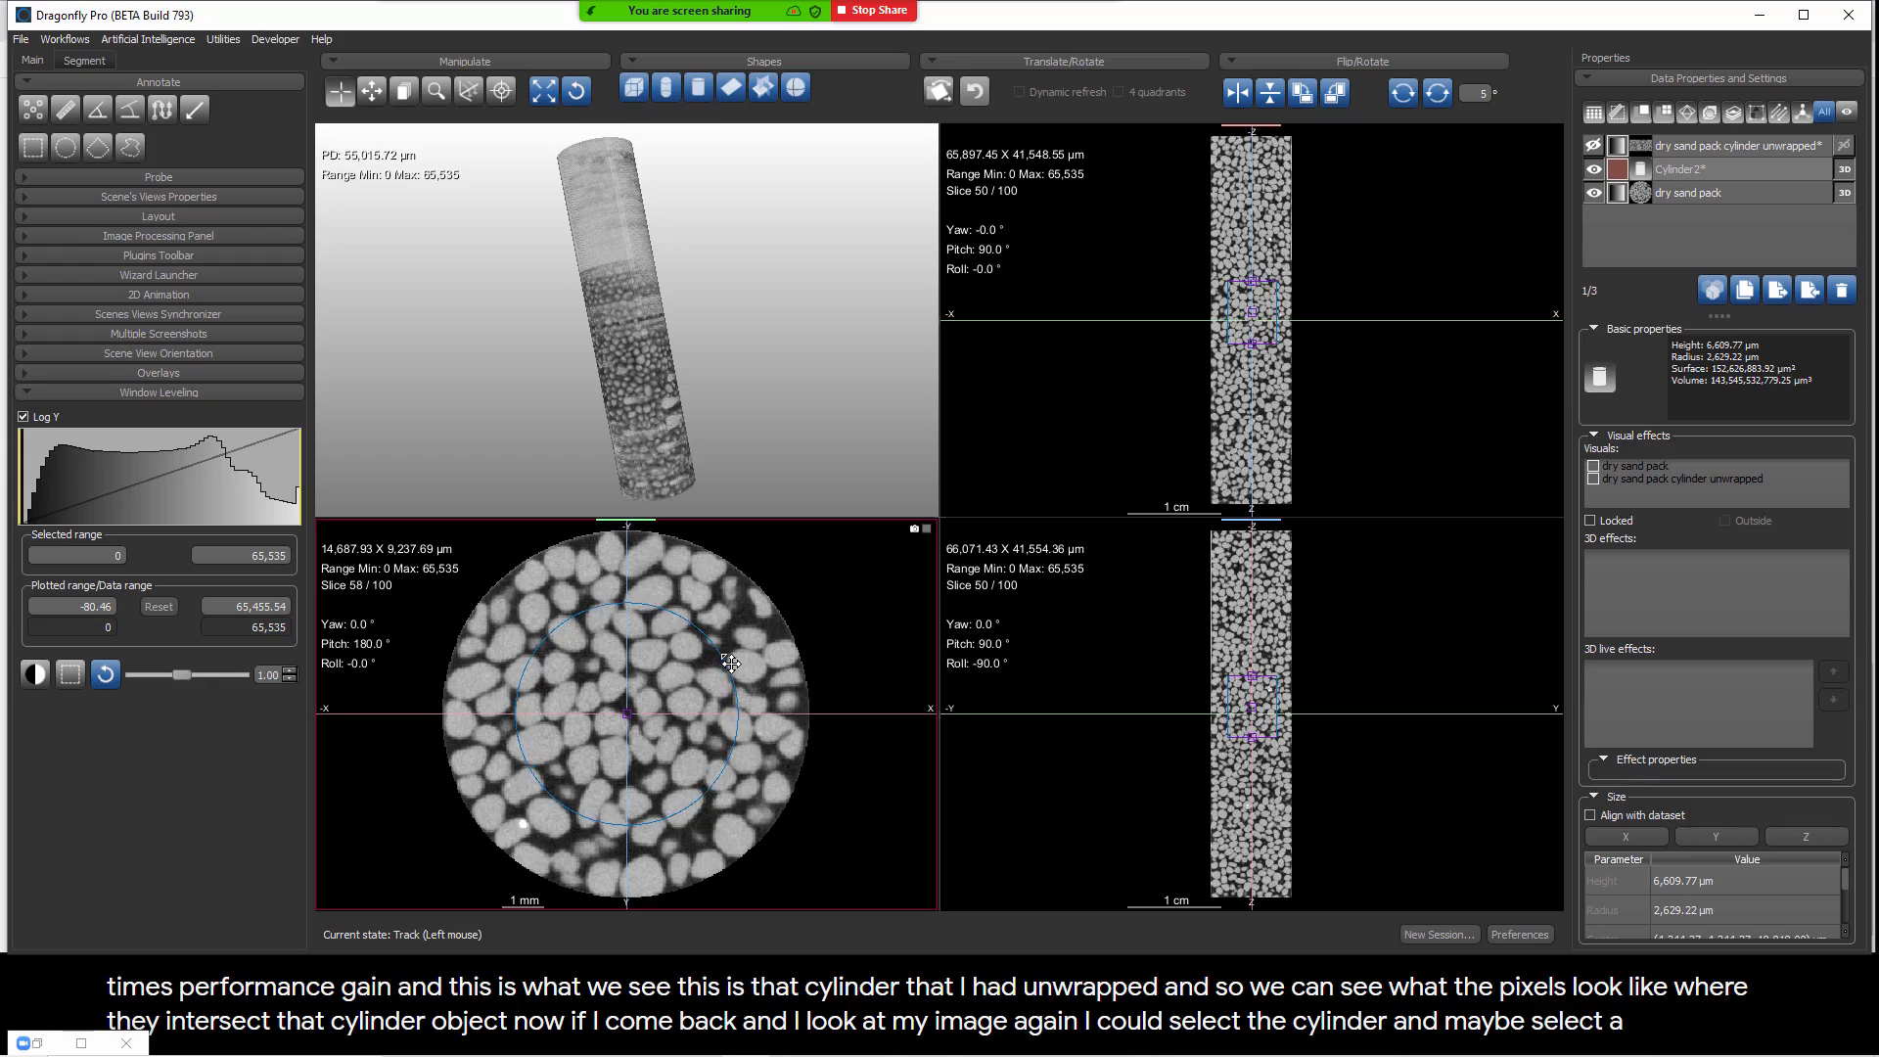
Step: Run the extractSoupCanWrapper macro again on the dry sand pack and the enlarged cylinder
click(1710, 172)
right_click(1711, 172)
mouse_move(1746, 206)
click(1673, 202)
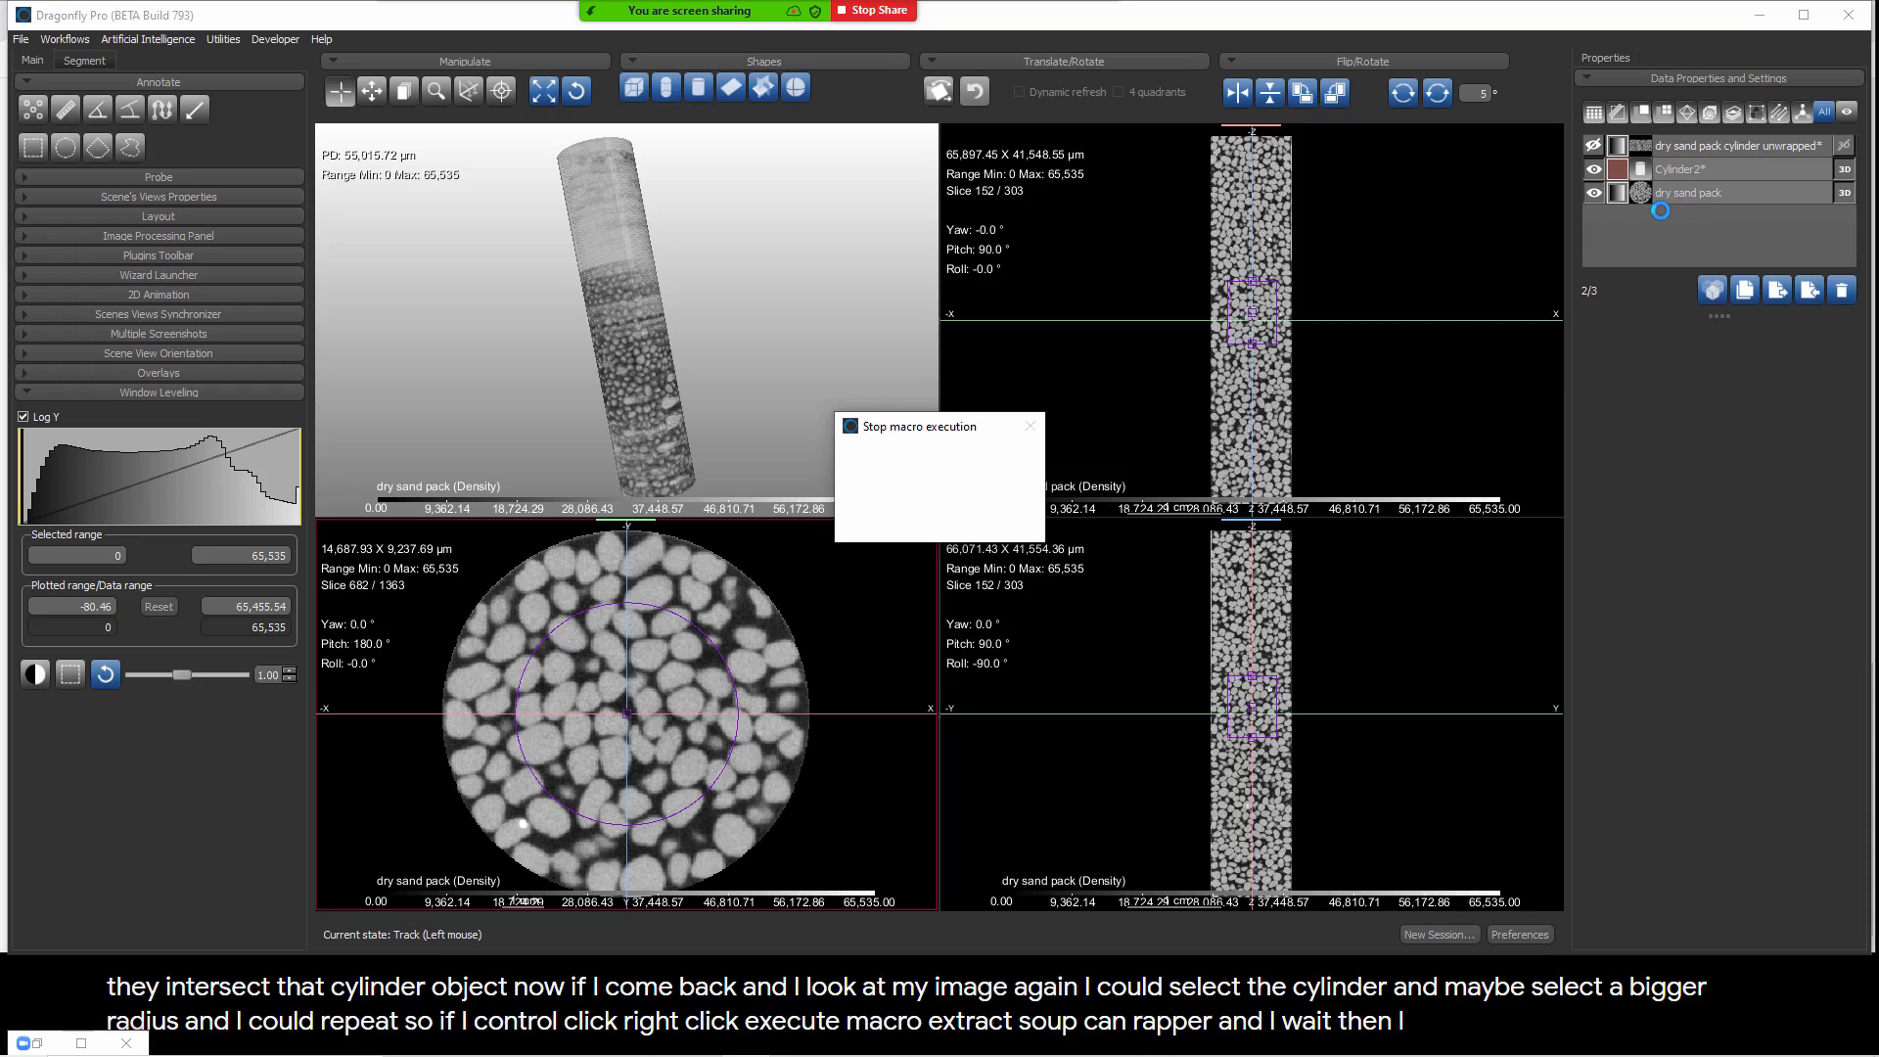
Step: Hide the source objects and compare the two unwrapped images, checking their position against the original dry sand pack
click(1593, 194)
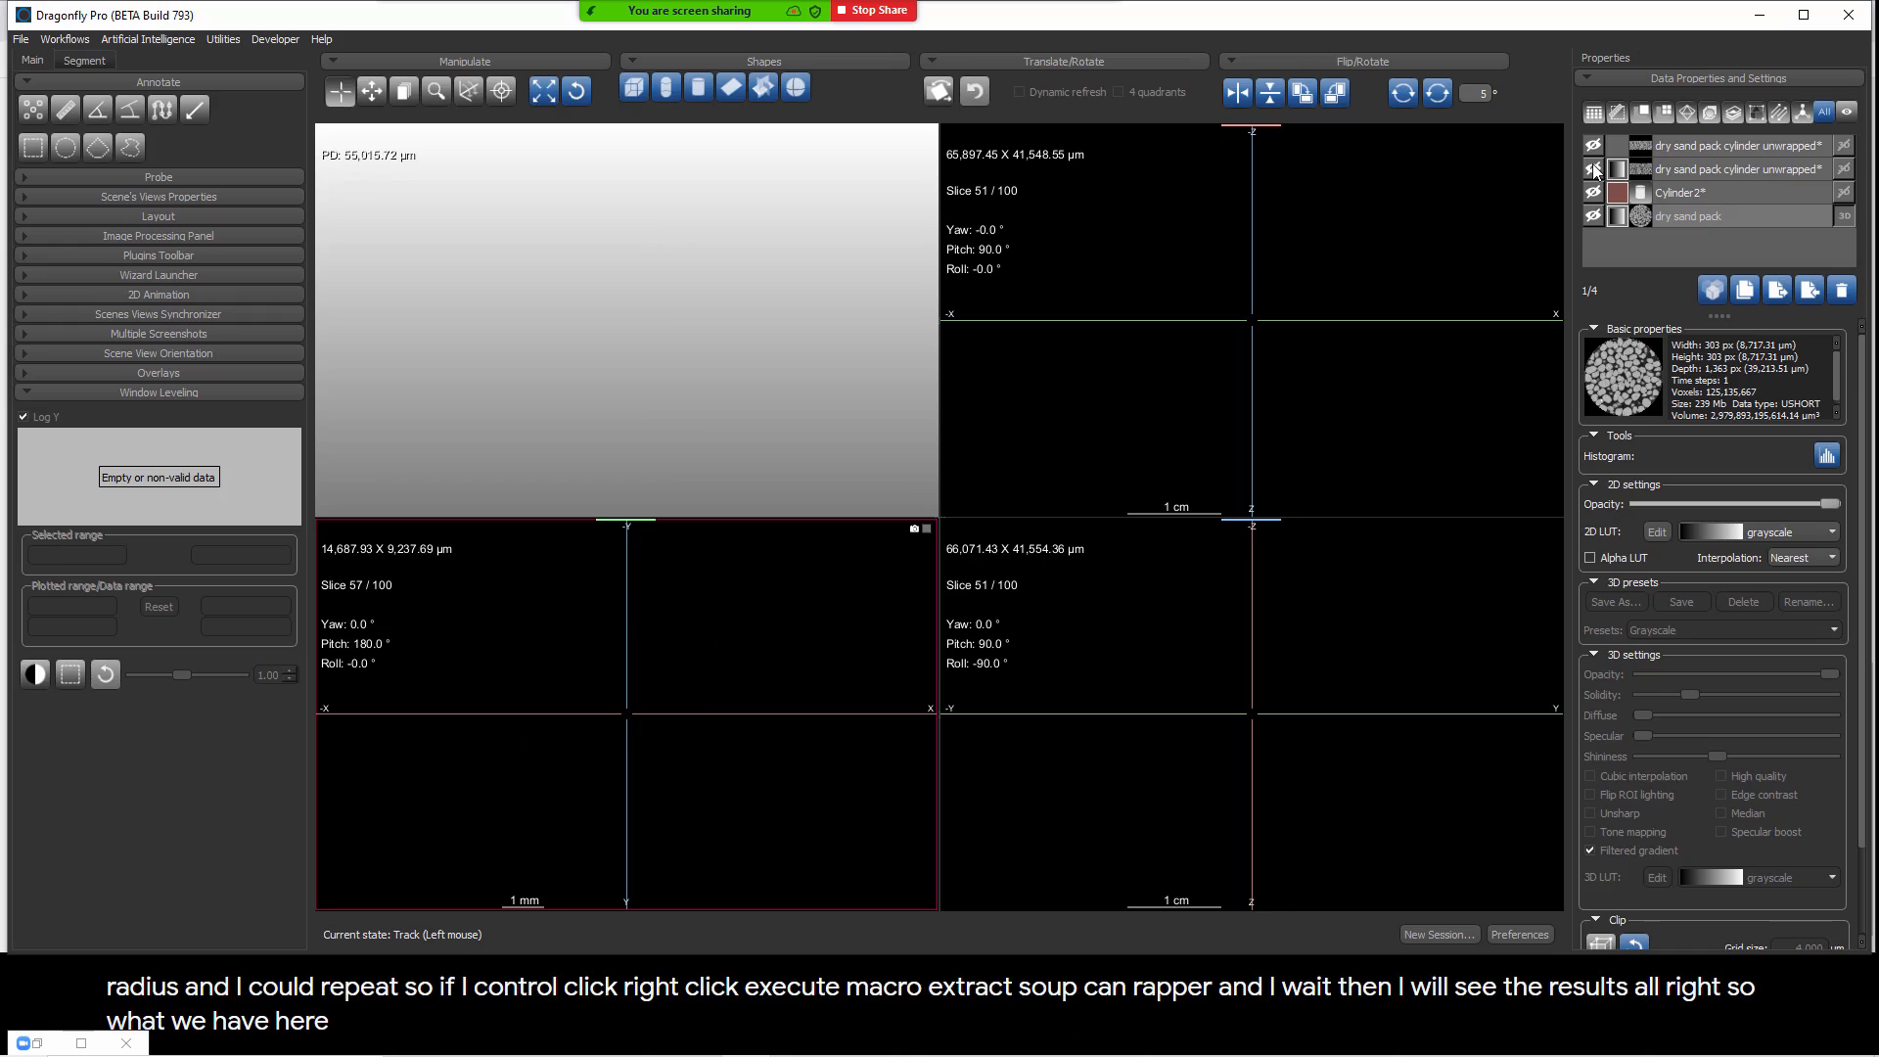
click(1593, 170)
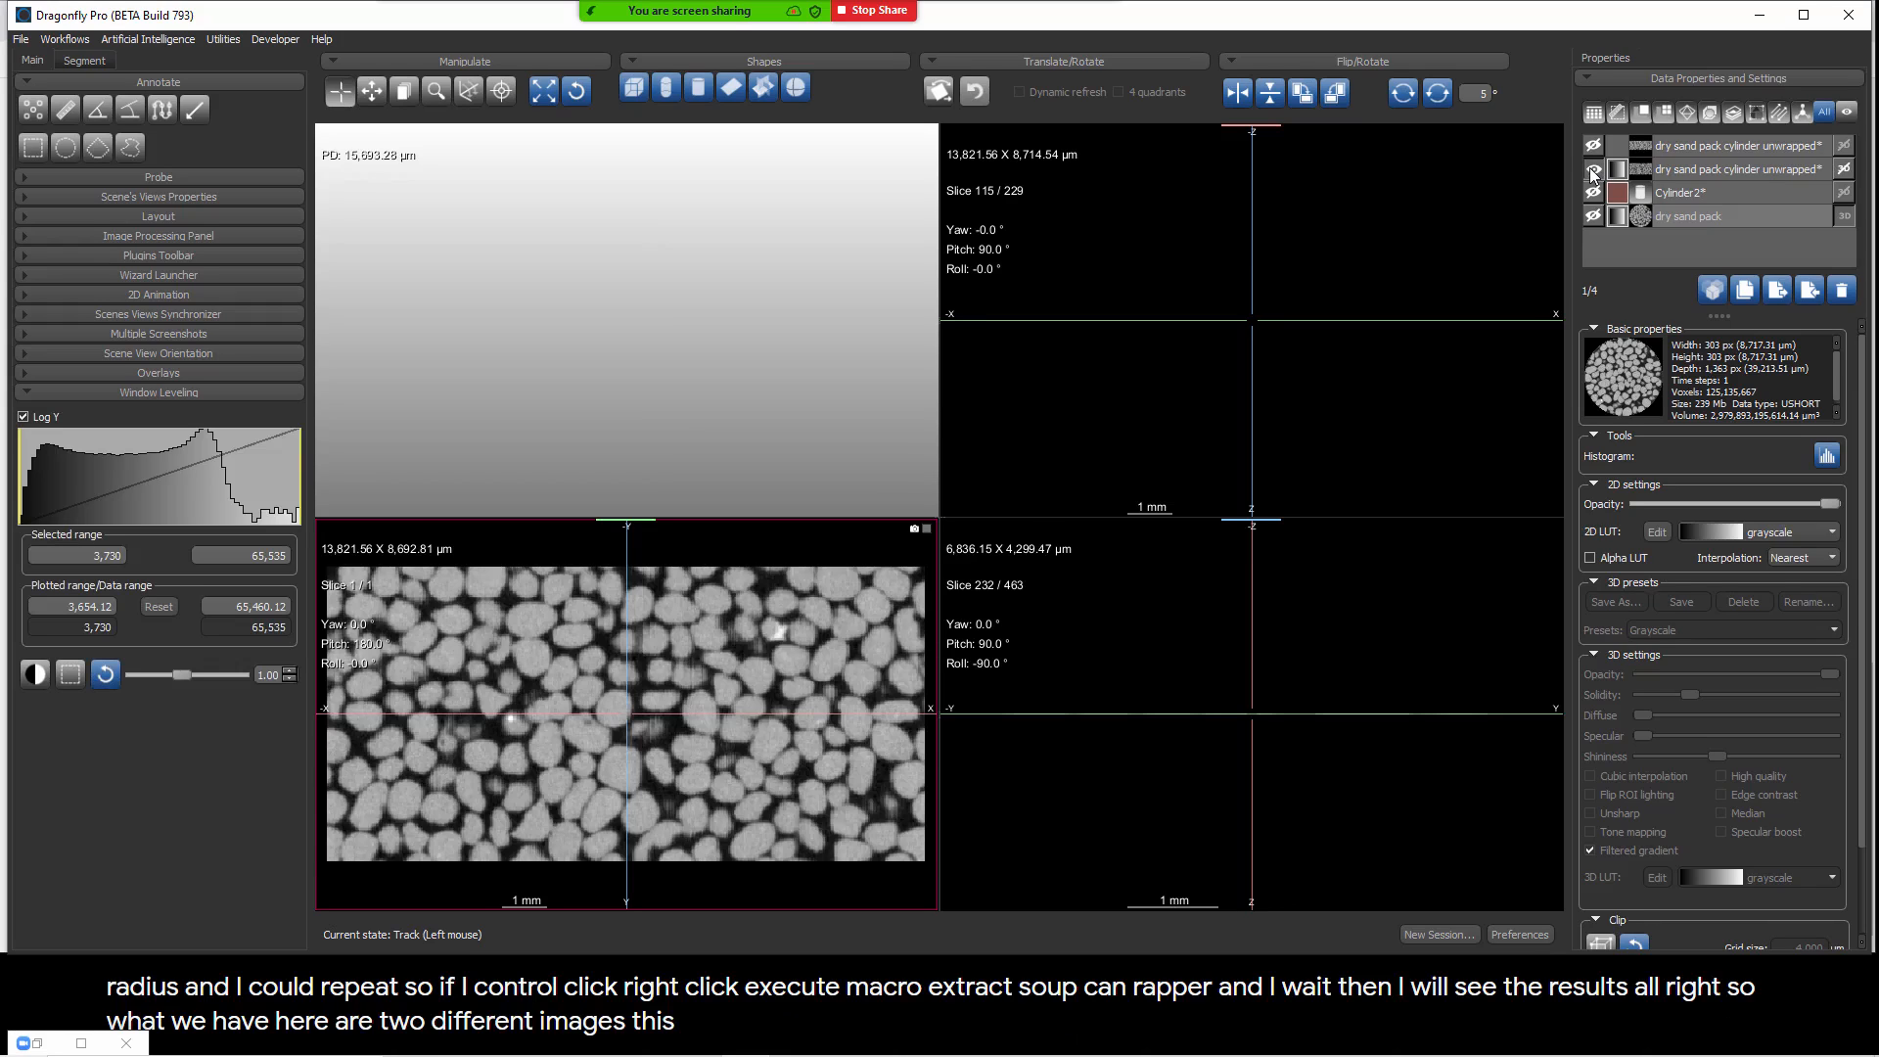
click(1593, 146)
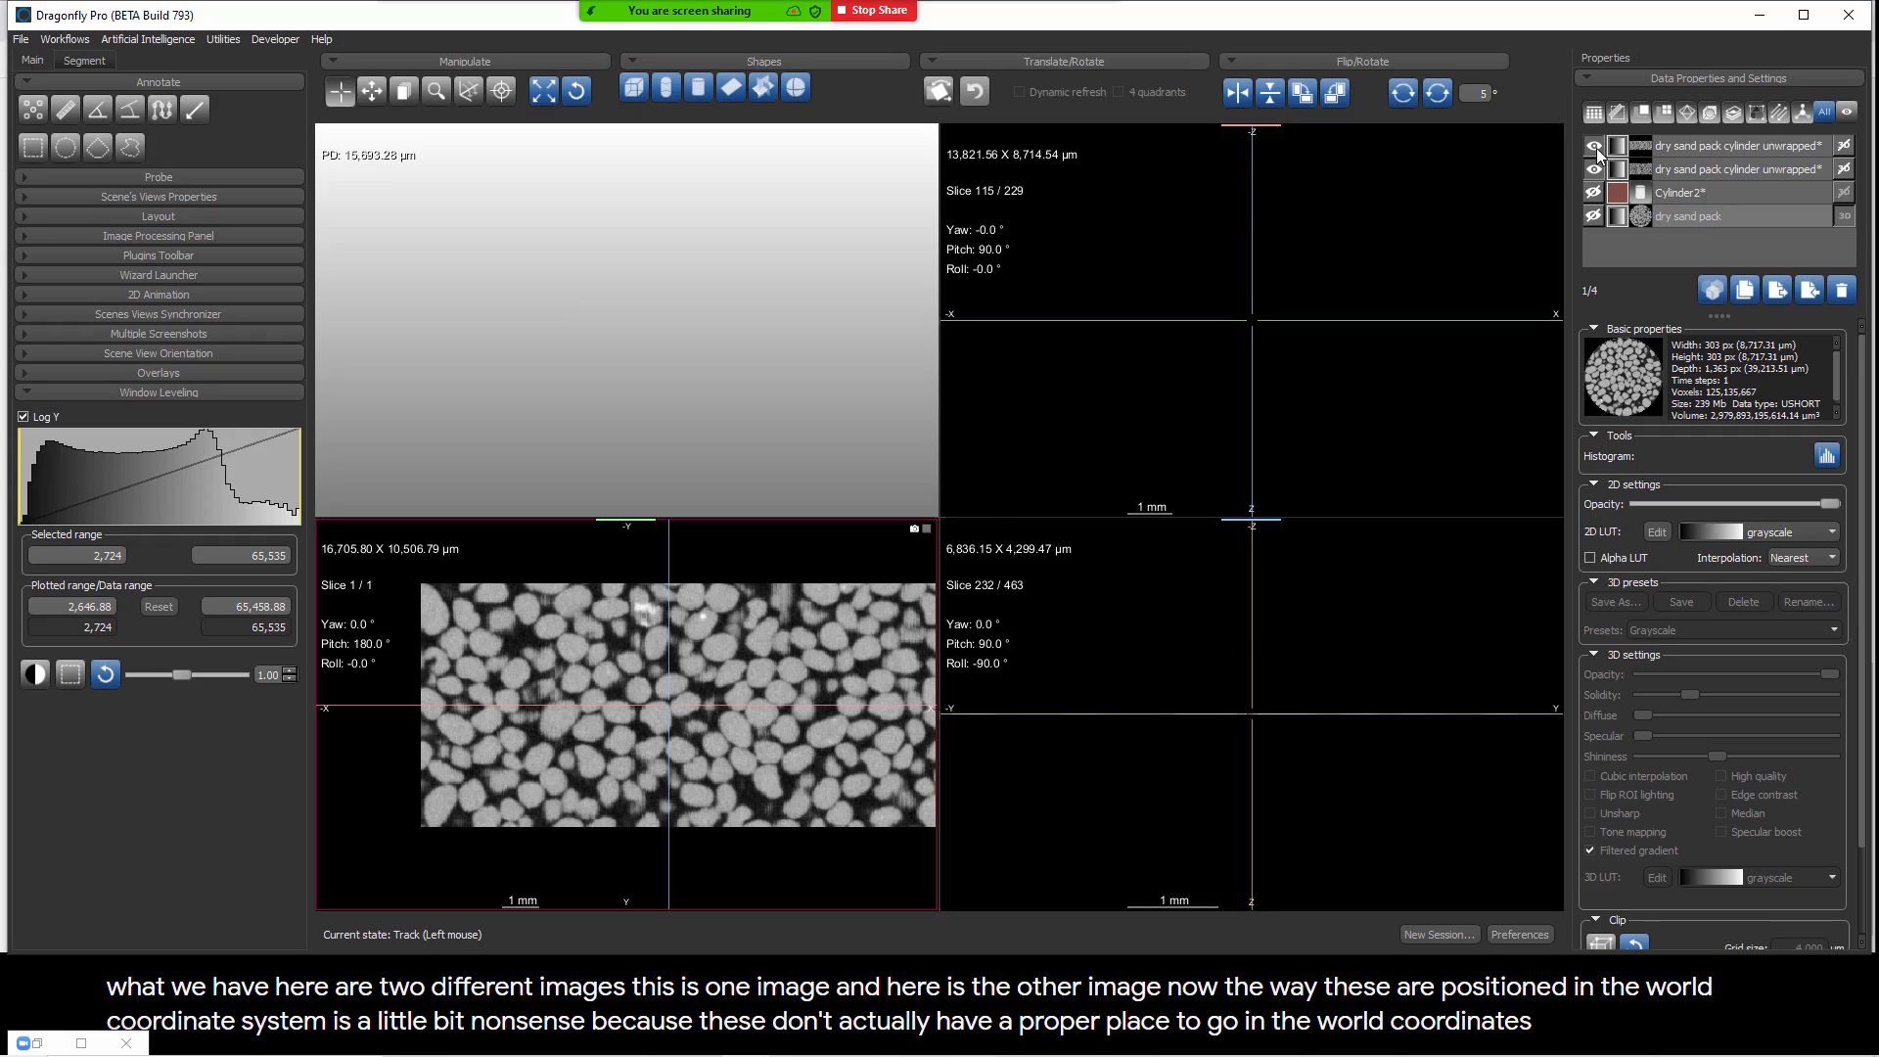
click(1593, 213)
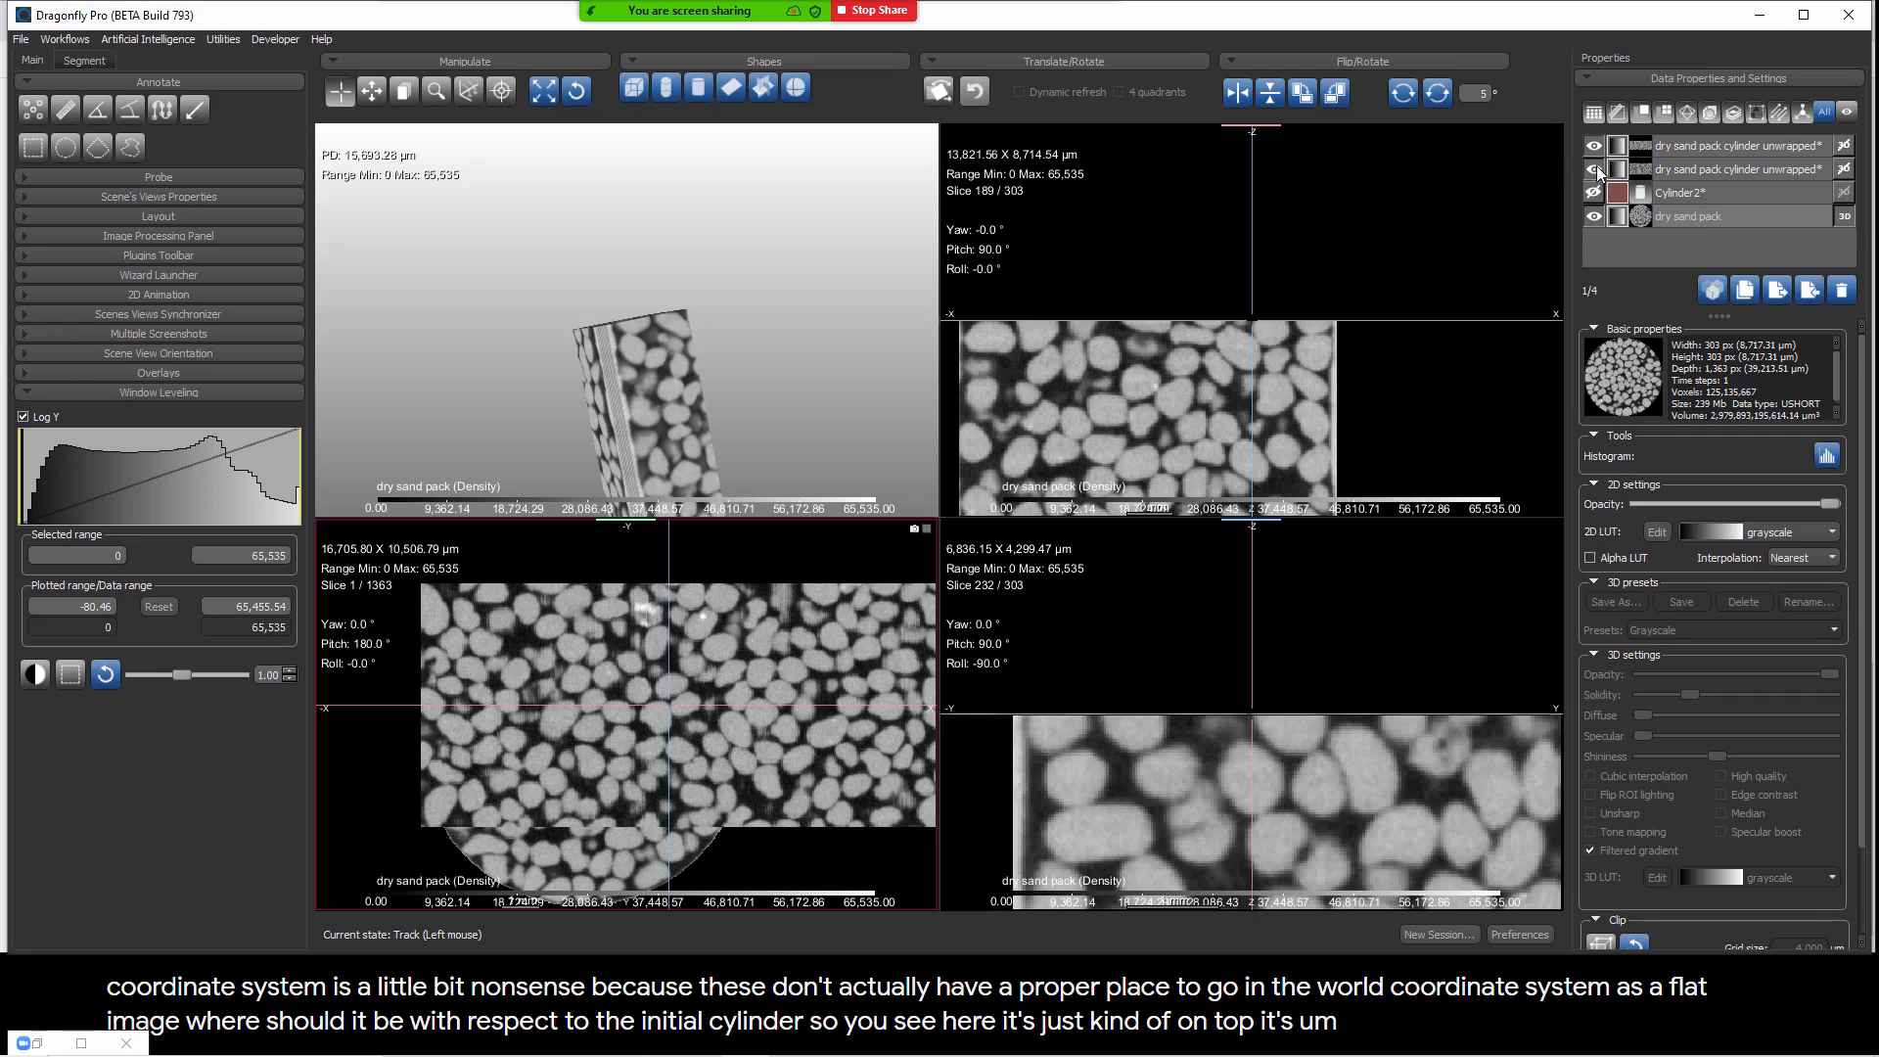
click(1597, 216)
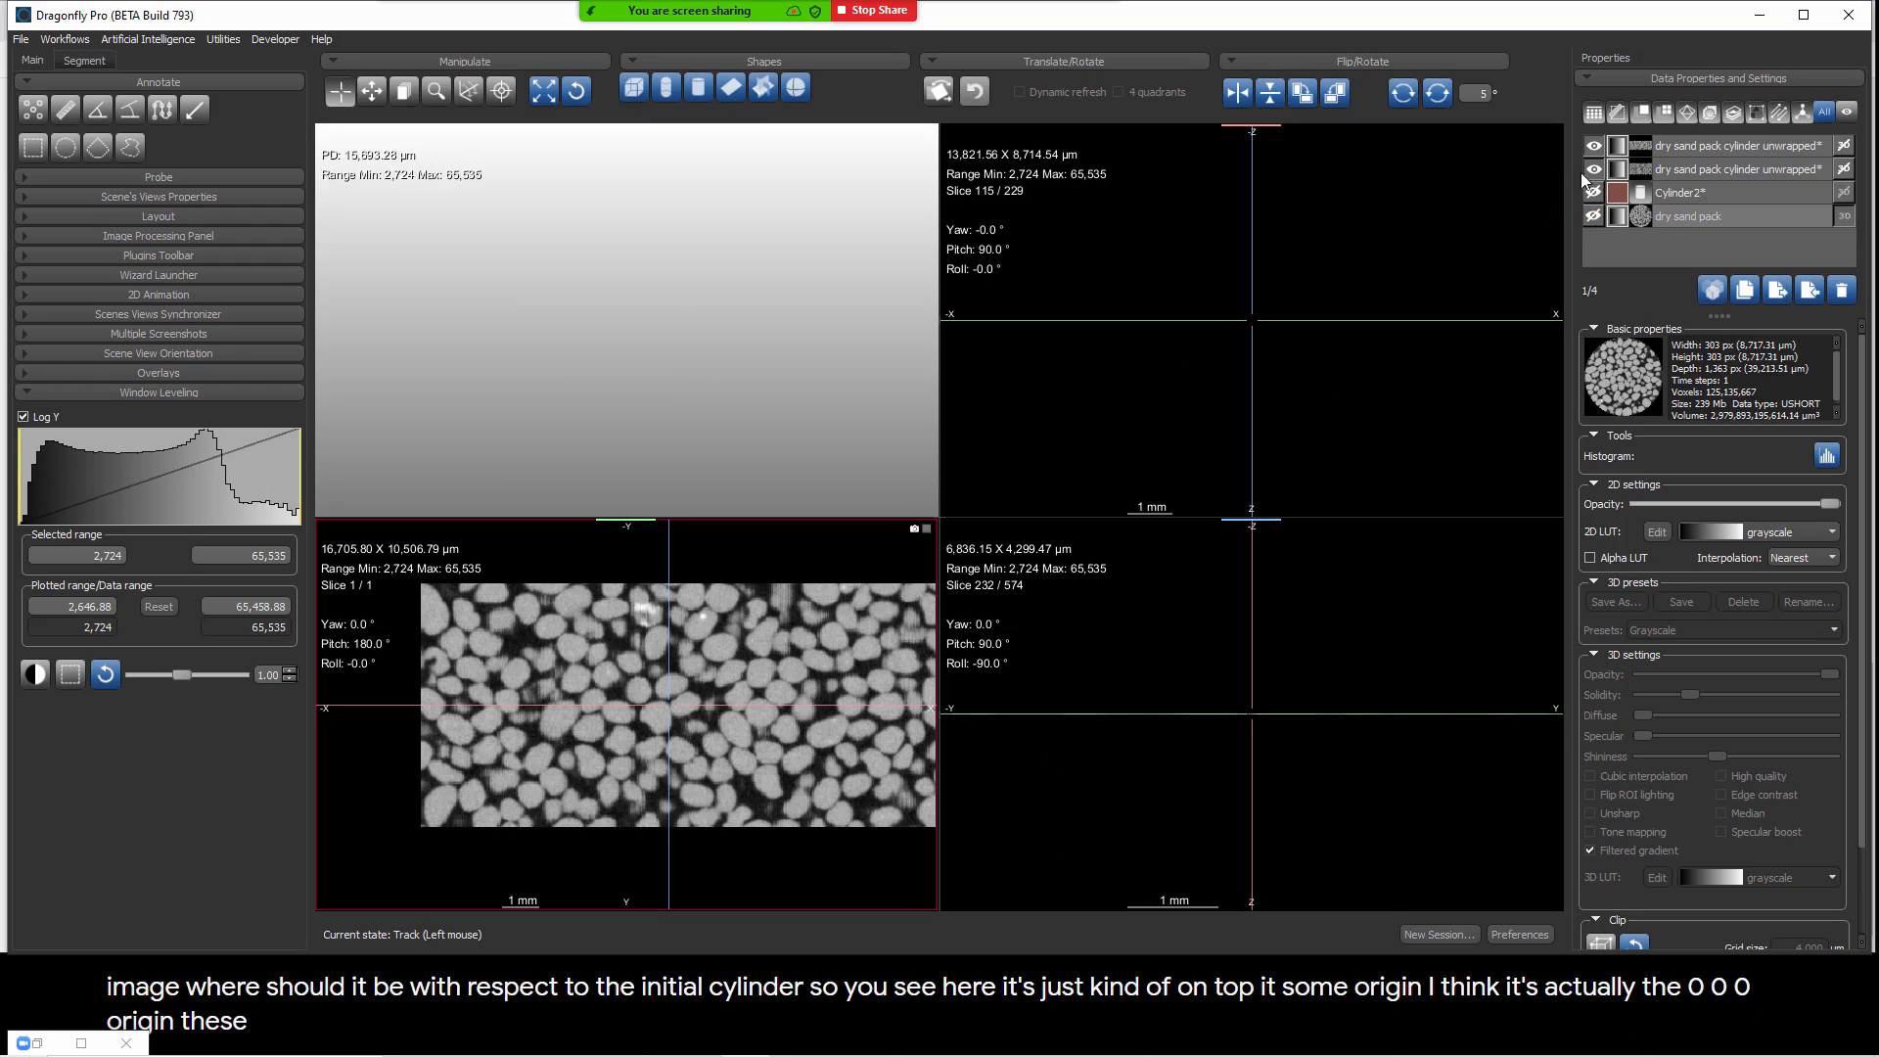
click(1594, 168)
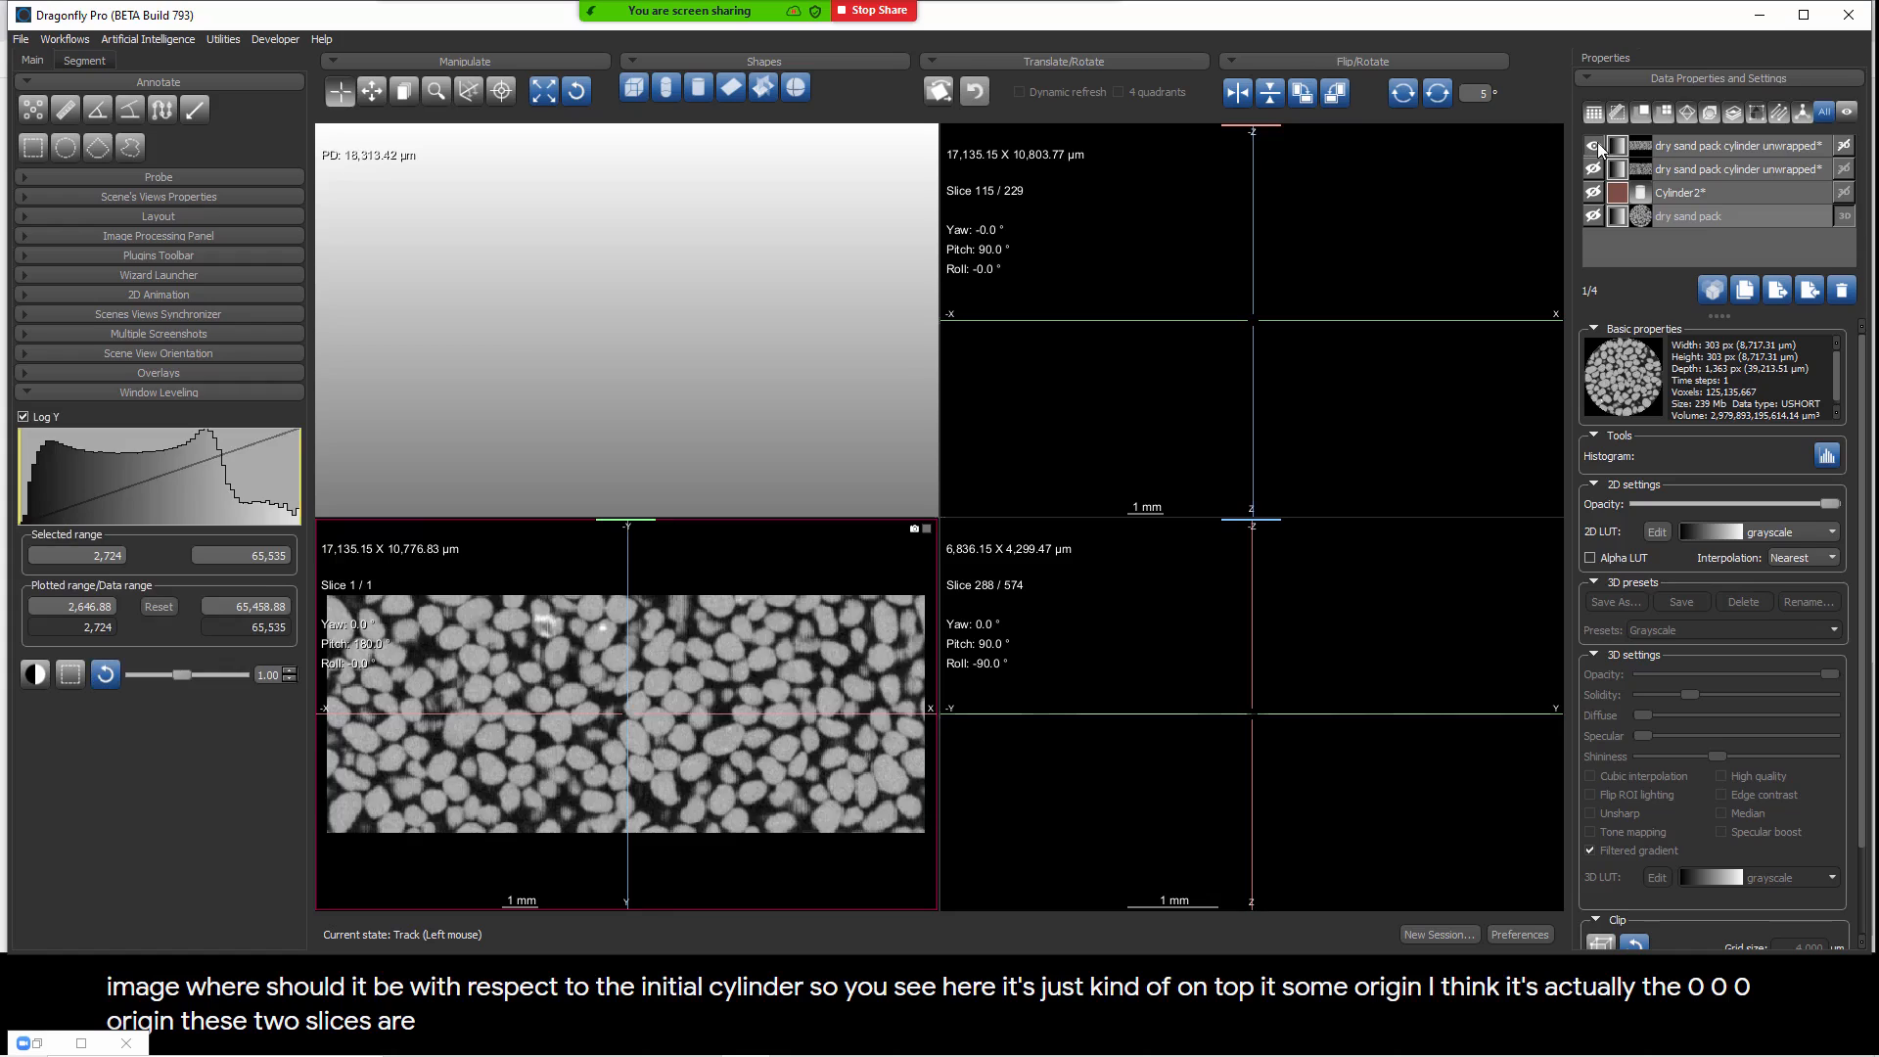
middle_drag(361, 614, 463, 615)
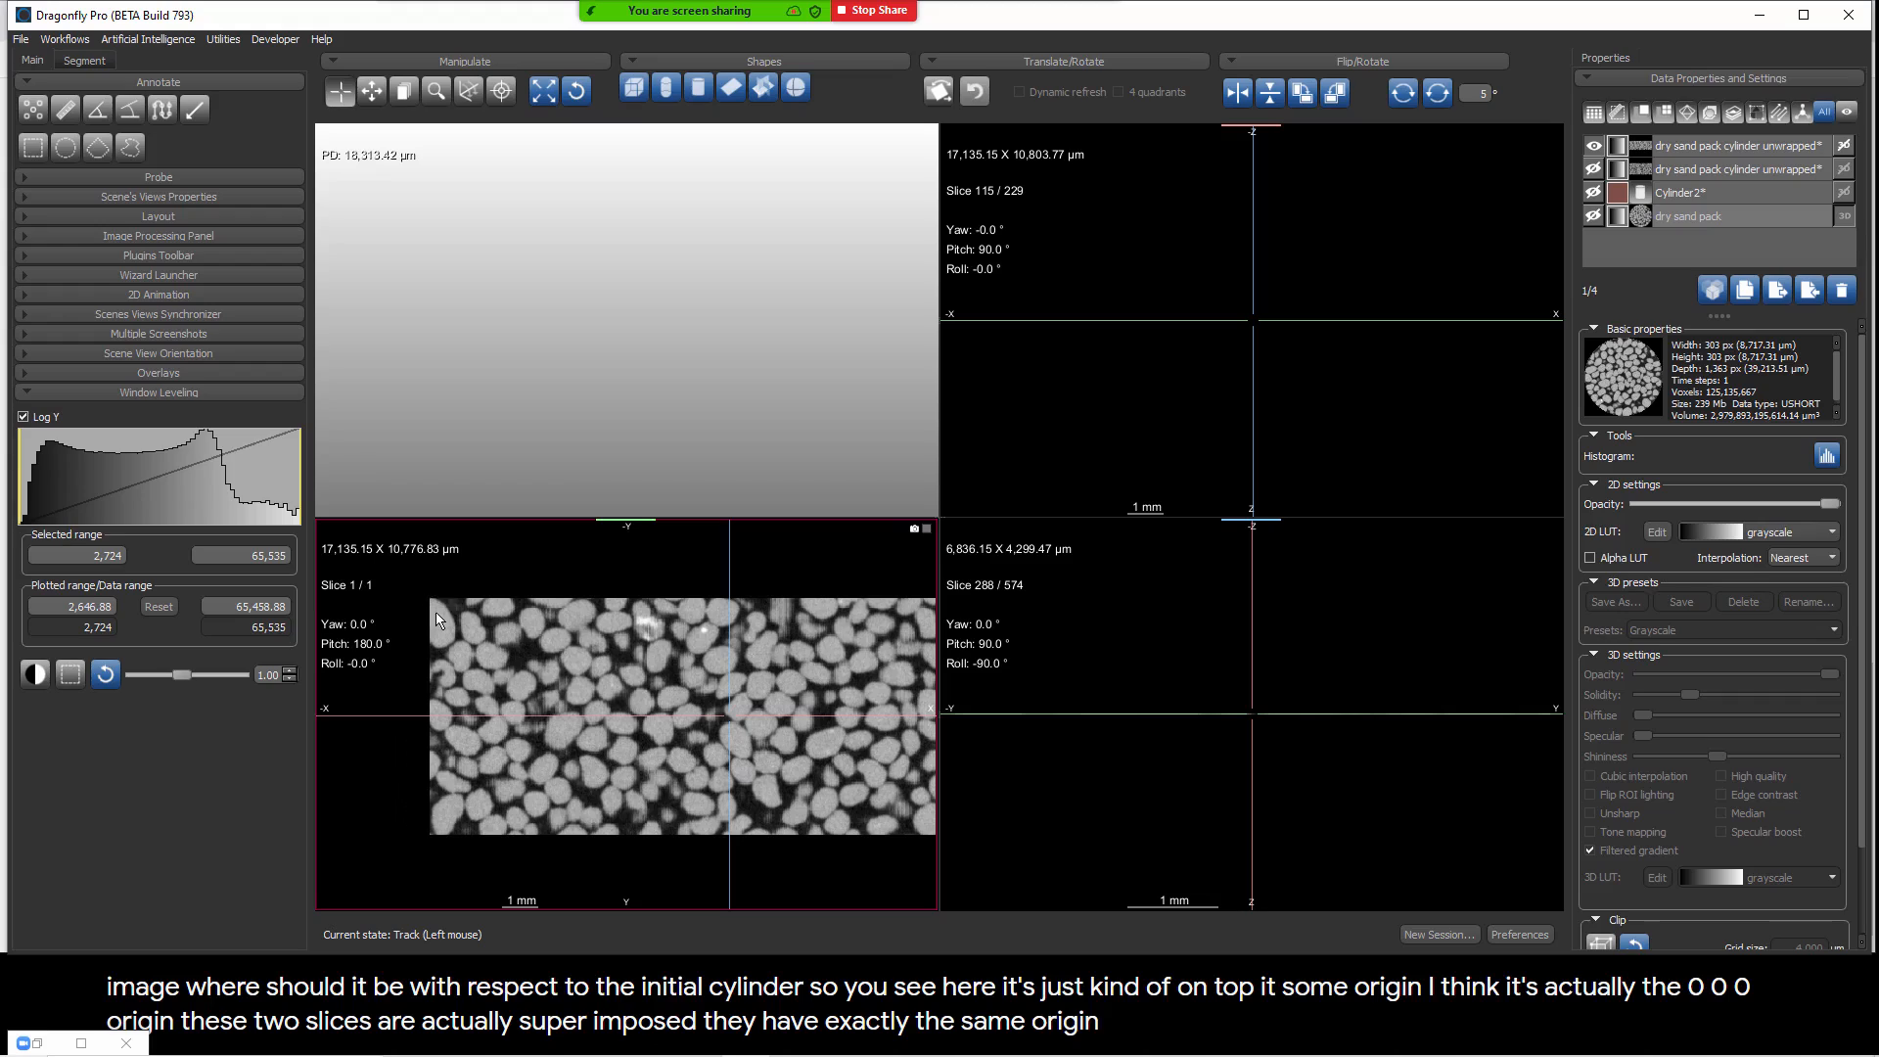
Step: Hide both unwrapped images and show the cylinder and dry sand pack again
click(1595, 145)
click(1596, 169)
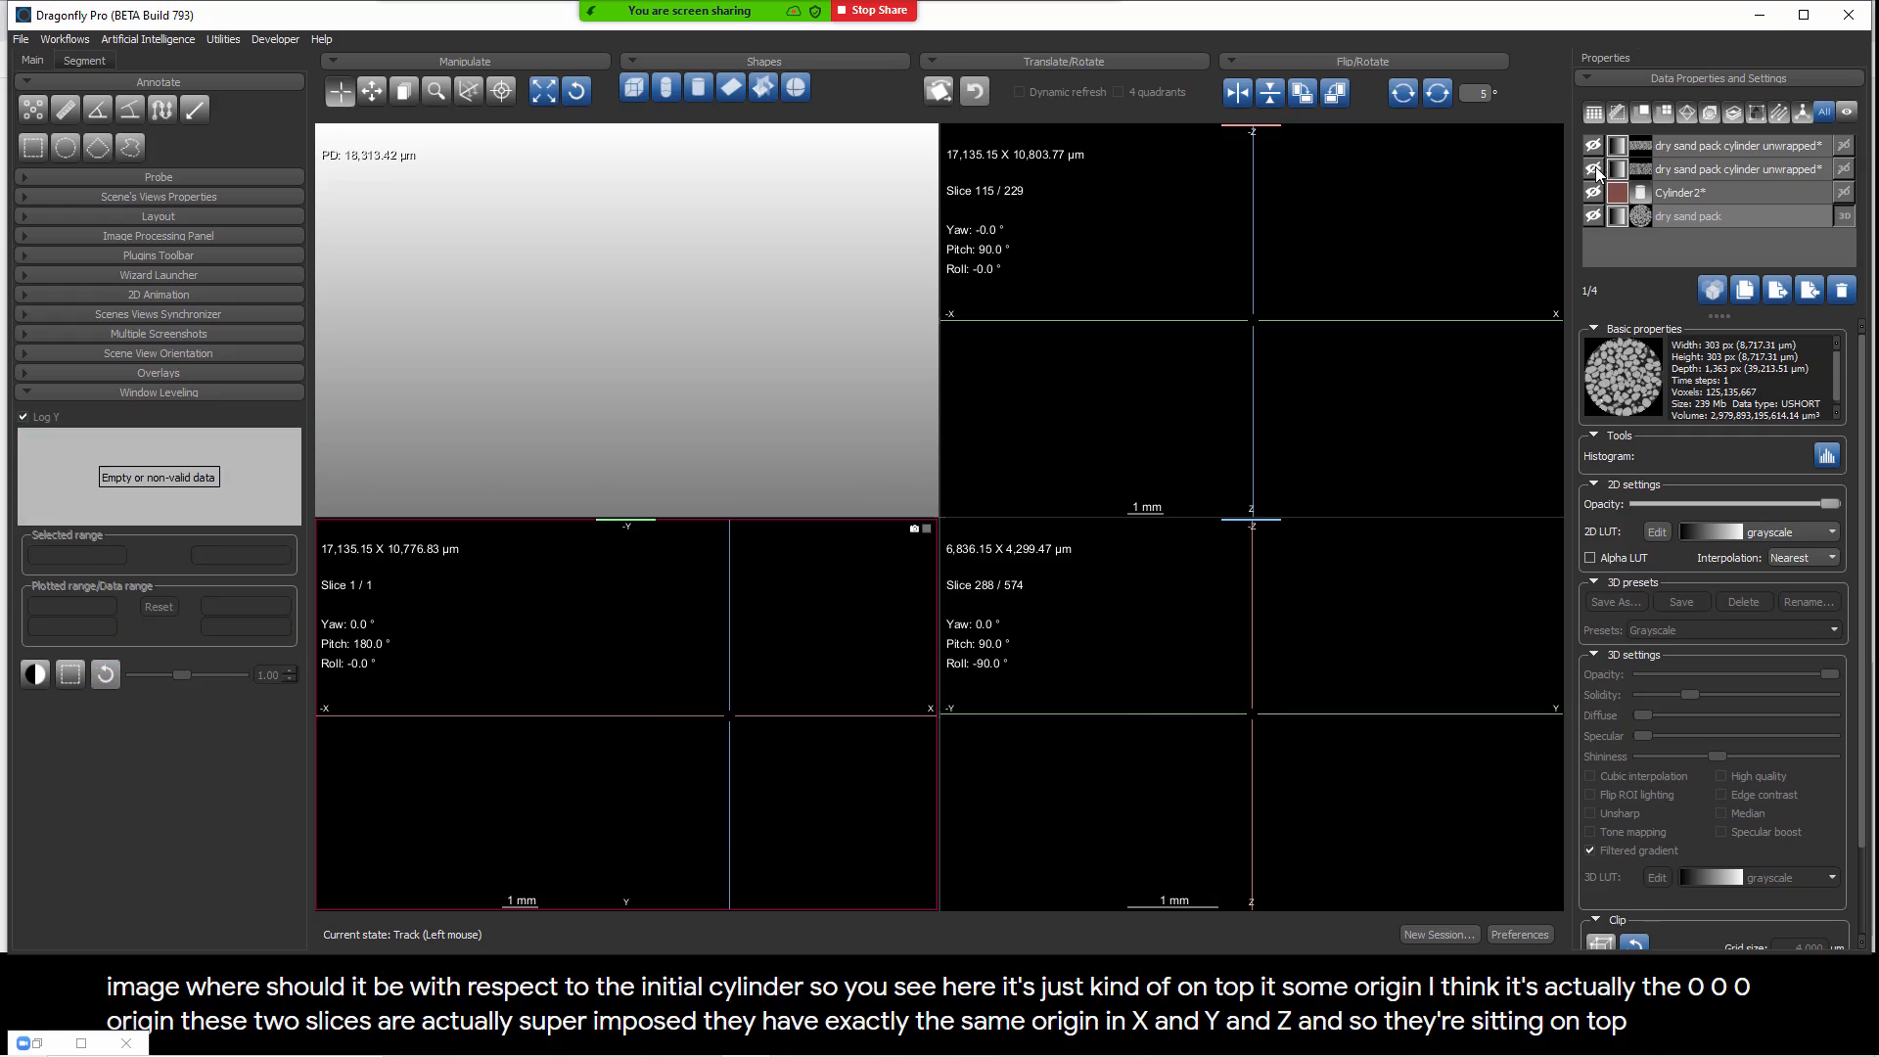
click(1594, 192)
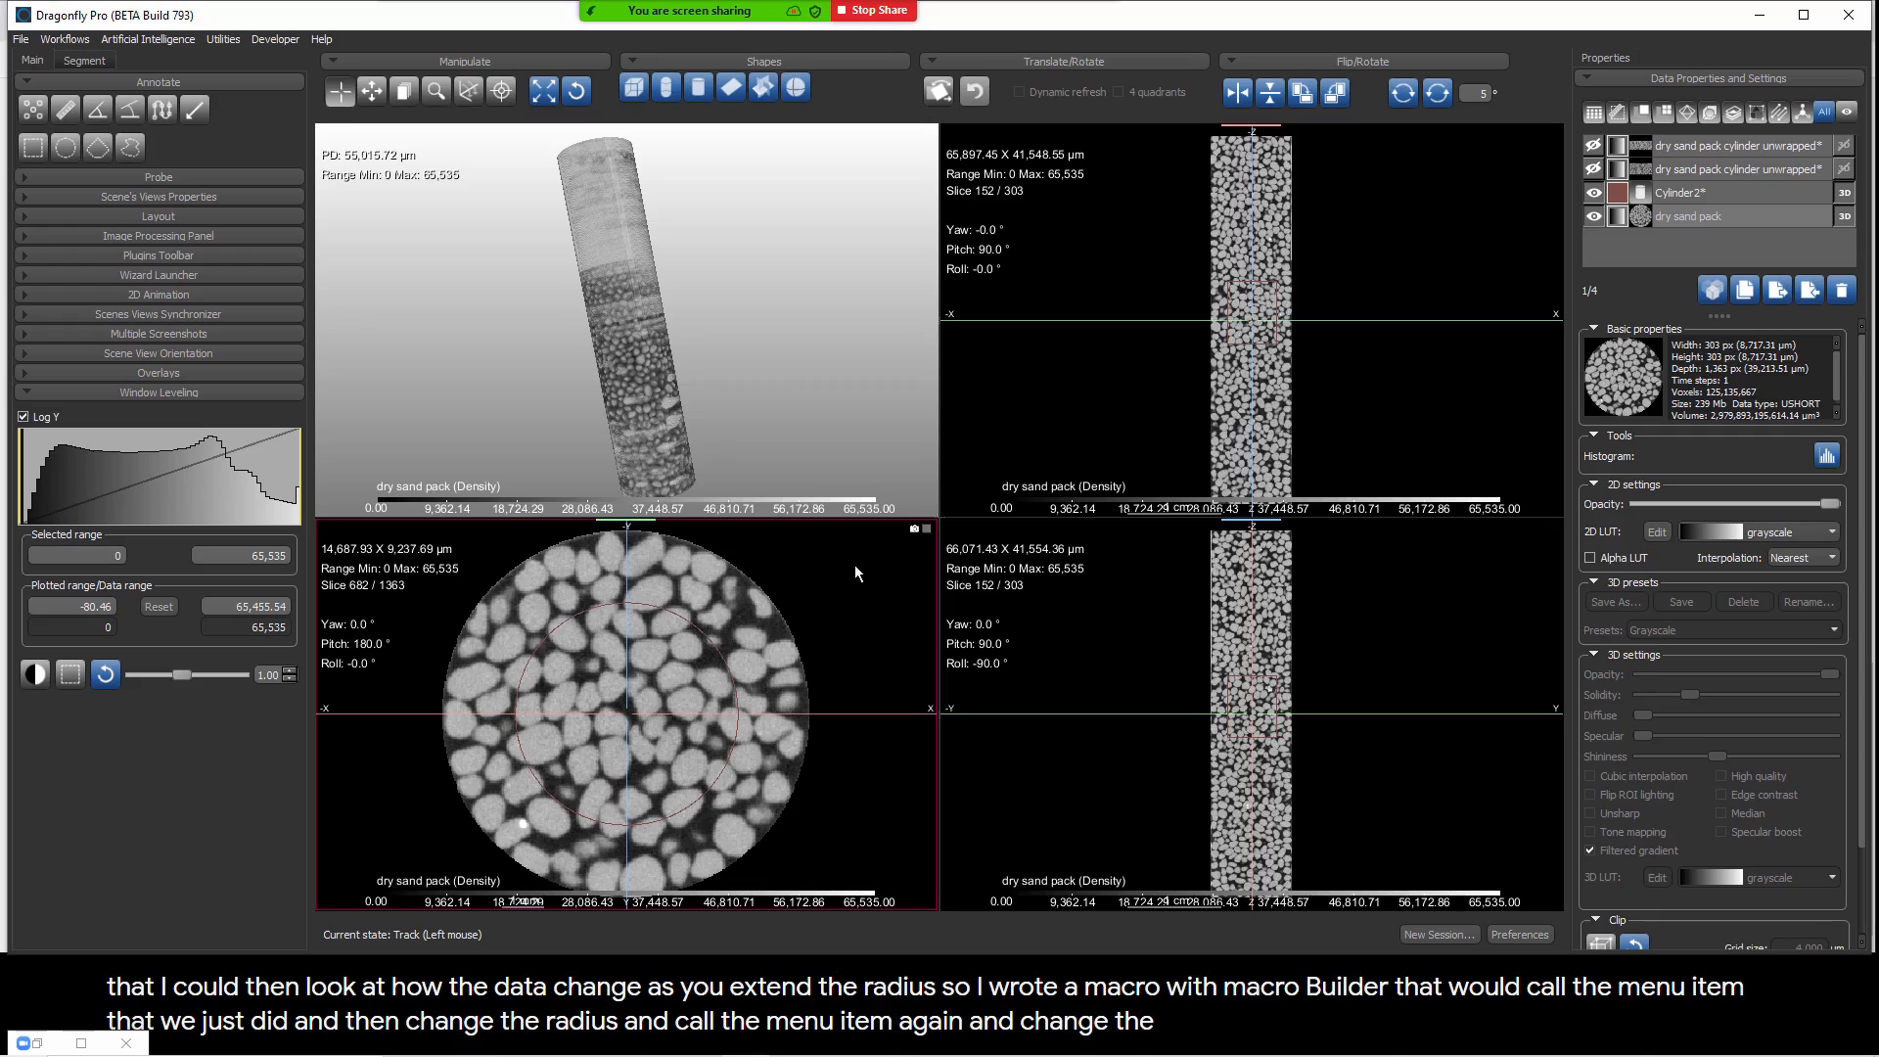
Step: Show the two unwrapped images instead of the dry sand pack and cylinder, and examine their overlap in the orthogonal view
click(1595, 217)
click(1594, 193)
click(1594, 169)
click(1594, 146)
right_drag(1190, 284, 1208, 479)
middle_drag(1317, 437, 1419, 391)
middle_drag(1154, 284, 1370, 278)
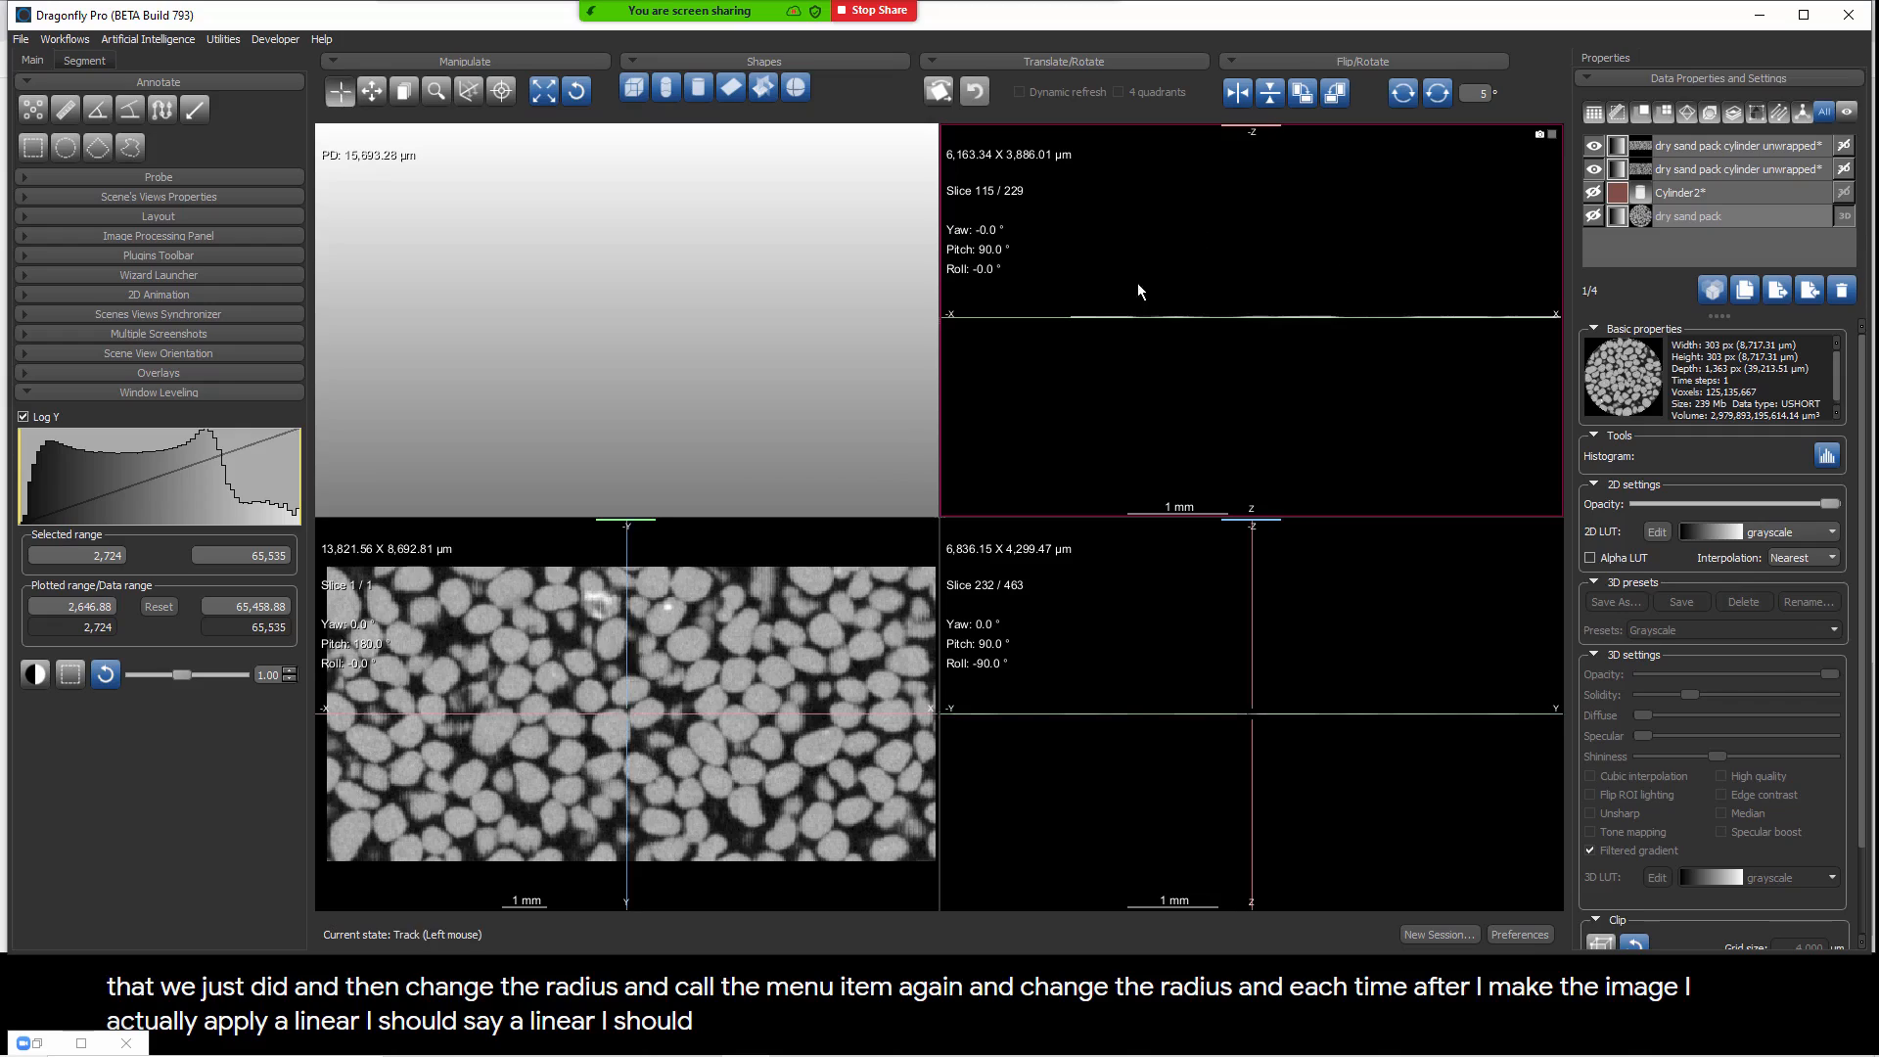
right_drag(1110, 281, 1178, 526)
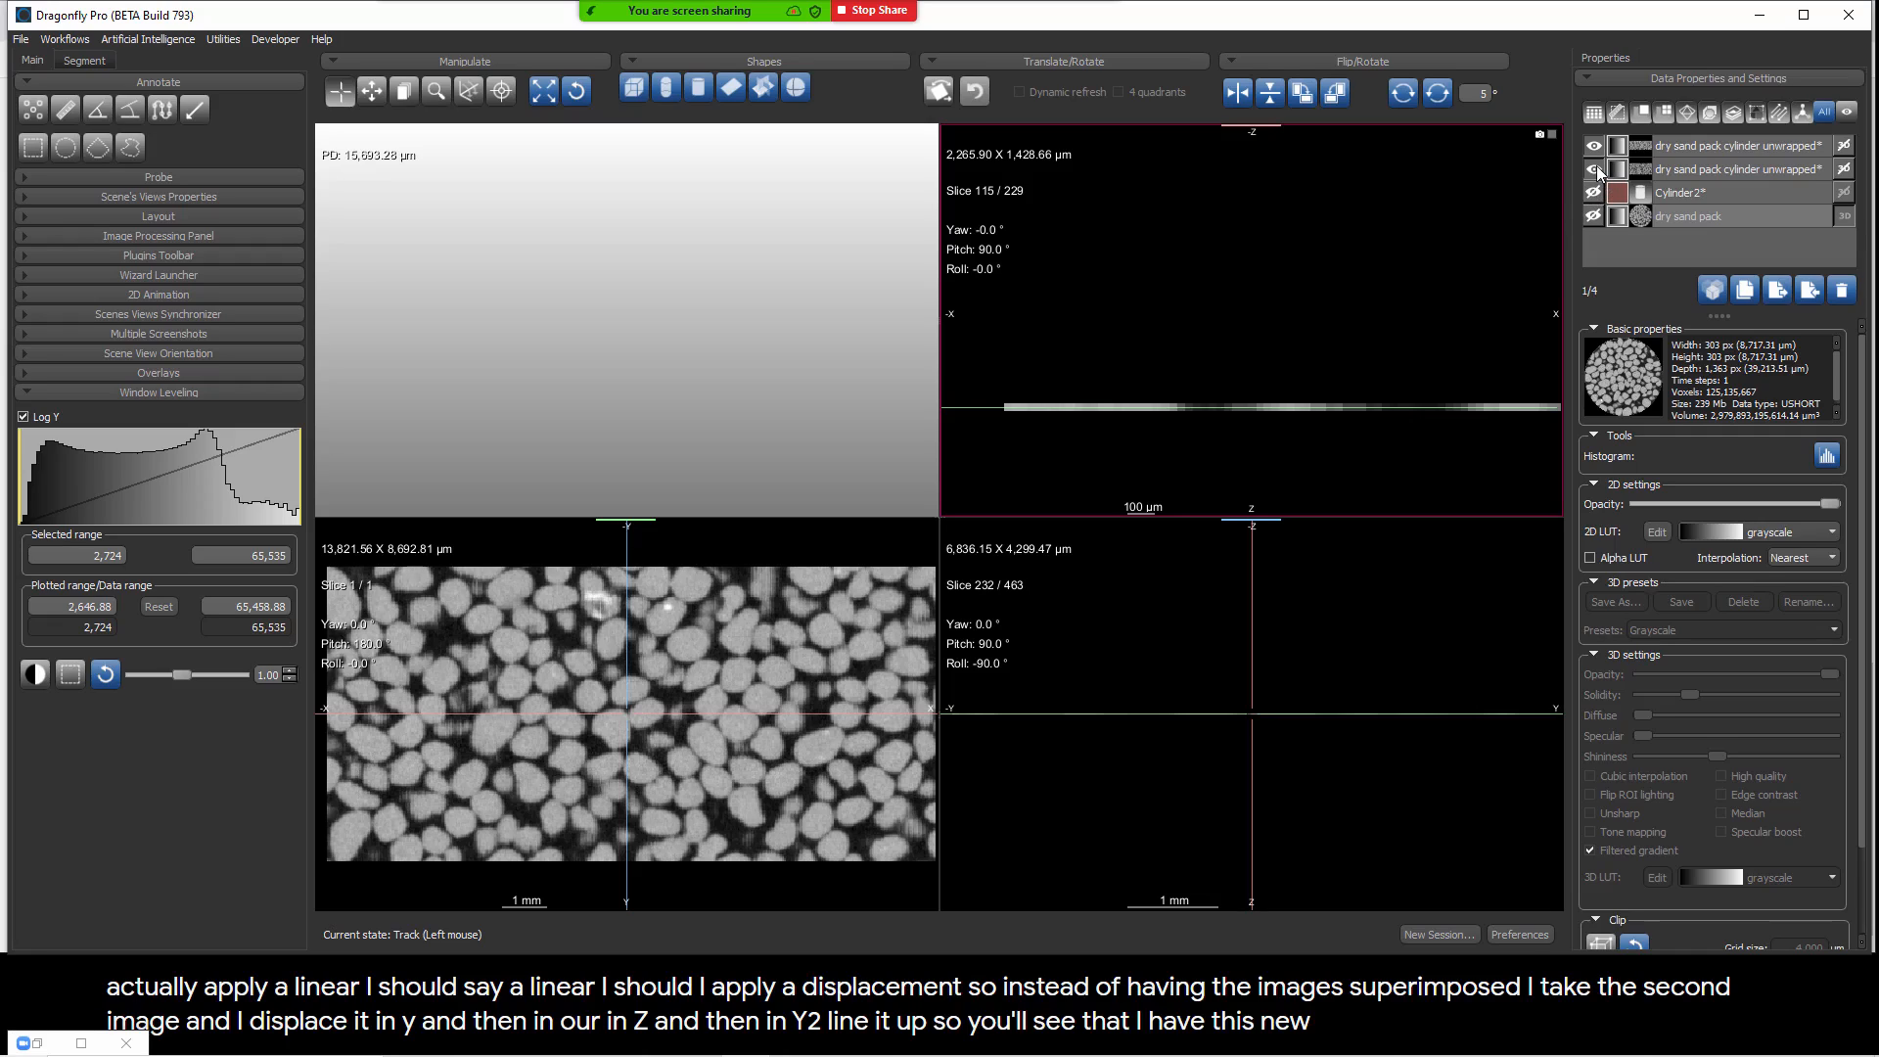
Step: Bring back the dry sand pack and cylinder in the views, and delete the two unwrapped images
drag(1594, 146, 1597, 190)
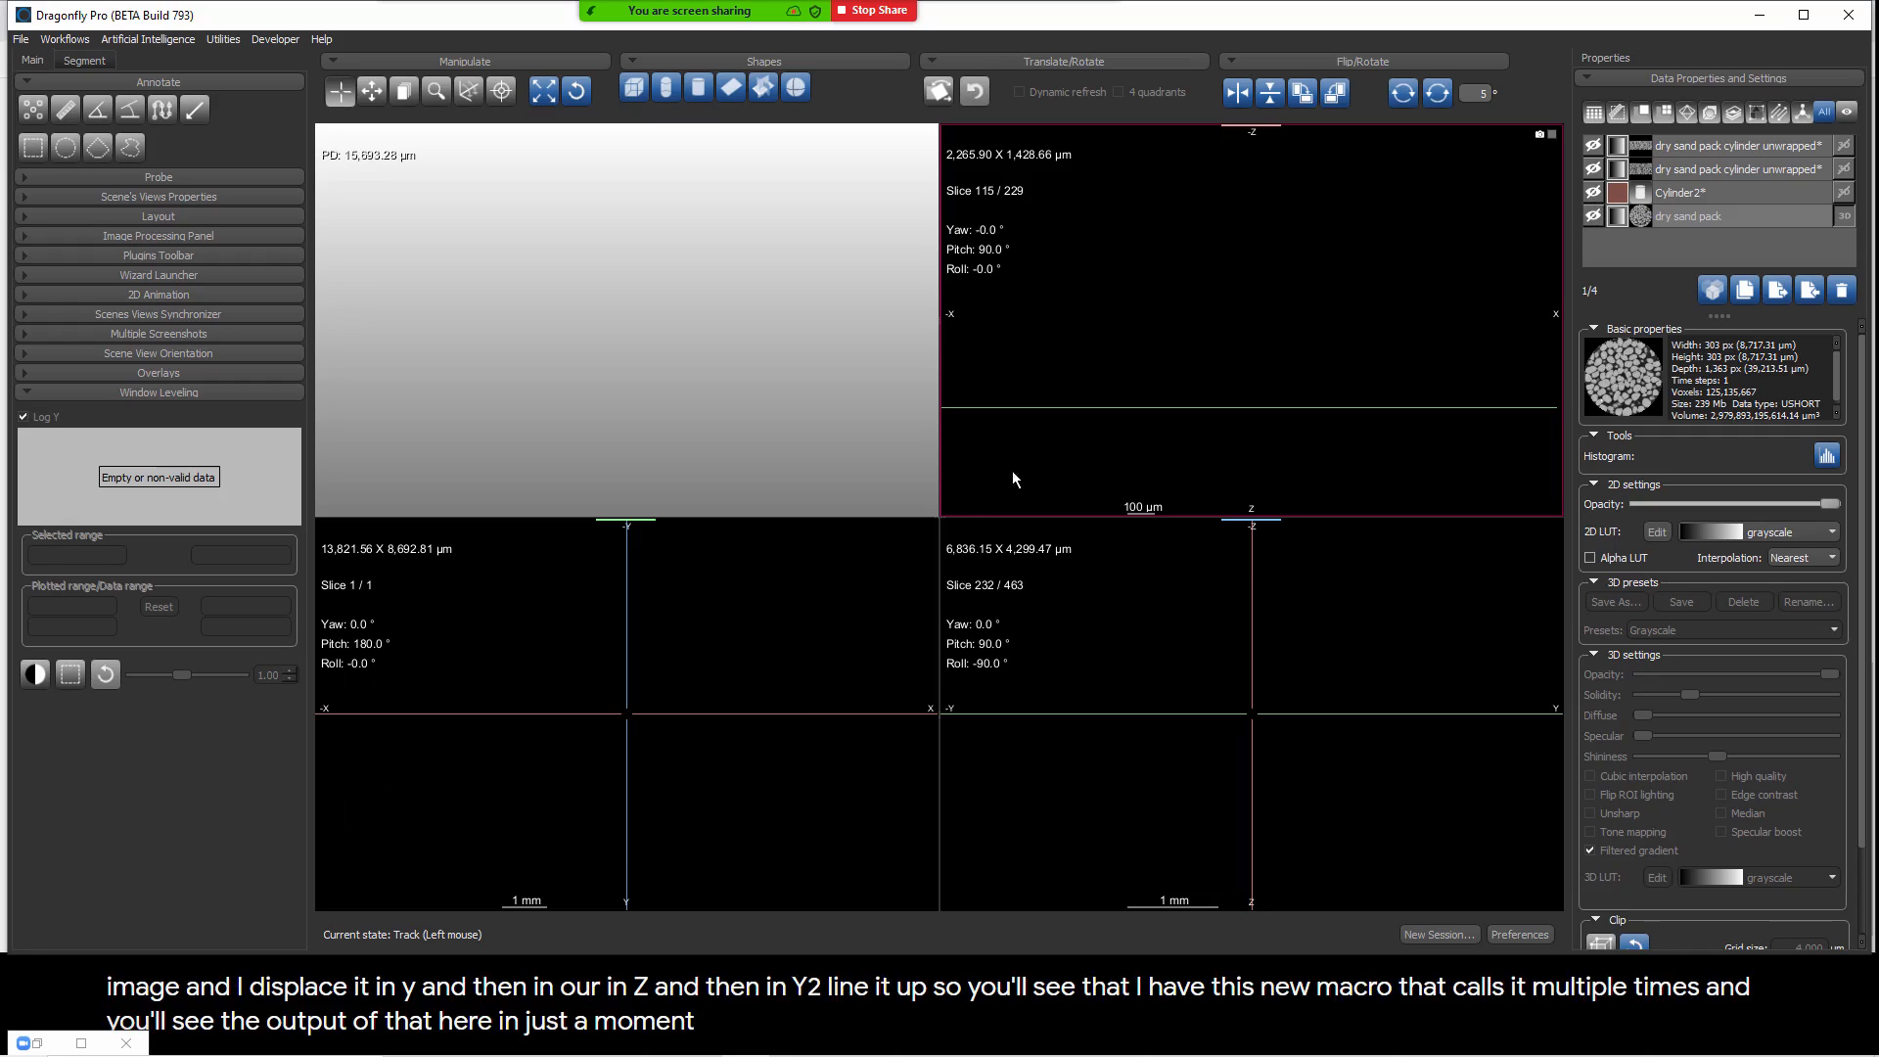
click(1593, 216)
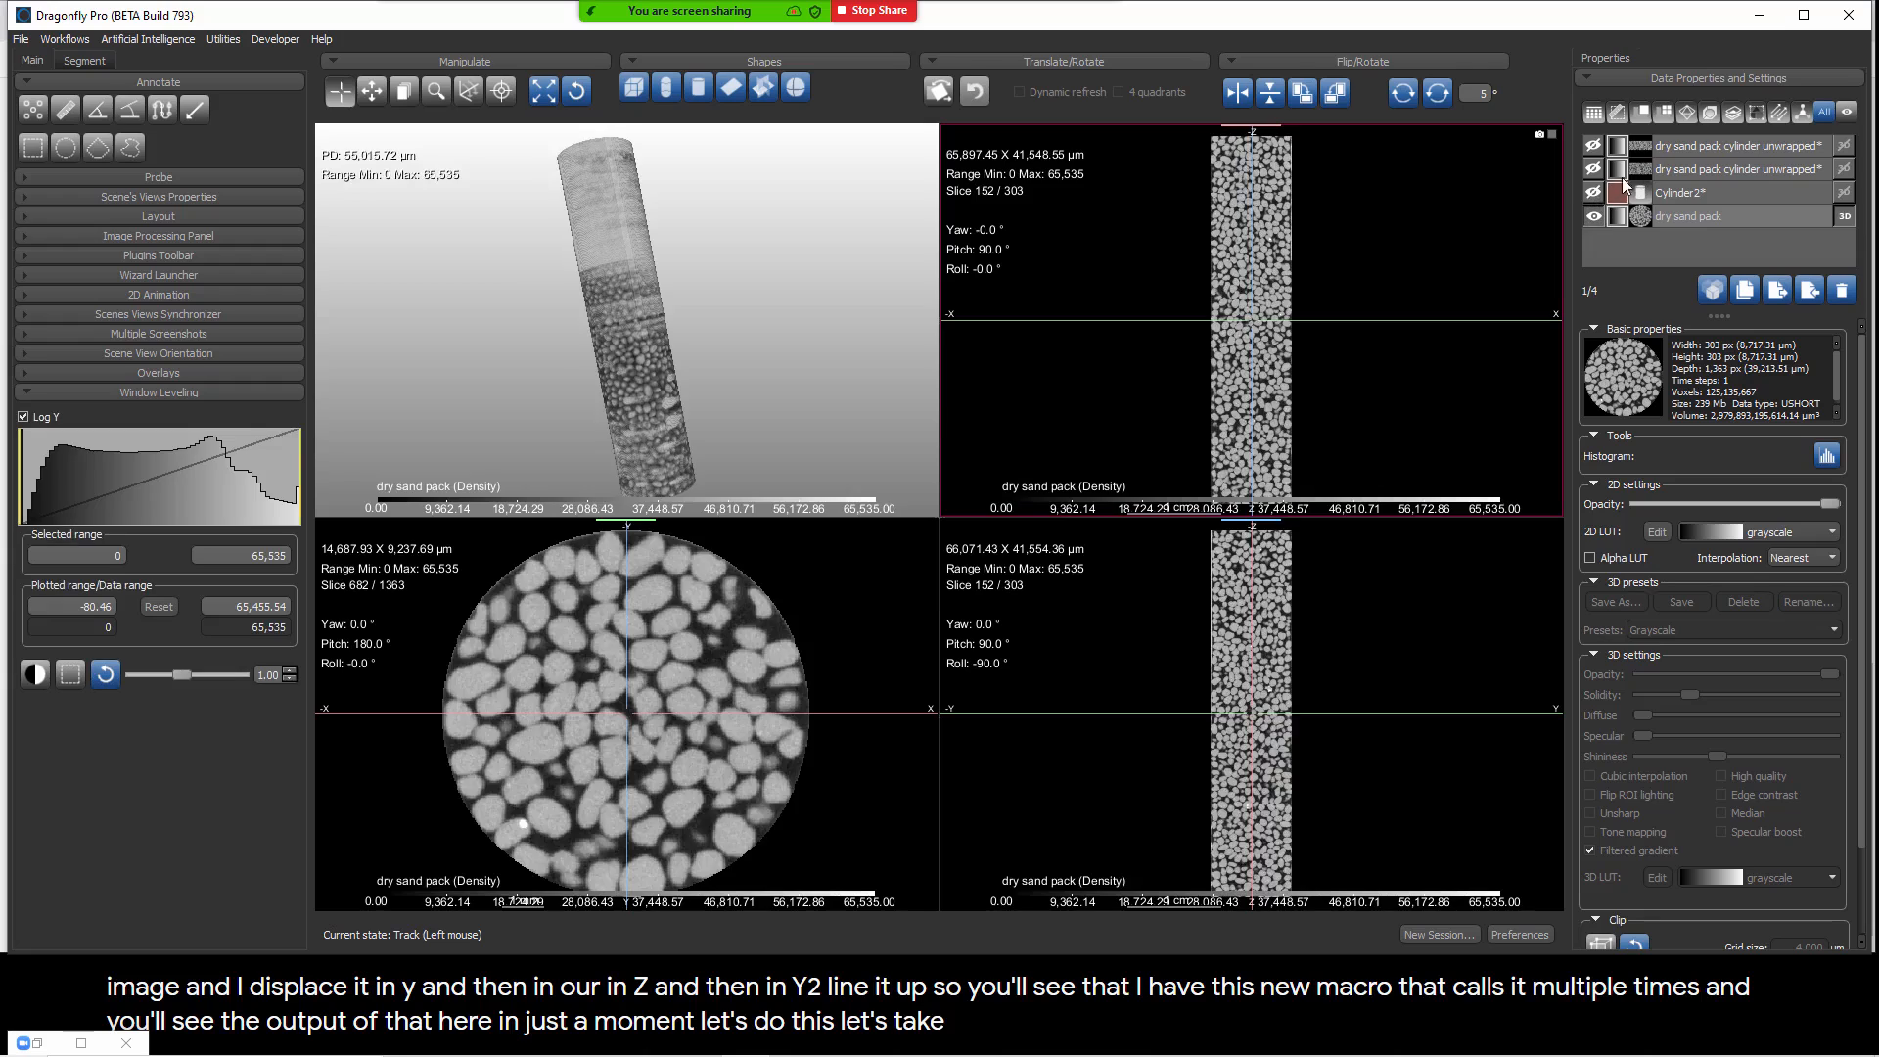
click(1595, 193)
click(1687, 169)
ctrl+click(1693, 144)
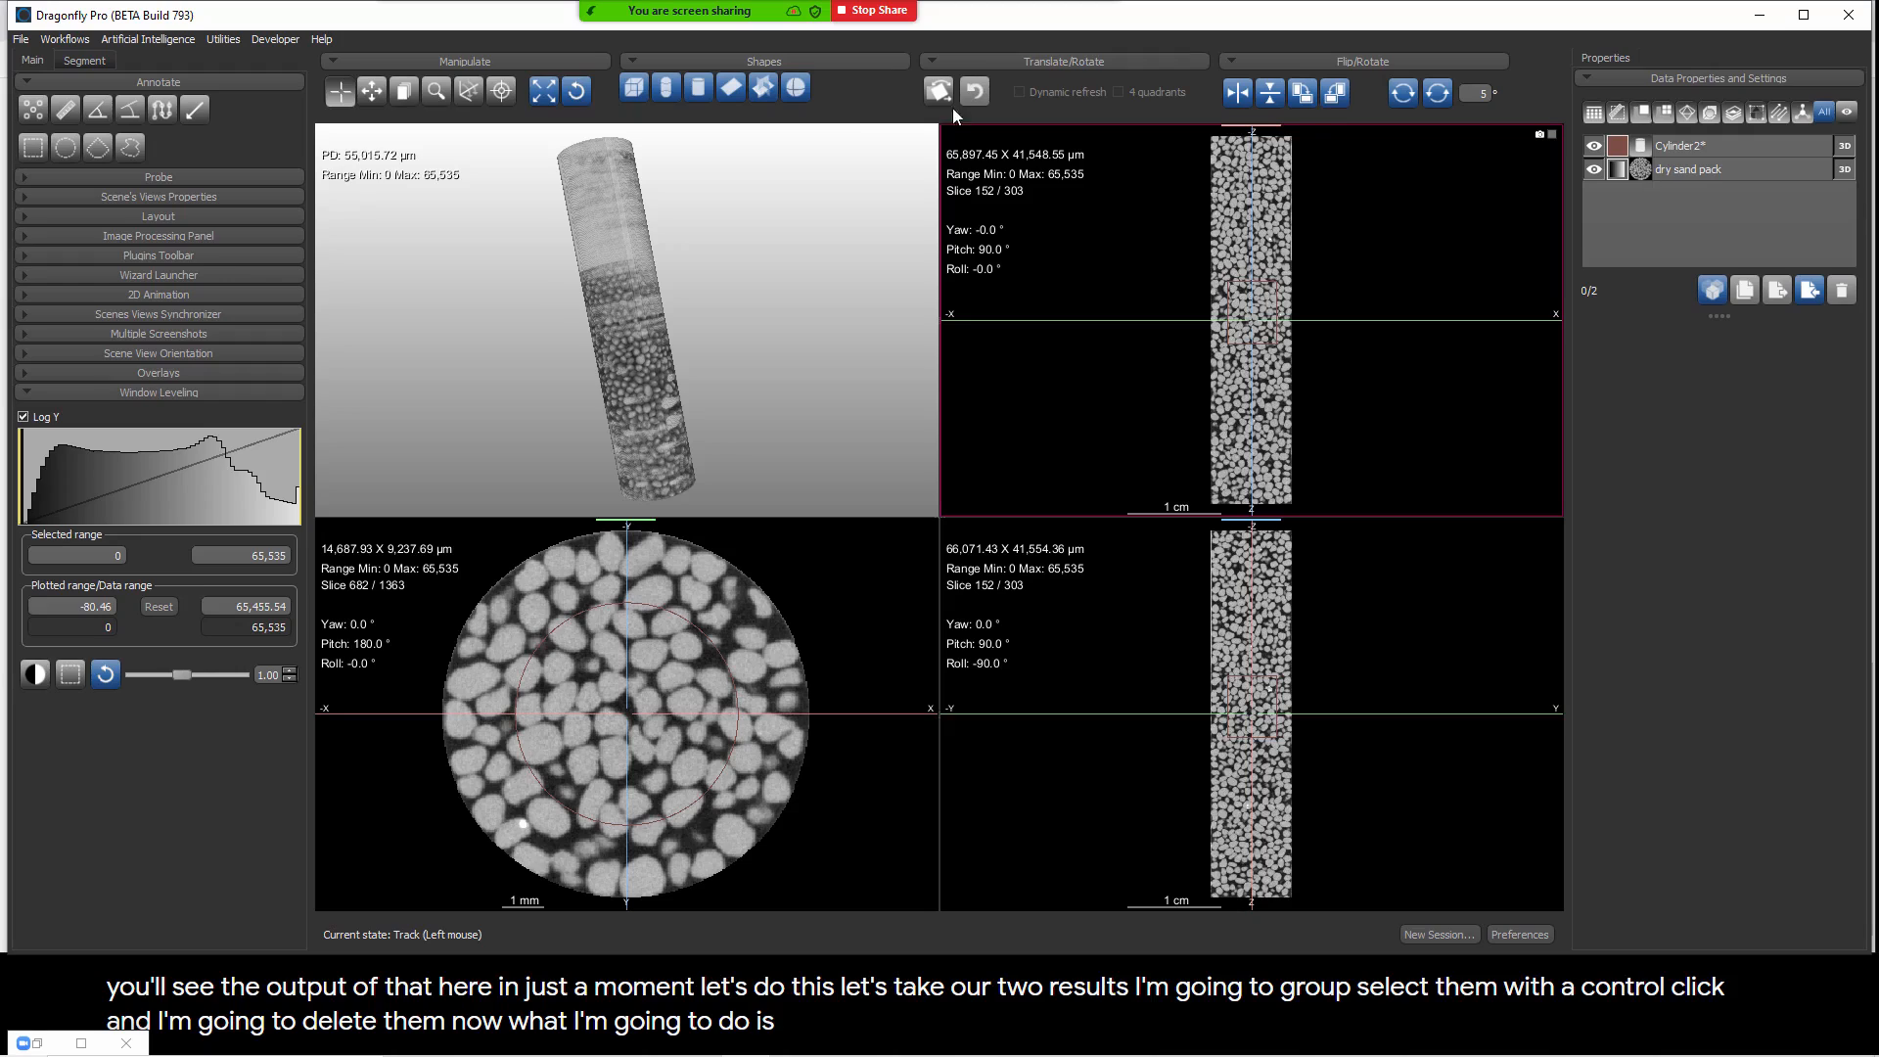
Step: Load the SoupCanWrapperOverRadiusRange macro in the Macro Player and play it on the dry sand pack and cylinder
click(233, 44)
click(244, 92)
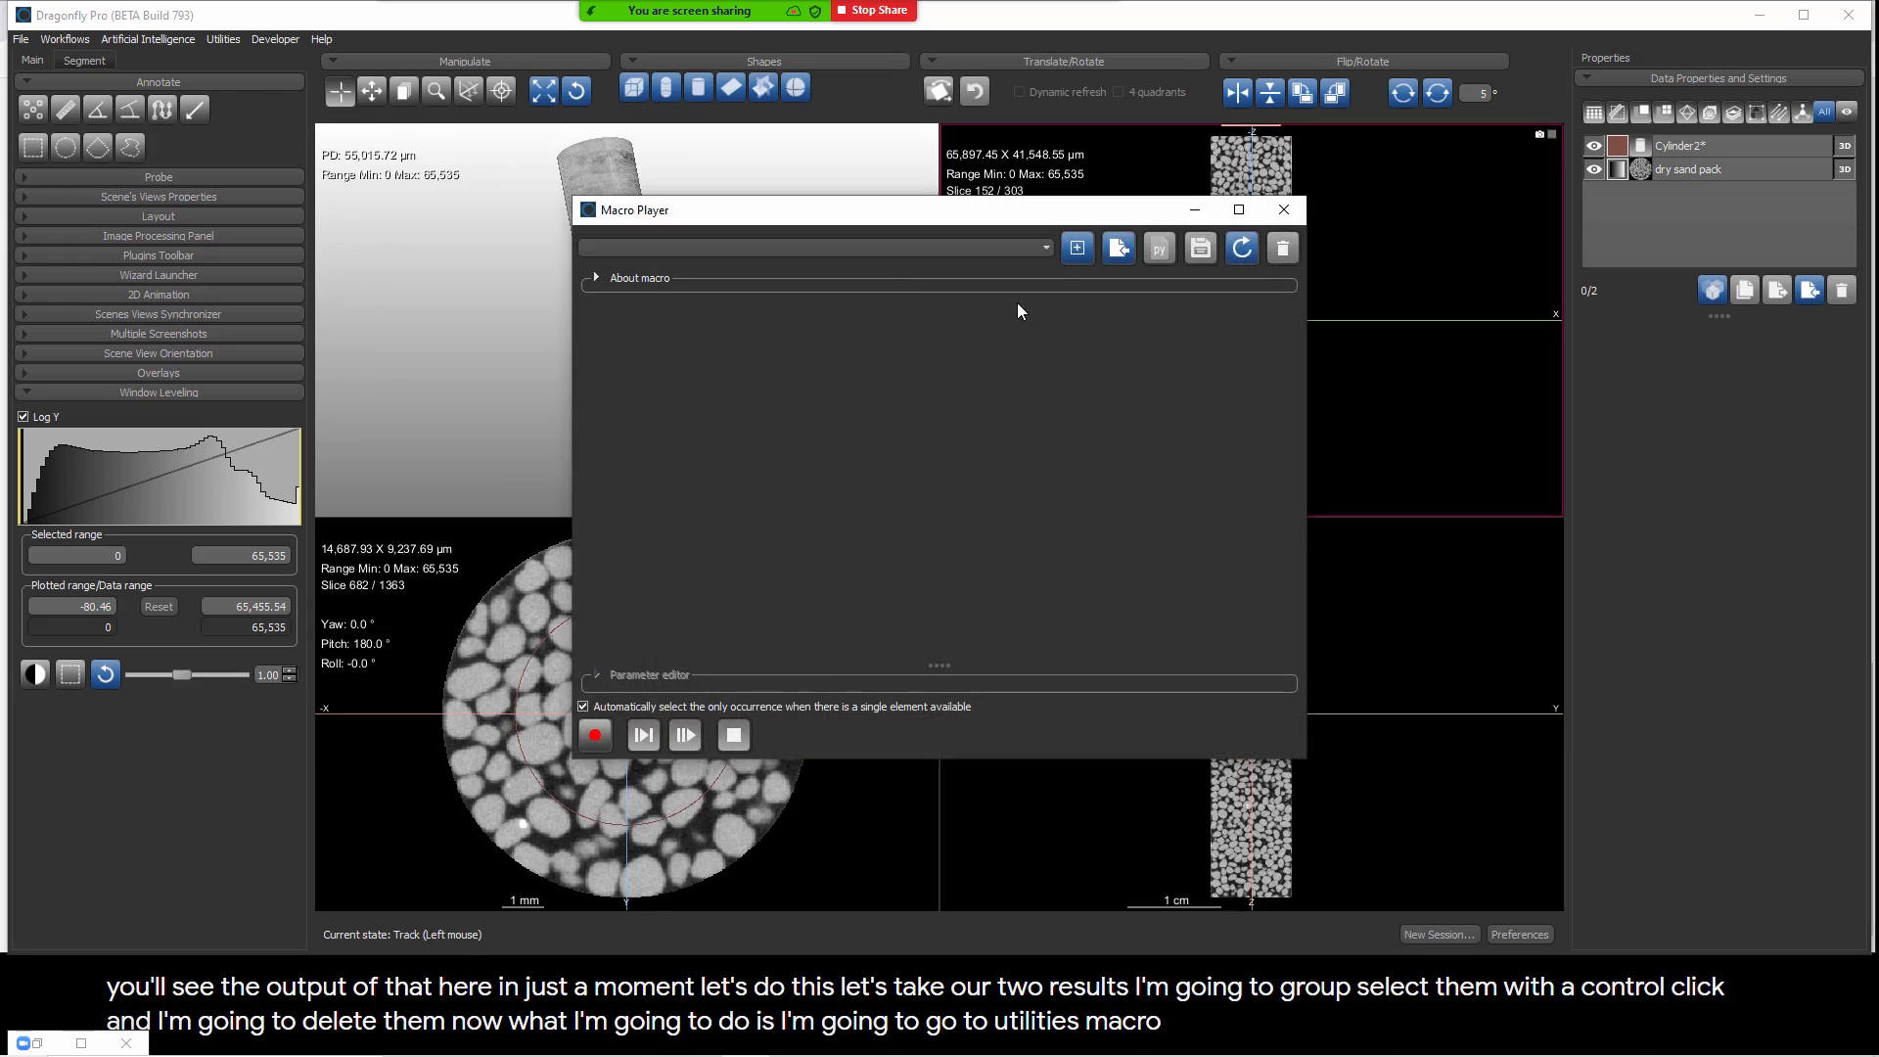
click(1039, 248)
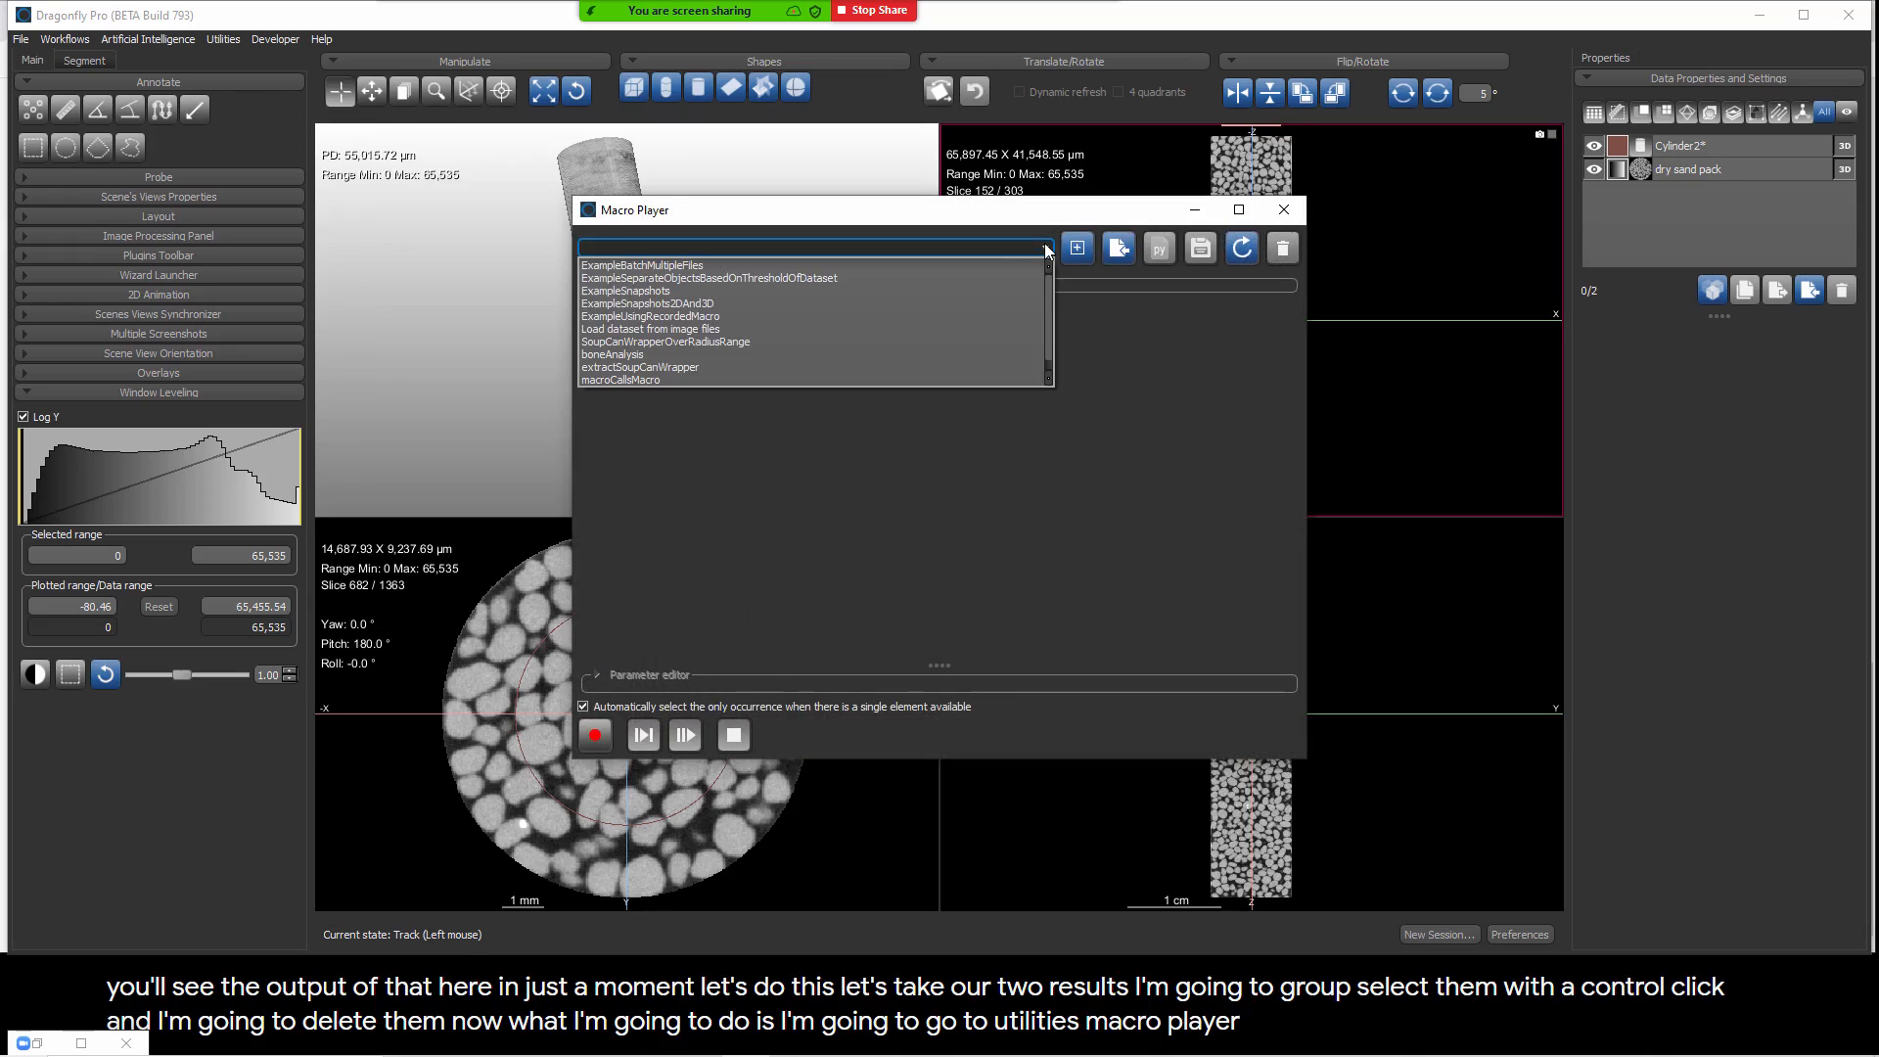
click(644, 342)
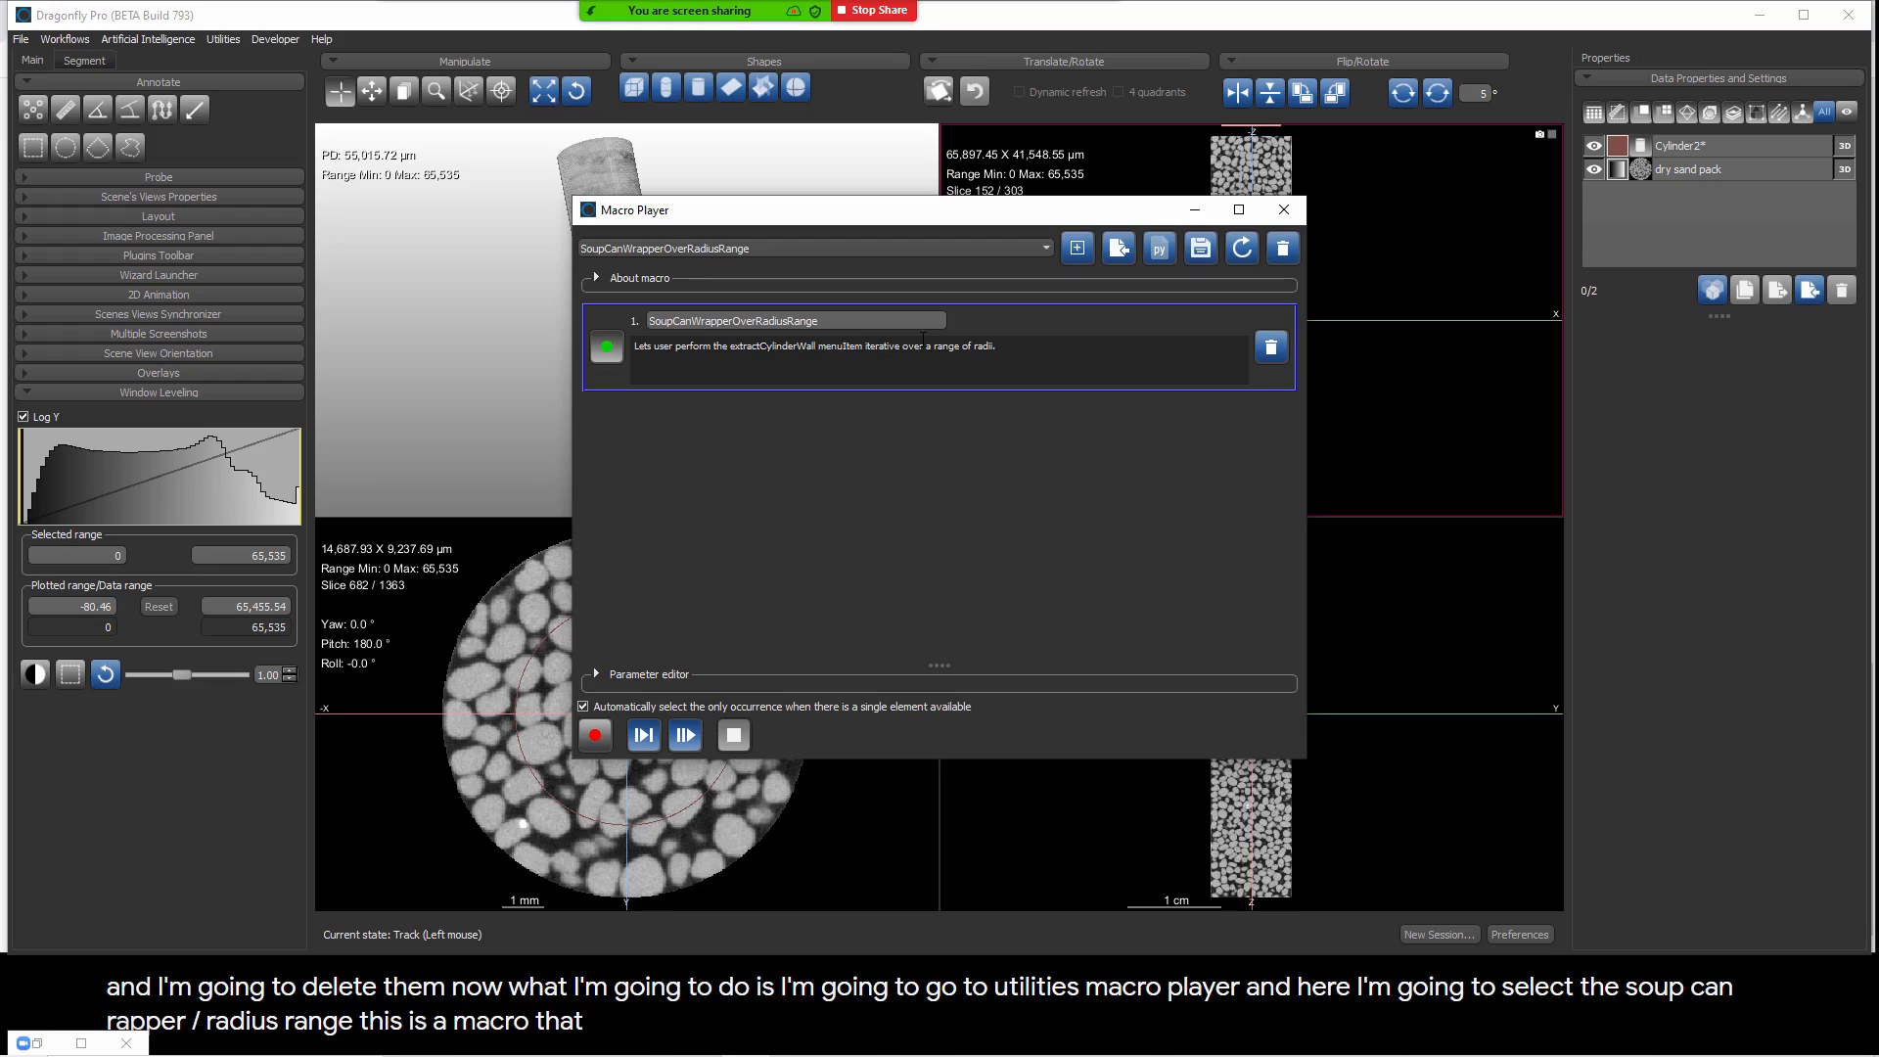
click(1675, 173)
shift+click(1693, 146)
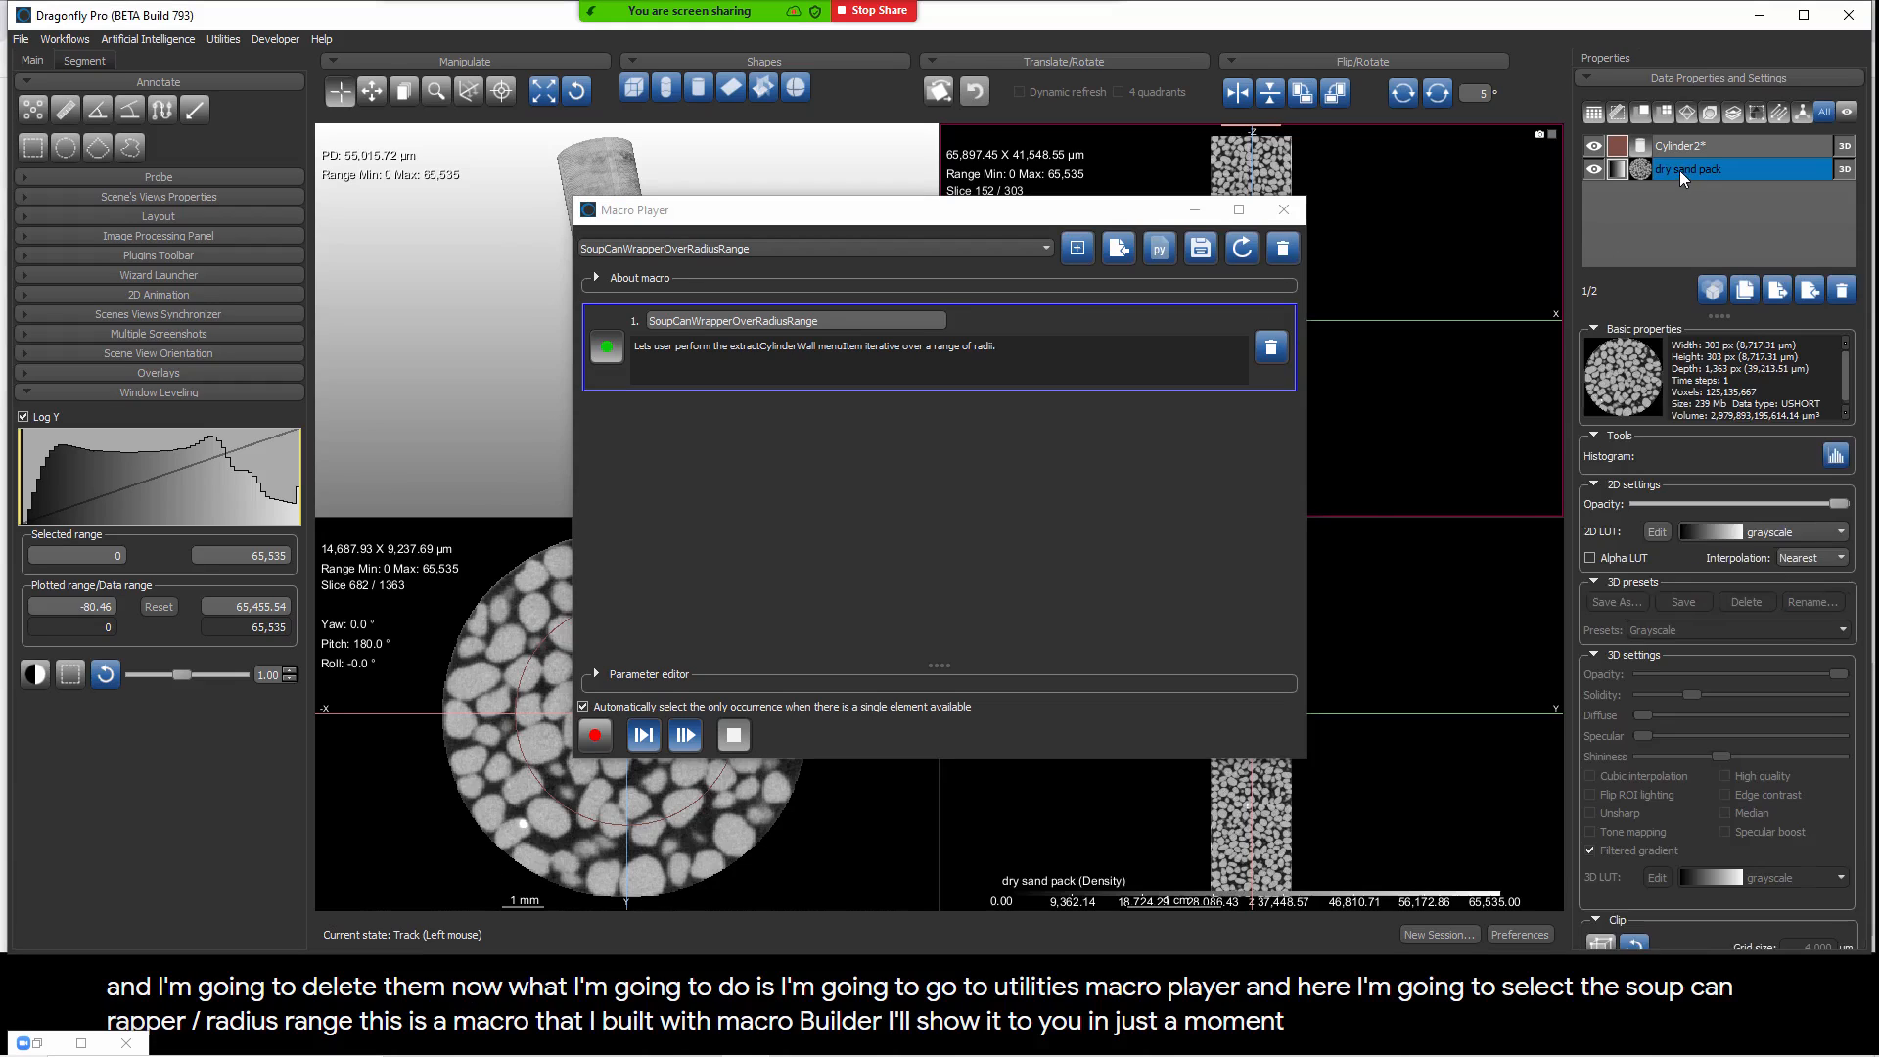
click(685, 736)
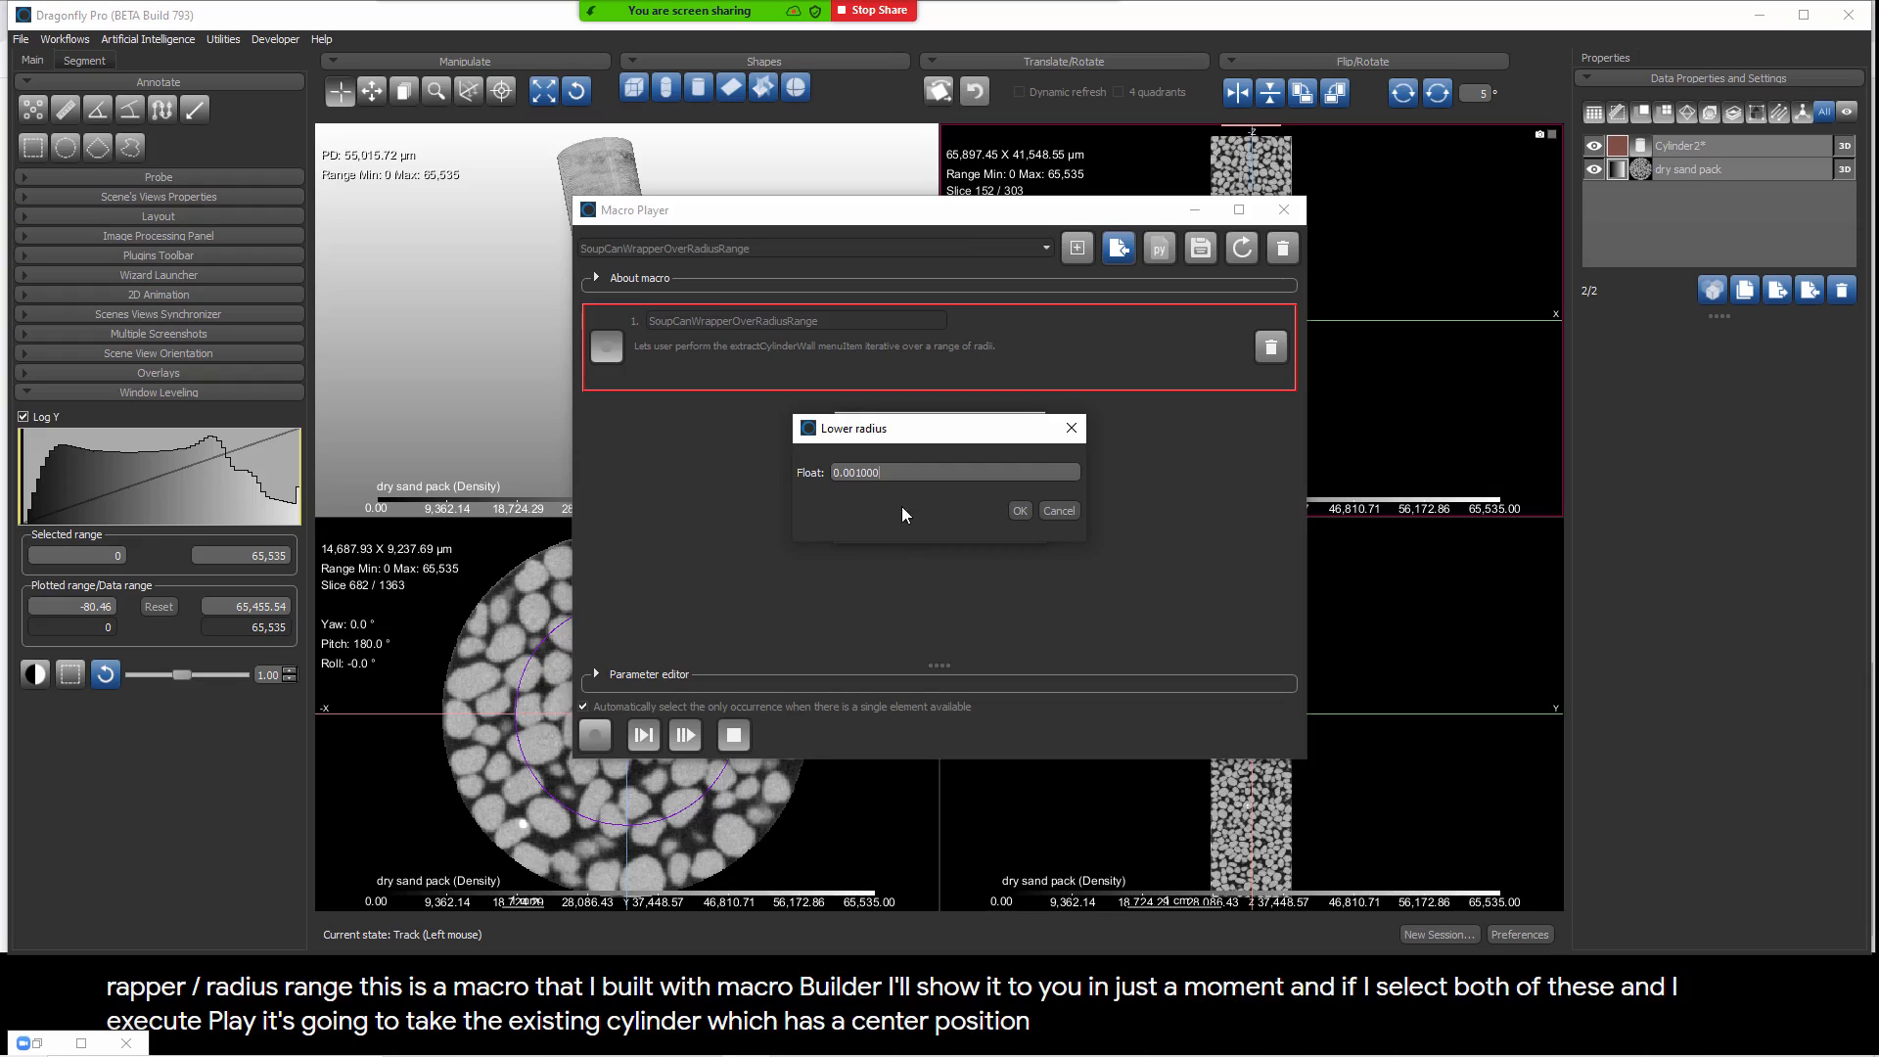
Step: Run the macro with lower radius 0.001, upper radius 0.0015 and radius step size 0.00002877, and close the Macro Player
click(914, 472)
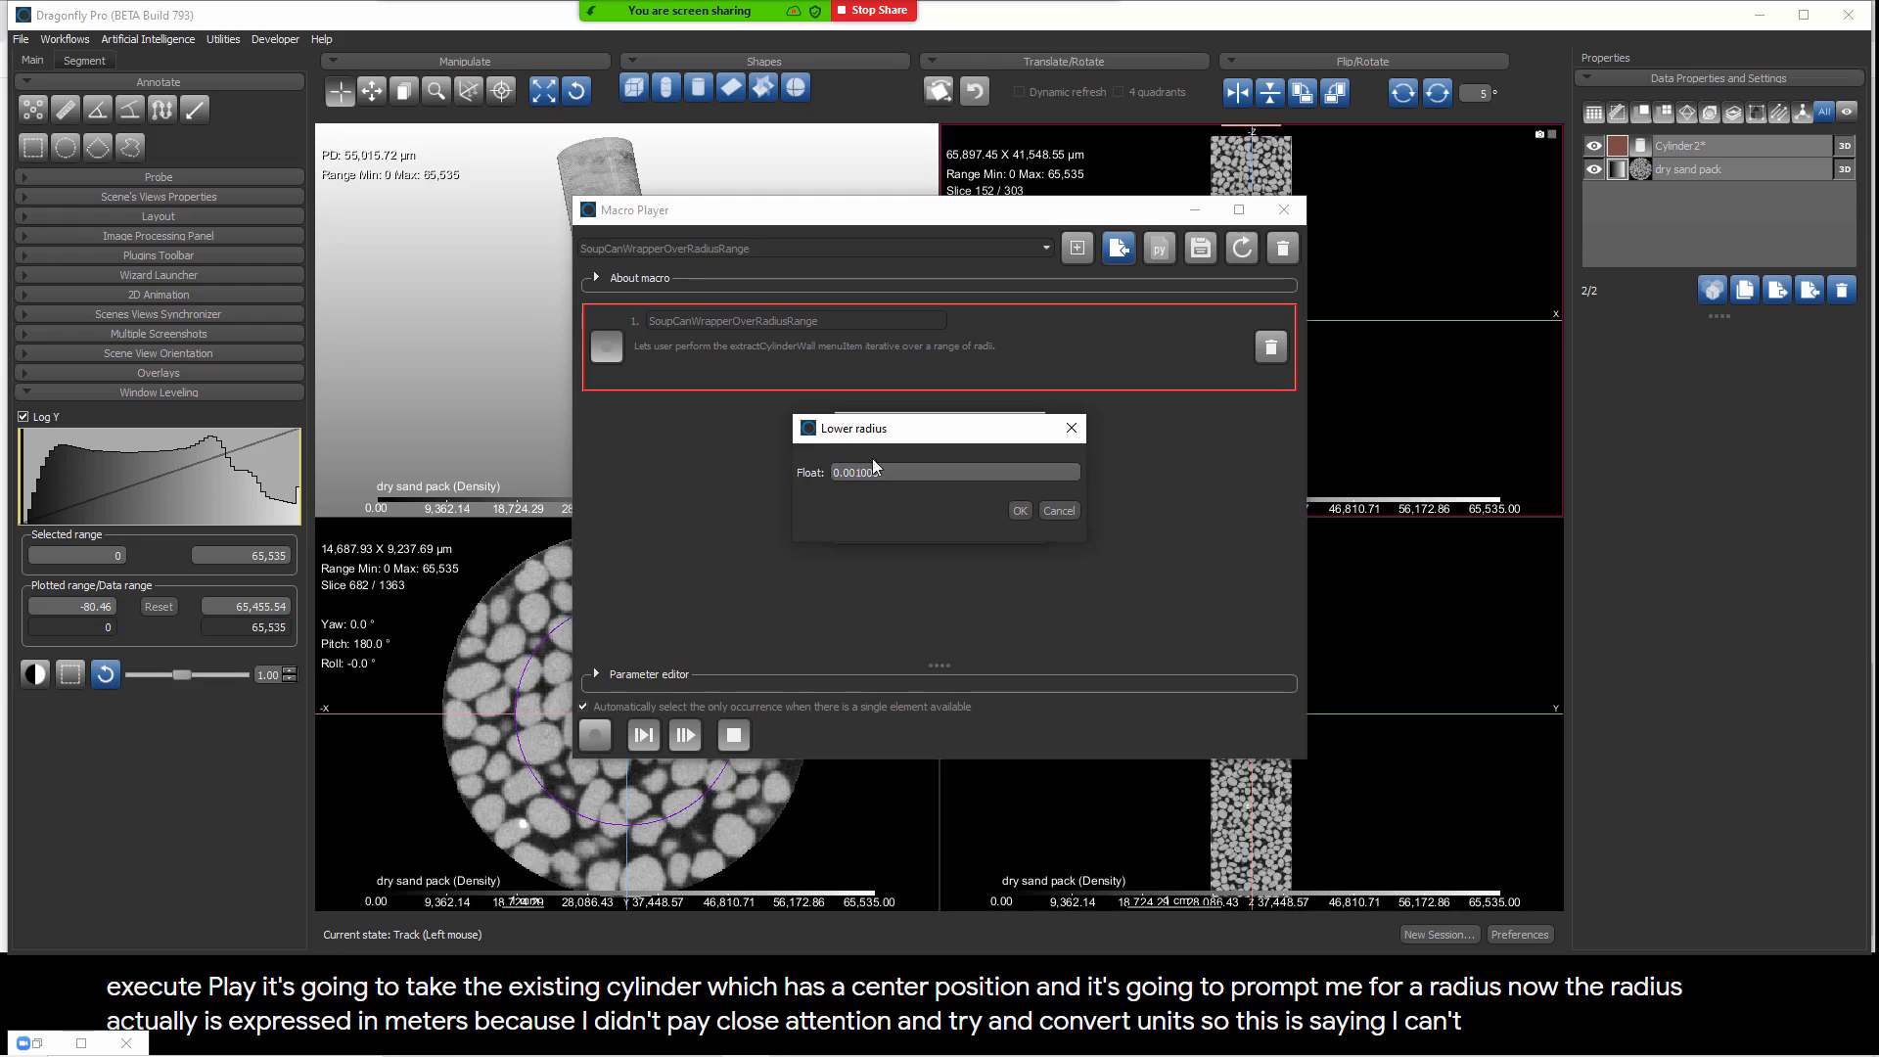
click(1019, 511)
click(859, 474)
key(BackSpace)
text(4)
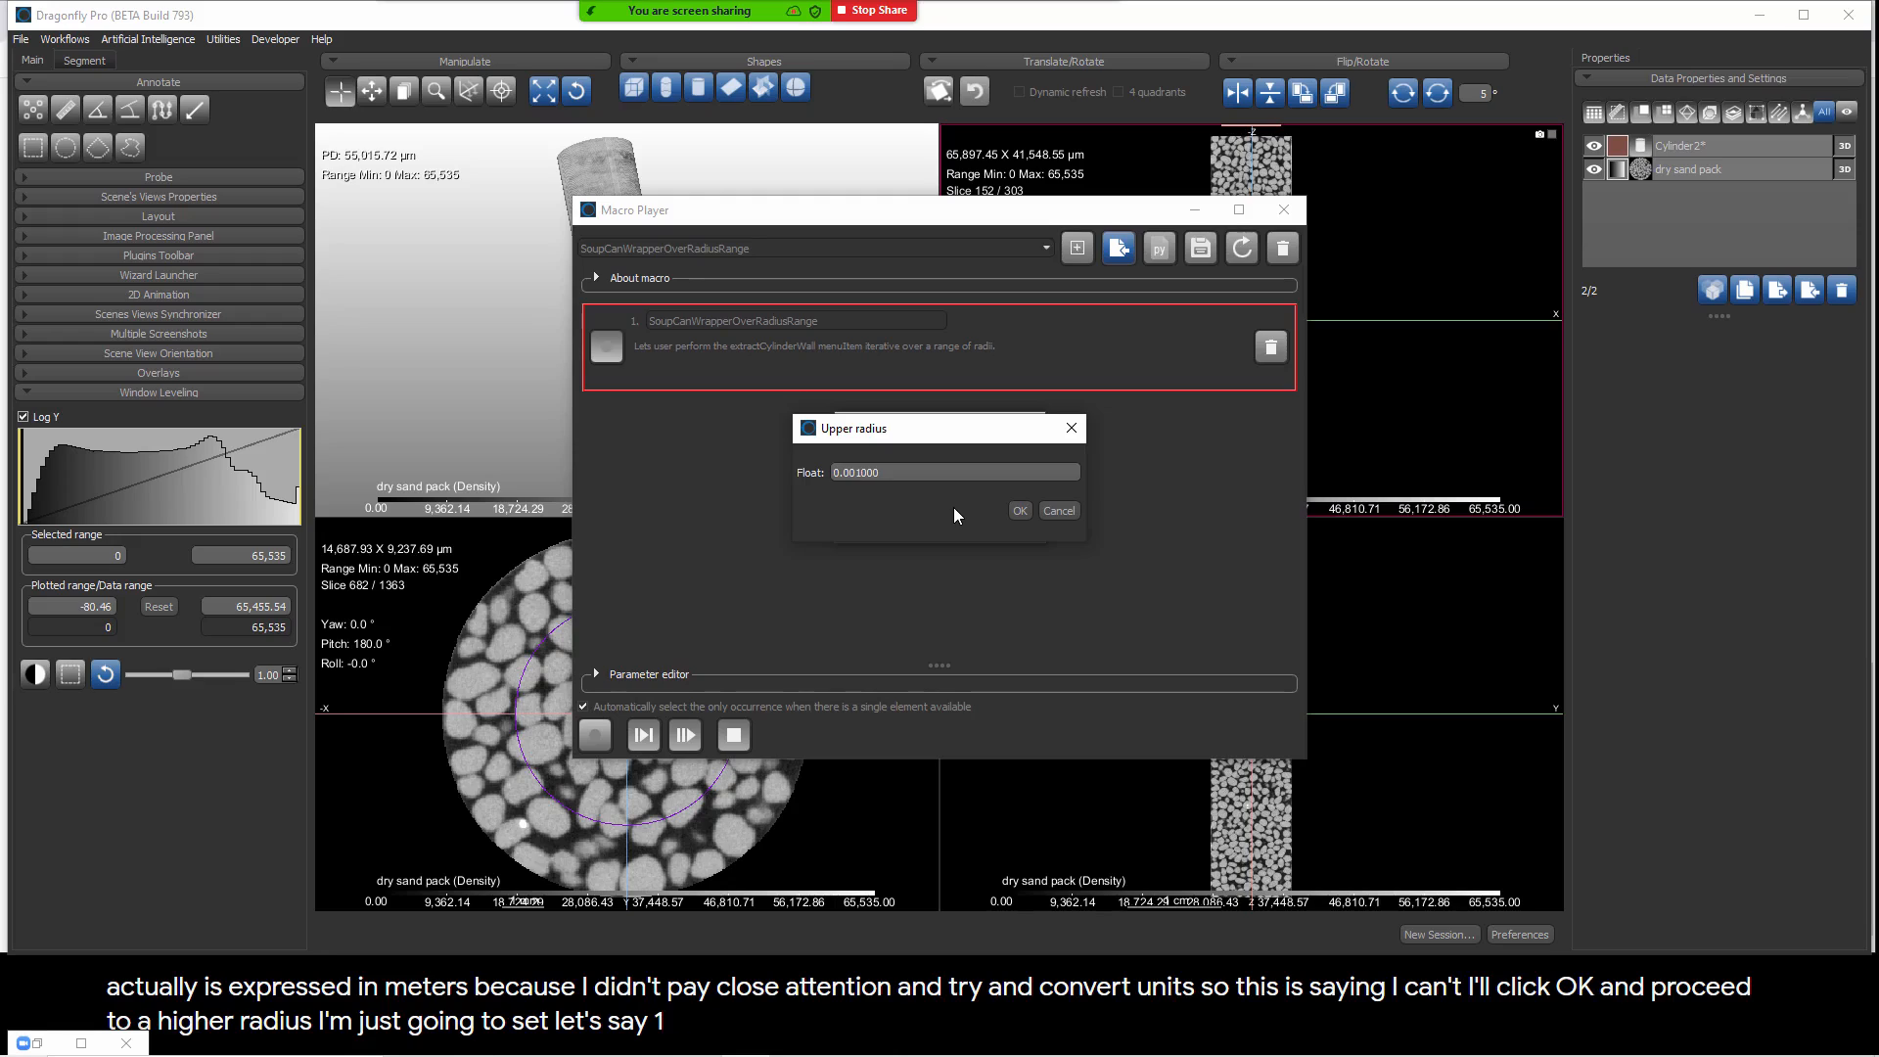
click(1021, 509)
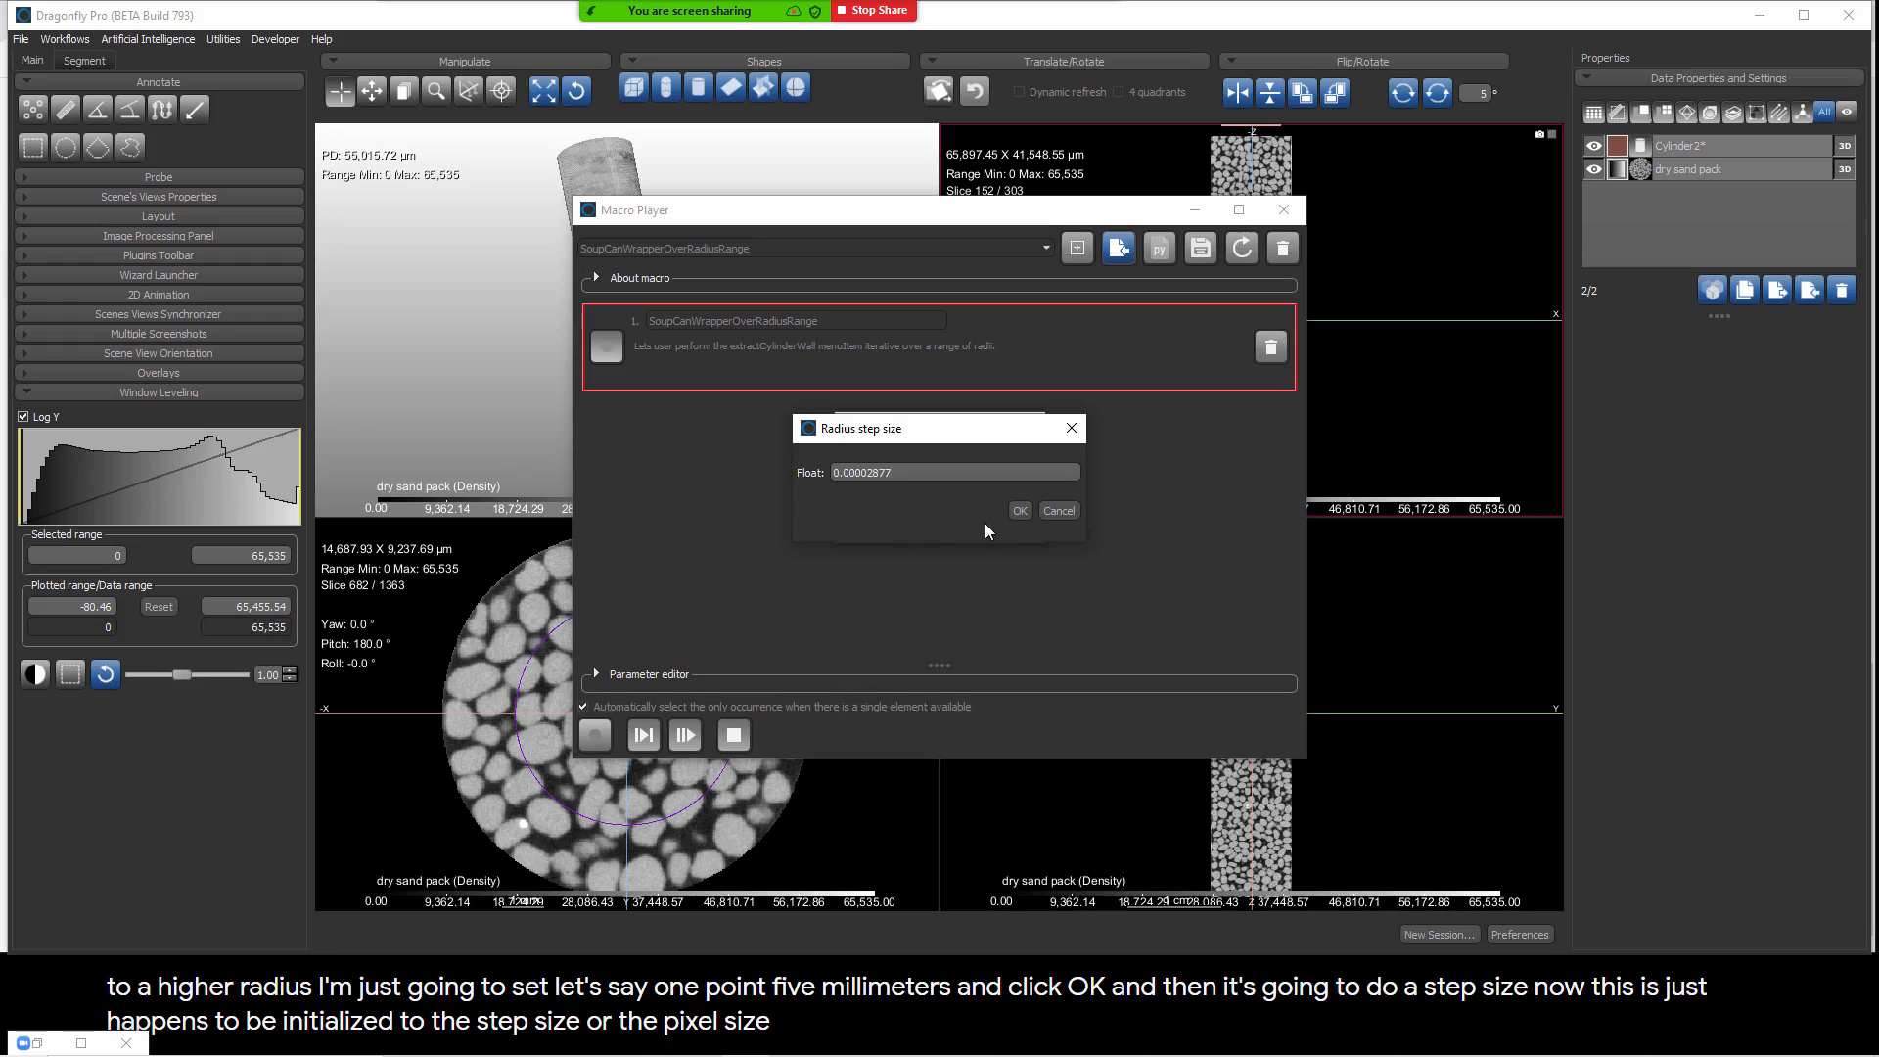
click(1018, 510)
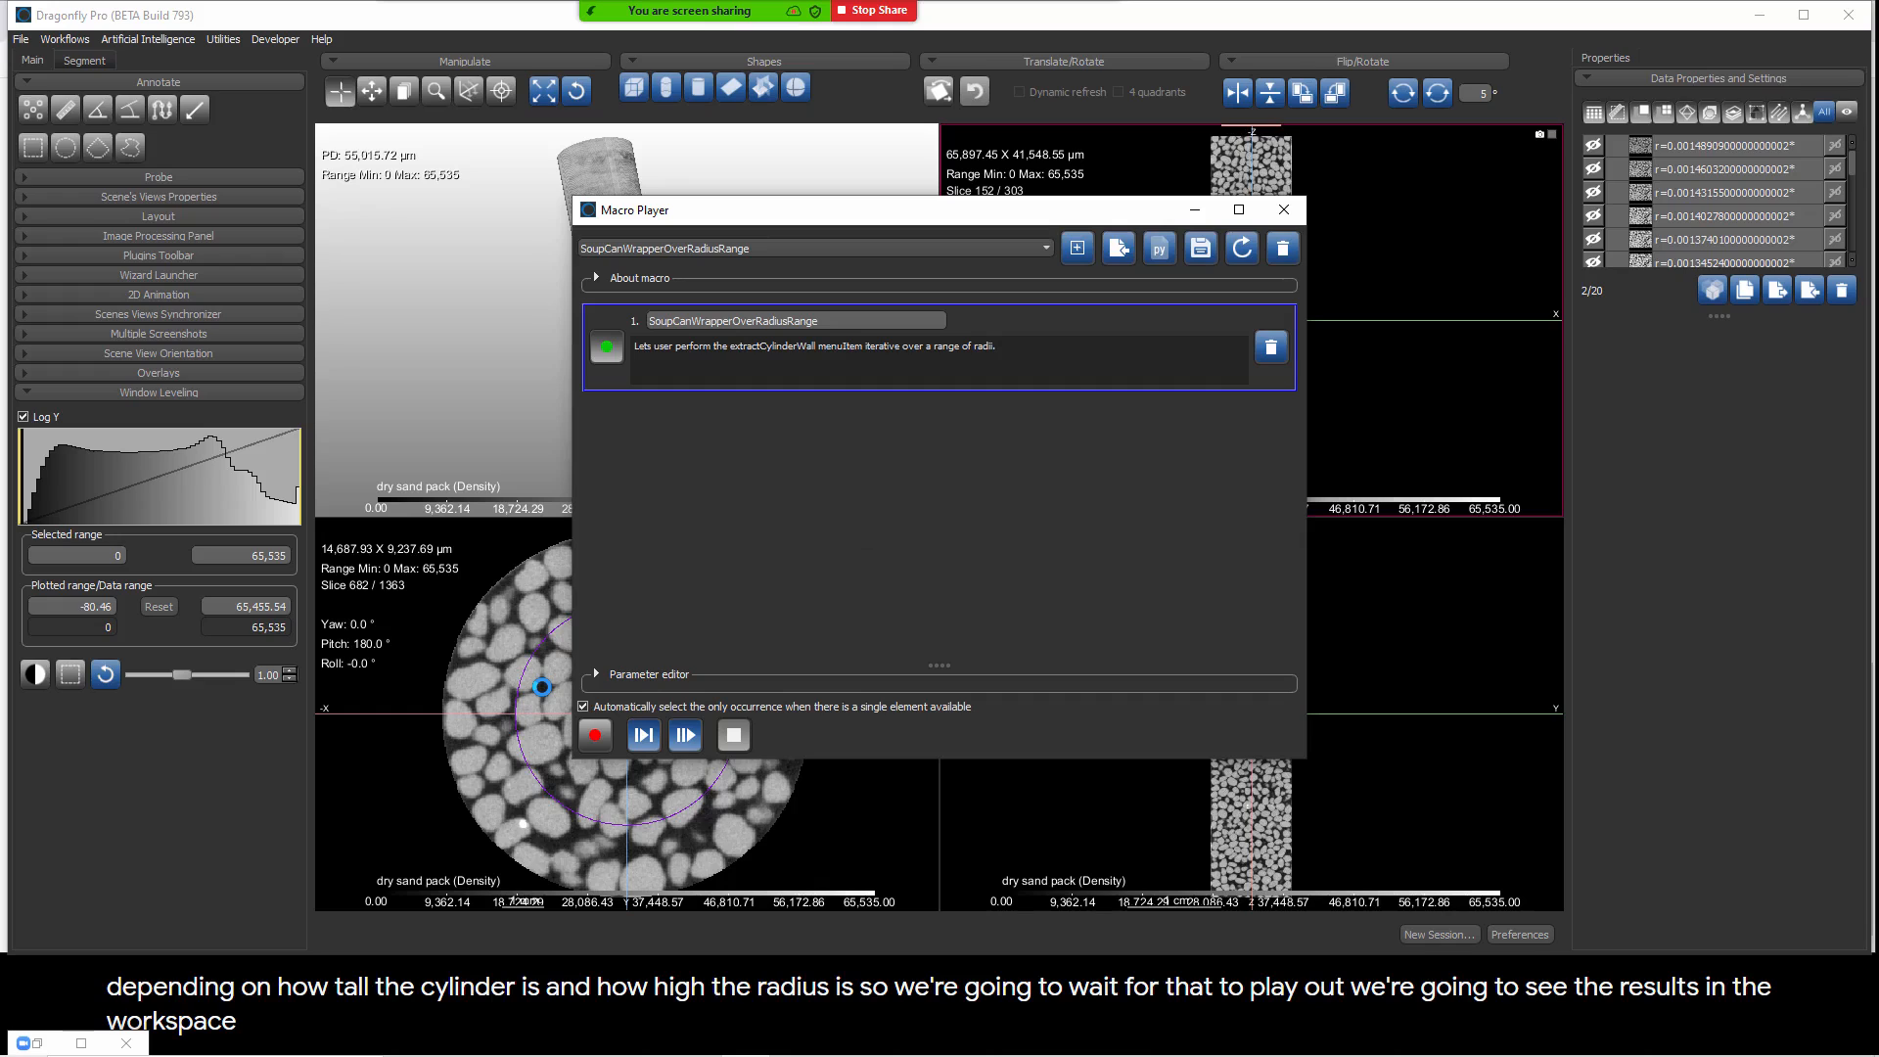
click(1285, 208)
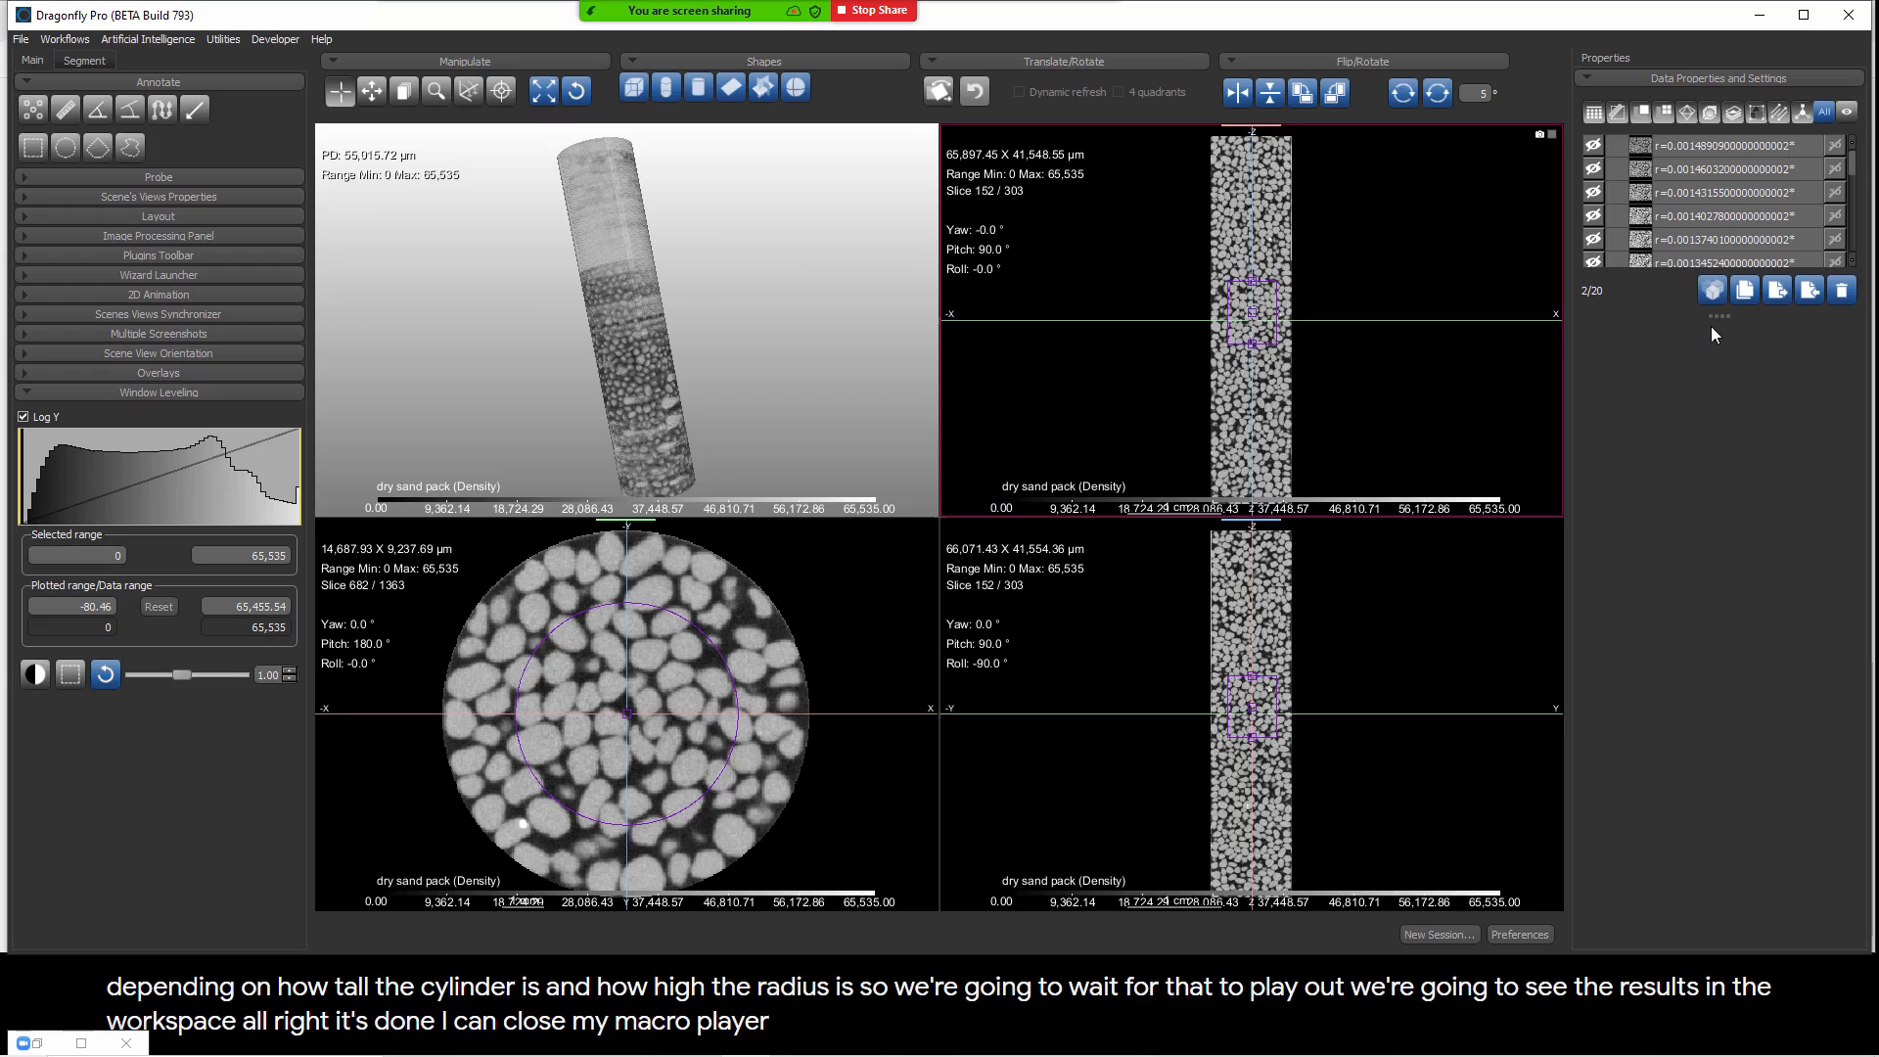
Step: Hide the dry sand pack and cylinder, and show all the unwrapped images from r=0.001 up to the largest radius
drag(1718, 315, 1758, 874)
click(1592, 591)
click(1594, 568)
click(1593, 544)
click(1593, 521)
click(1593, 497)
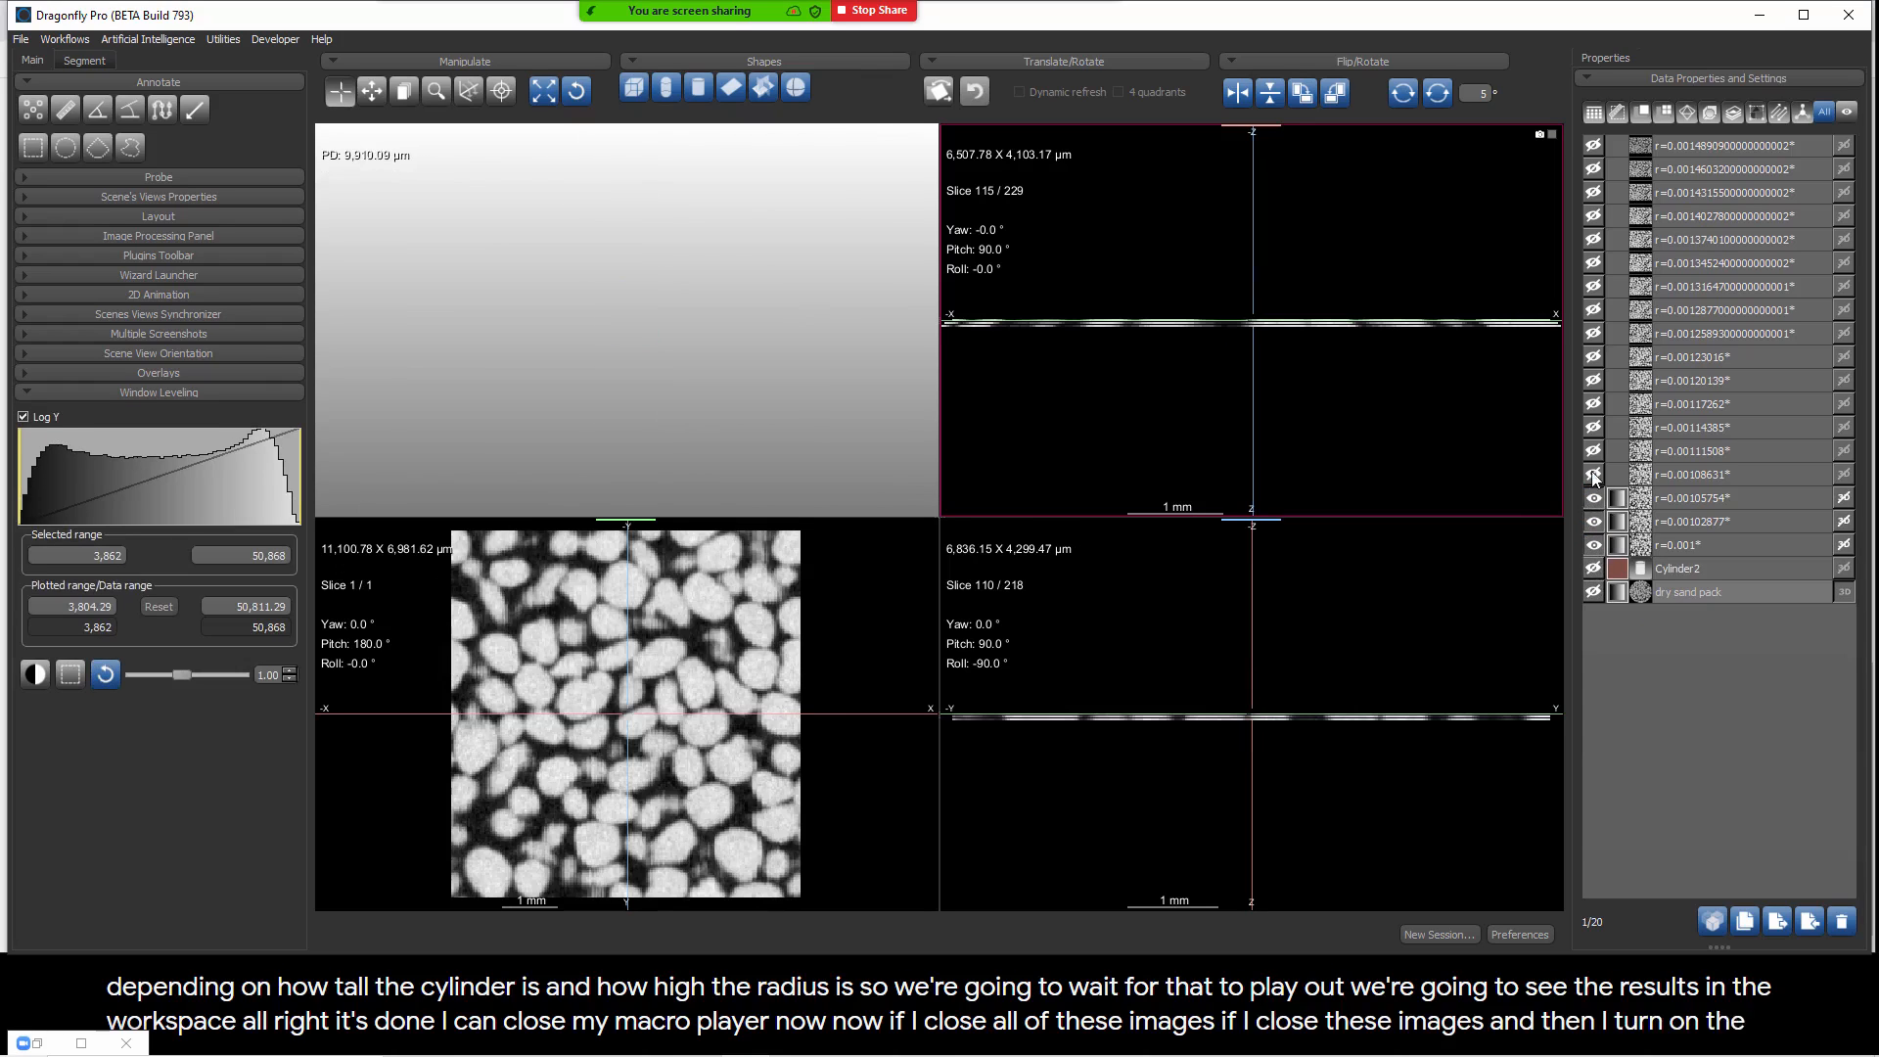
click(1593, 473)
click(1593, 450)
click(1593, 427)
click(1593, 403)
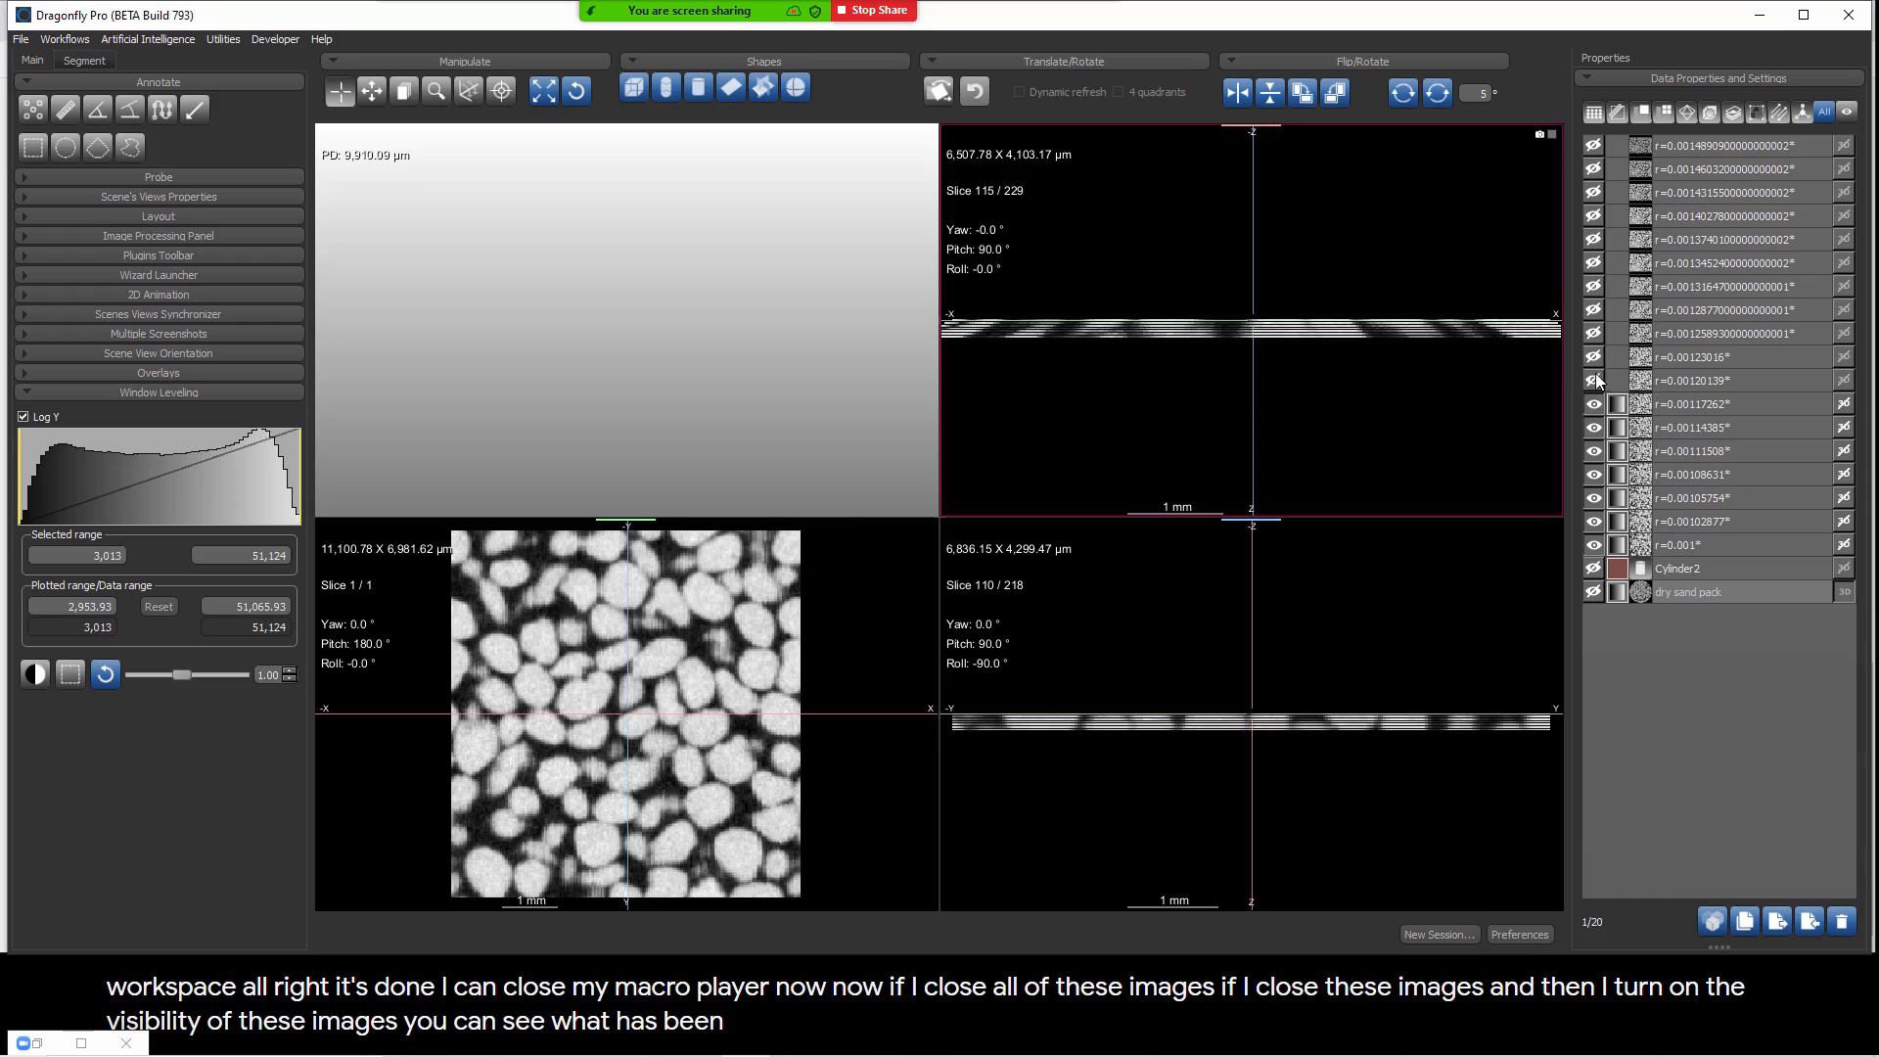
click(1593, 380)
click(1593, 356)
click(1593, 333)
click(1592, 309)
click(1593, 286)
click(1593, 263)
click(1593, 238)
click(1594, 215)
click(1593, 192)
click(1594, 168)
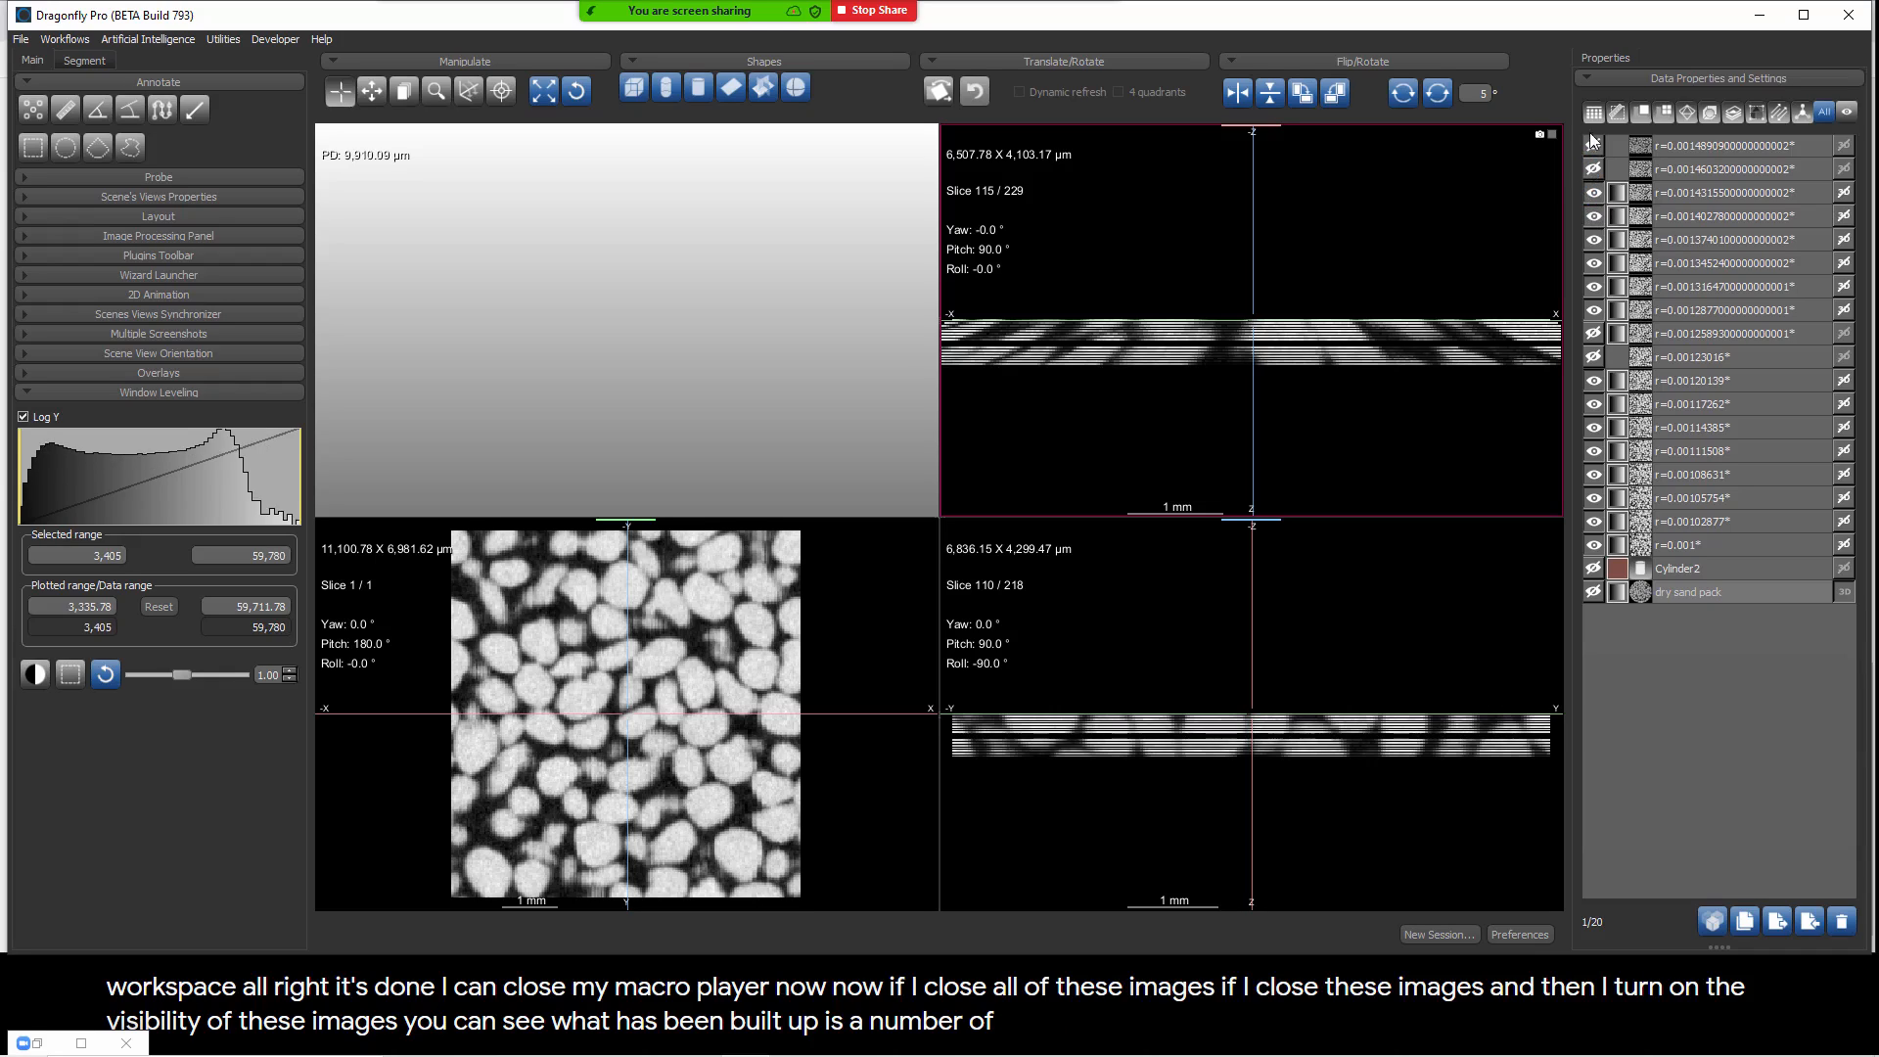
click(1593, 356)
click(1593, 333)
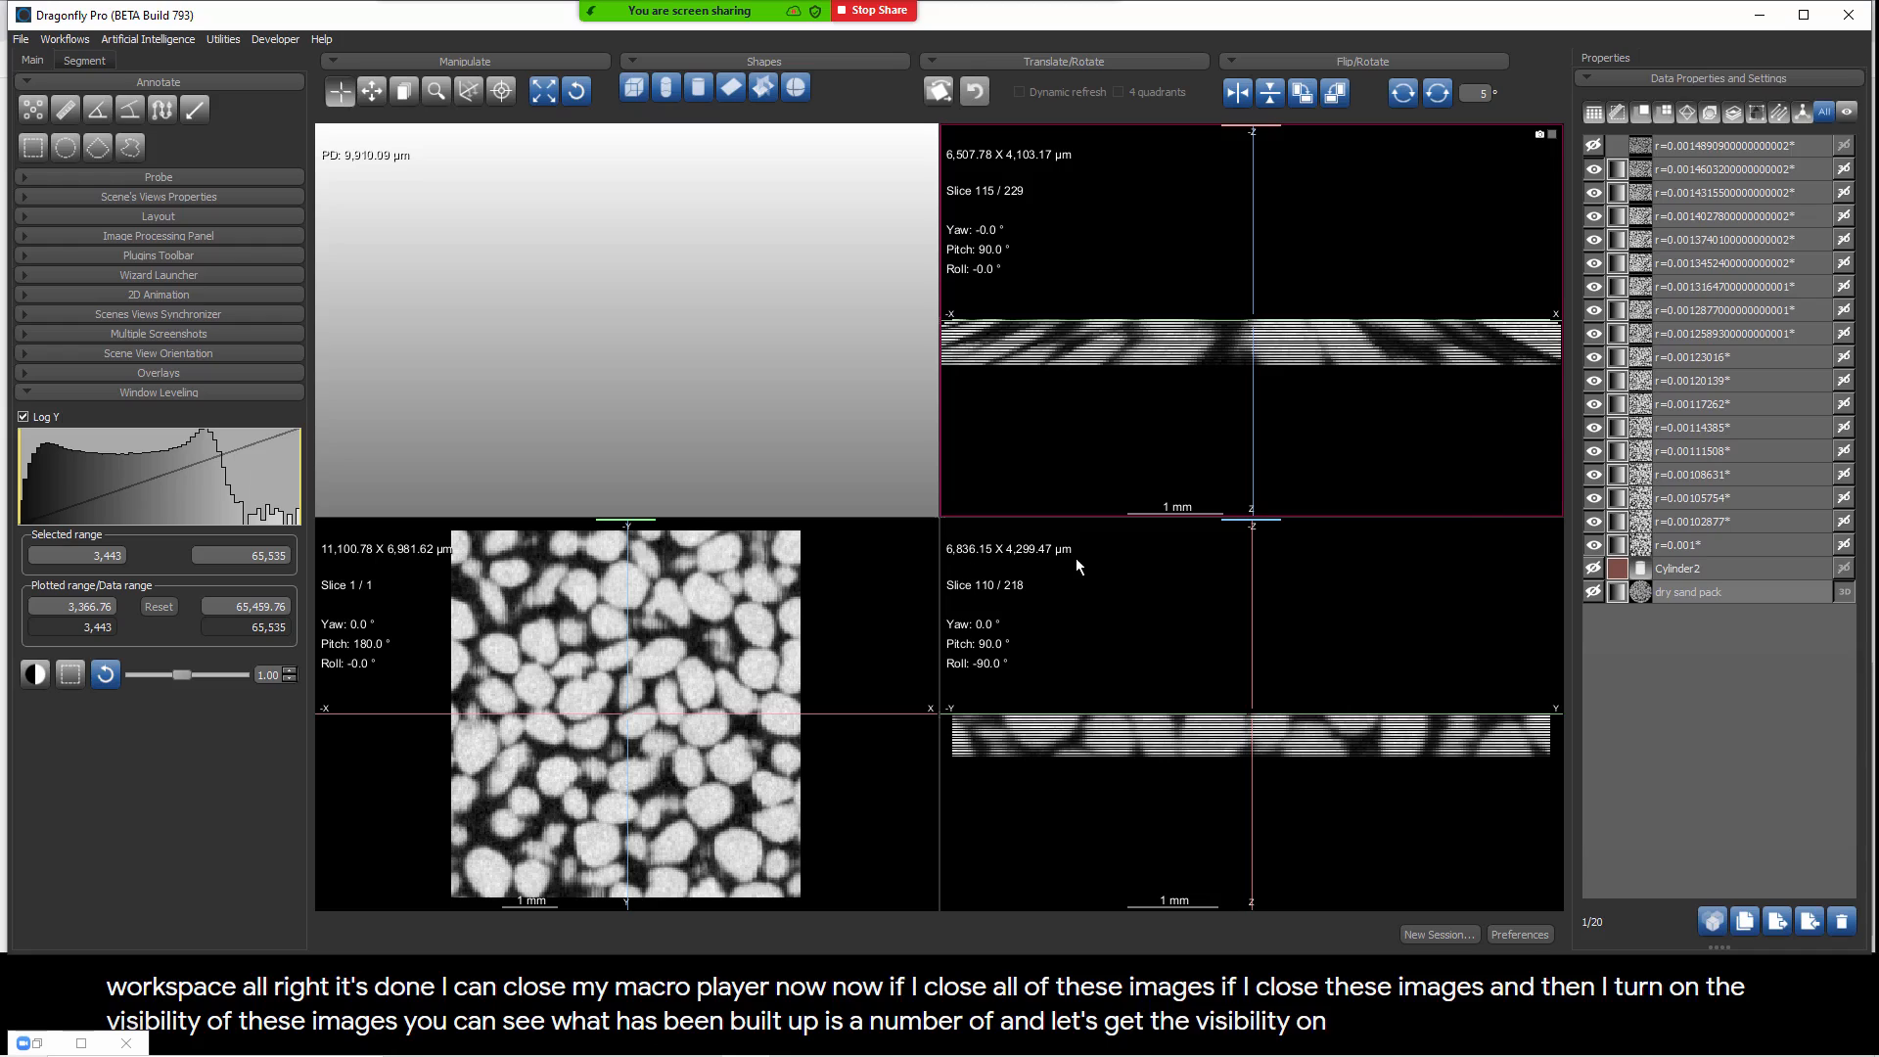
click(354, 583)
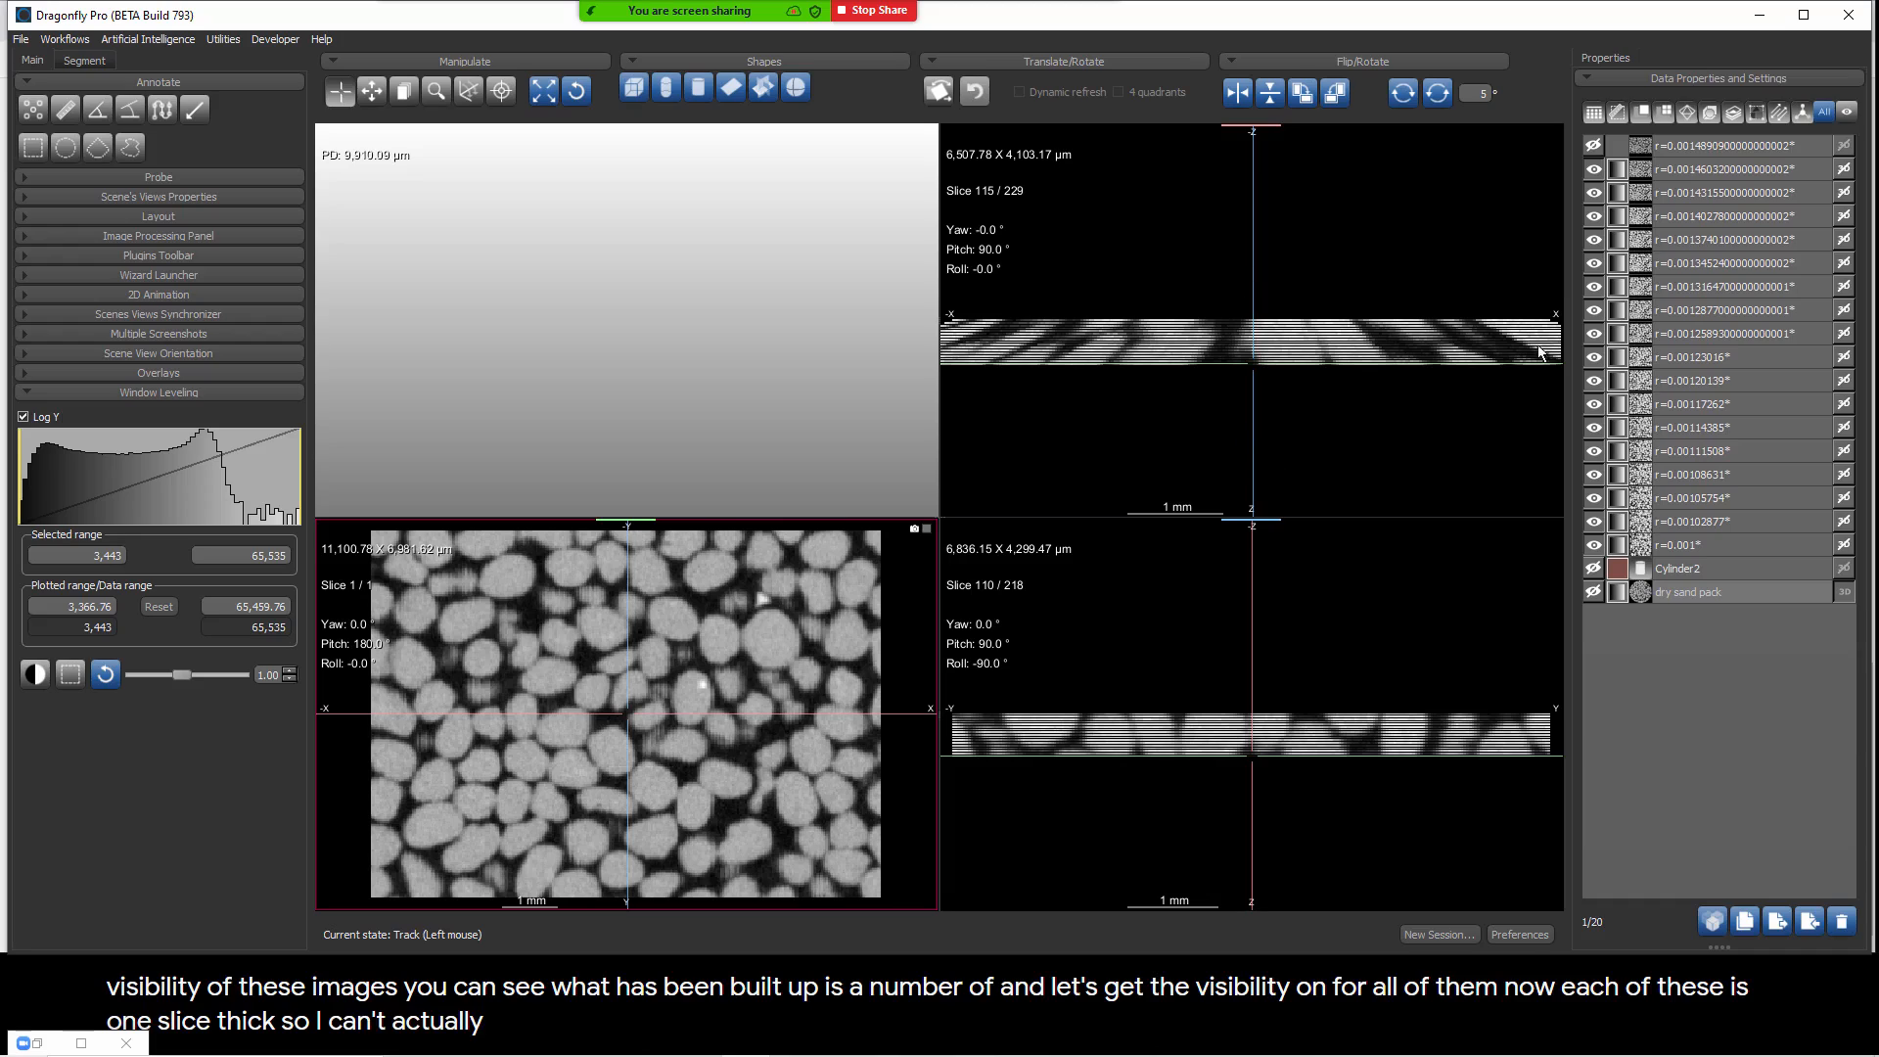
click(1595, 145)
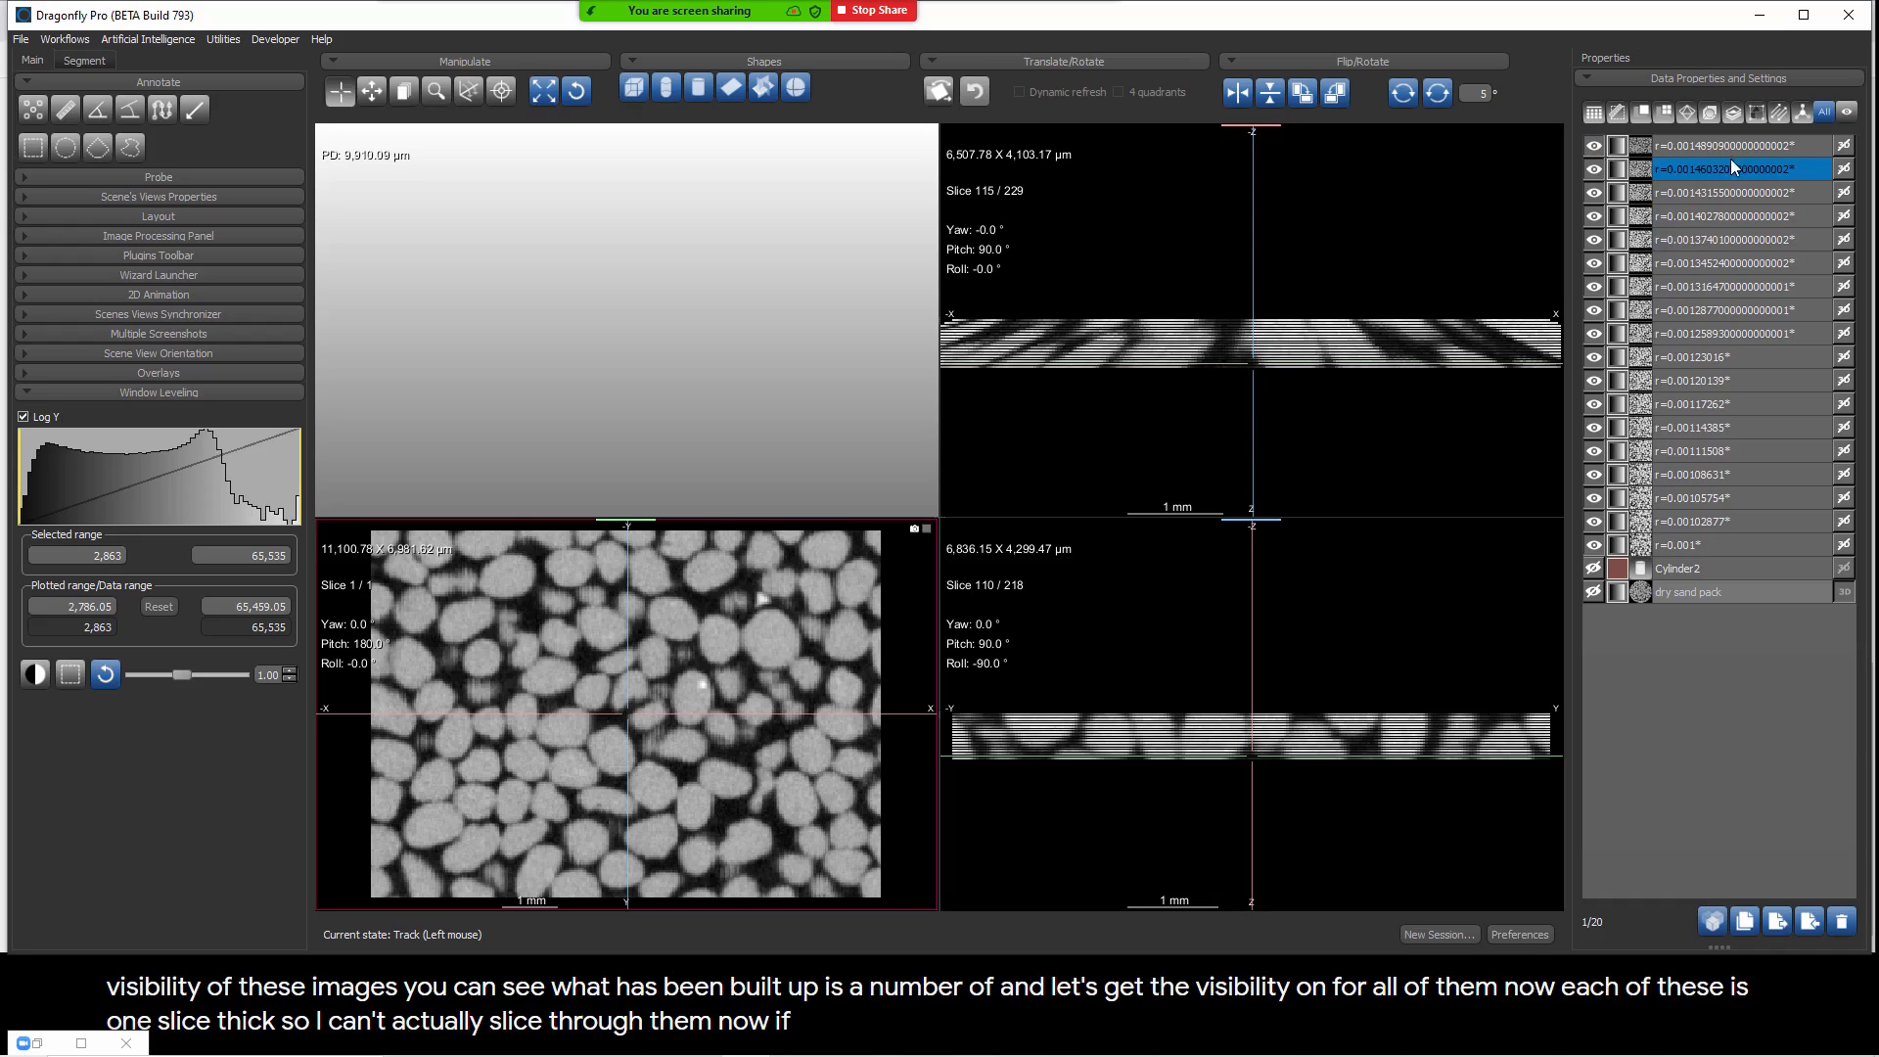
Step: Create a box shape spanning all the unwrapped radius images and lock it
shift+click(1681, 544)
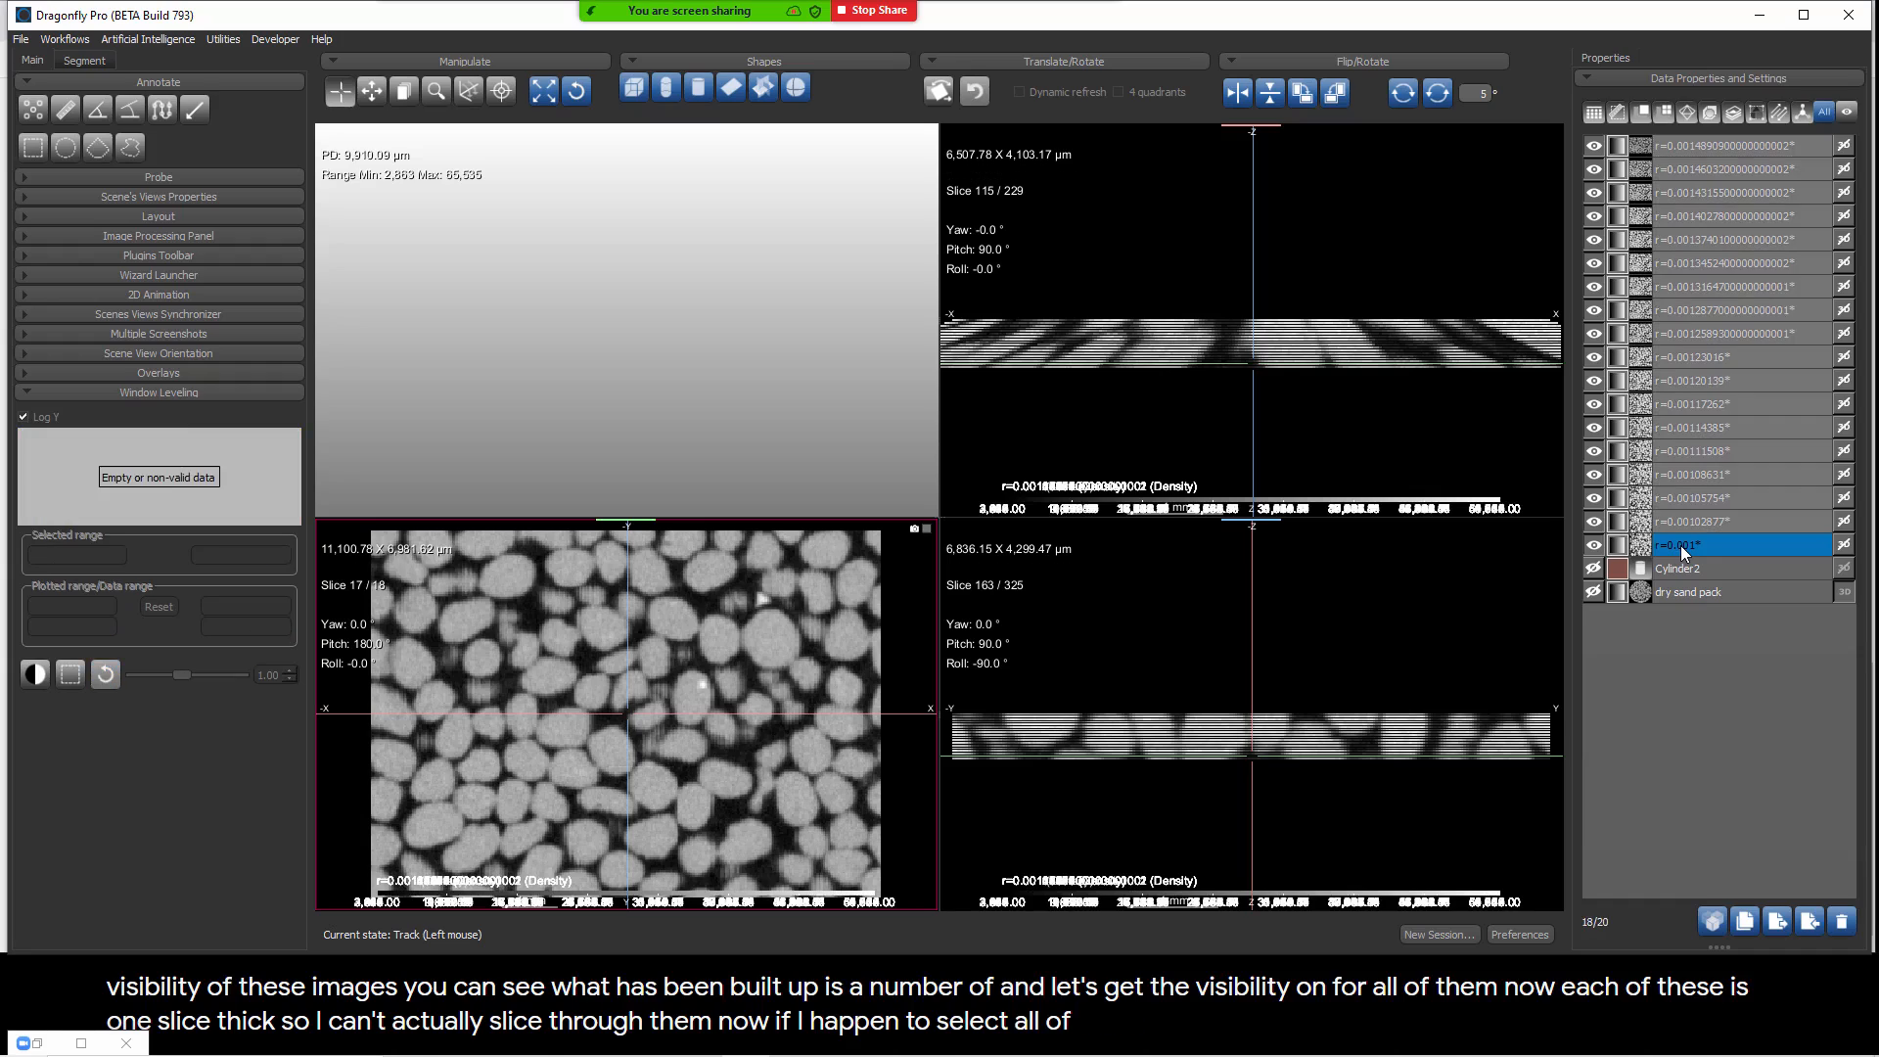
click(631, 90)
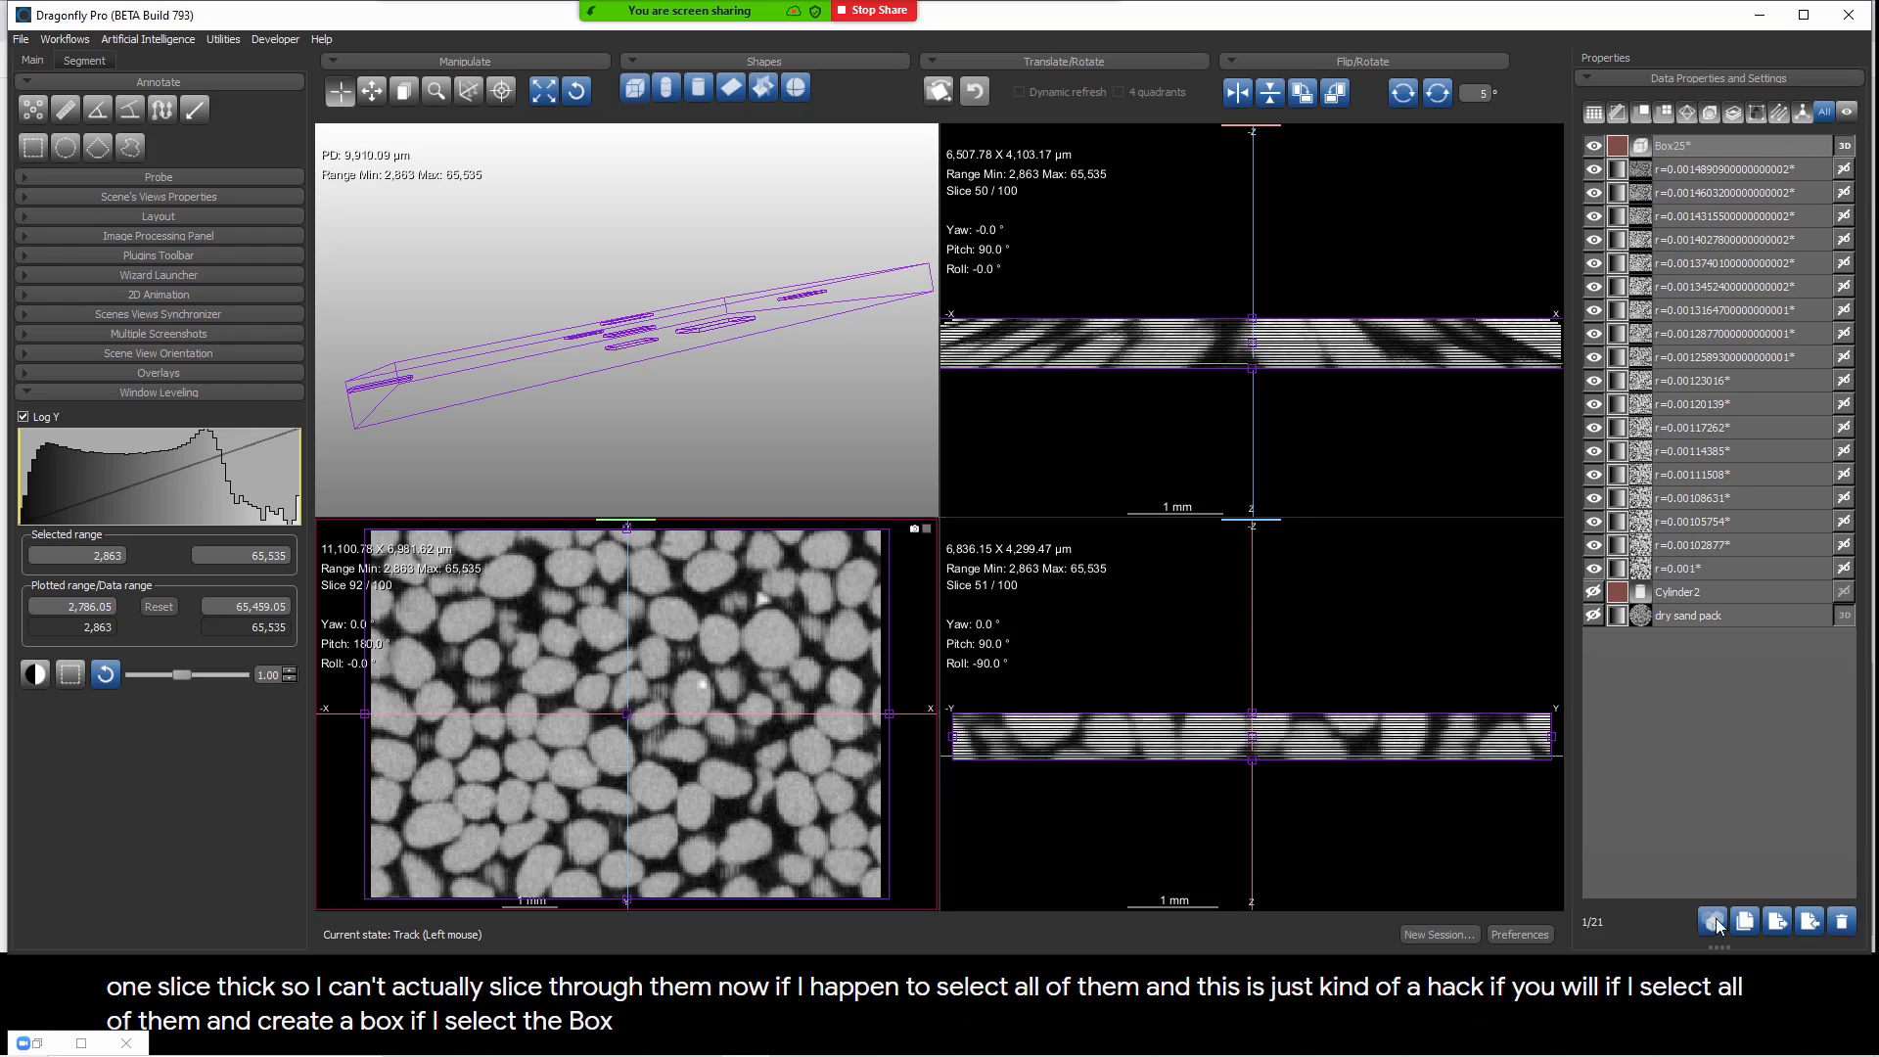
drag(1716, 945, 1715, 431)
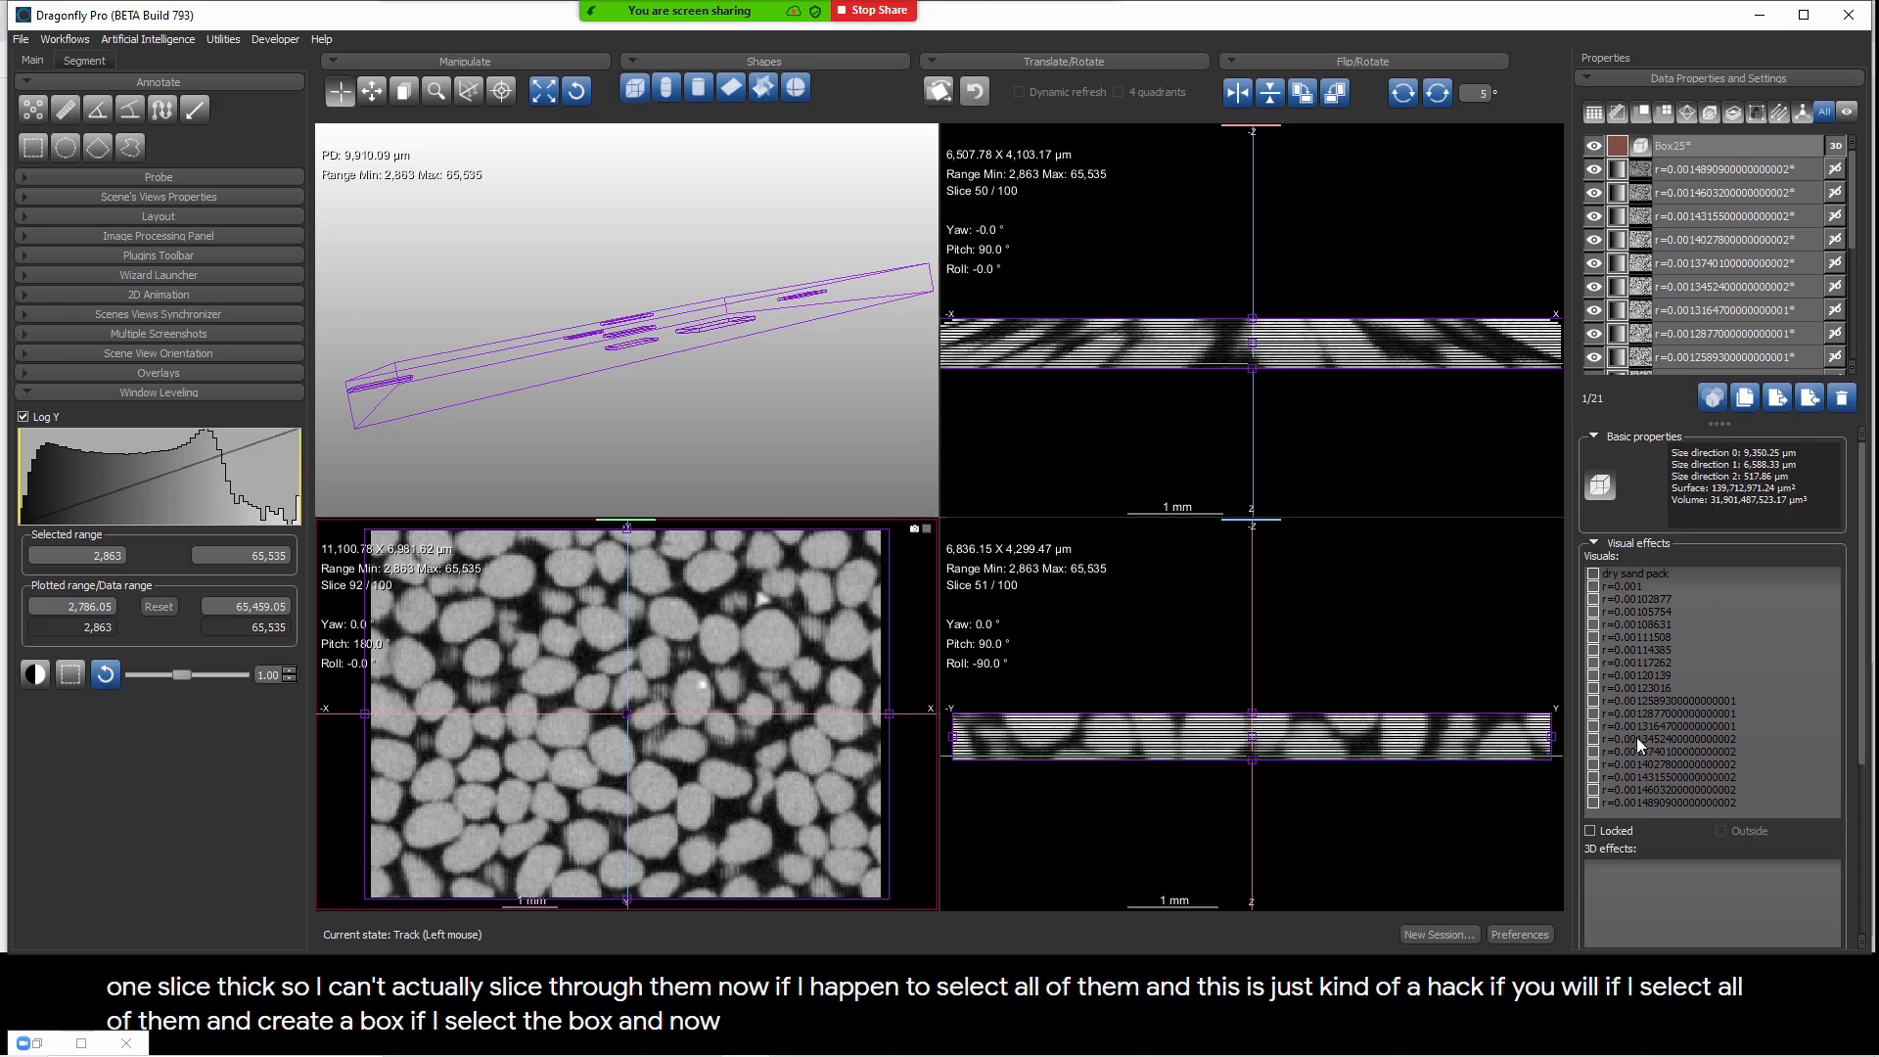
click(1590, 831)
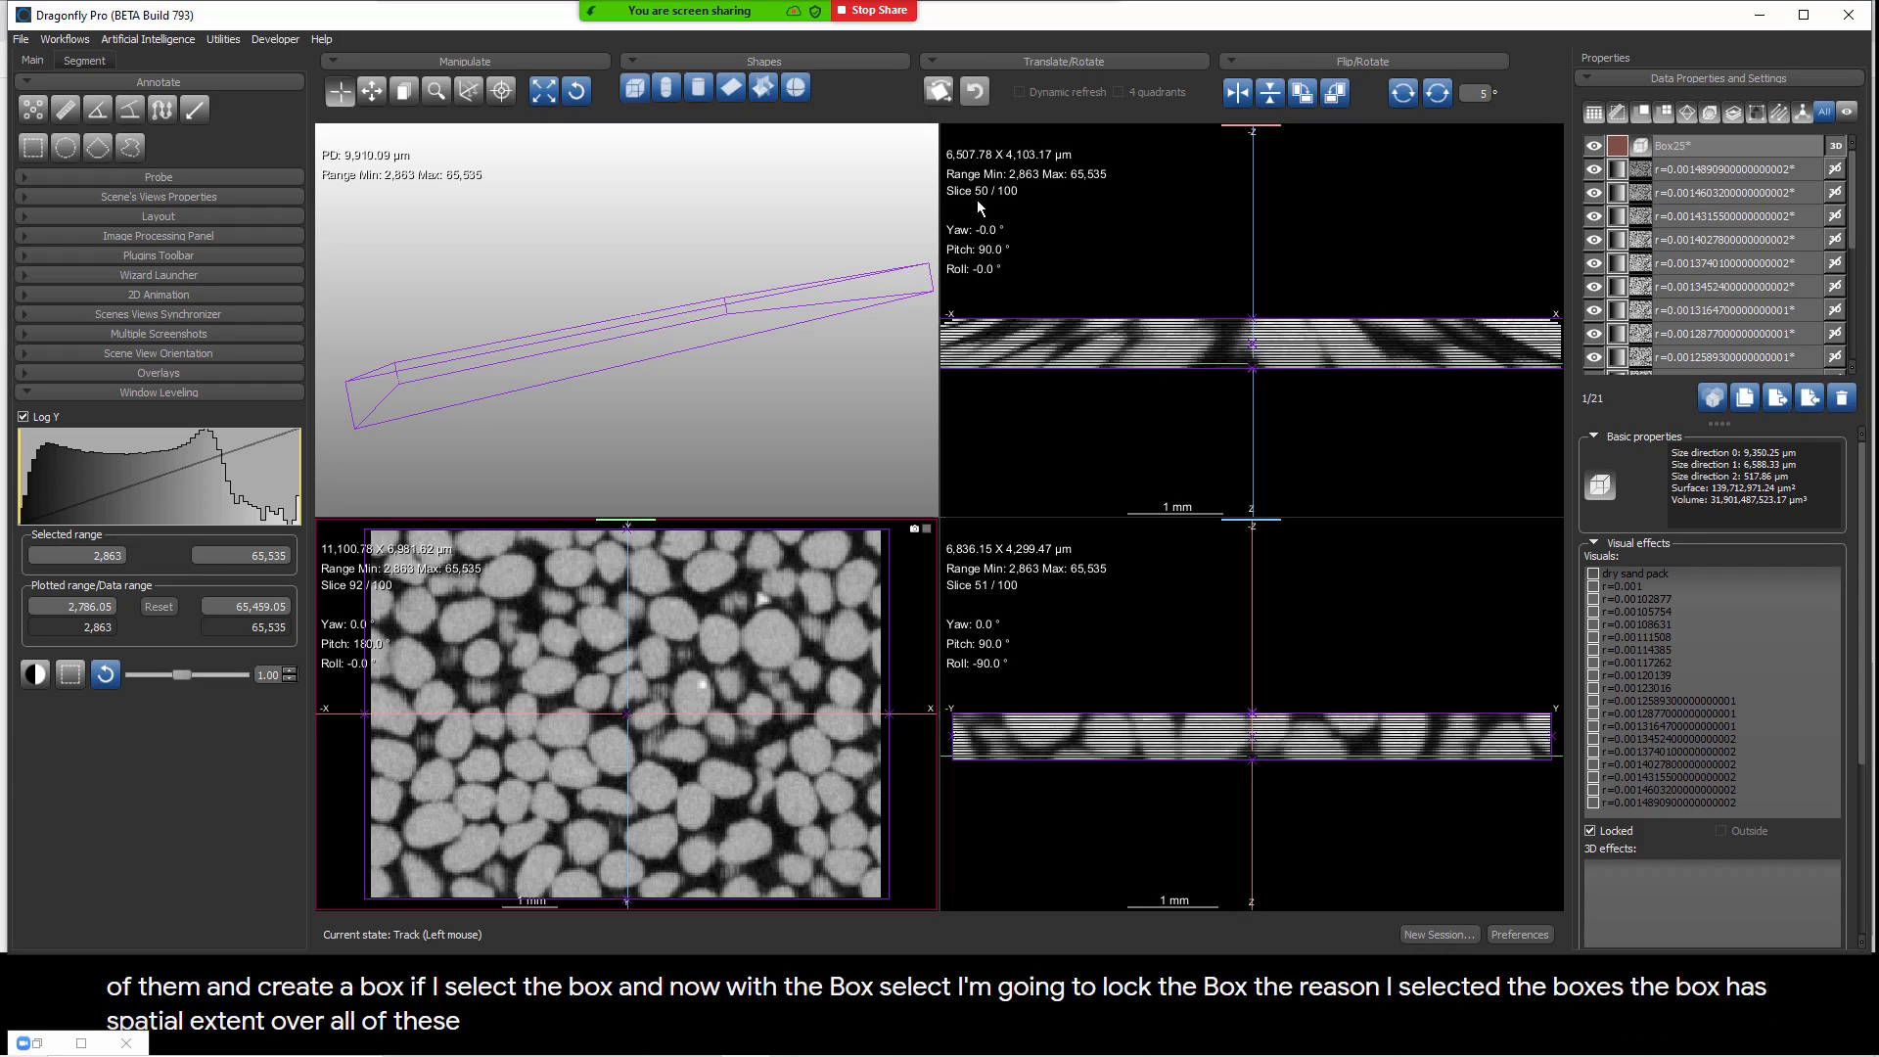
Step: Slice through the stacked unwrapped images between low and high radius to examine how the grains change
drag(1153, 362, 1160, 297)
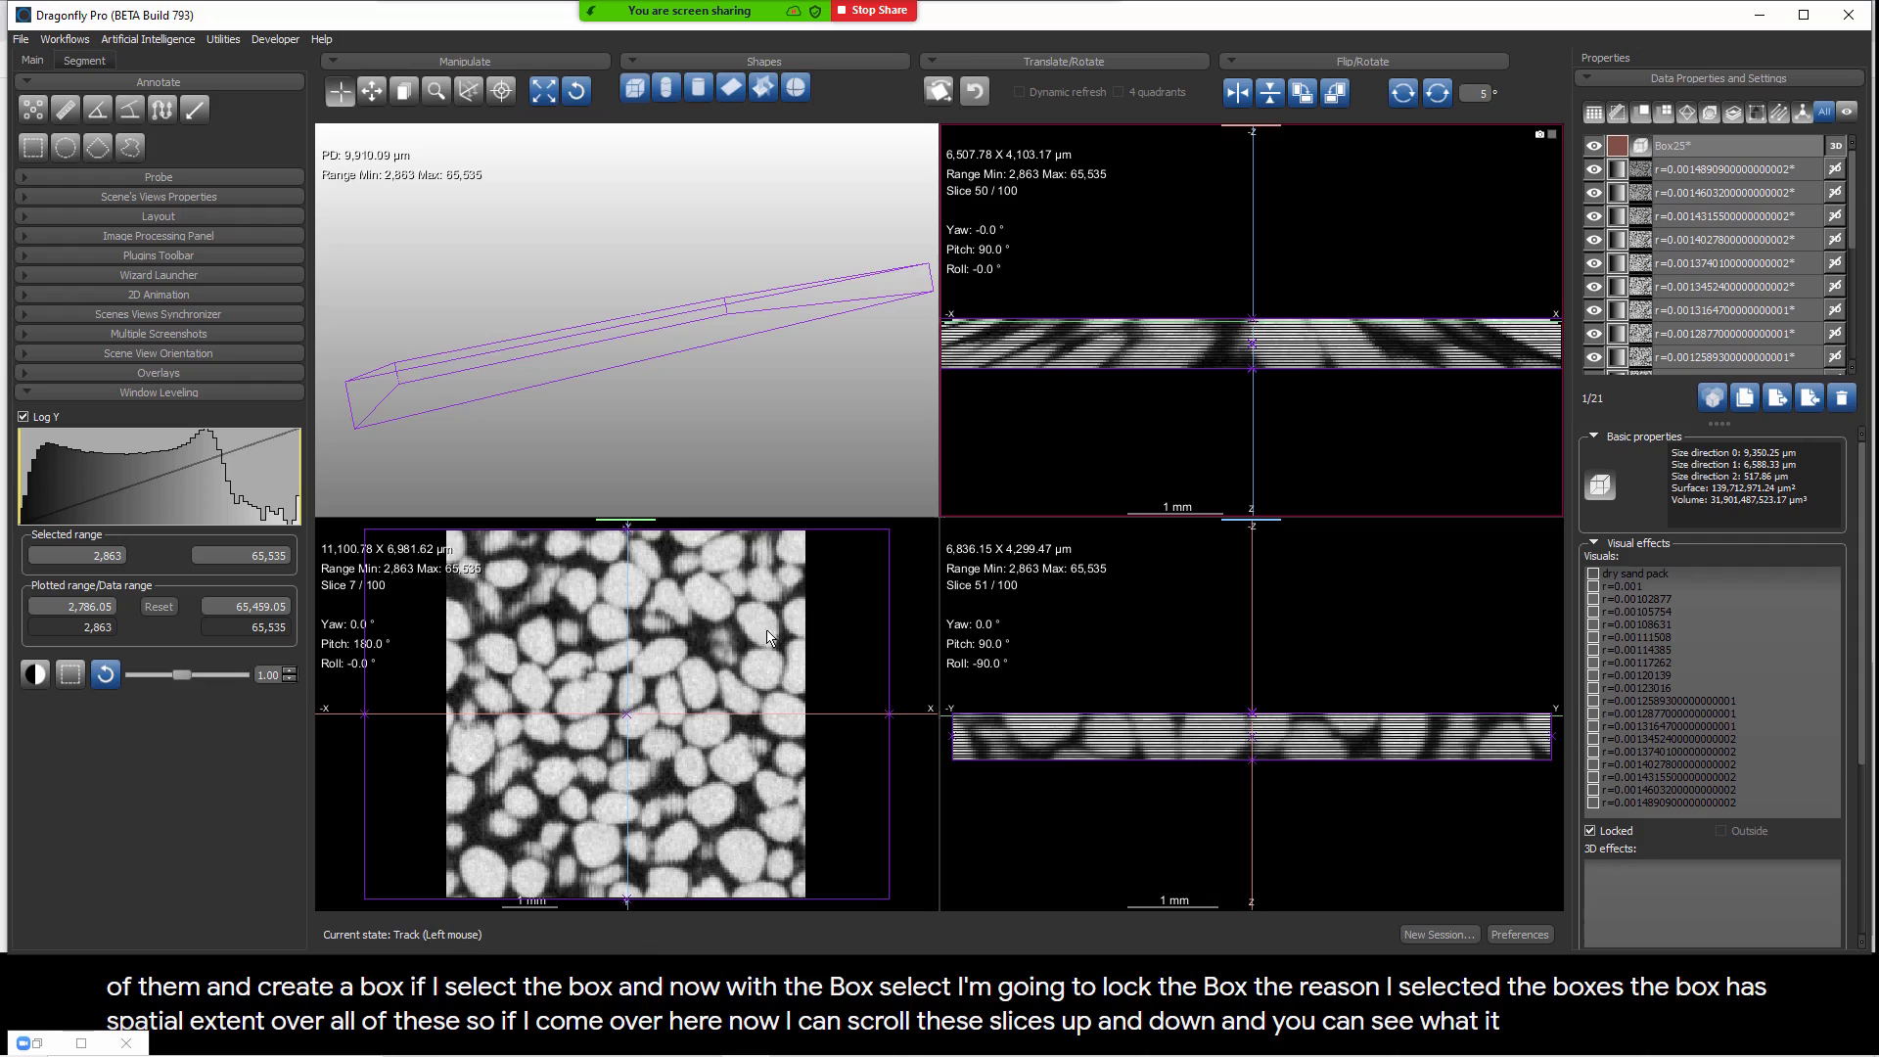
mouse_move(1095, 322)
mouse_down()
mouse_move(1094, 385)
mouse_move(1098, 330)
mouse_move(1100, 357)
mouse_up()
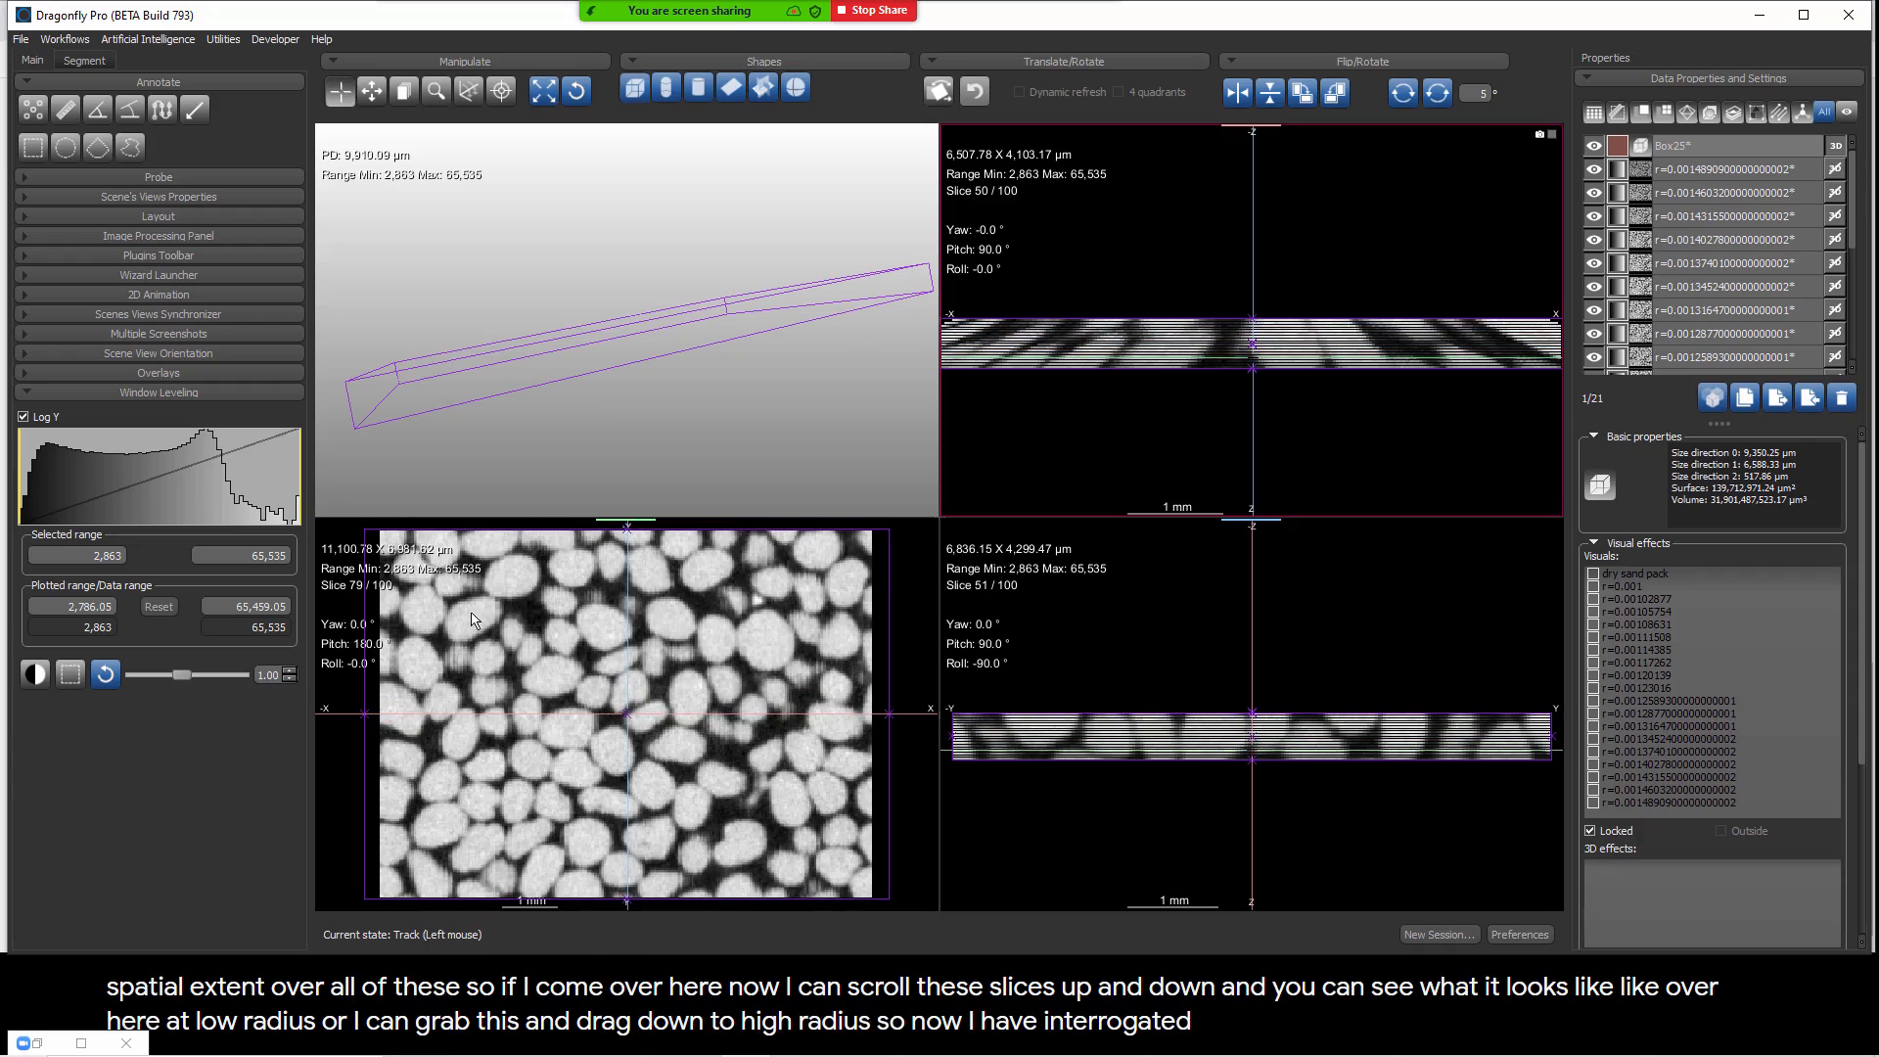
drag(360, 586, 419, 674)
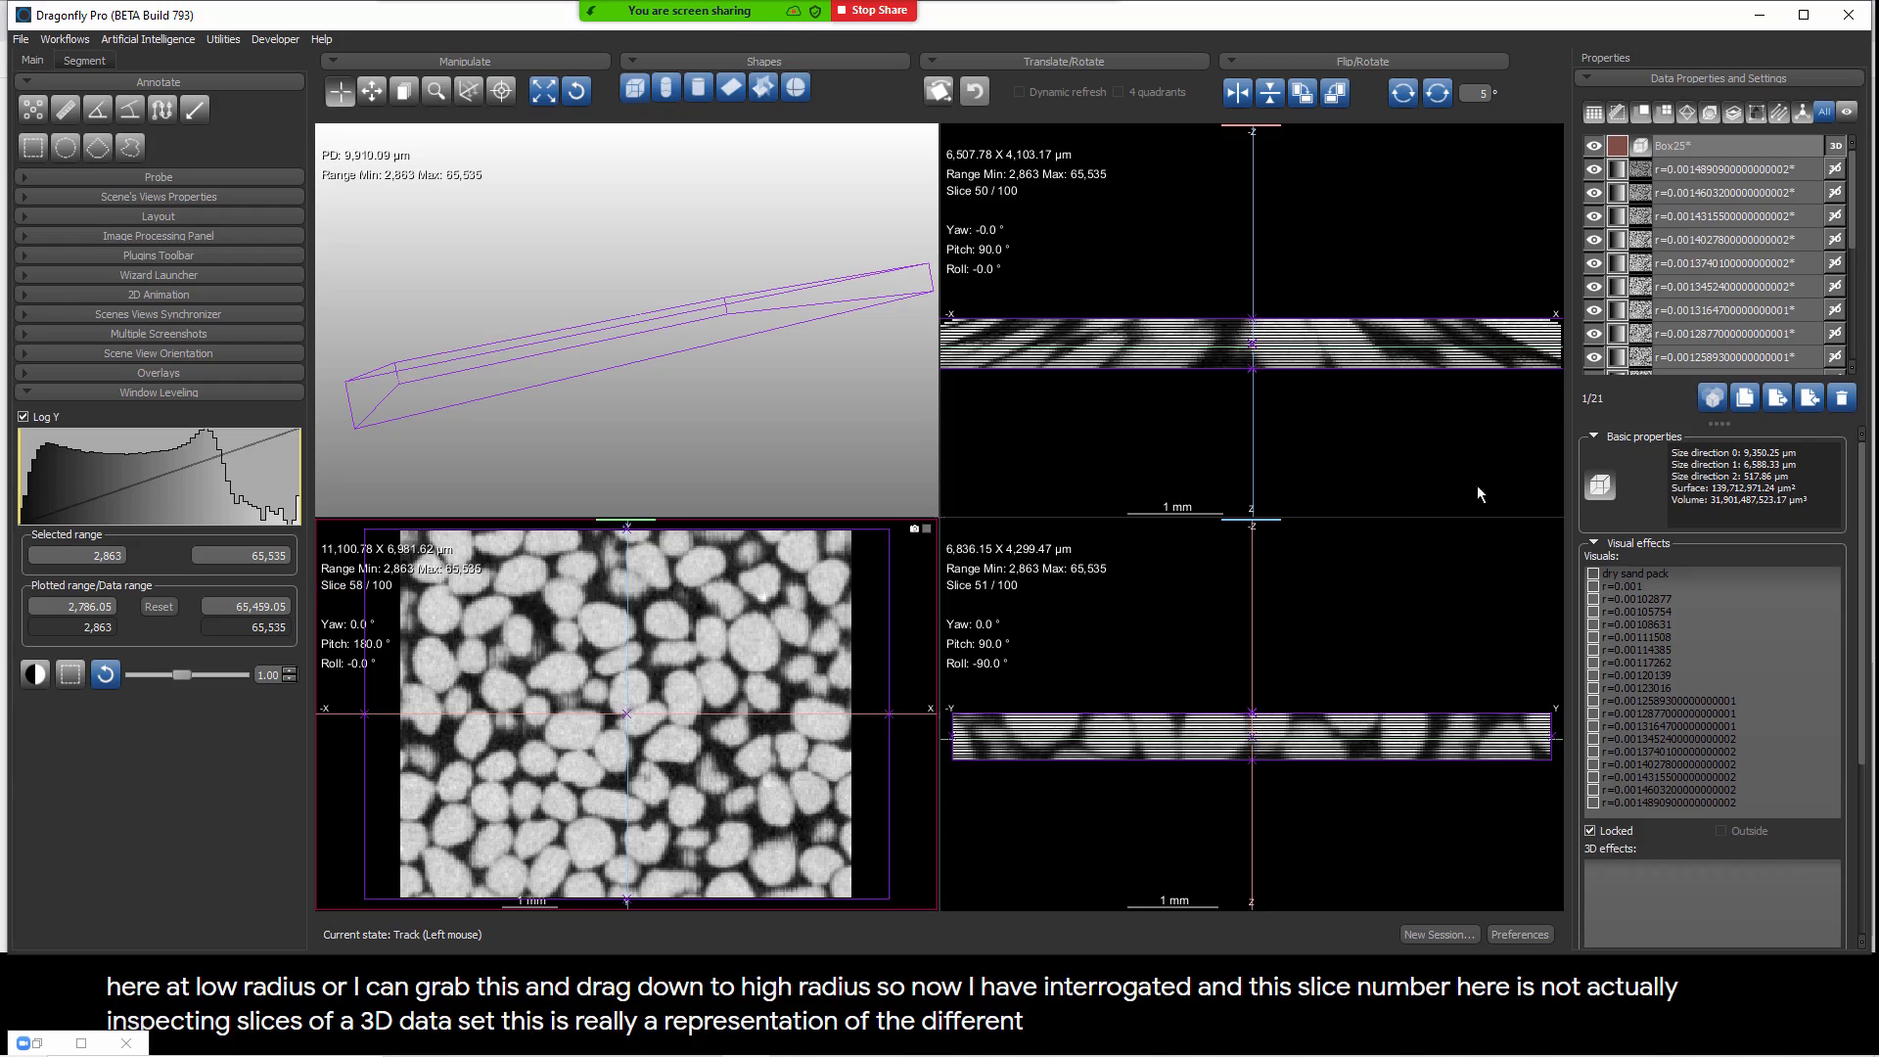
click(1708, 176)
click(1709, 178)
scroll(1706, 191, down, 5)
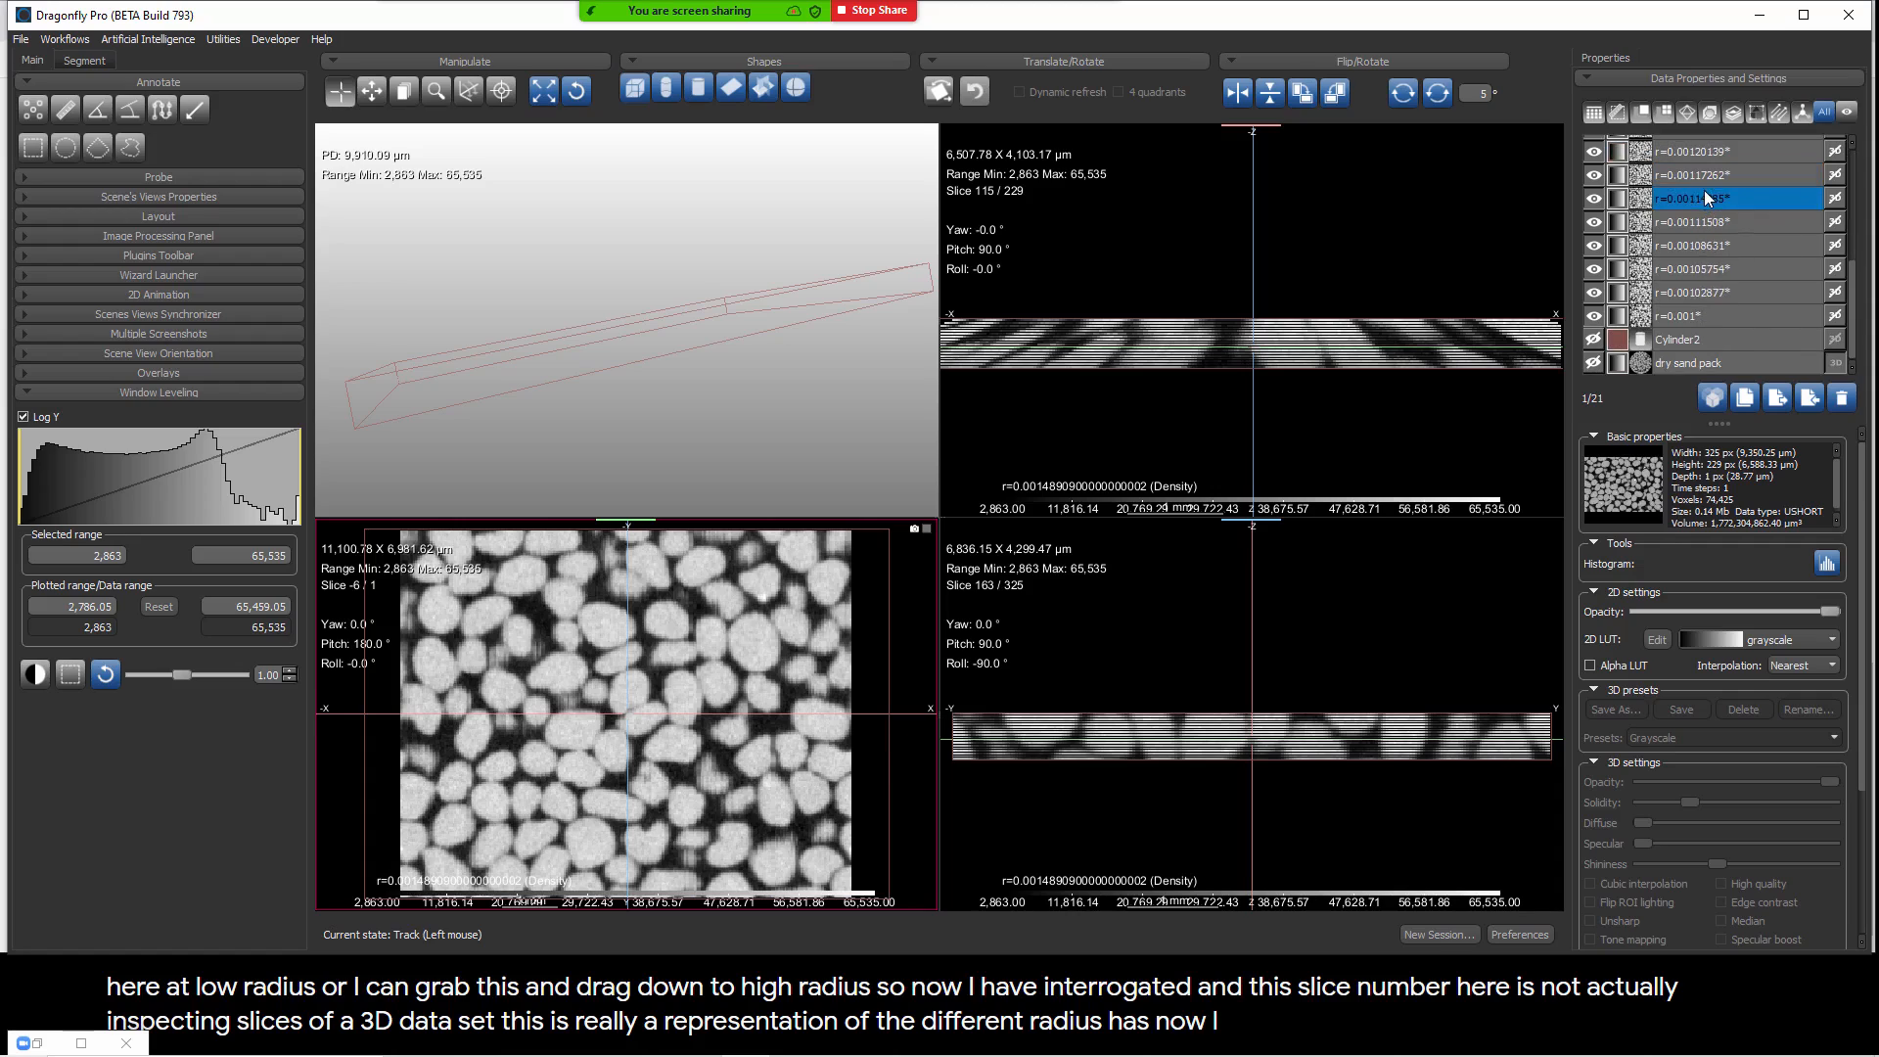
shift+click(1695, 315)
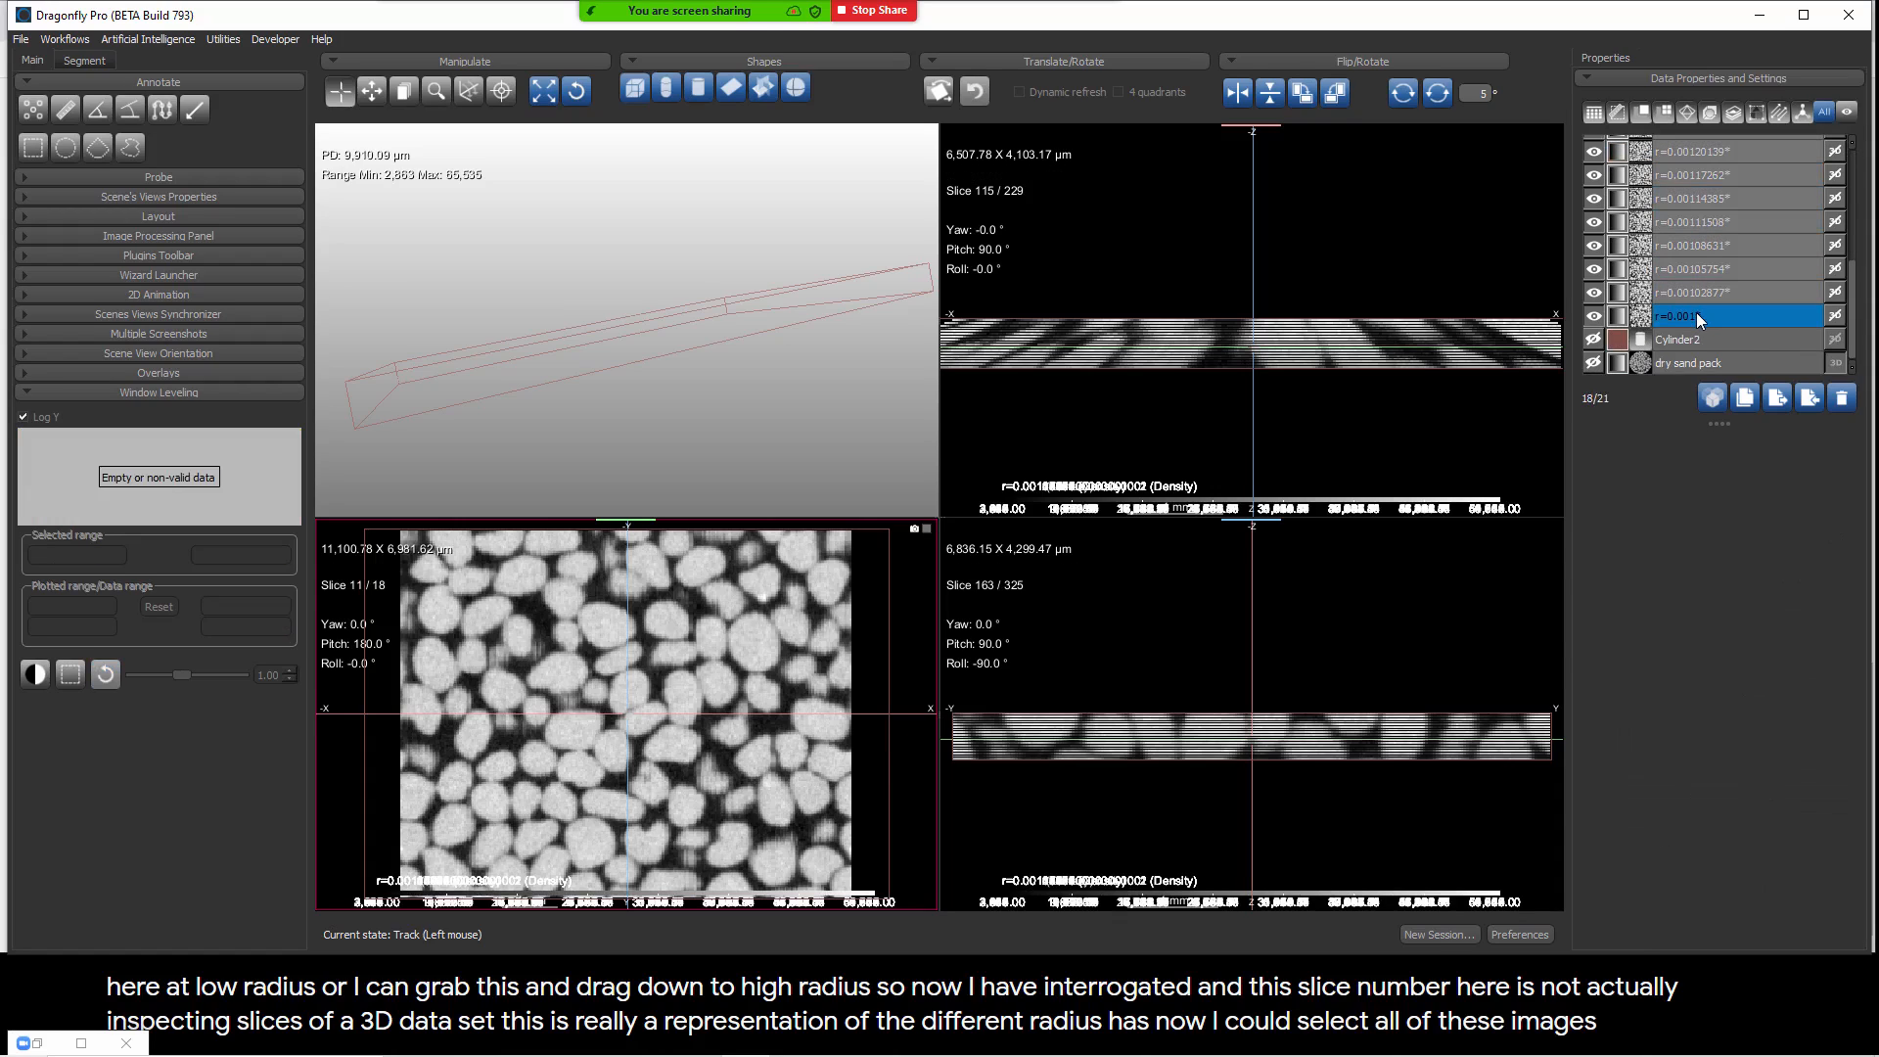
right_click(1695, 313)
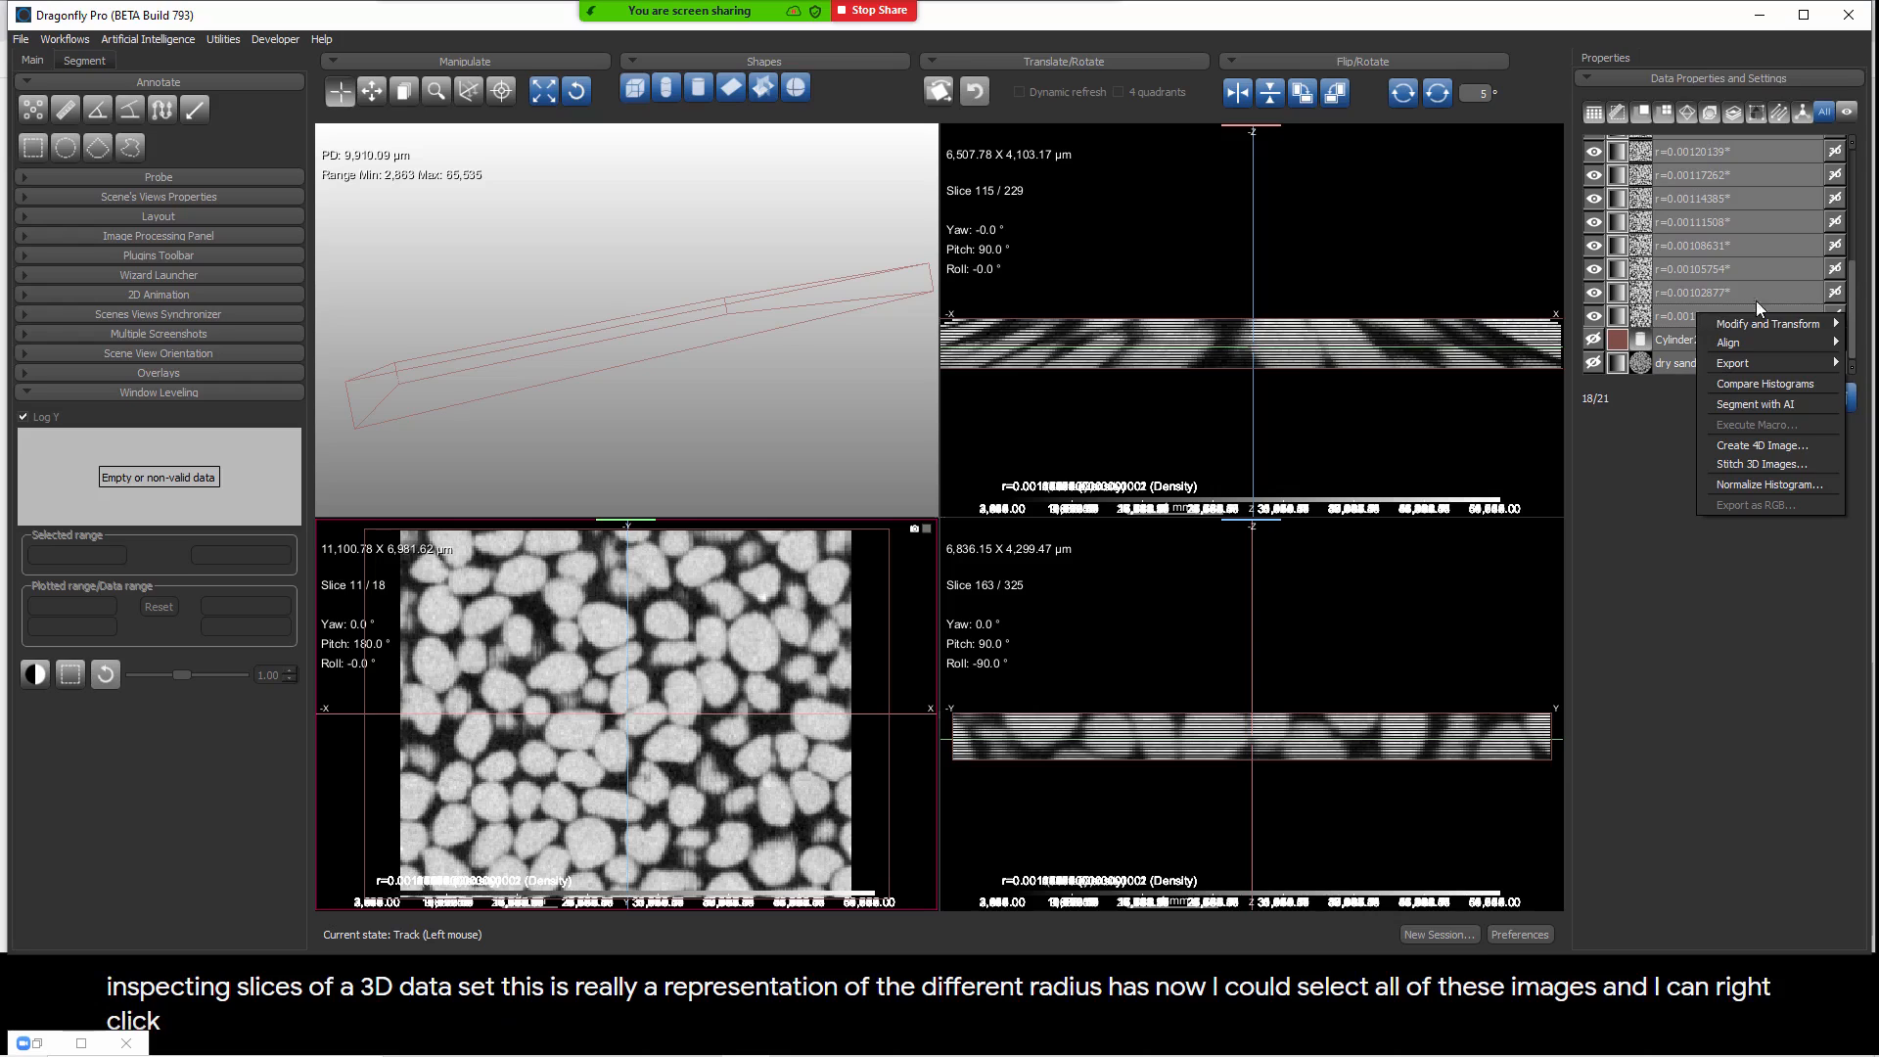
click(1811, 247)
Step: Select all the unwrapped radius images from r=0.001 up to the largest radius and open them for 3D stitching
drag(1722, 423, 1728, 742)
click(1678, 572)
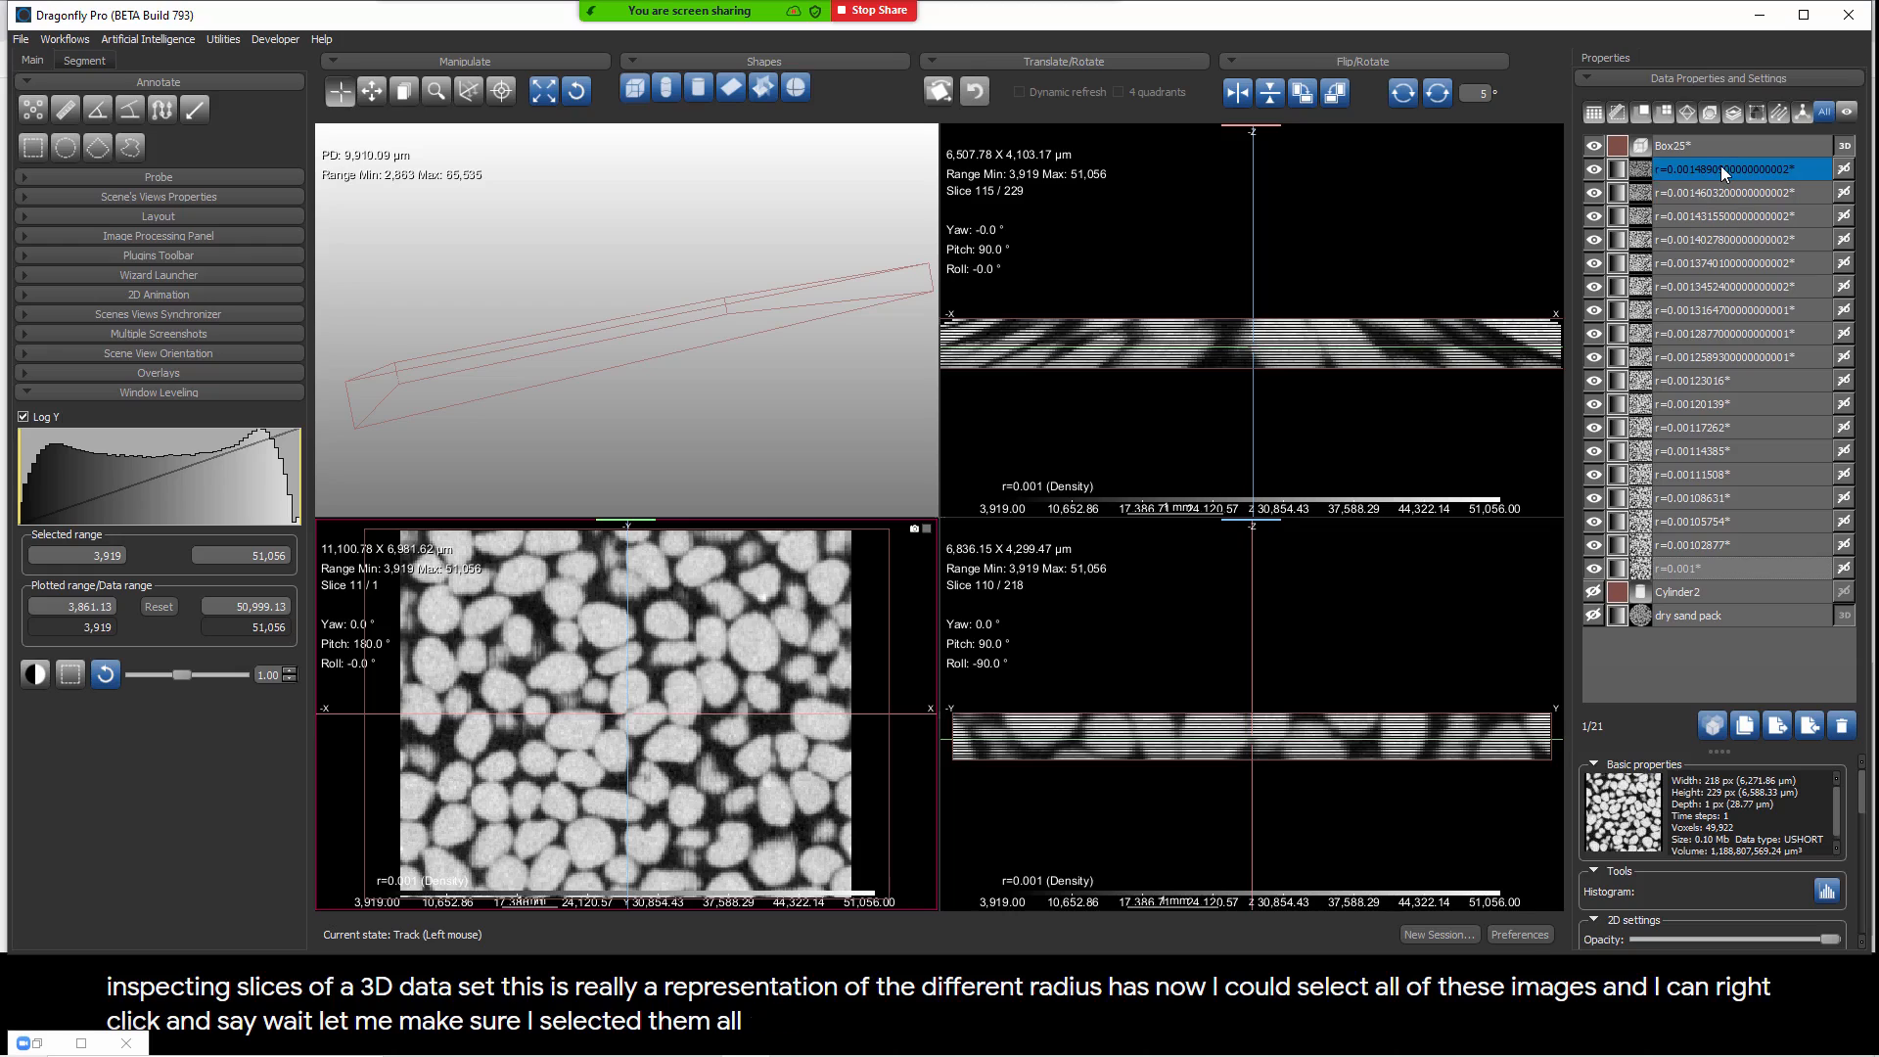
shift+click(1721, 167)
right_click(1720, 167)
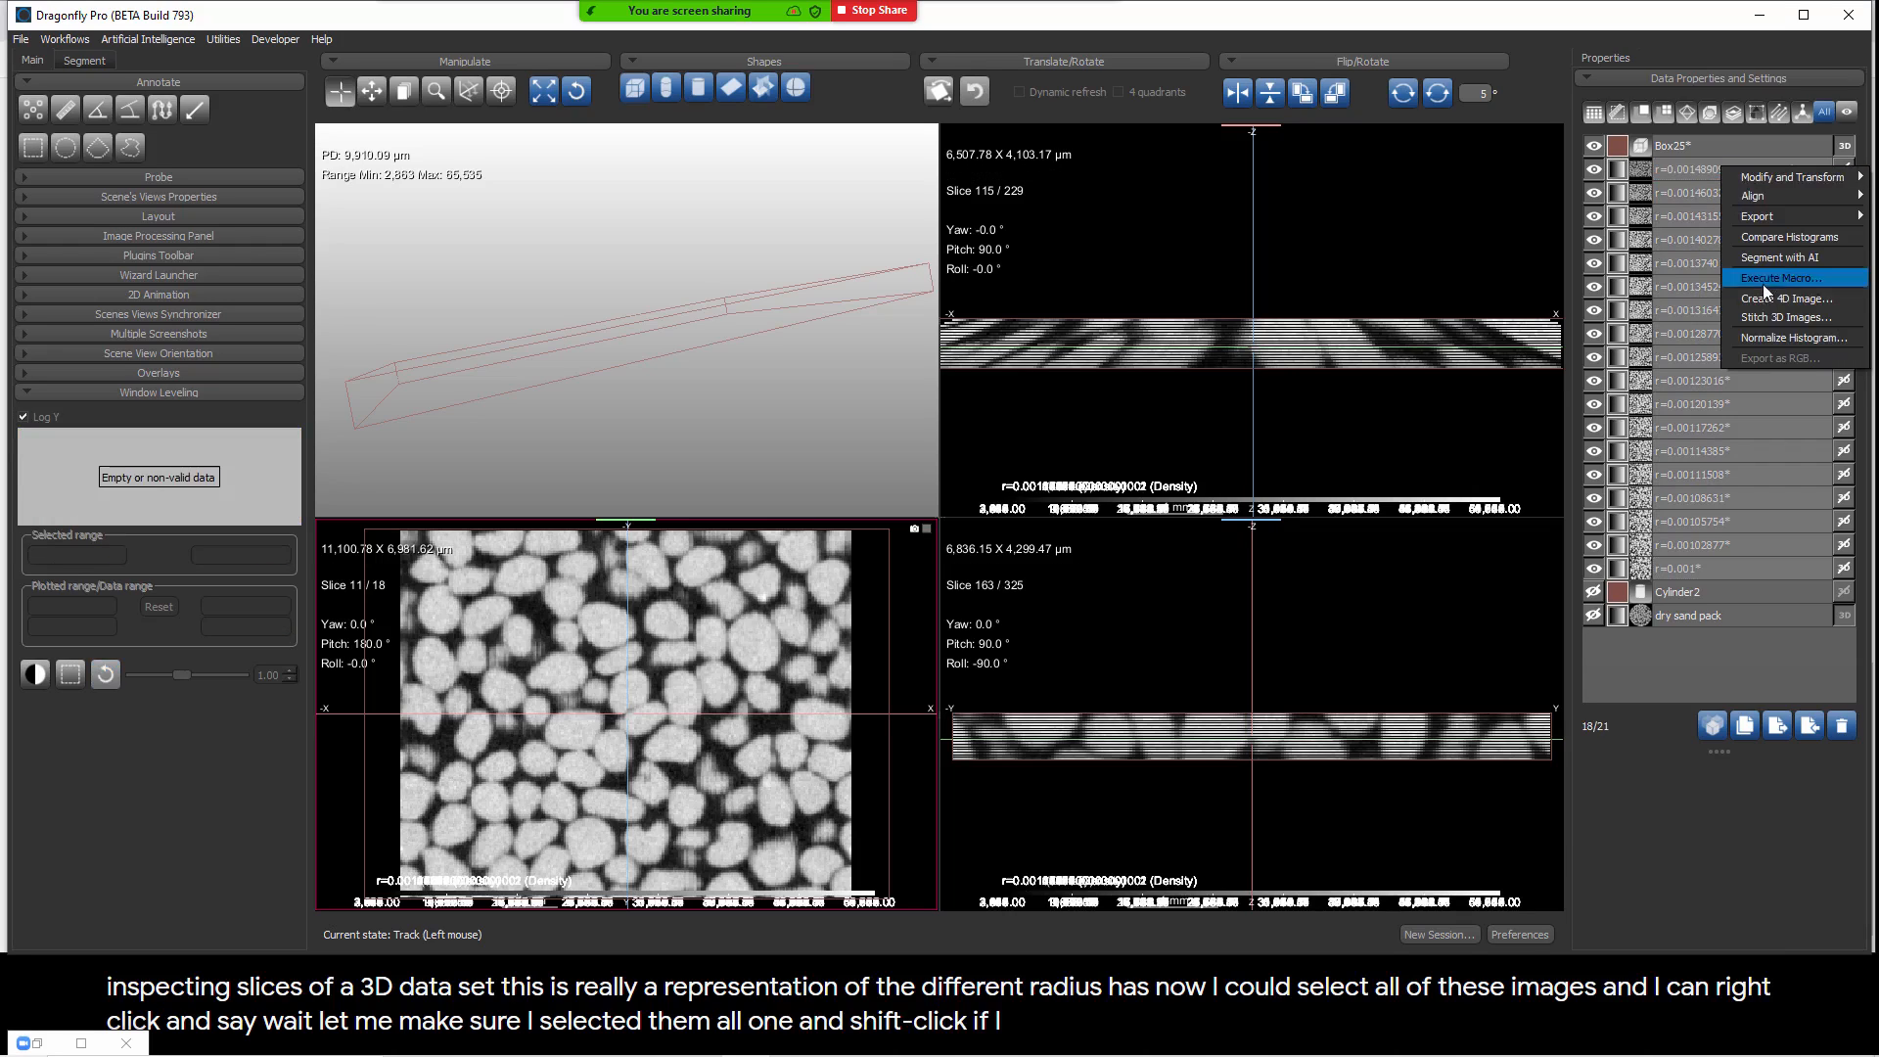
click(1774, 318)
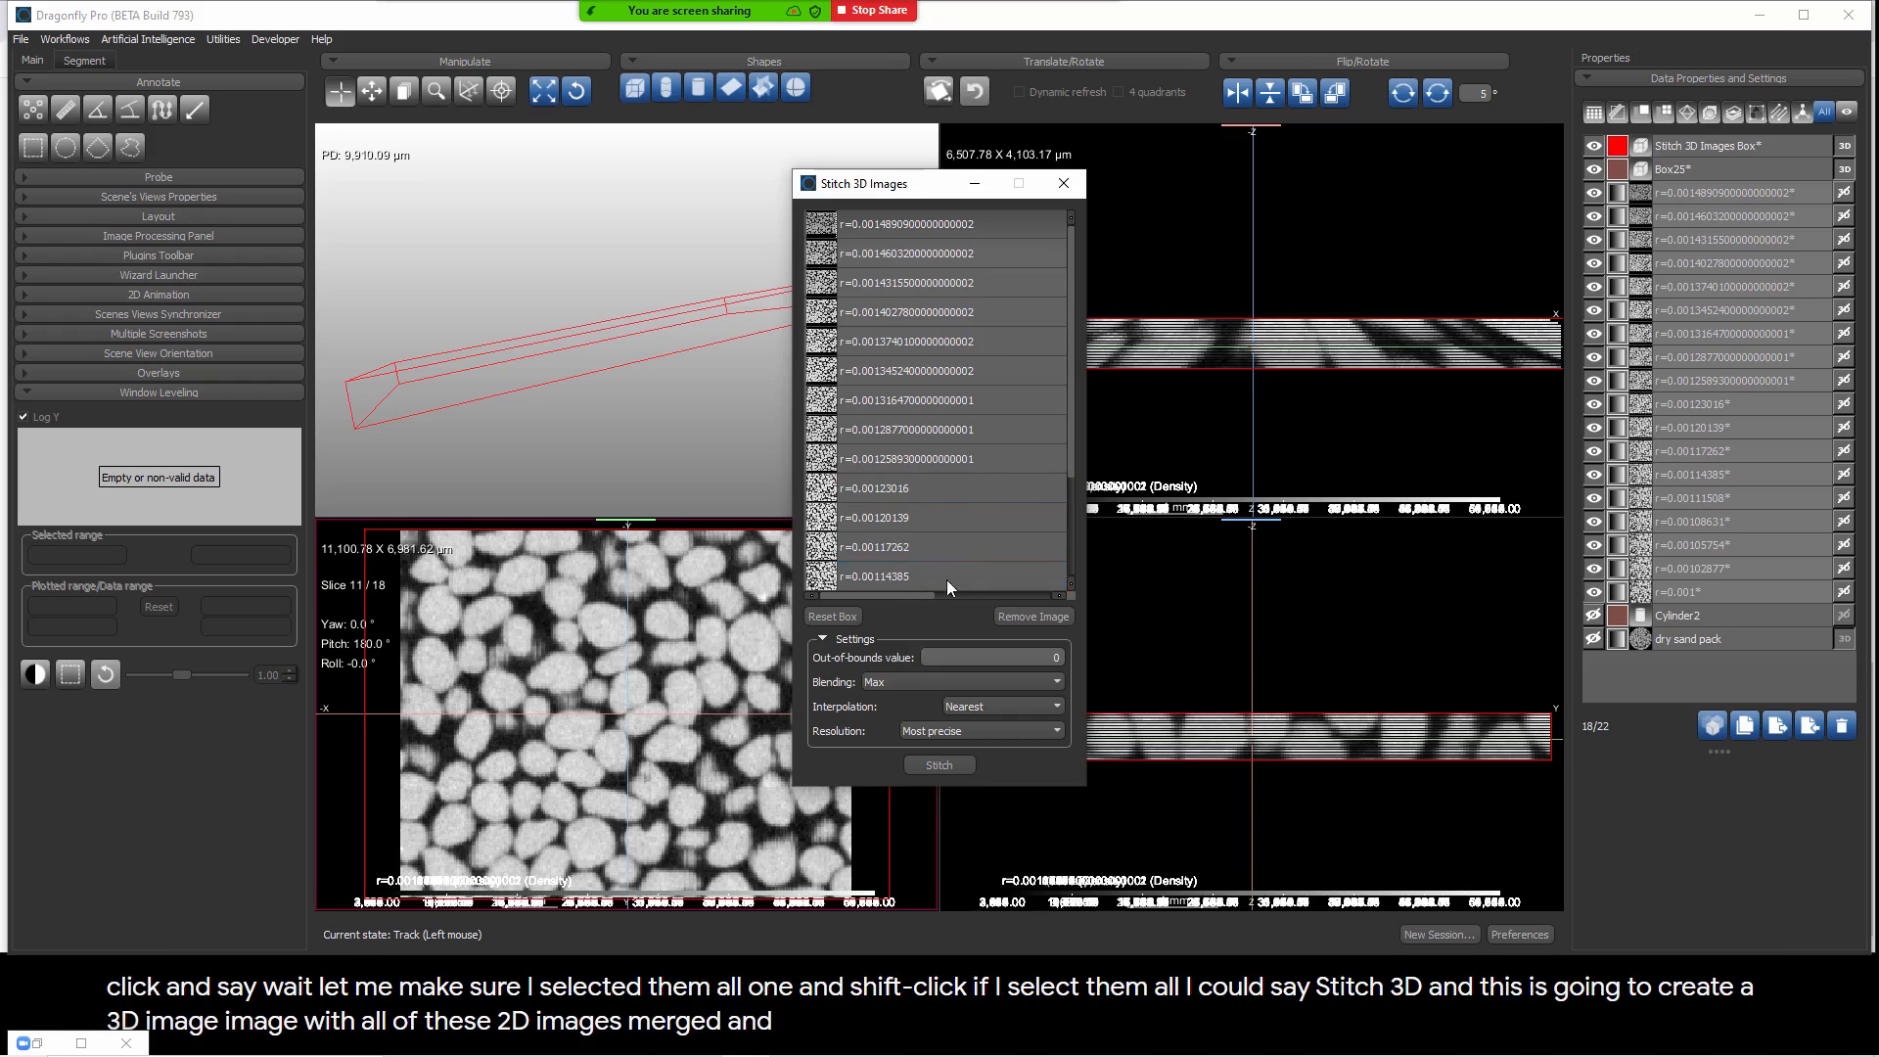
Step: Stitch the selected images into one 3D image with Max blending and Tricubic interpolation, and close the stitching dialog
click(903, 678)
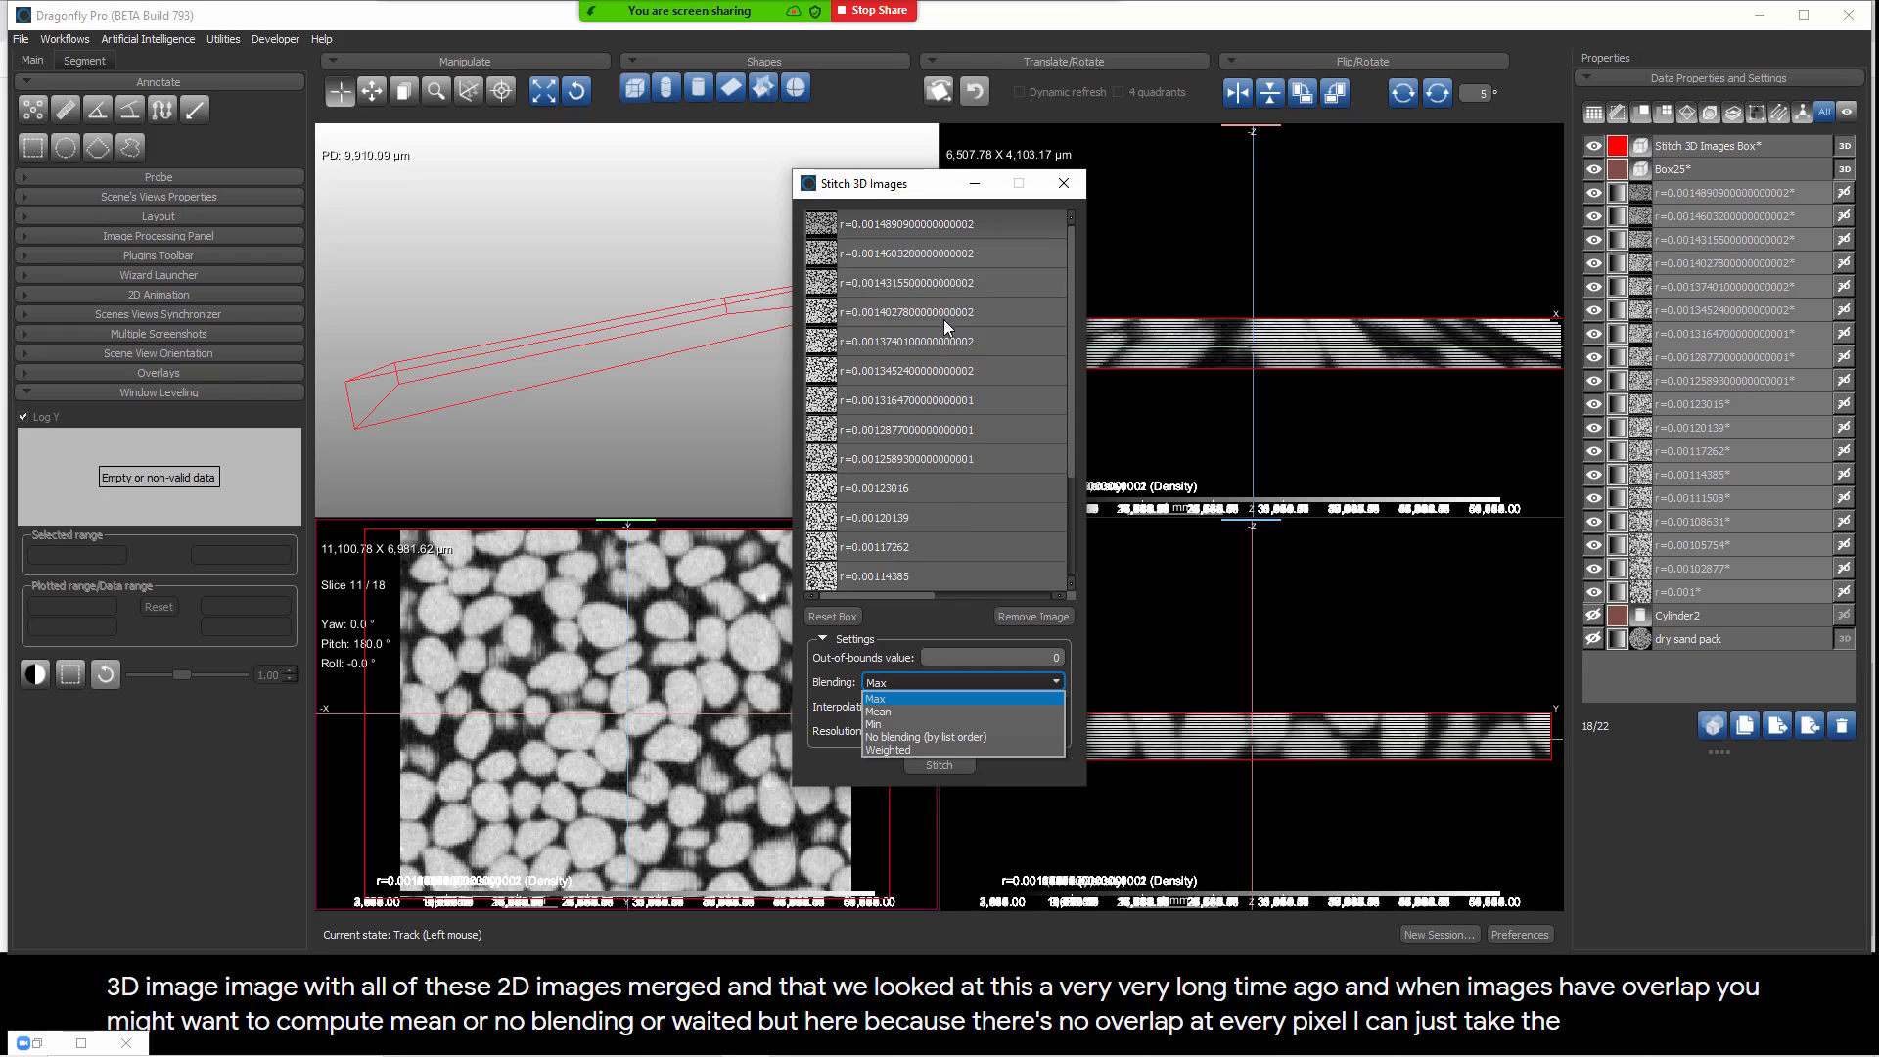
click(907, 648)
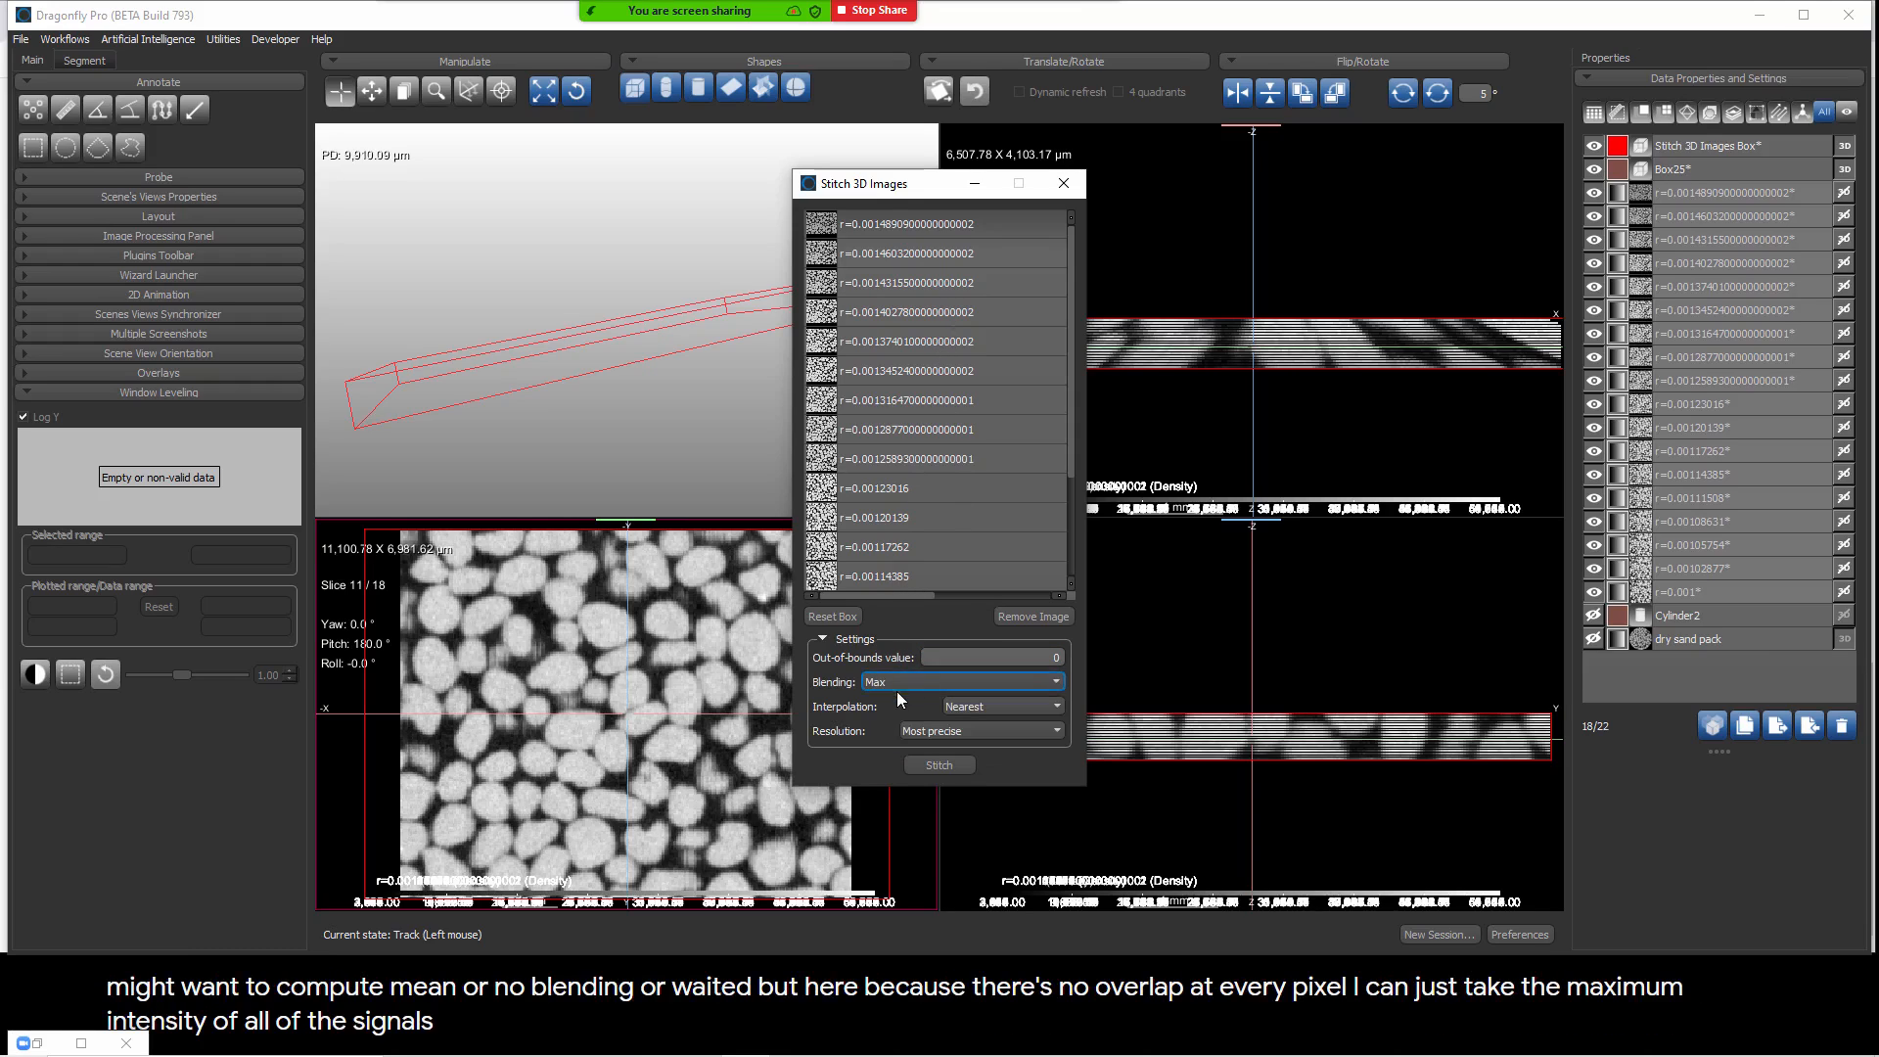
click(985, 704)
click(966, 748)
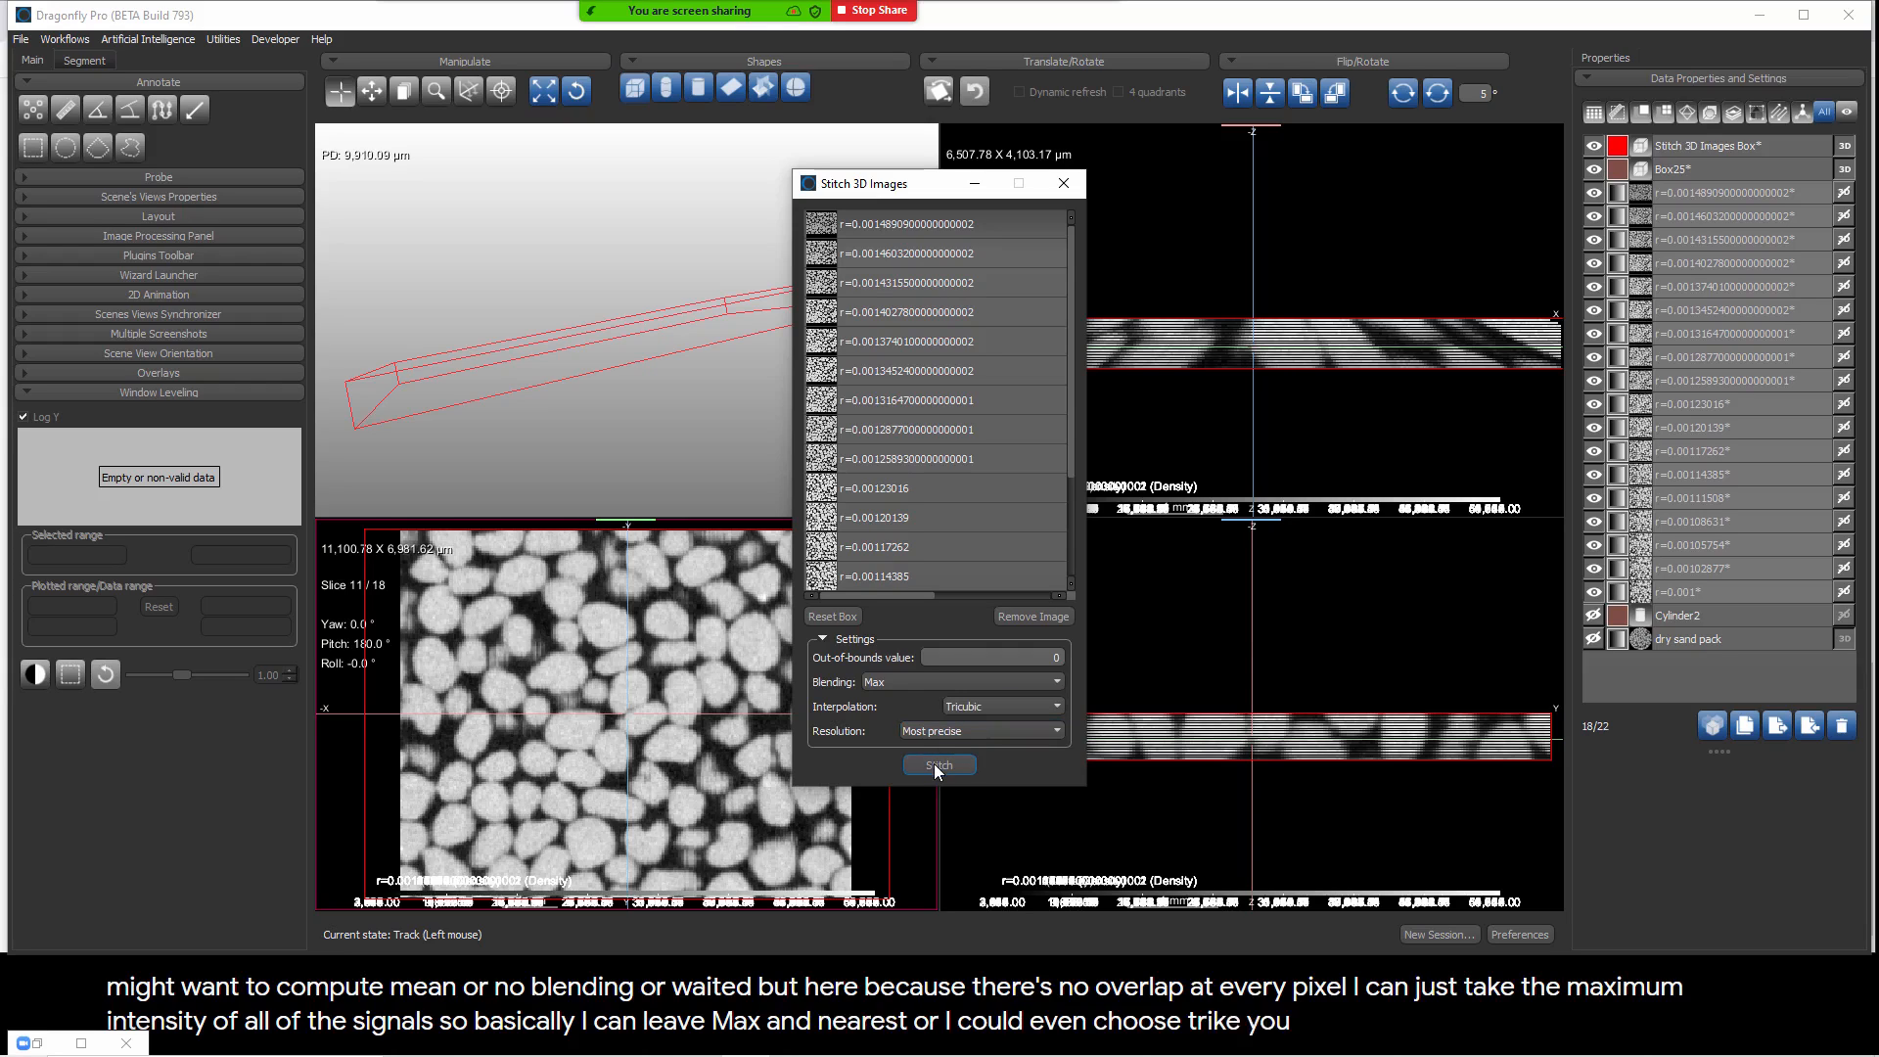
click(934, 763)
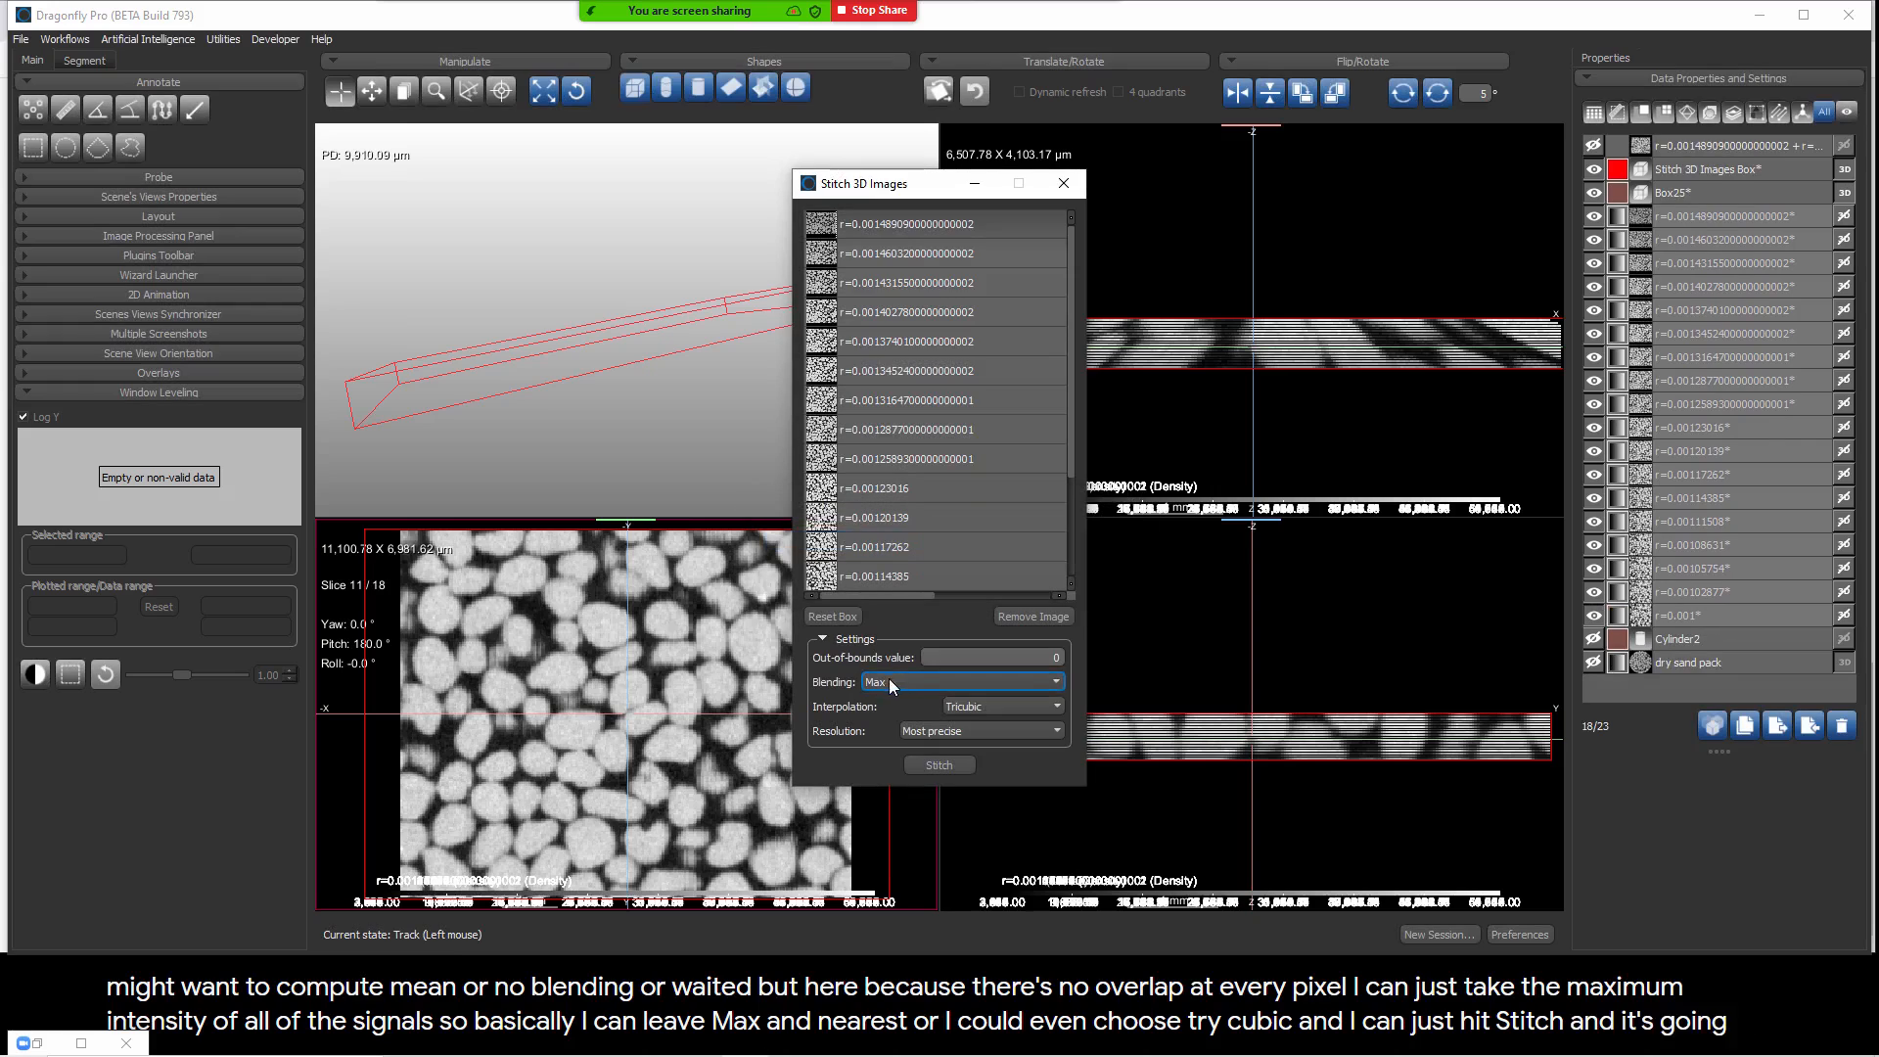
click(1061, 183)
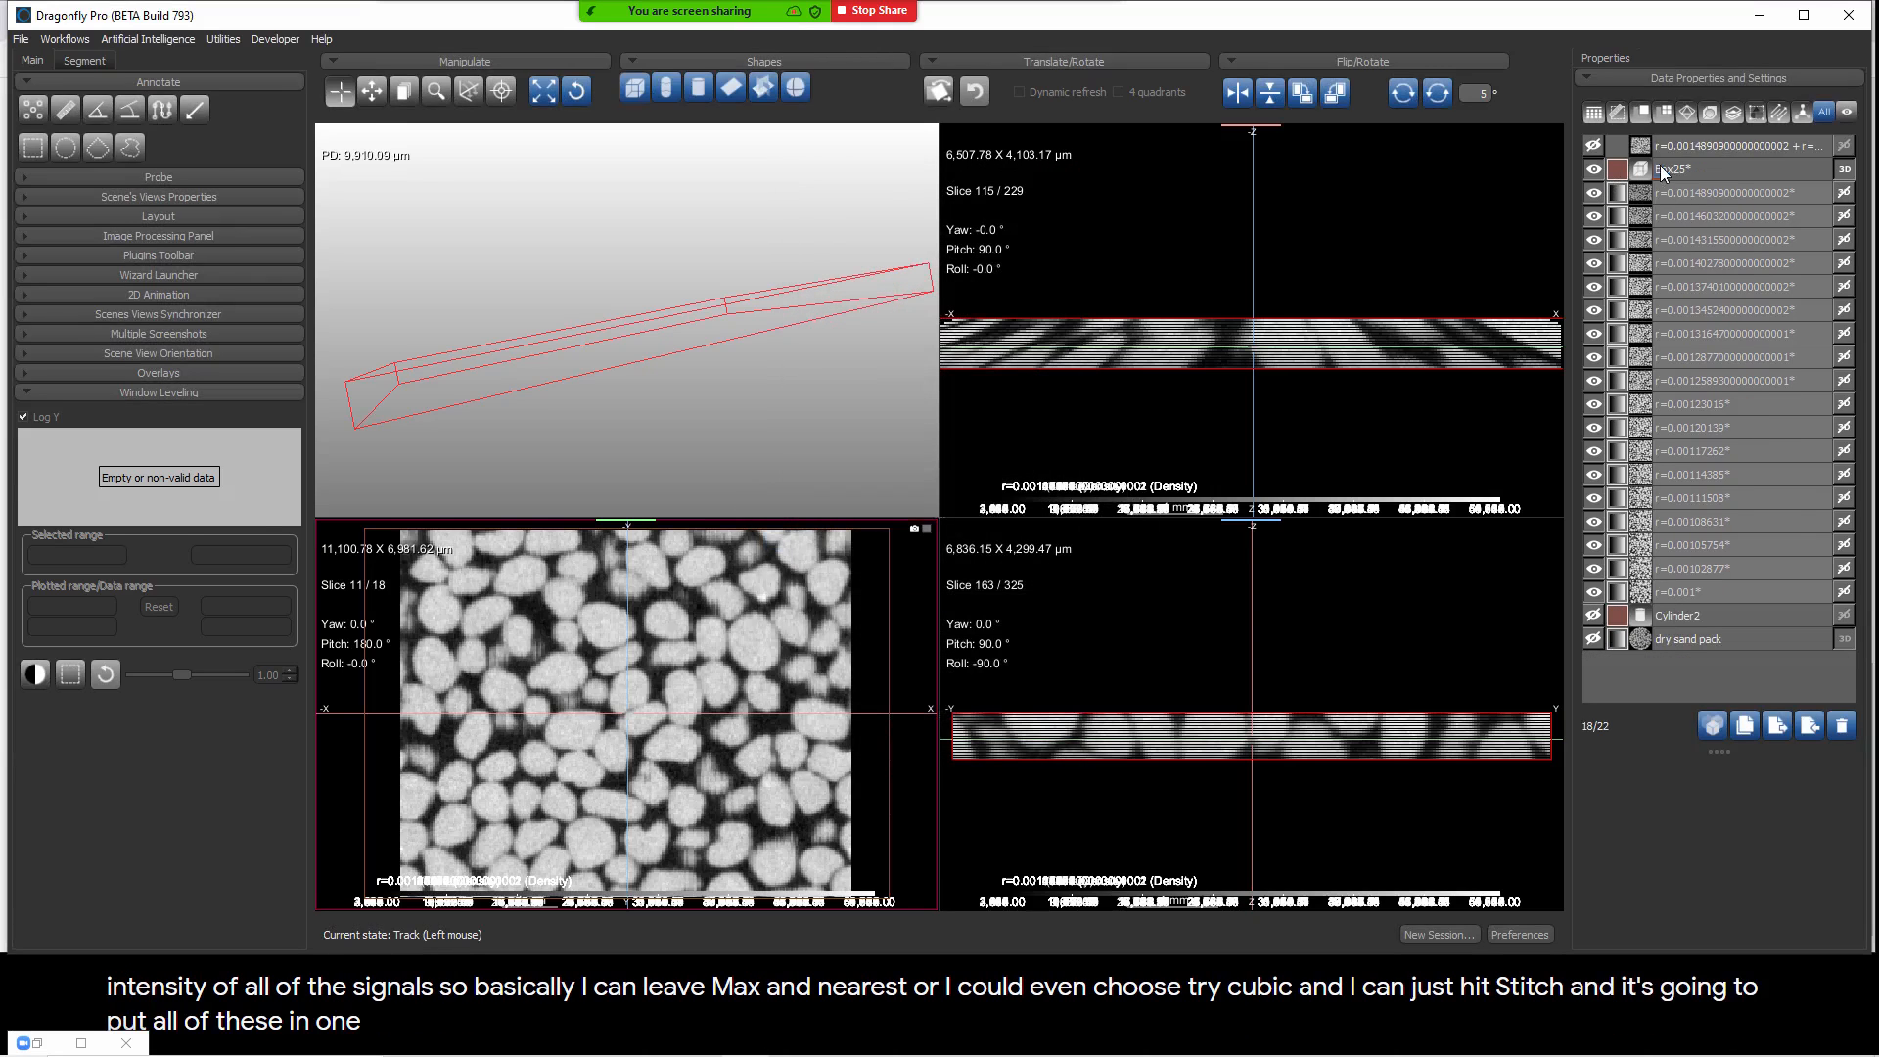
Step: Delete the box shape and all the individual unwrapped radius images, keeping the stitched image, cylinder and dry sand pack
click(1697, 568)
click(1699, 592)
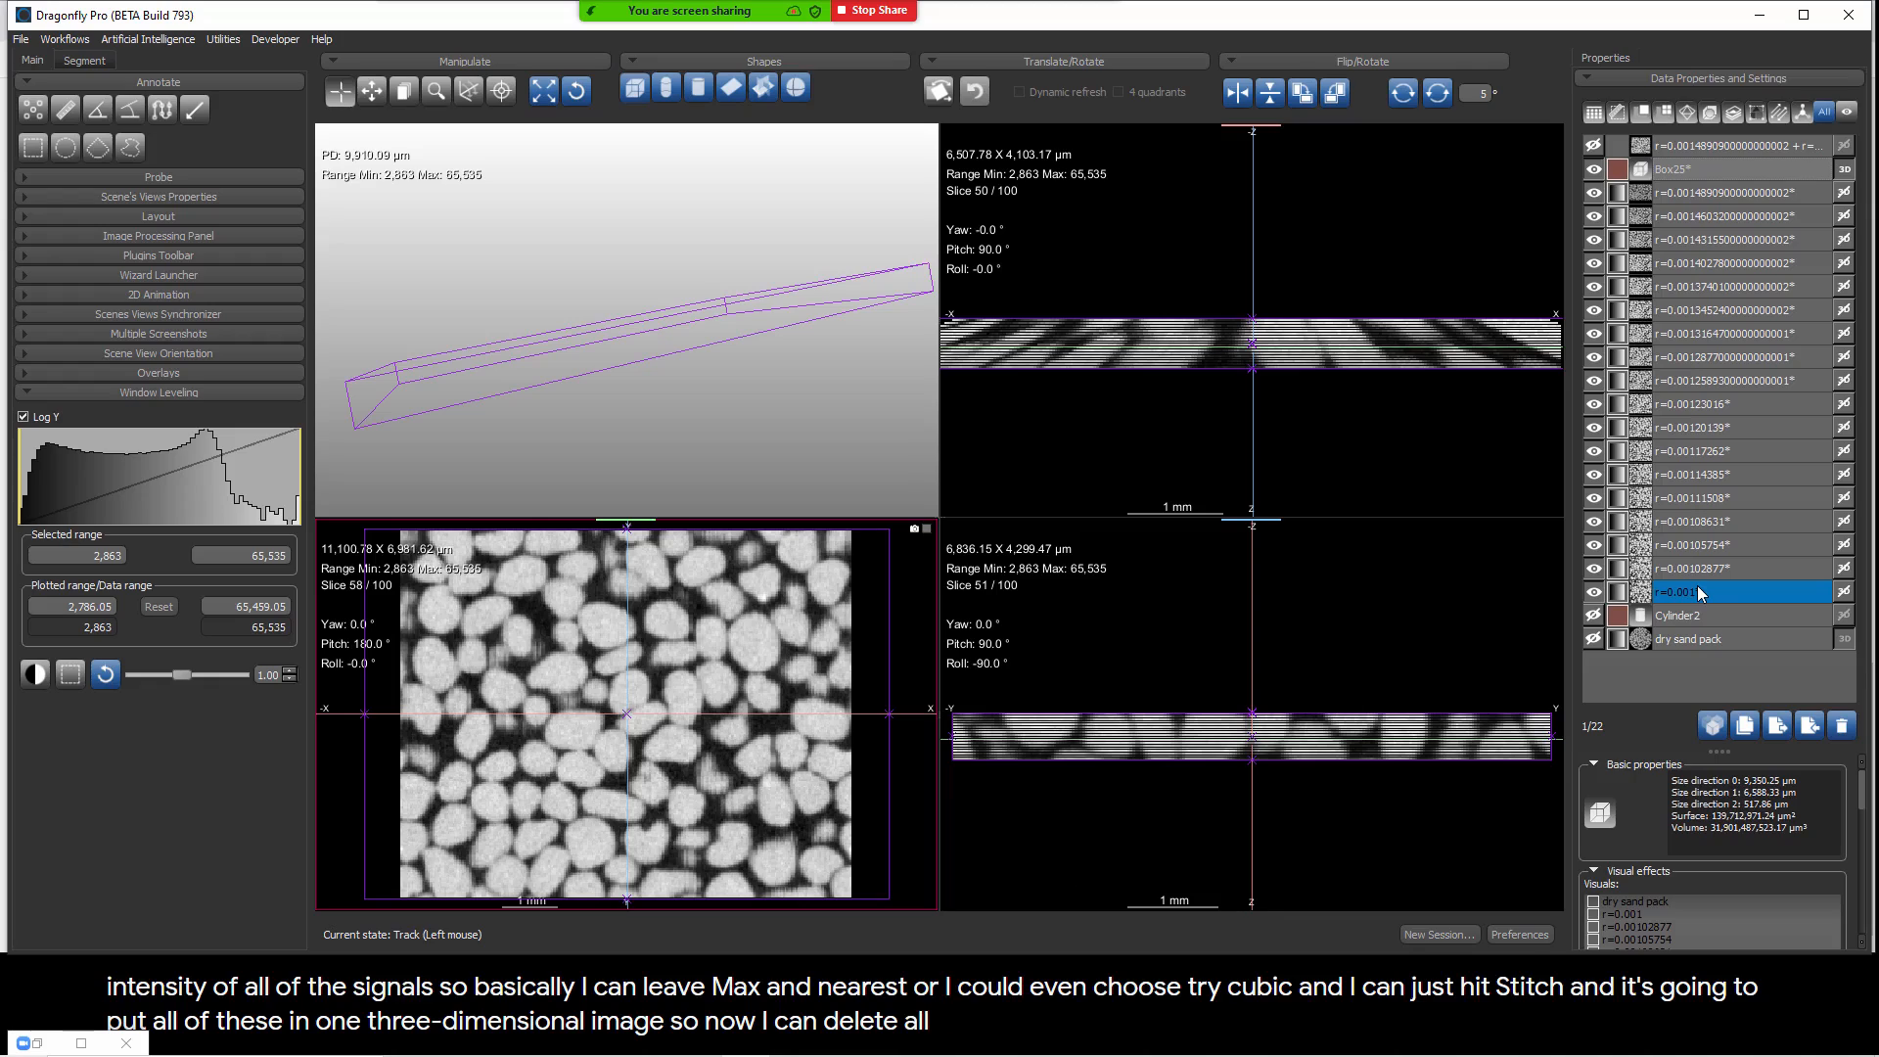
shift+click(1698, 587)
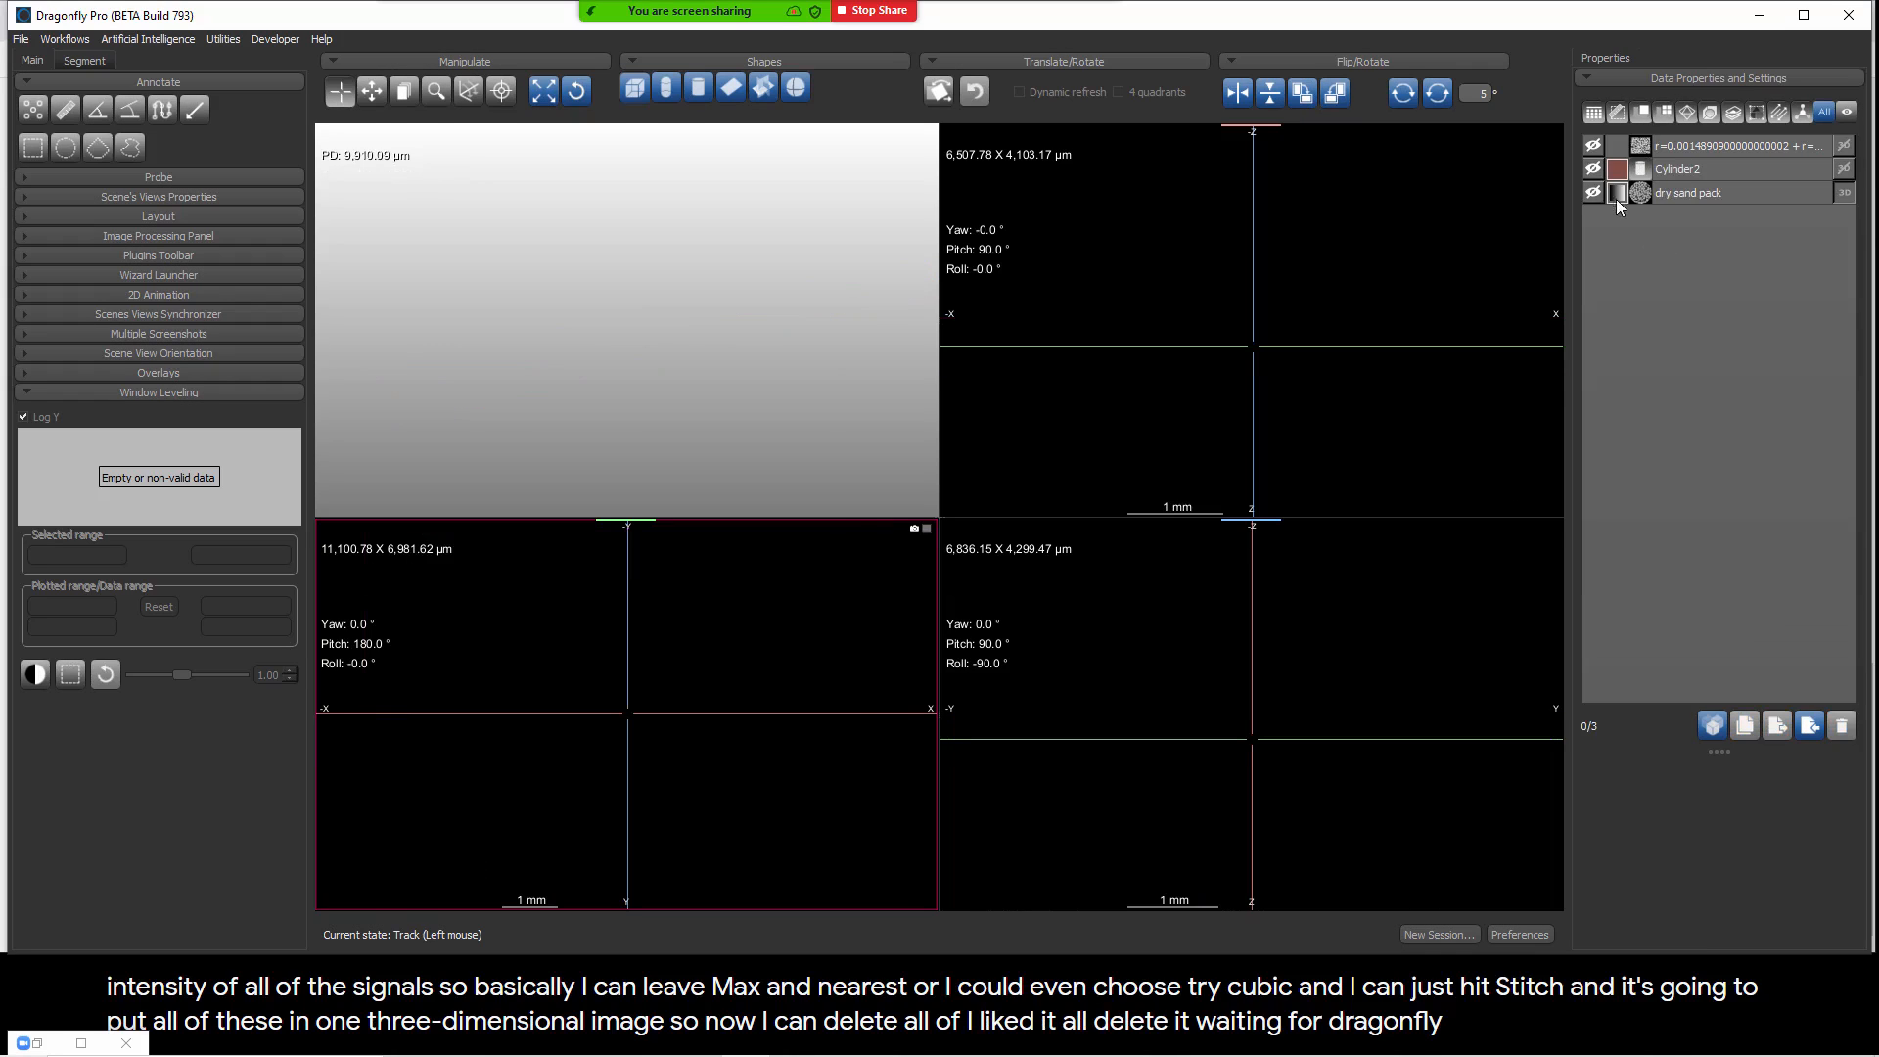
Step: Show the stitched 3D image to slice through its radii, and delete it
click(1594, 146)
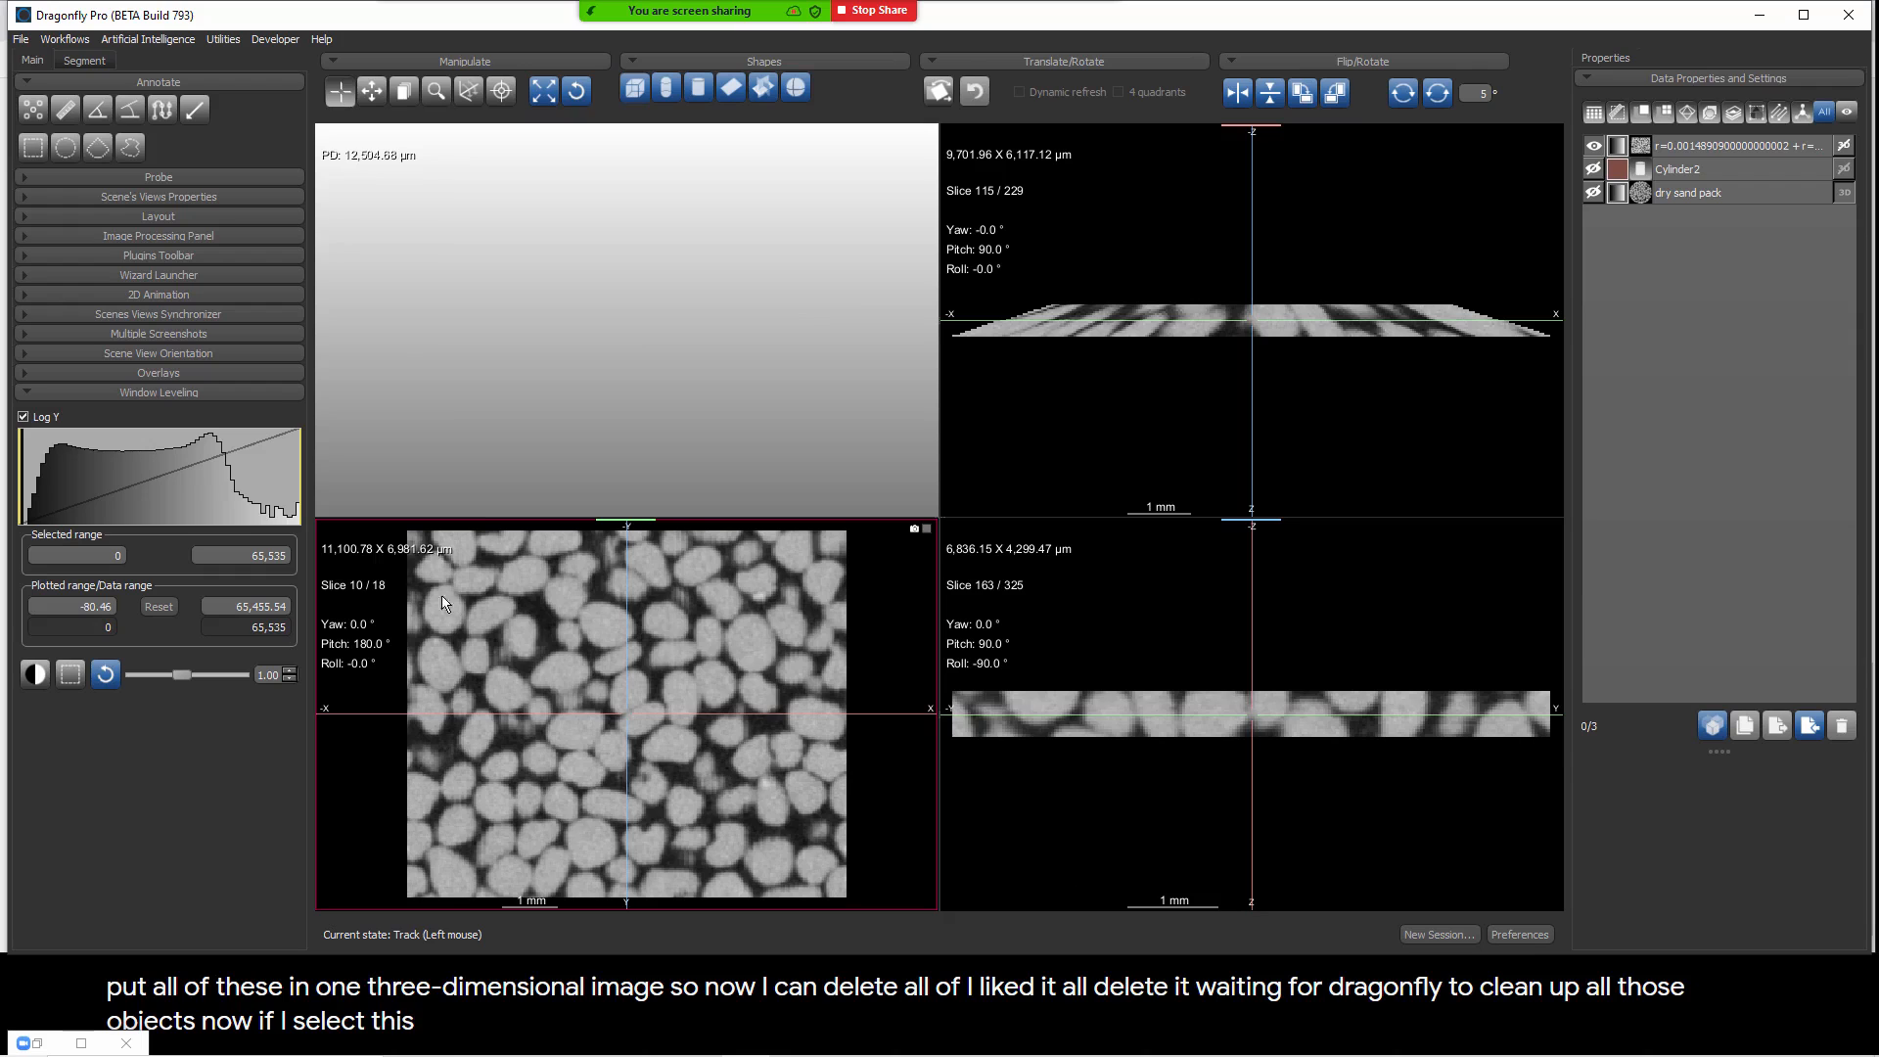
drag(356, 587, 408, 617)
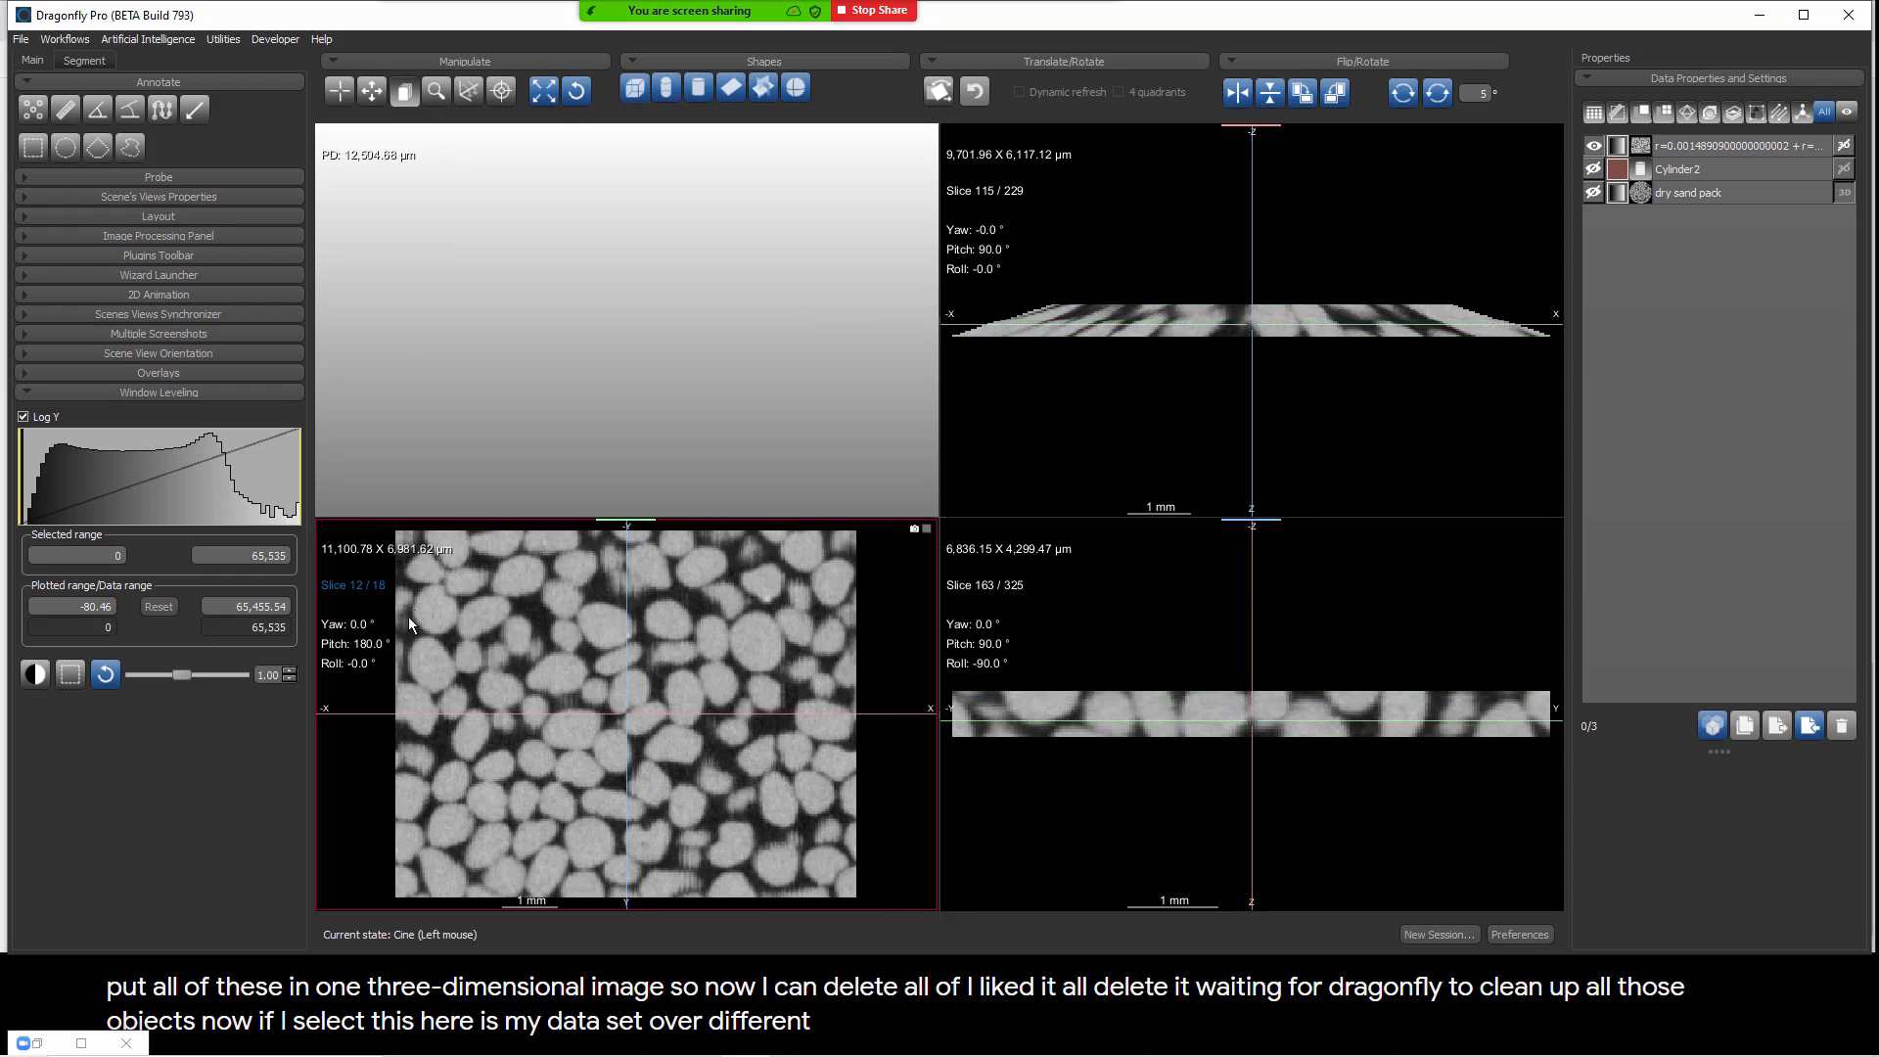
click(1690, 147)
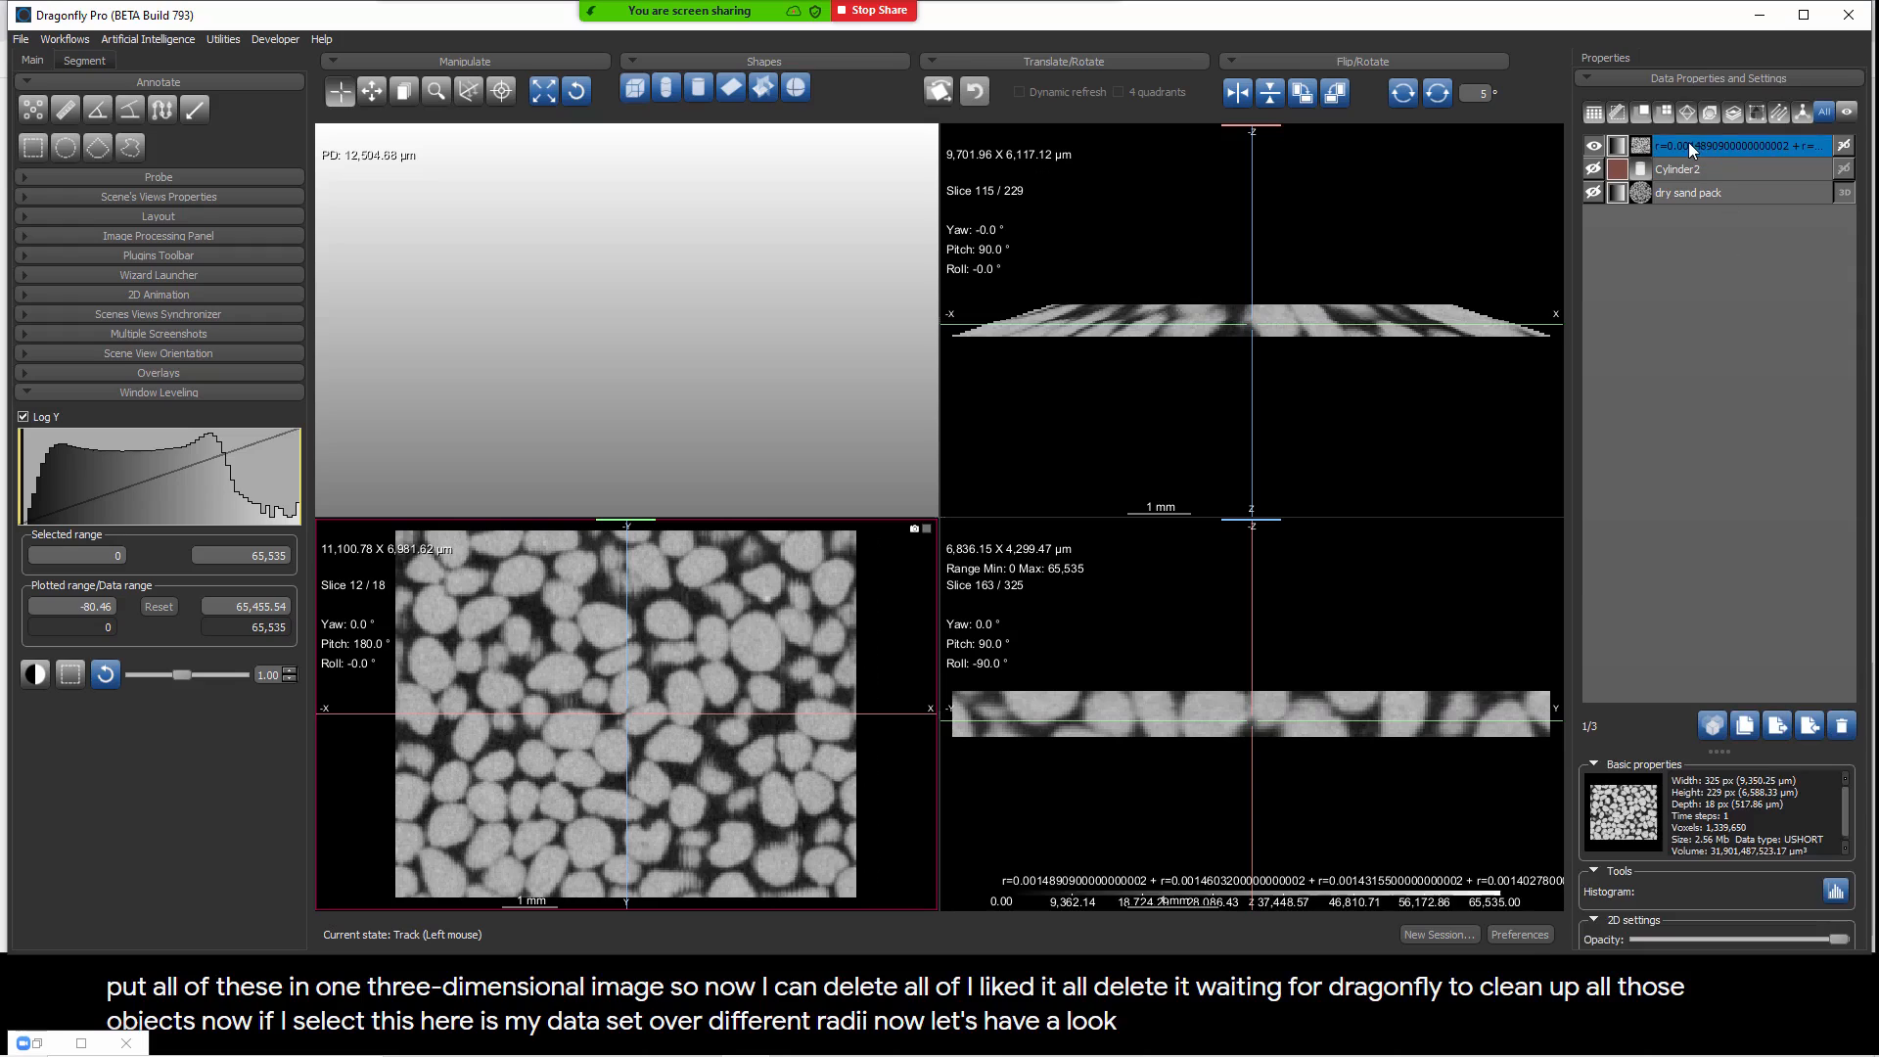
click(1843, 726)
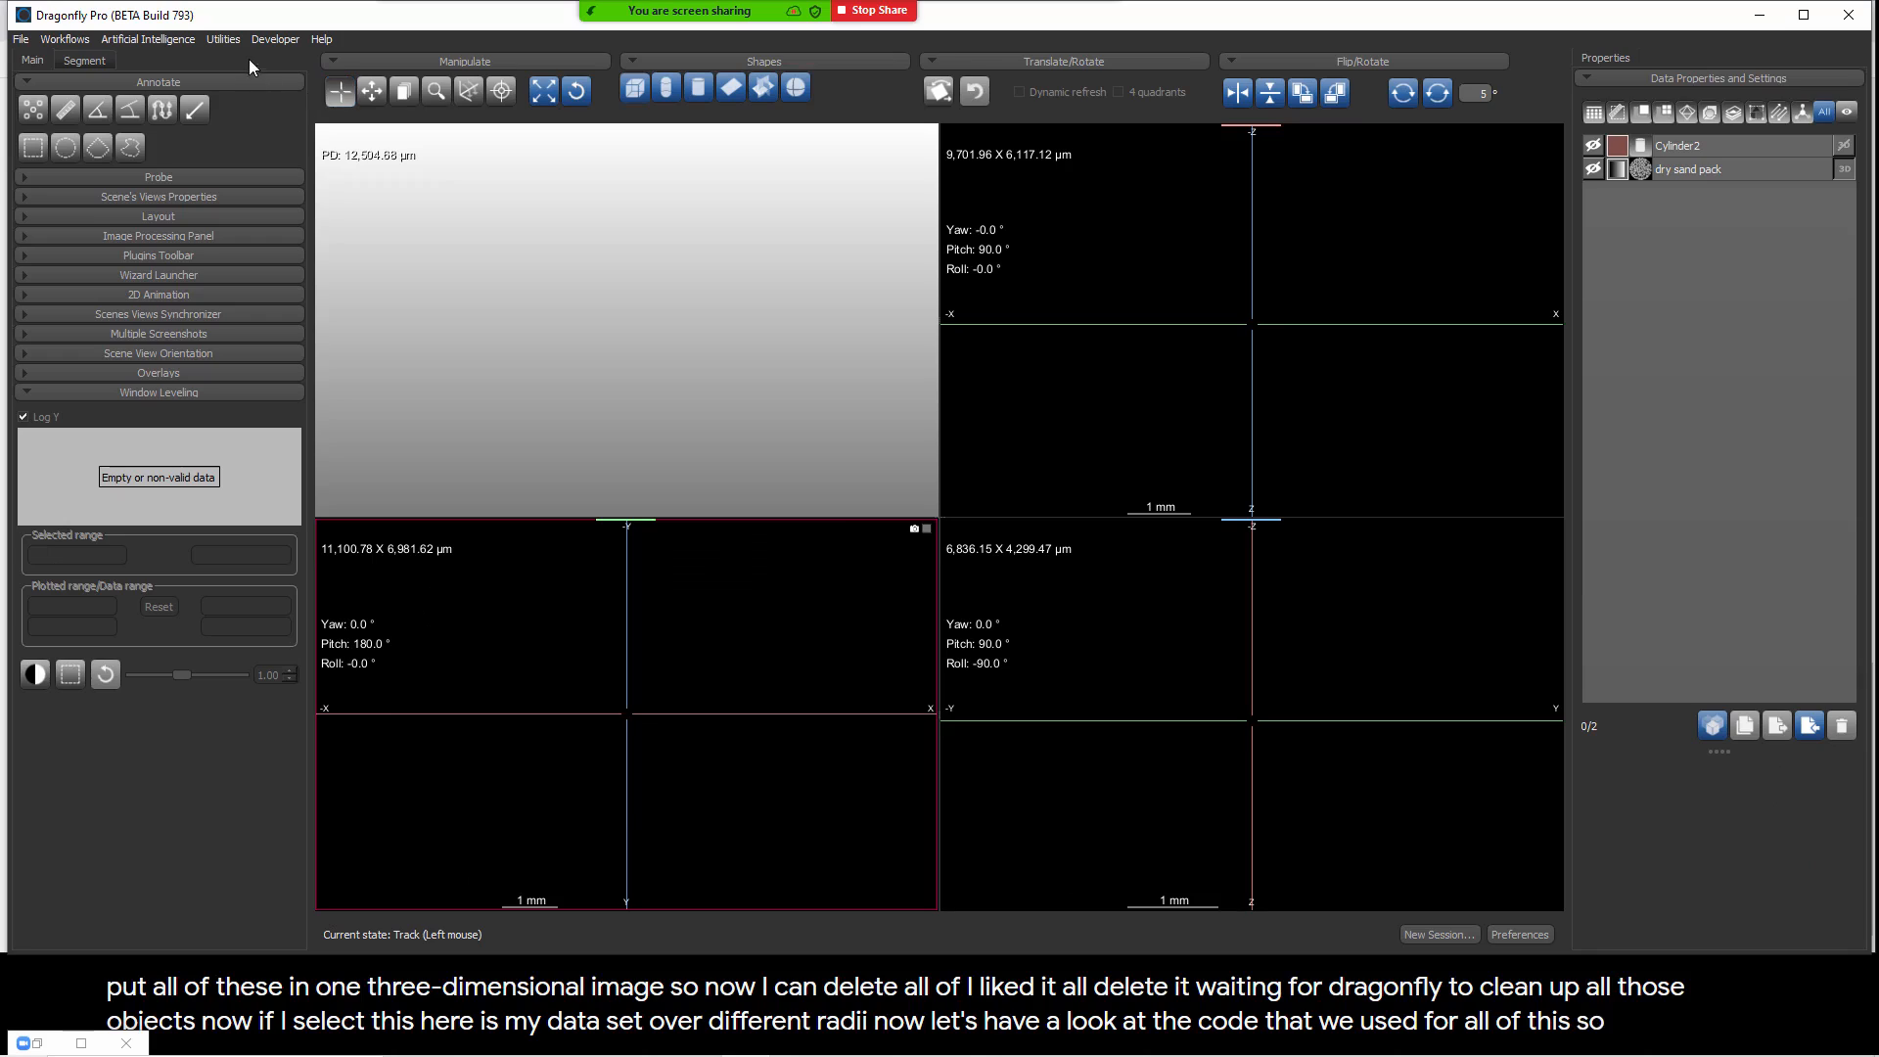
click(227, 40)
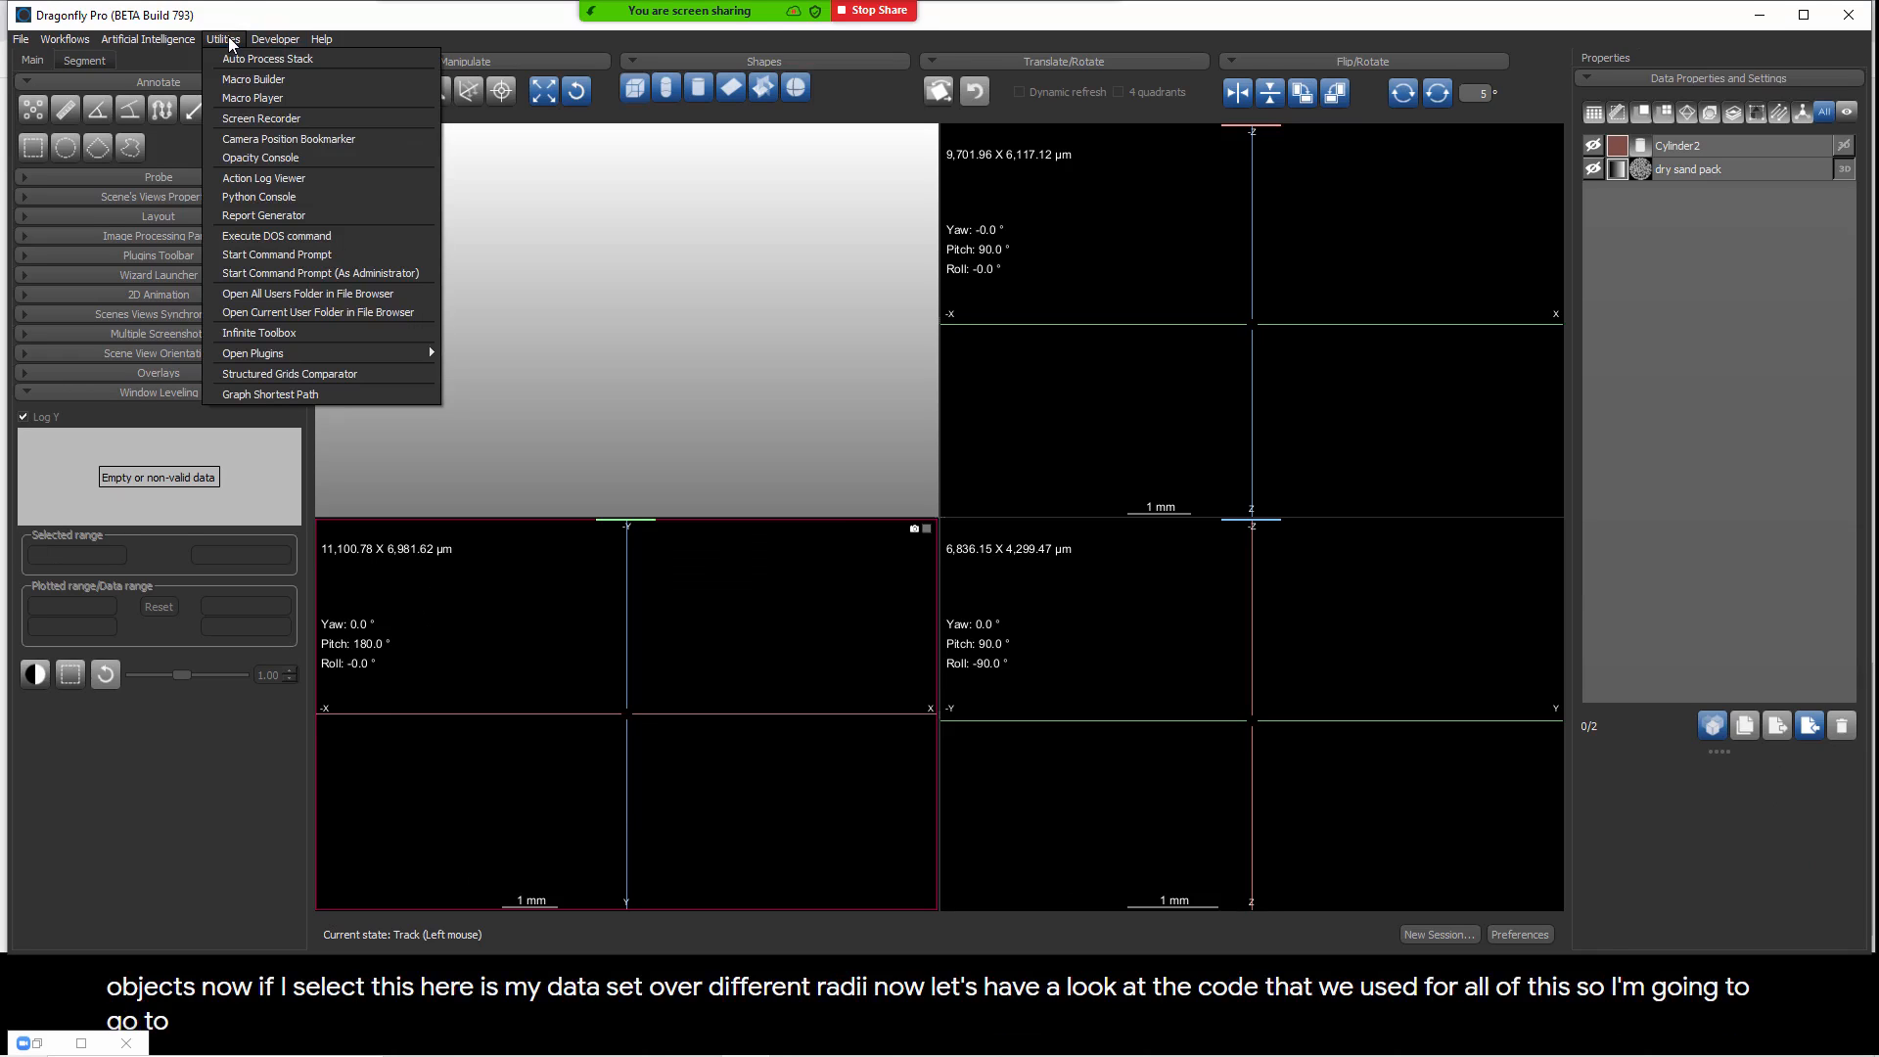
click(250, 96)
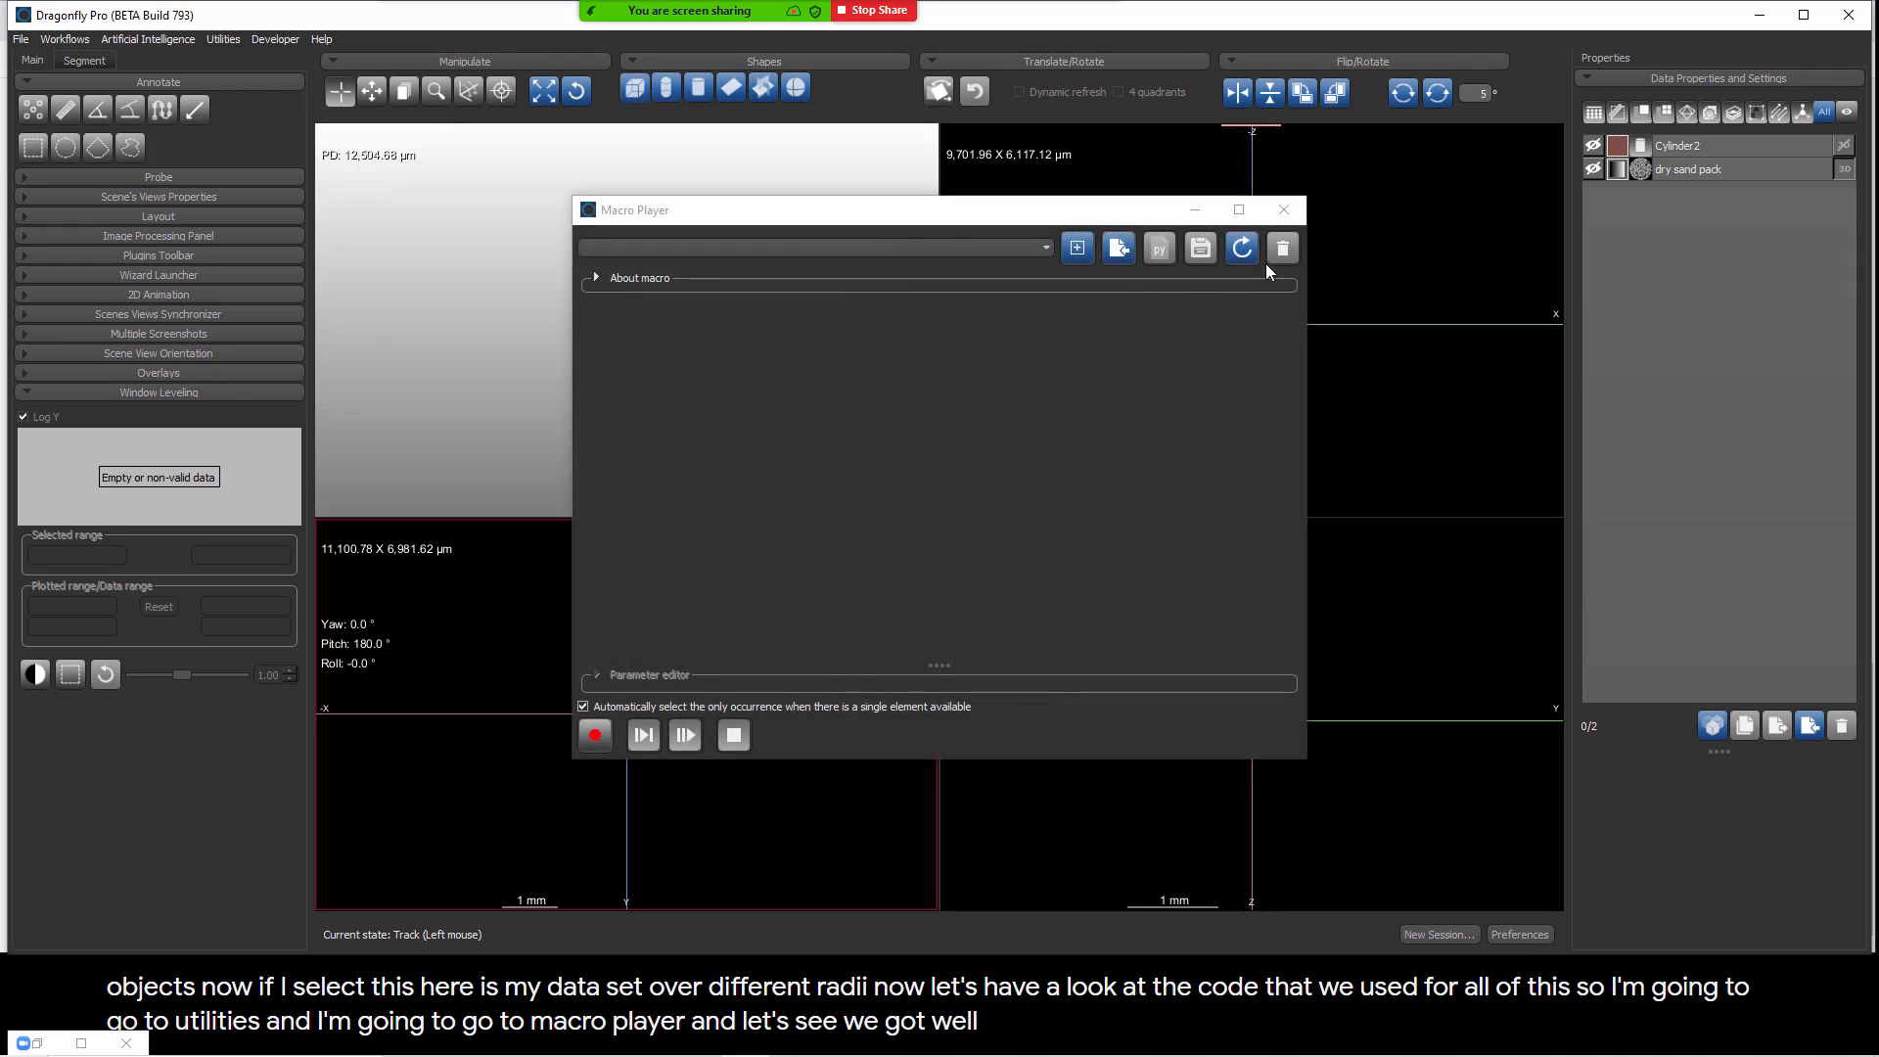
click(1283, 210)
click(274, 39)
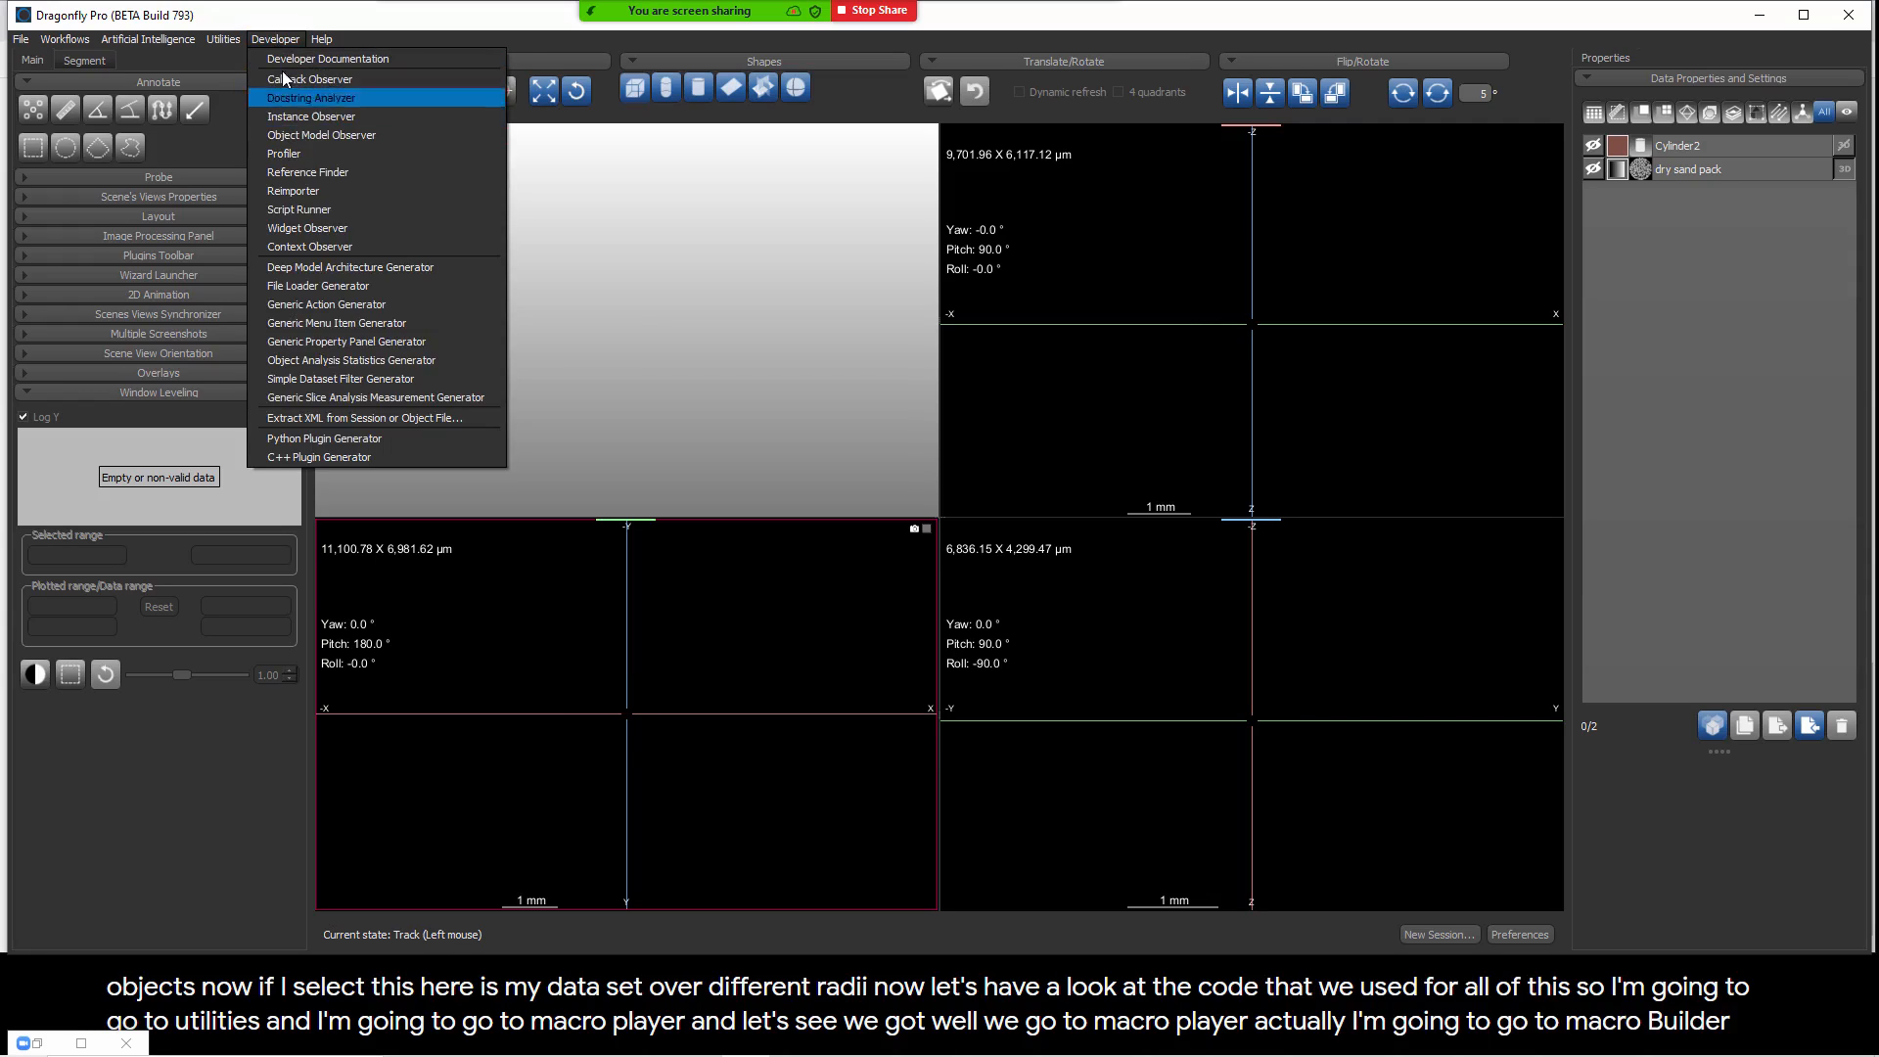
Step: Launch the Macro Builder, load the SoupCanWrapperOverRadiusRange macro and maximize the window
mouse_move(237, 38)
click(249, 84)
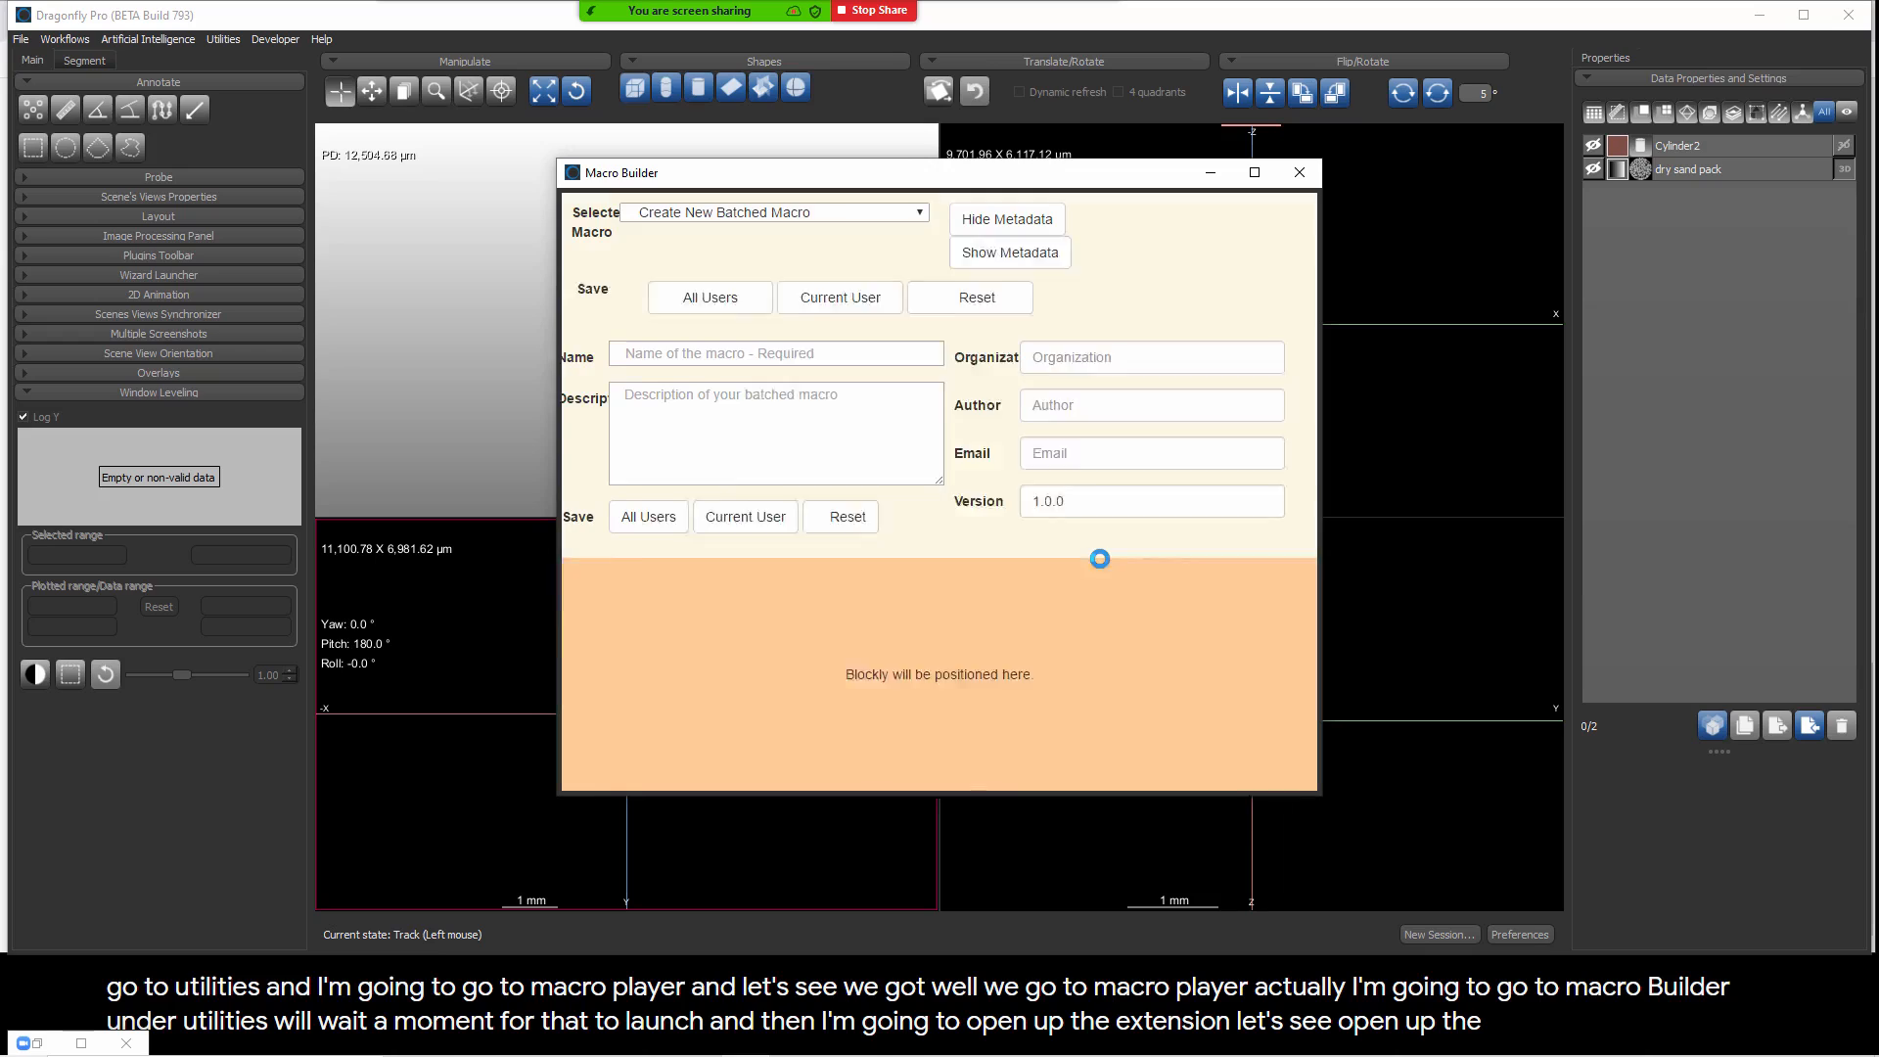
click(922, 214)
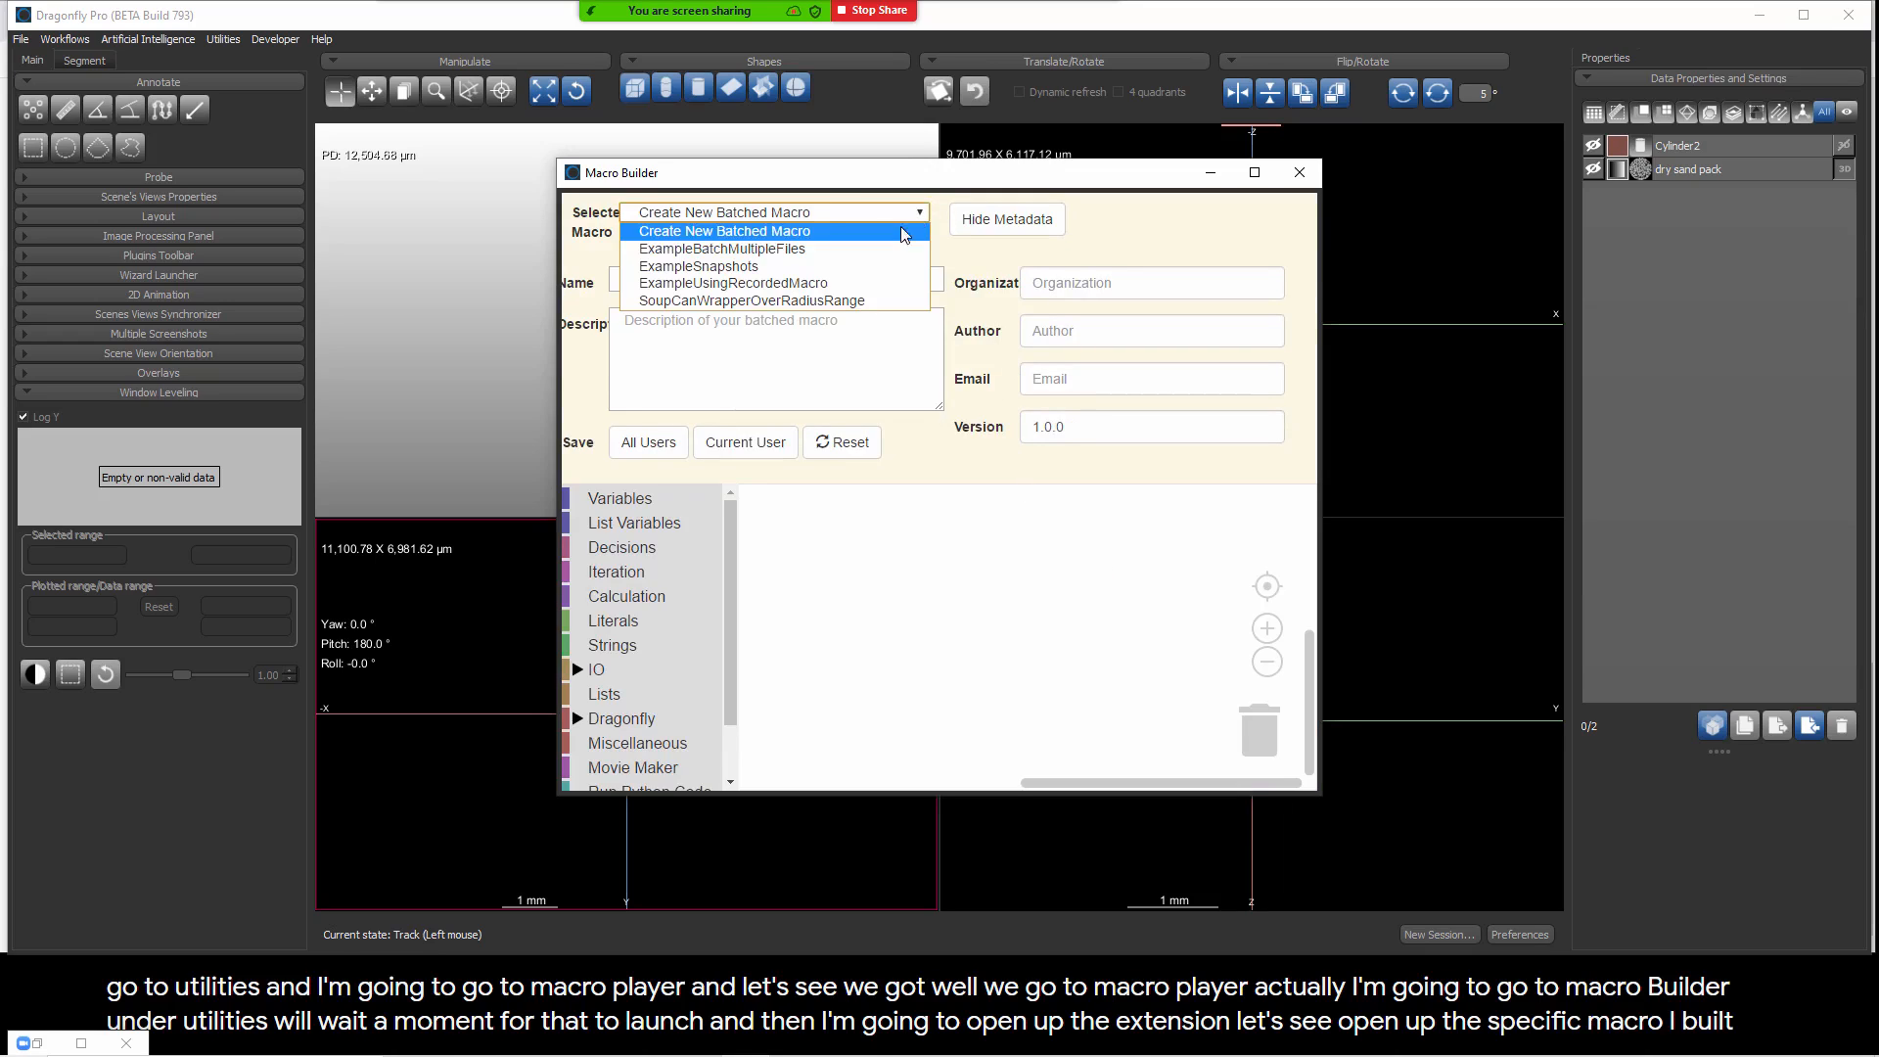
click(820, 301)
click(1255, 172)
Step: Examine the macro's blocks from the radius prompts through the extraction loop to the image publishing, and minimize the Macro Builder
click(1823, 923)
click(1823, 923)
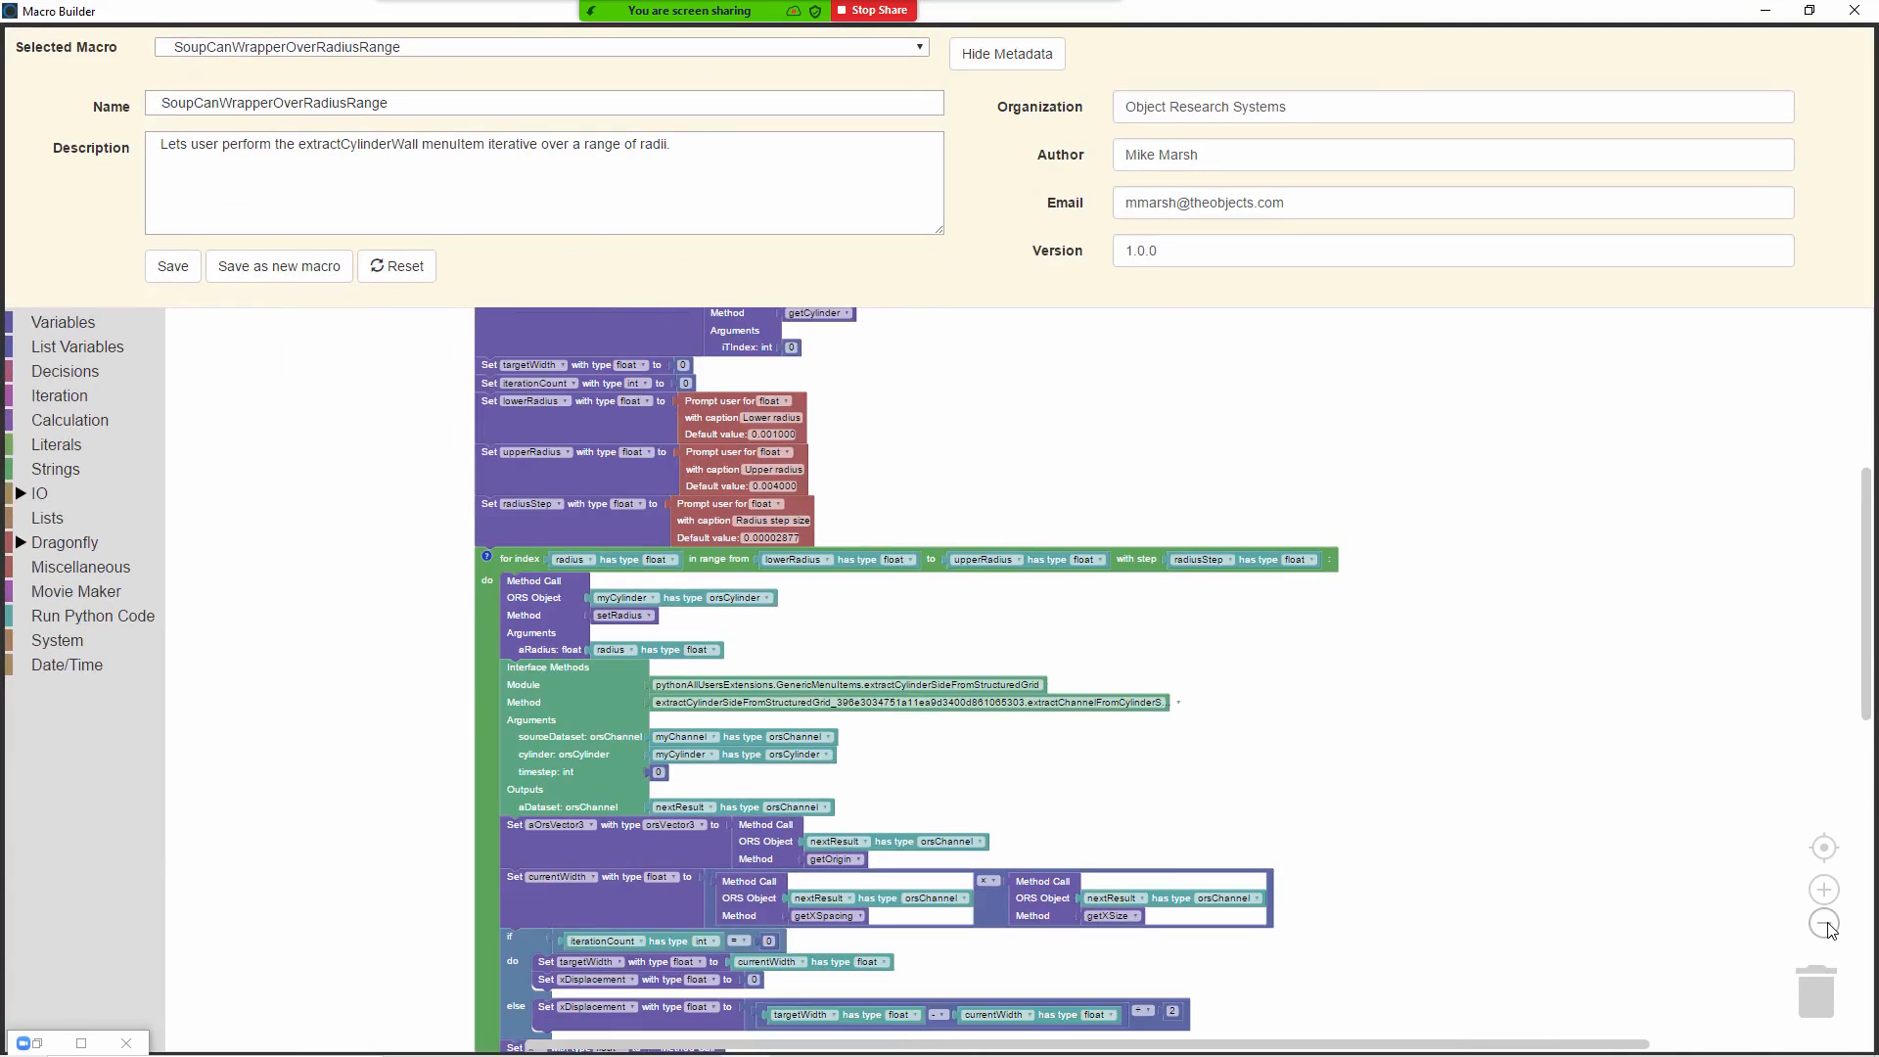
click(1823, 923)
drag(1865, 723, 1866, 647)
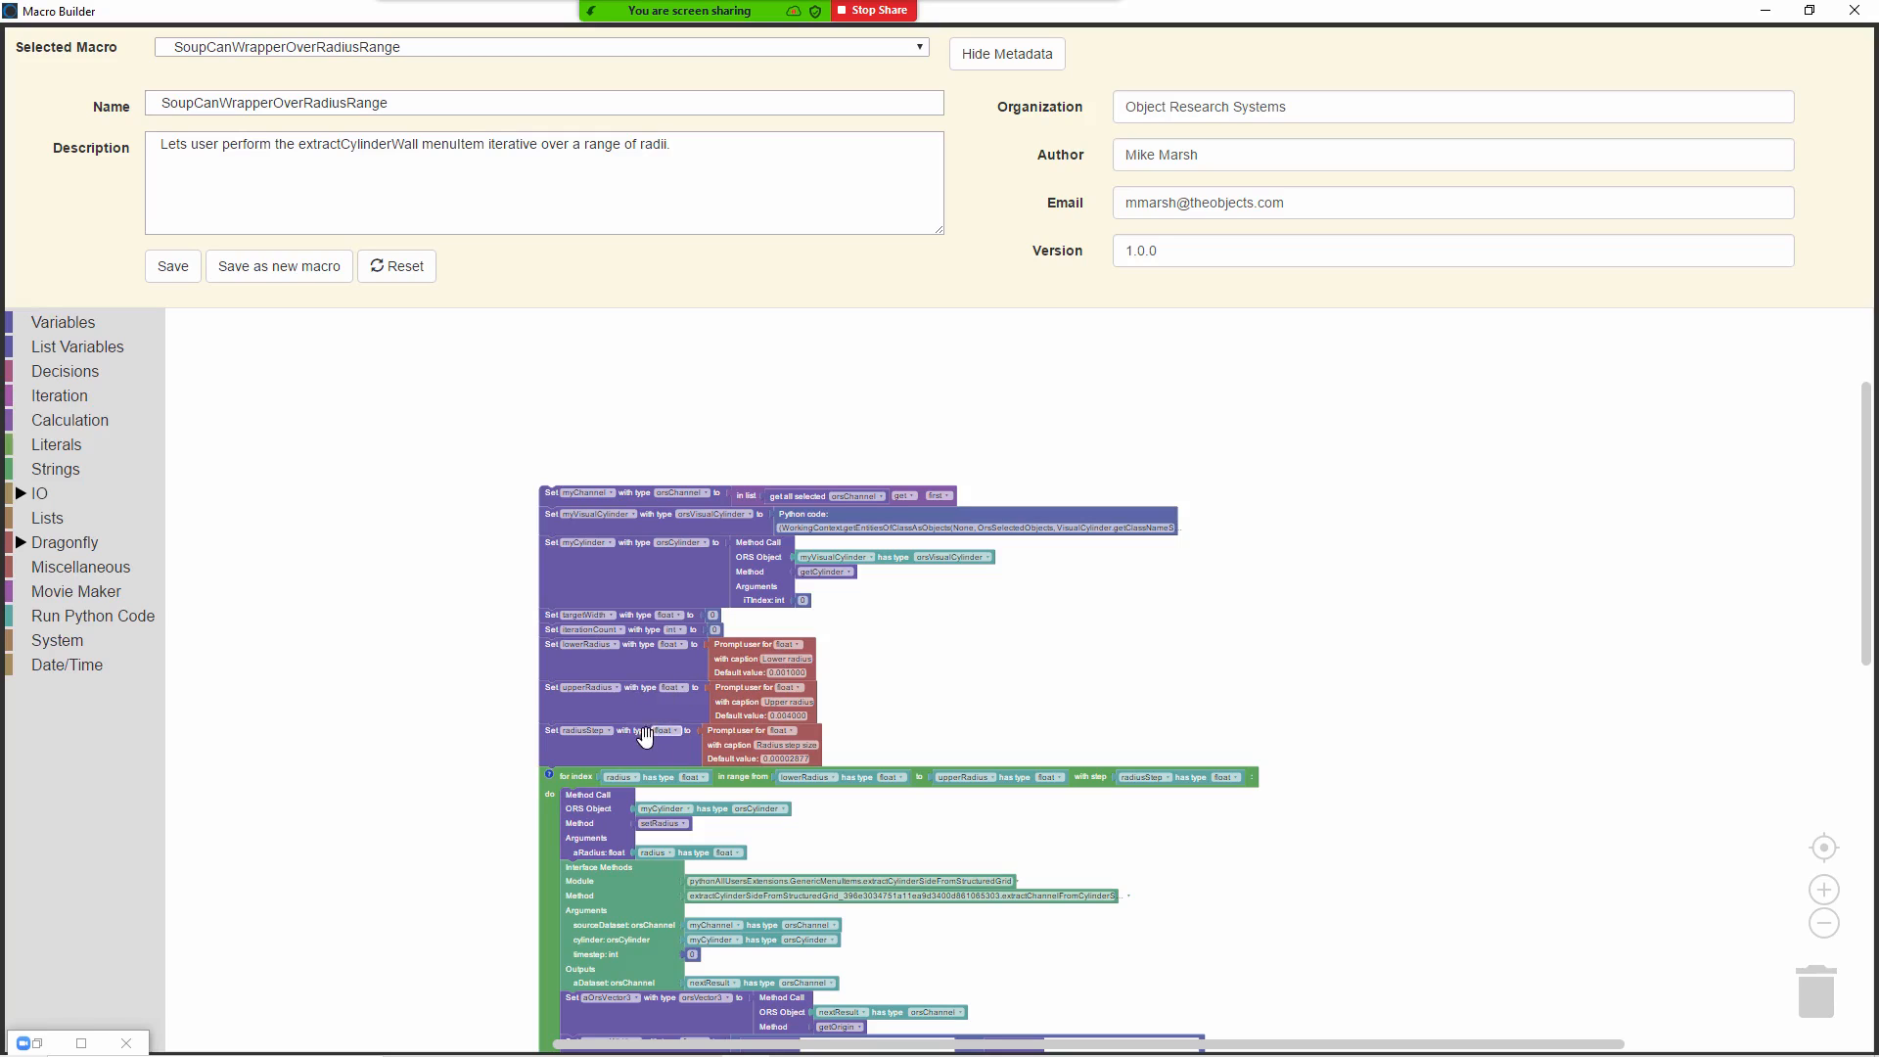
drag(1867, 585, 1874, 715)
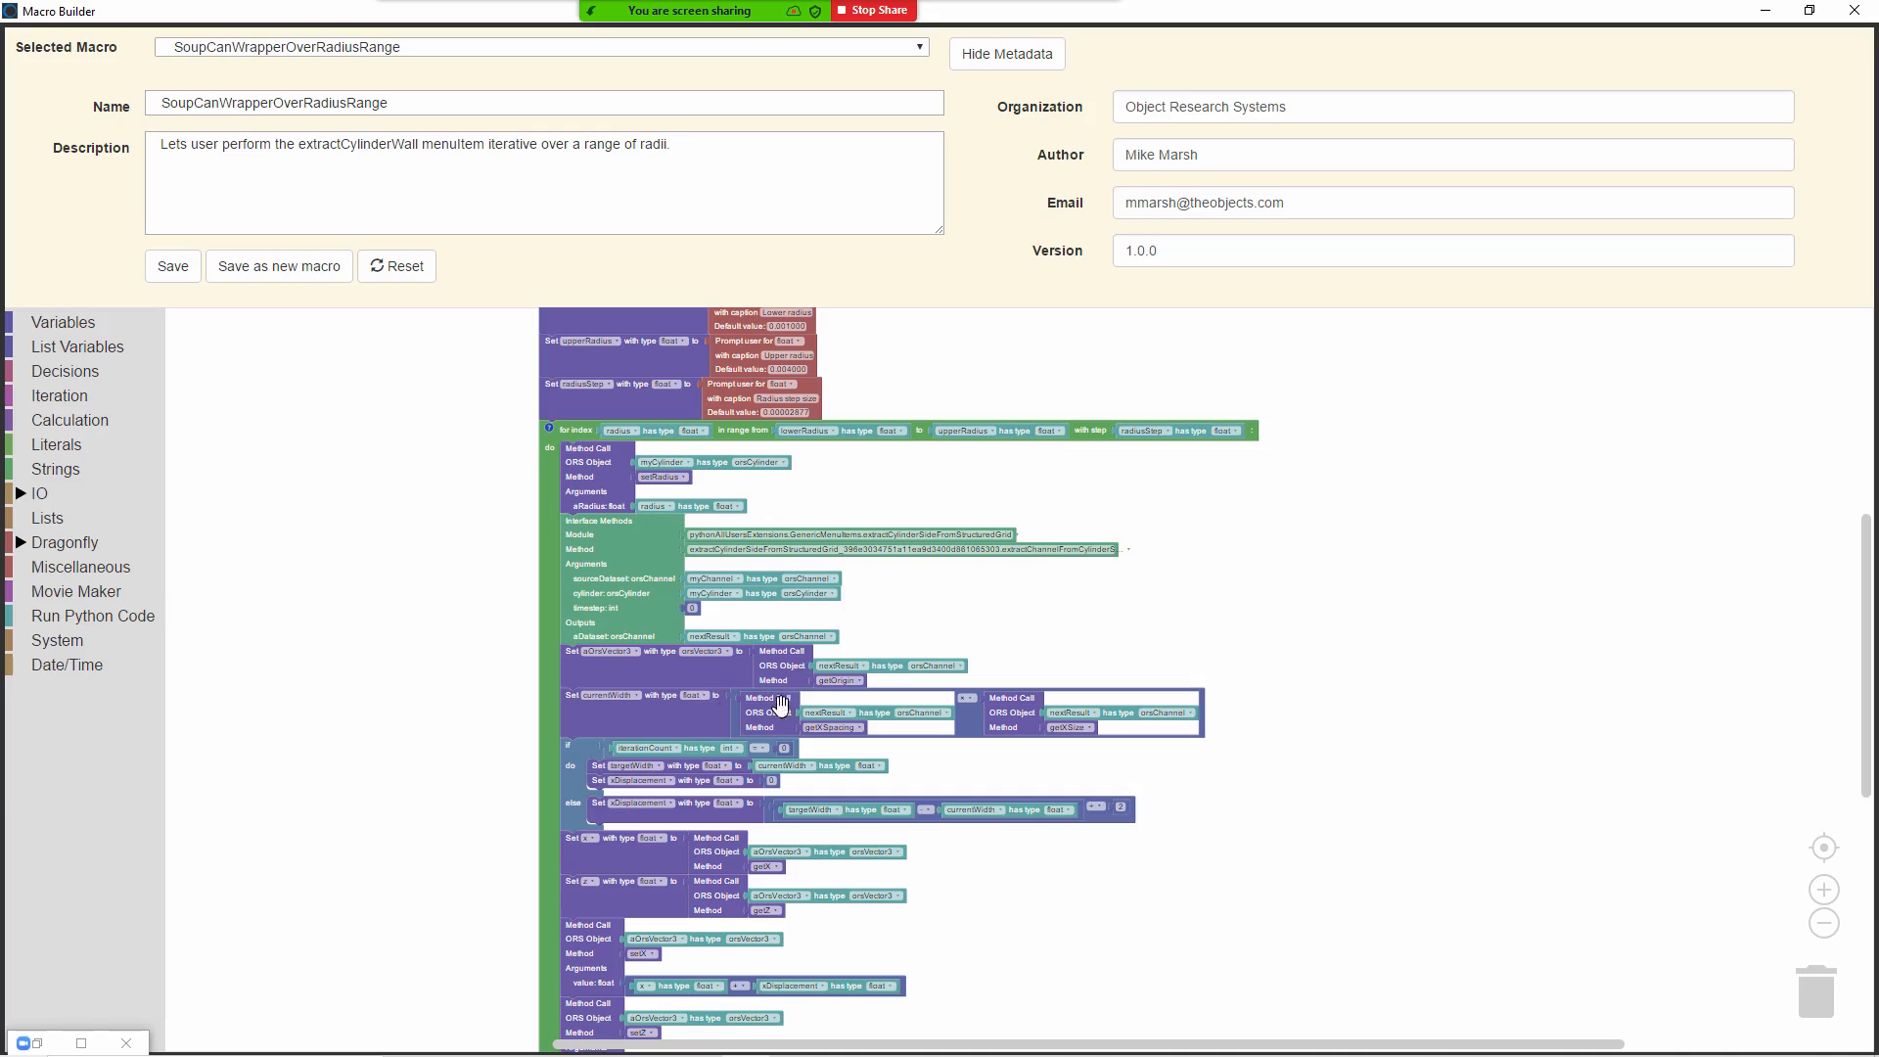
drag(1869, 646, 1869, 768)
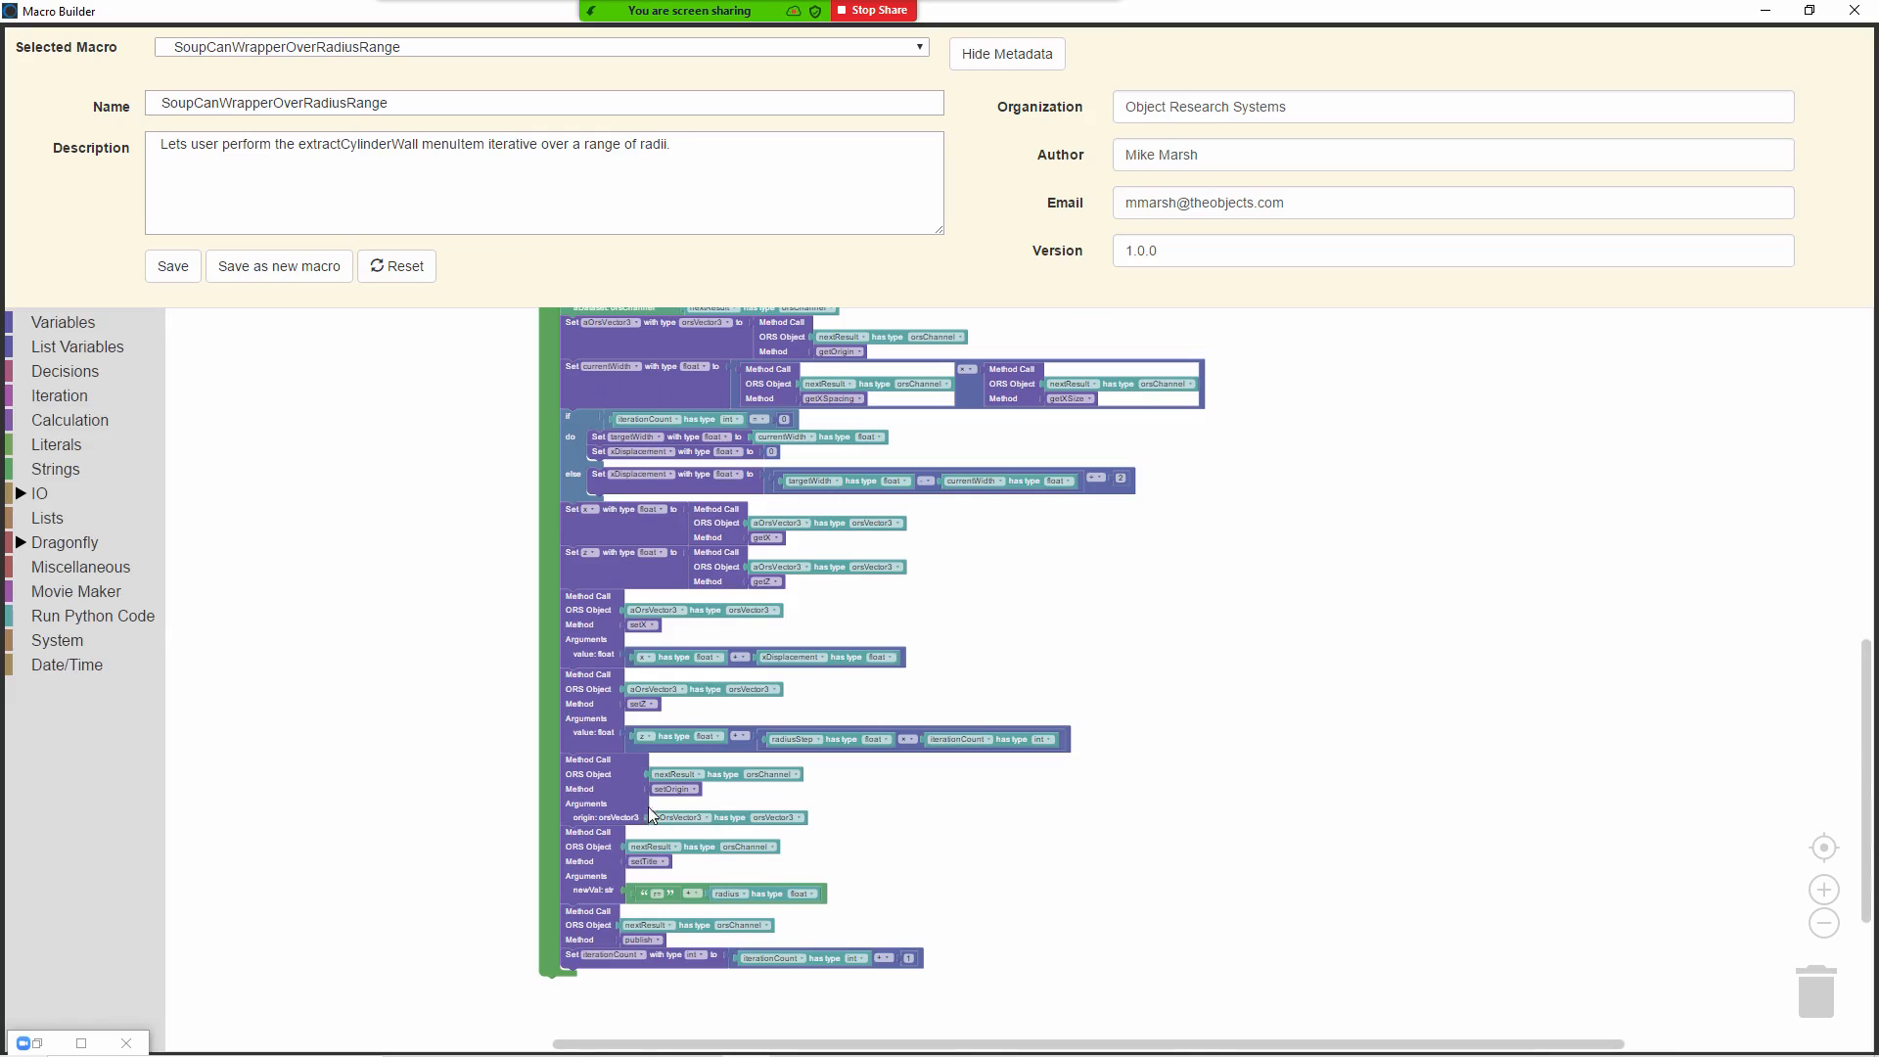
drag(1869, 839, 1871, 651)
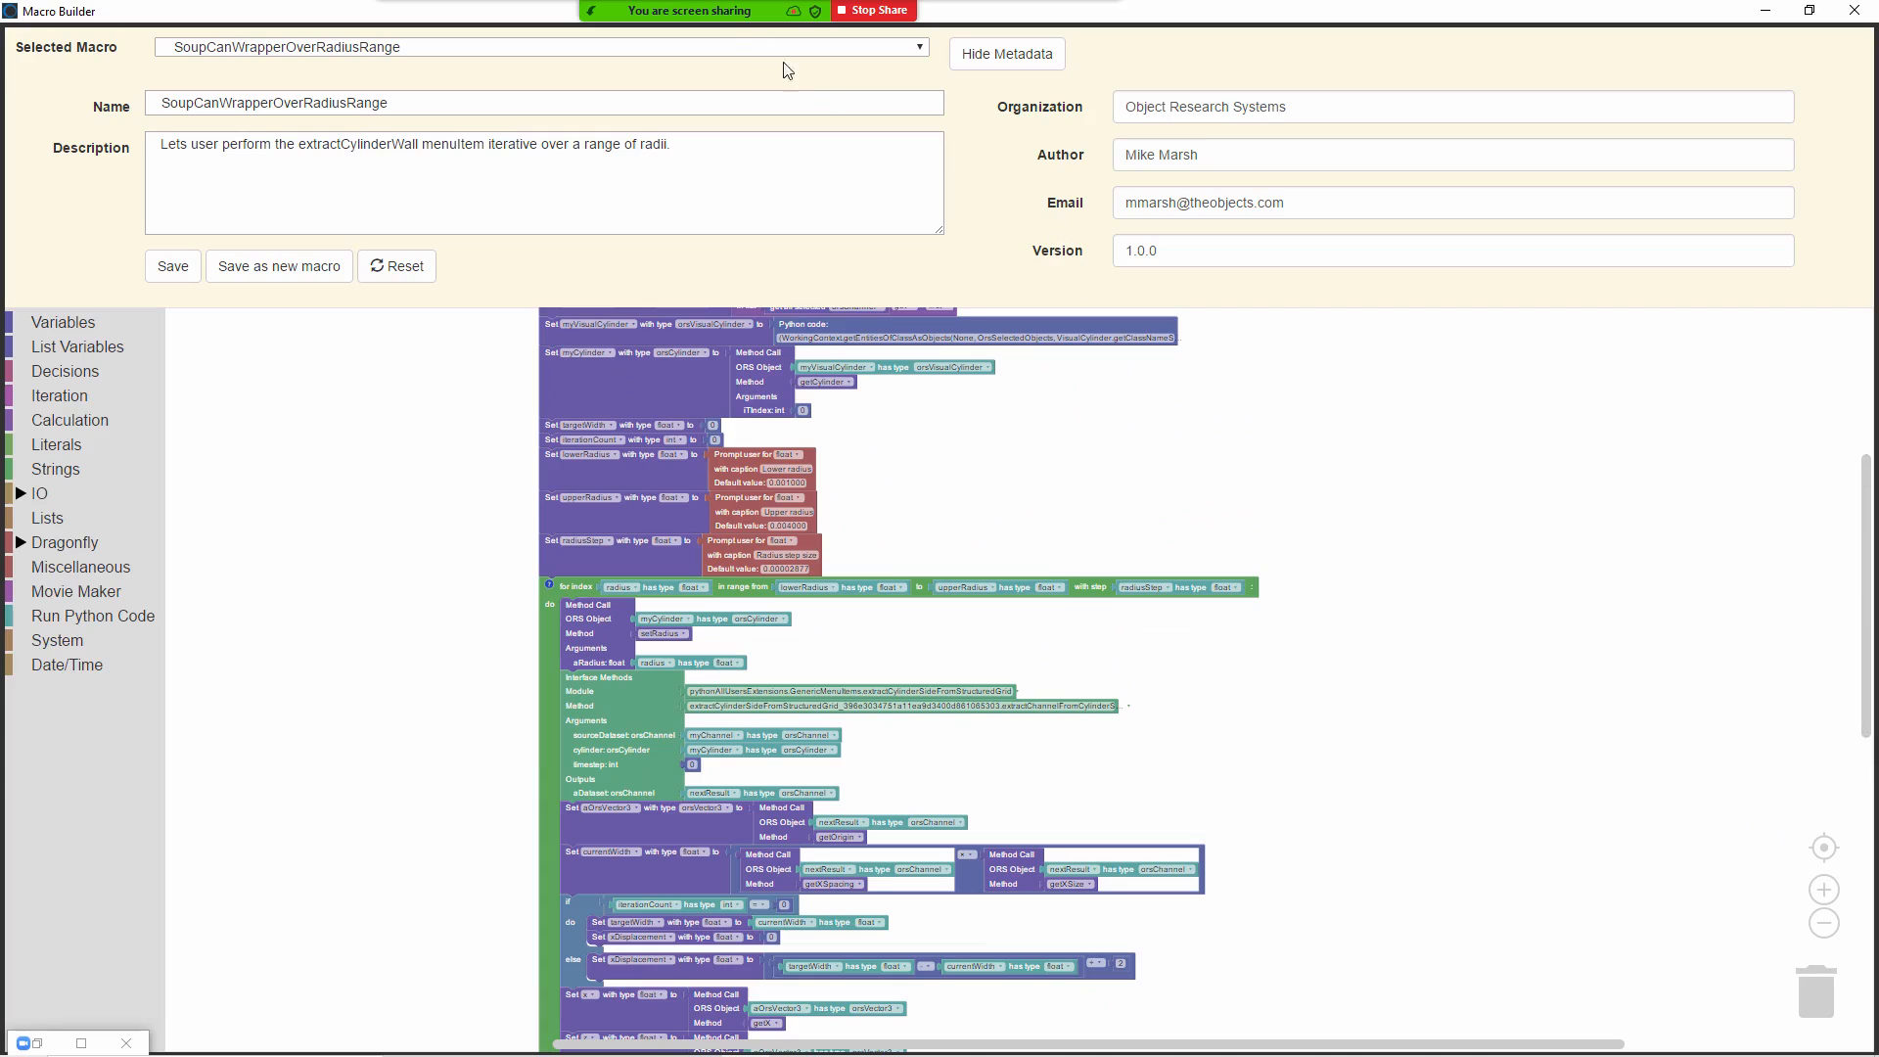
click(1765, 10)
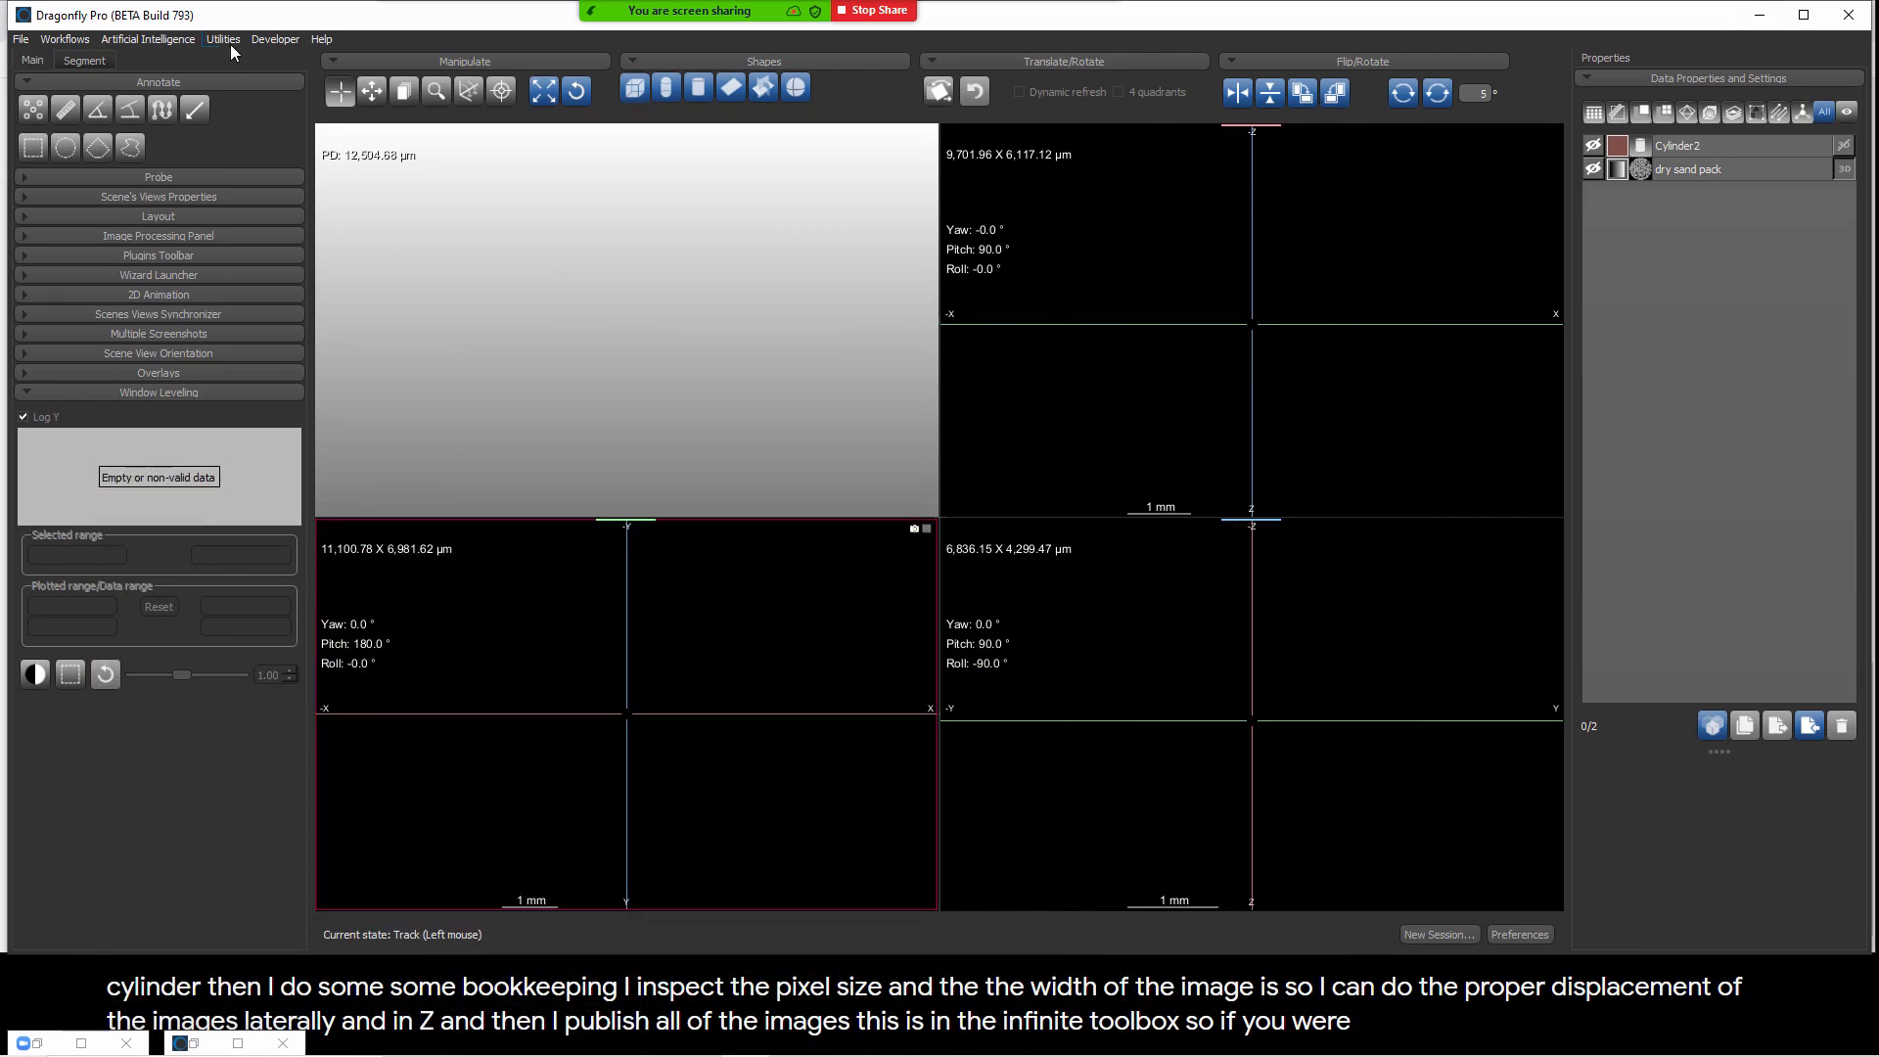
Step: Open the Infinite Toolbox and go to its Macros category
click(224, 38)
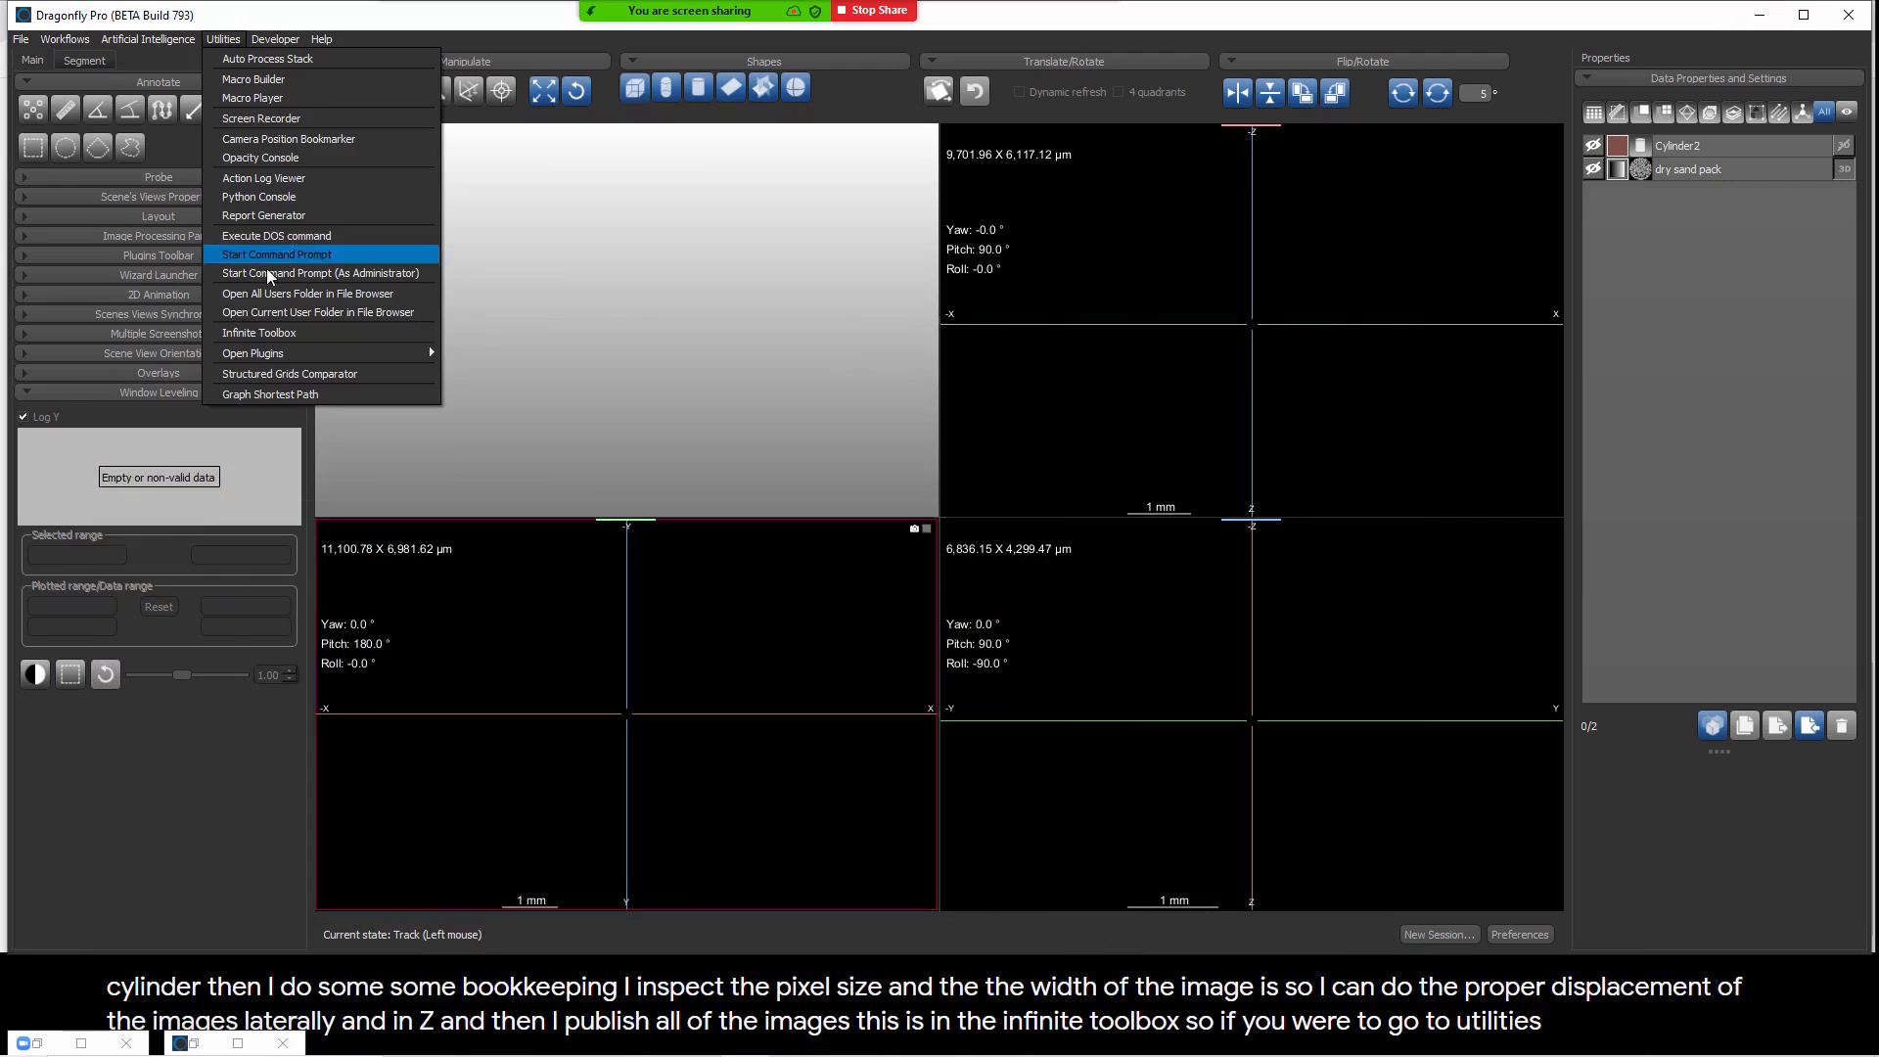
click(261, 333)
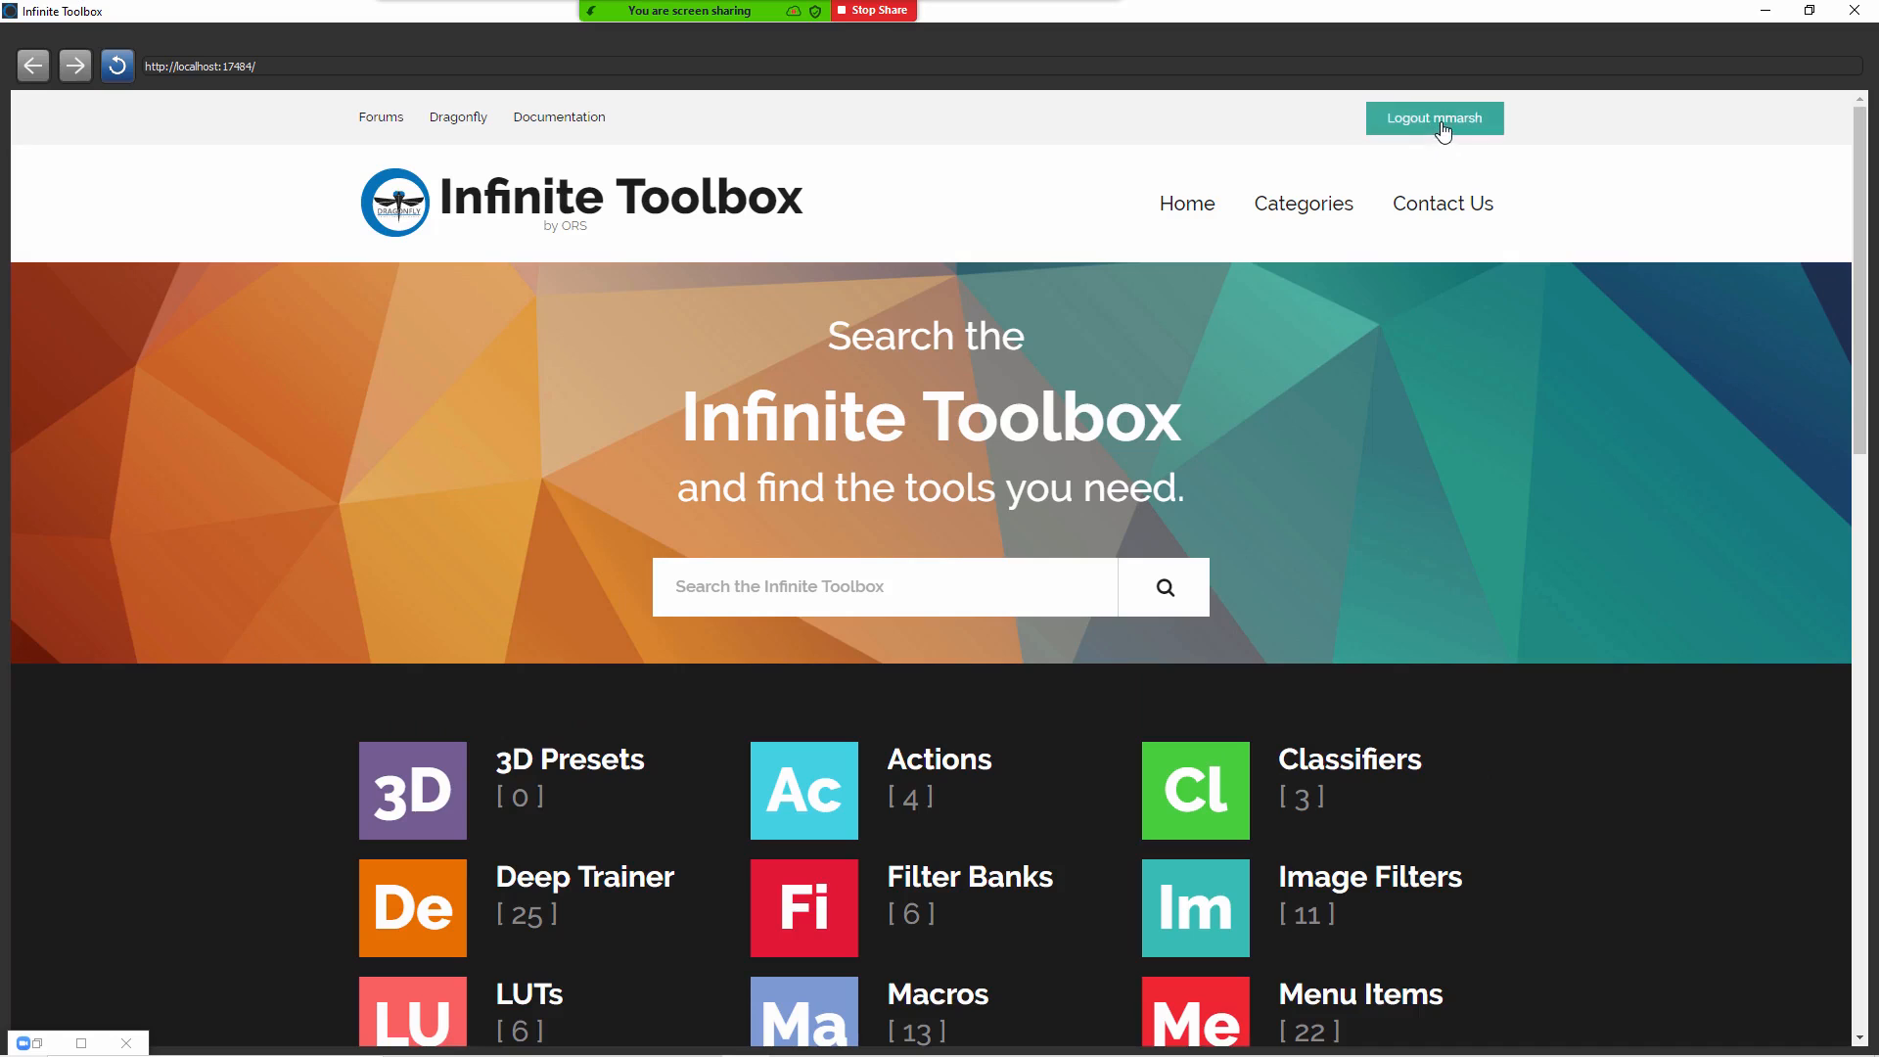
scroll(1407, 565, down, 2)
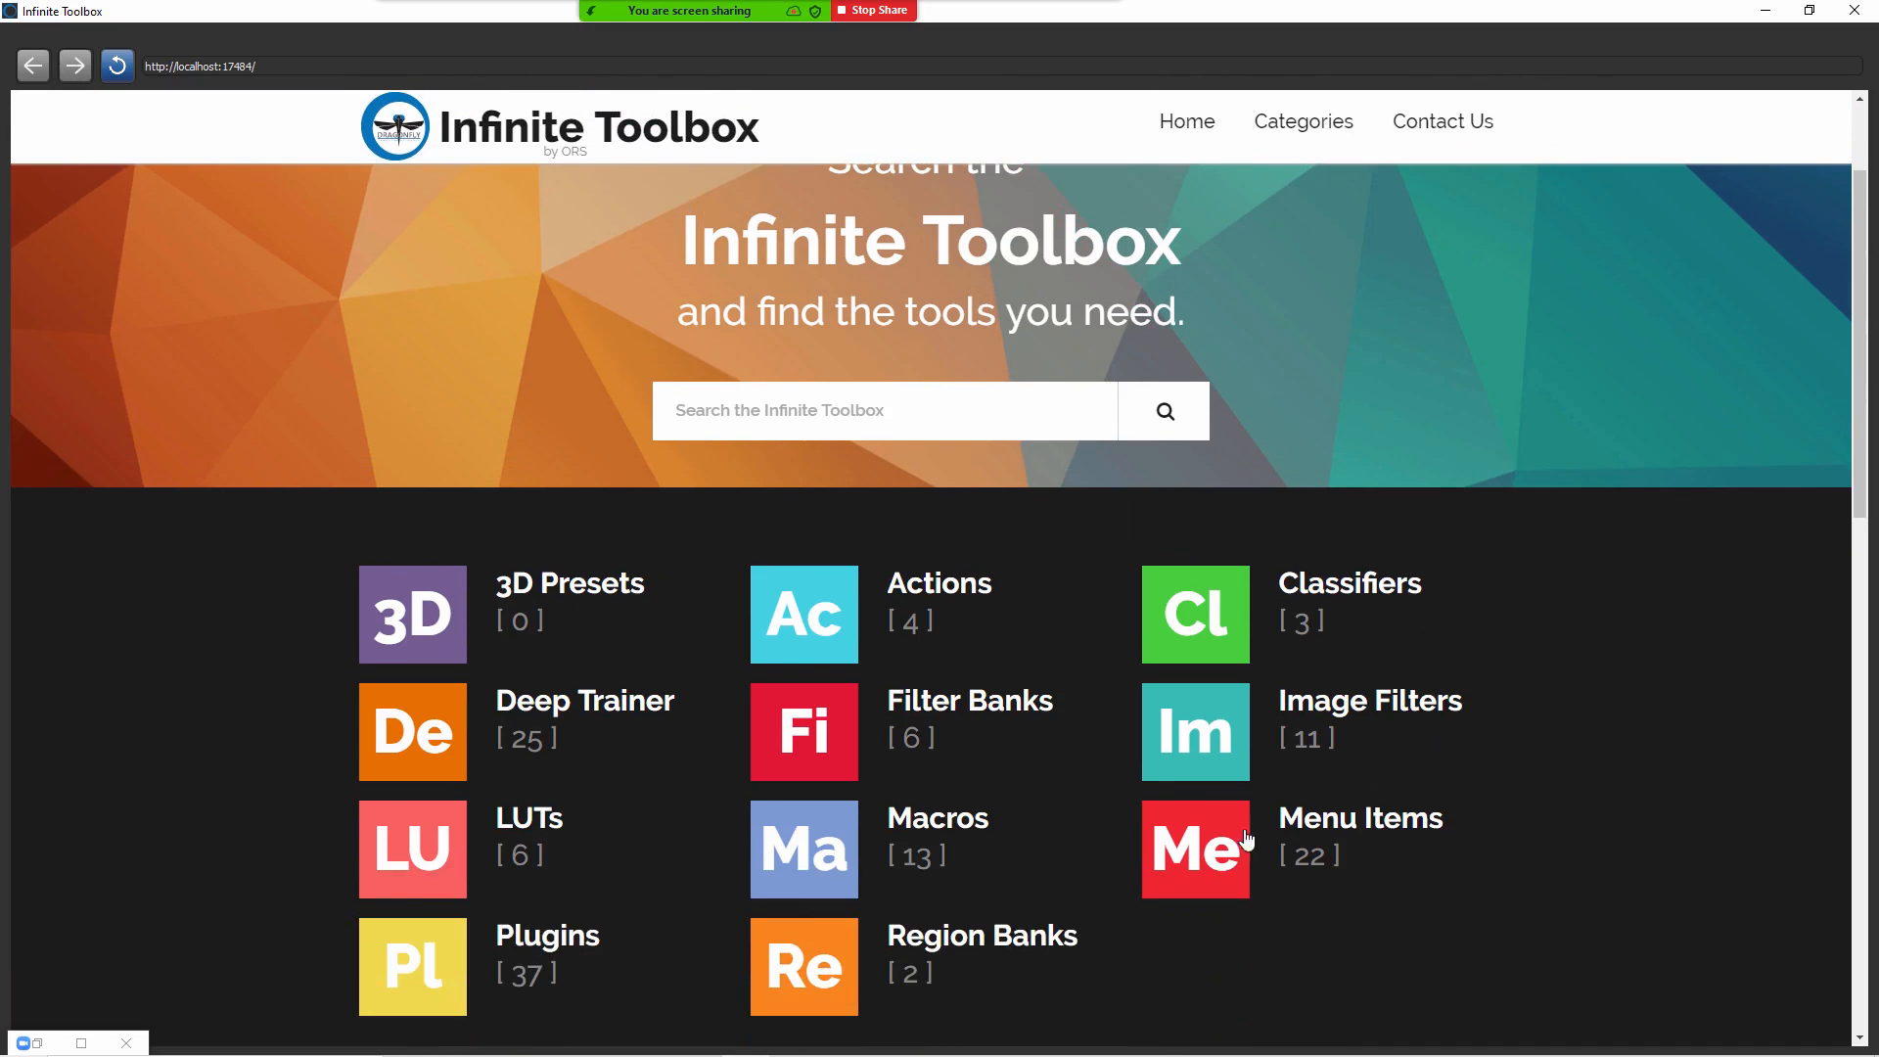
click(834, 839)
Step: Find SoupCanWrapperOverRadiusRange among the macros and review its details page, including the install options
scroll(836, 812, down, 6)
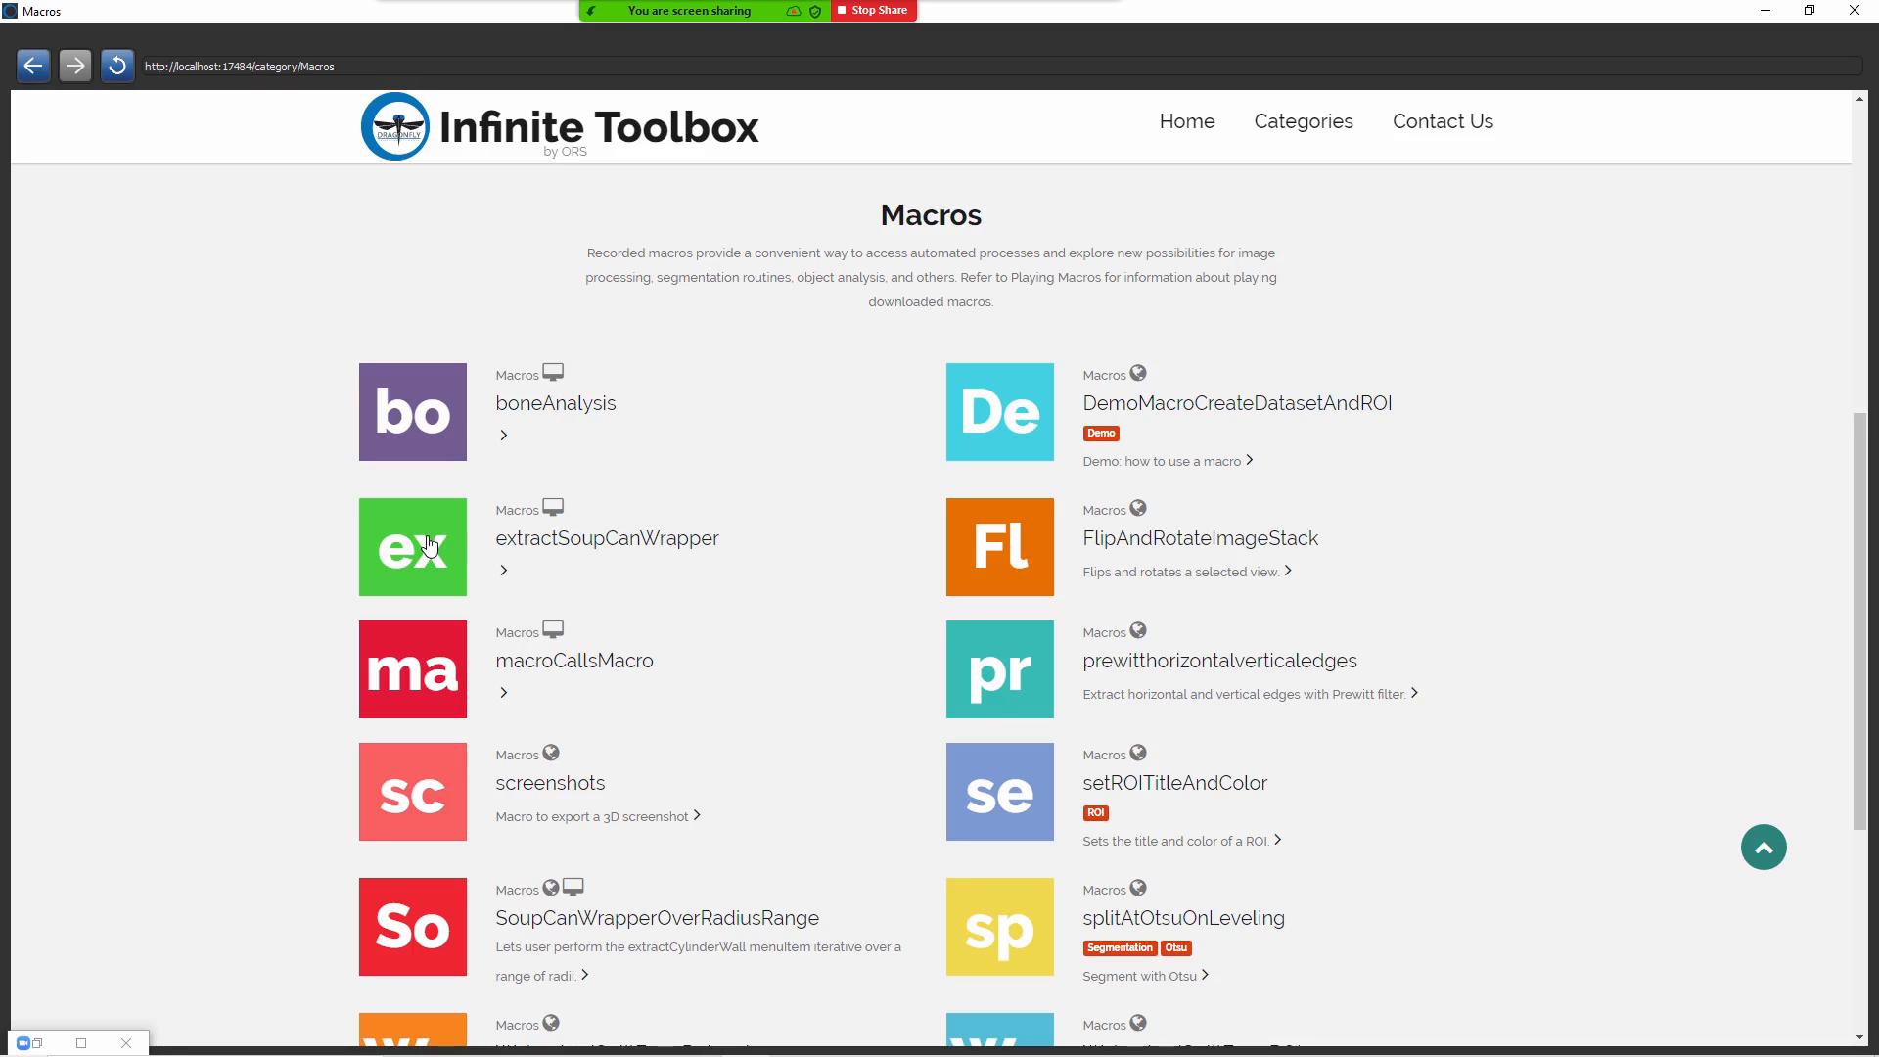
scroll(464, 726, down, 2)
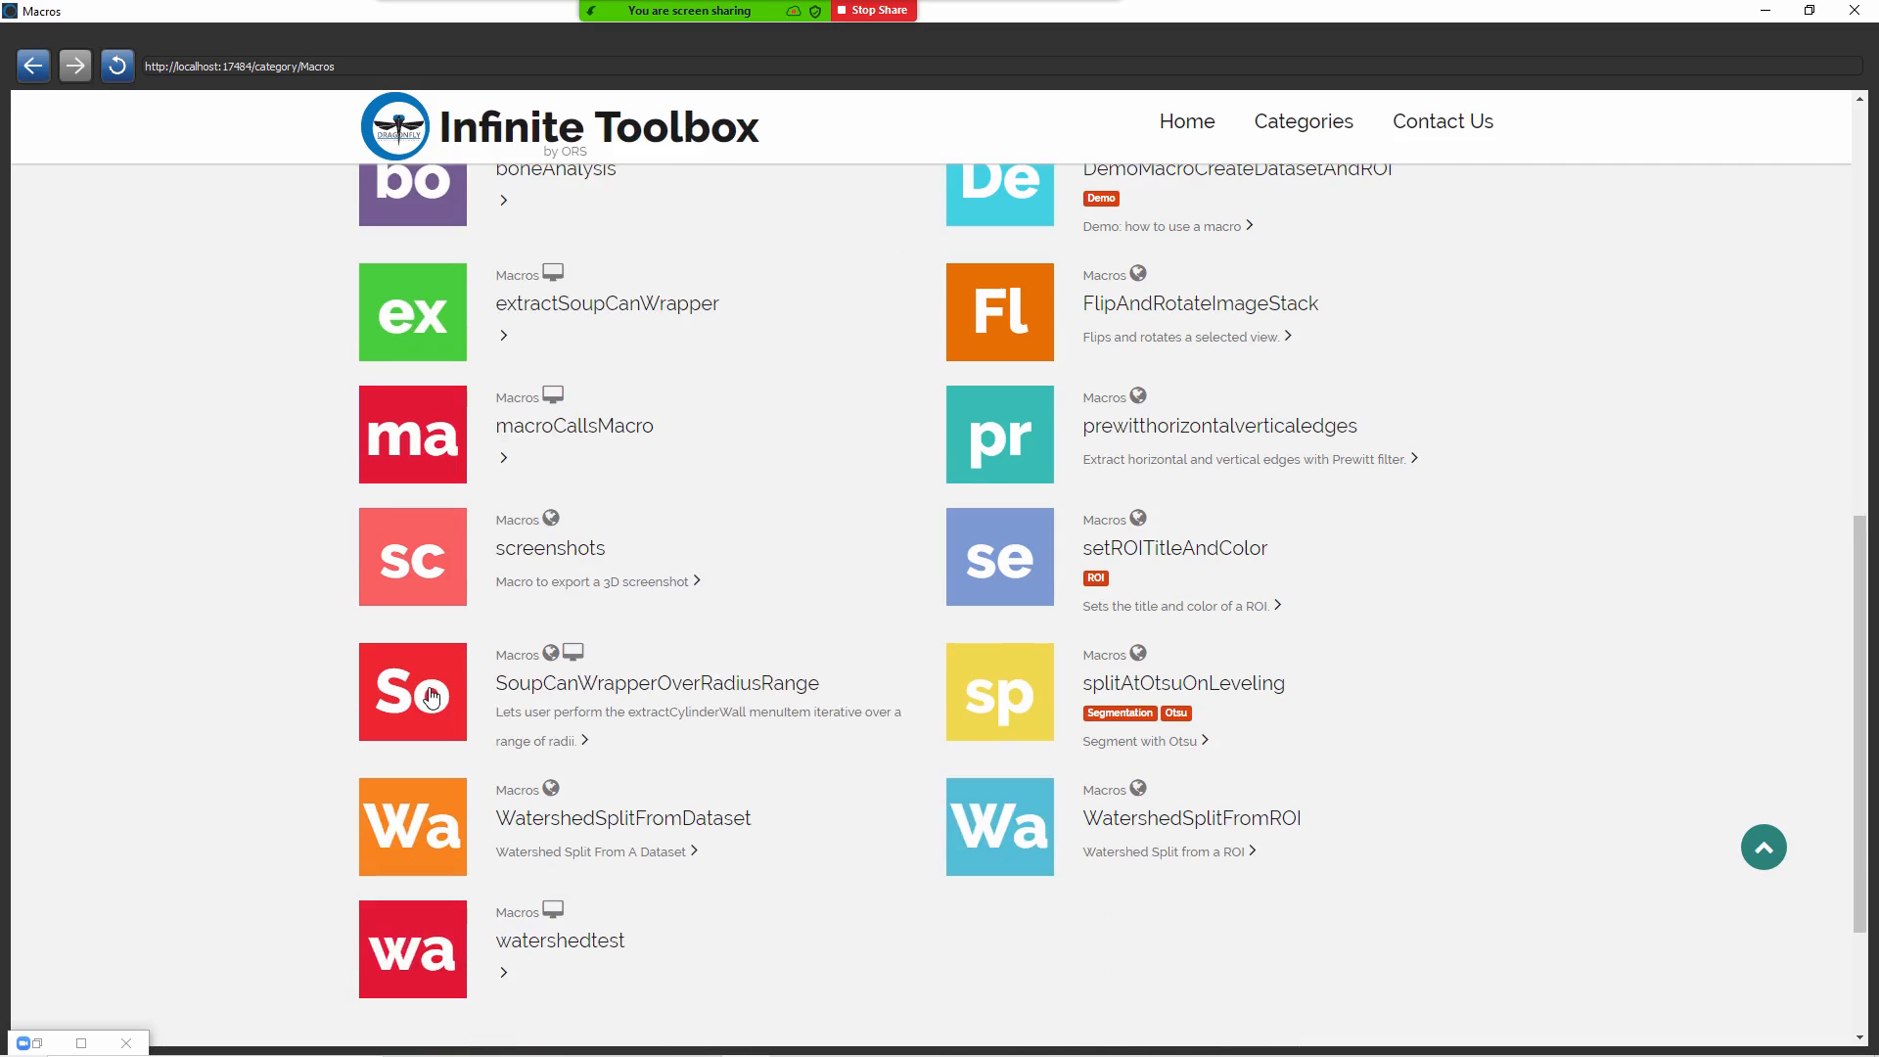
click(431, 697)
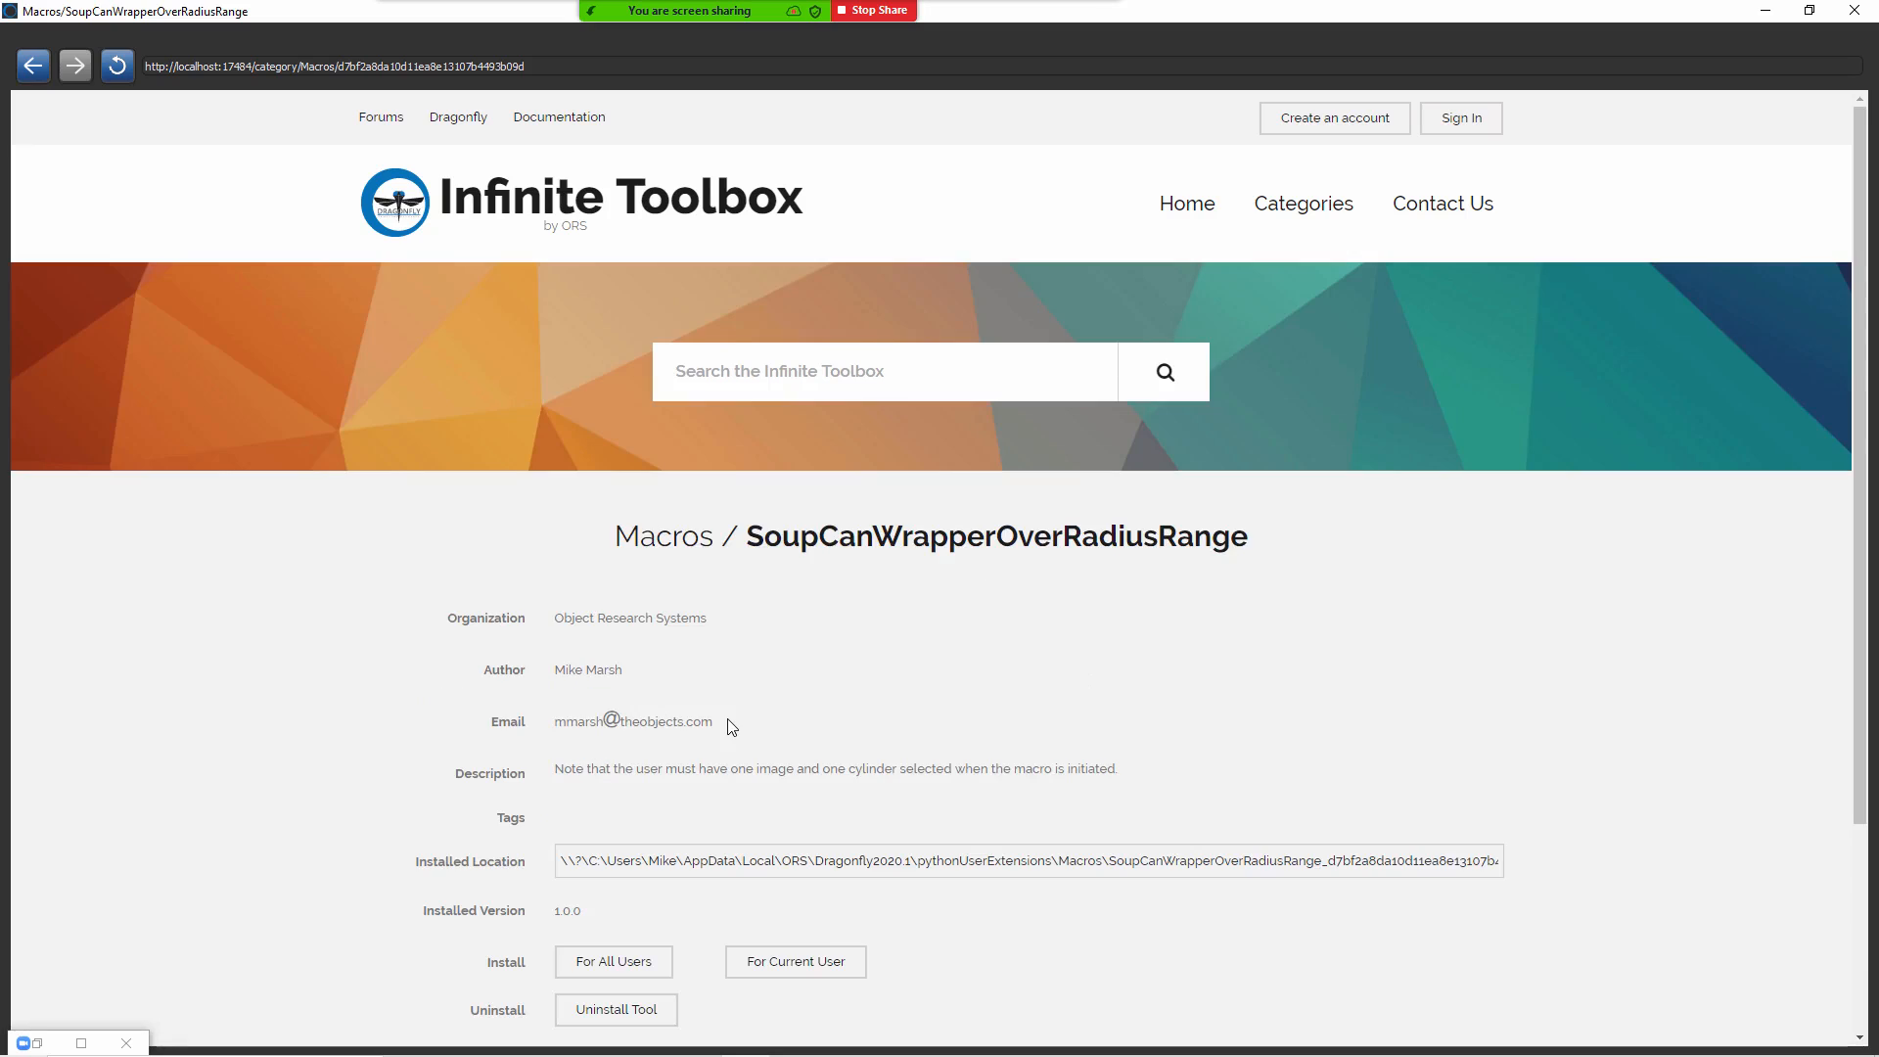
scroll(729, 724, down, 2)
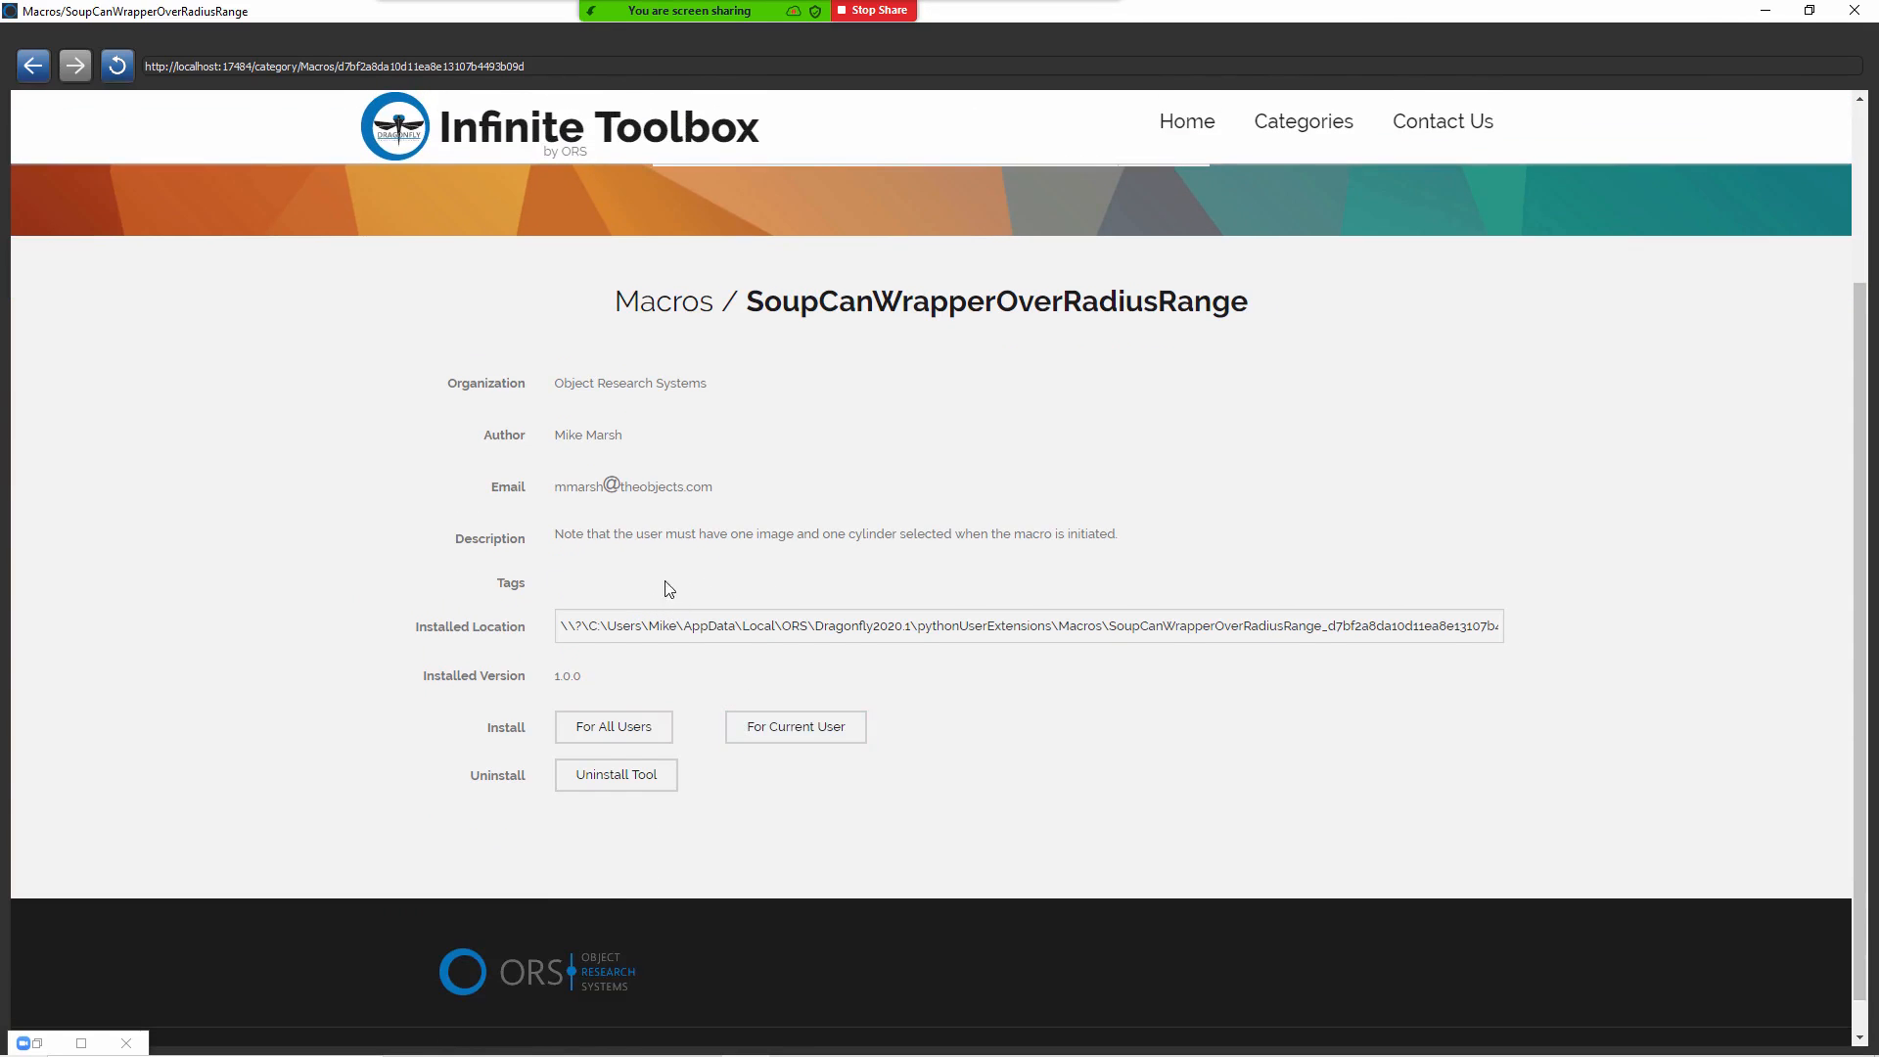
click(612, 729)
Step: Return from the macro's details page to the Infinite Toolbox home page with its tool categories
click(36, 66)
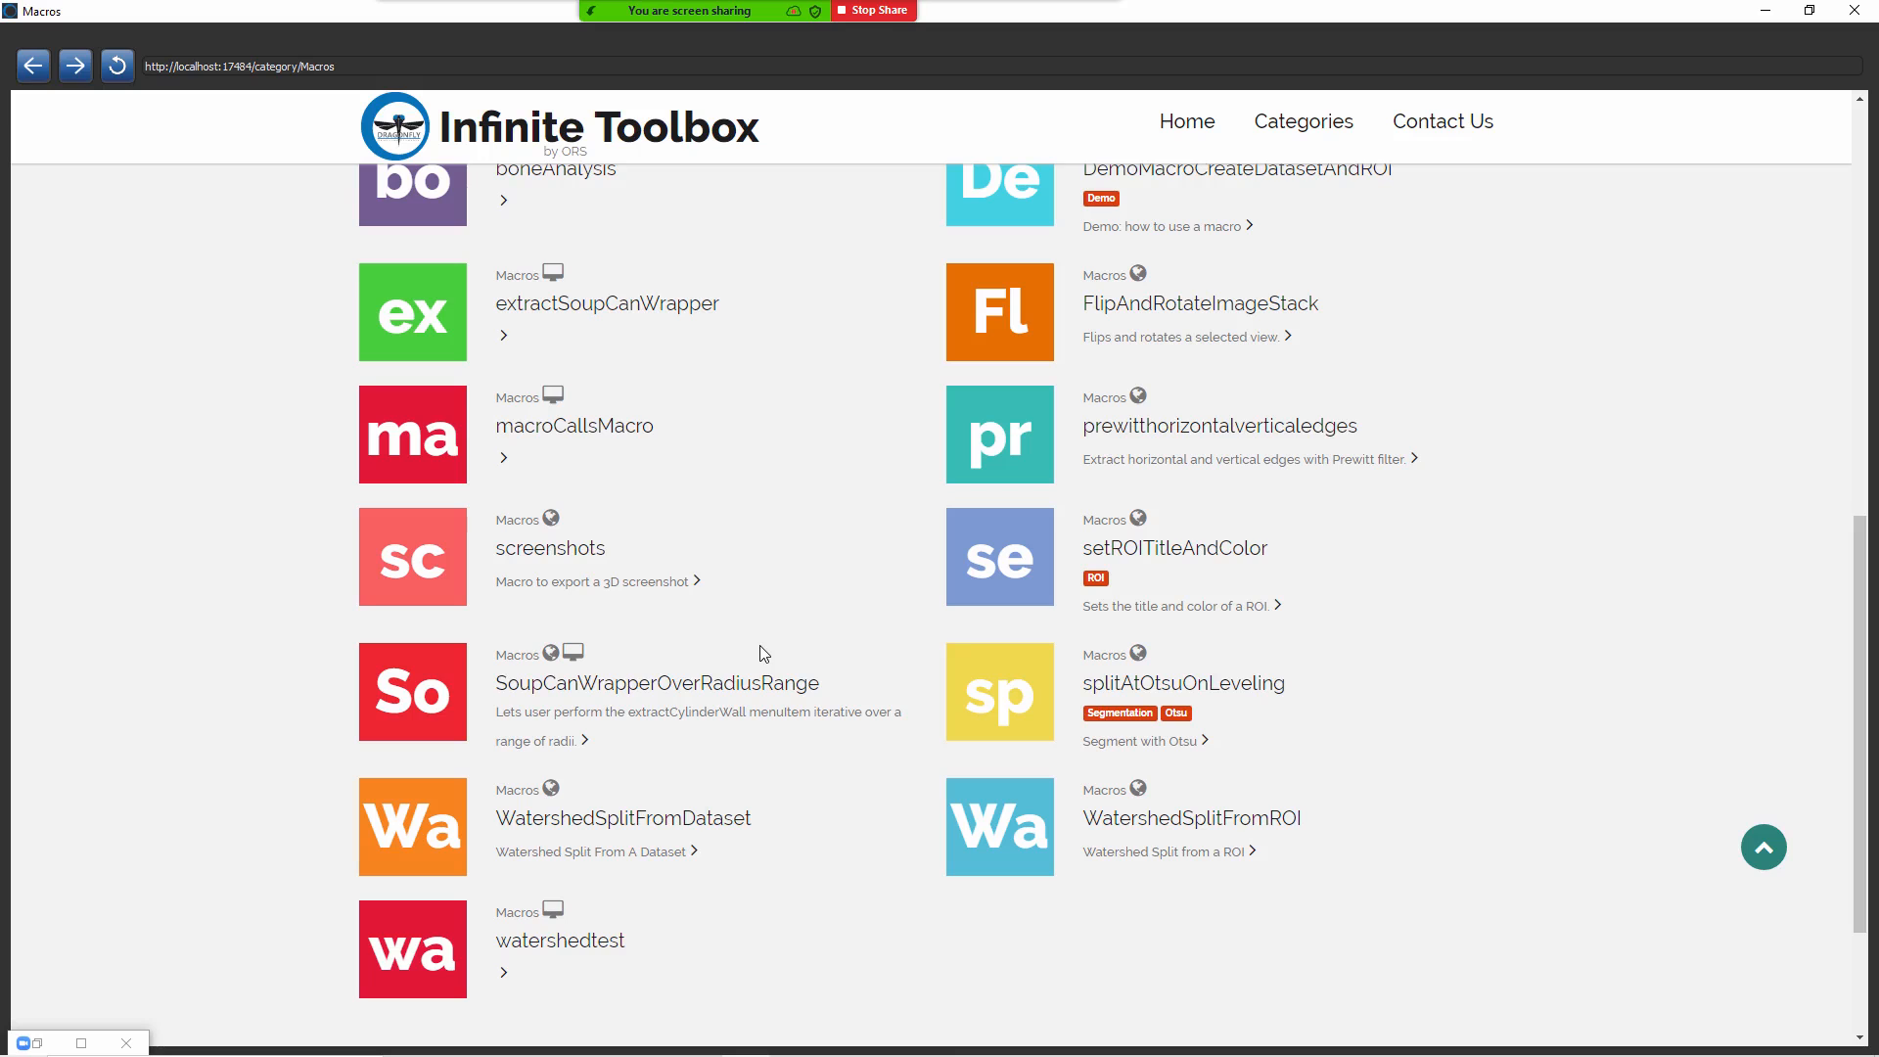
scroll(725, 684, up, 2)
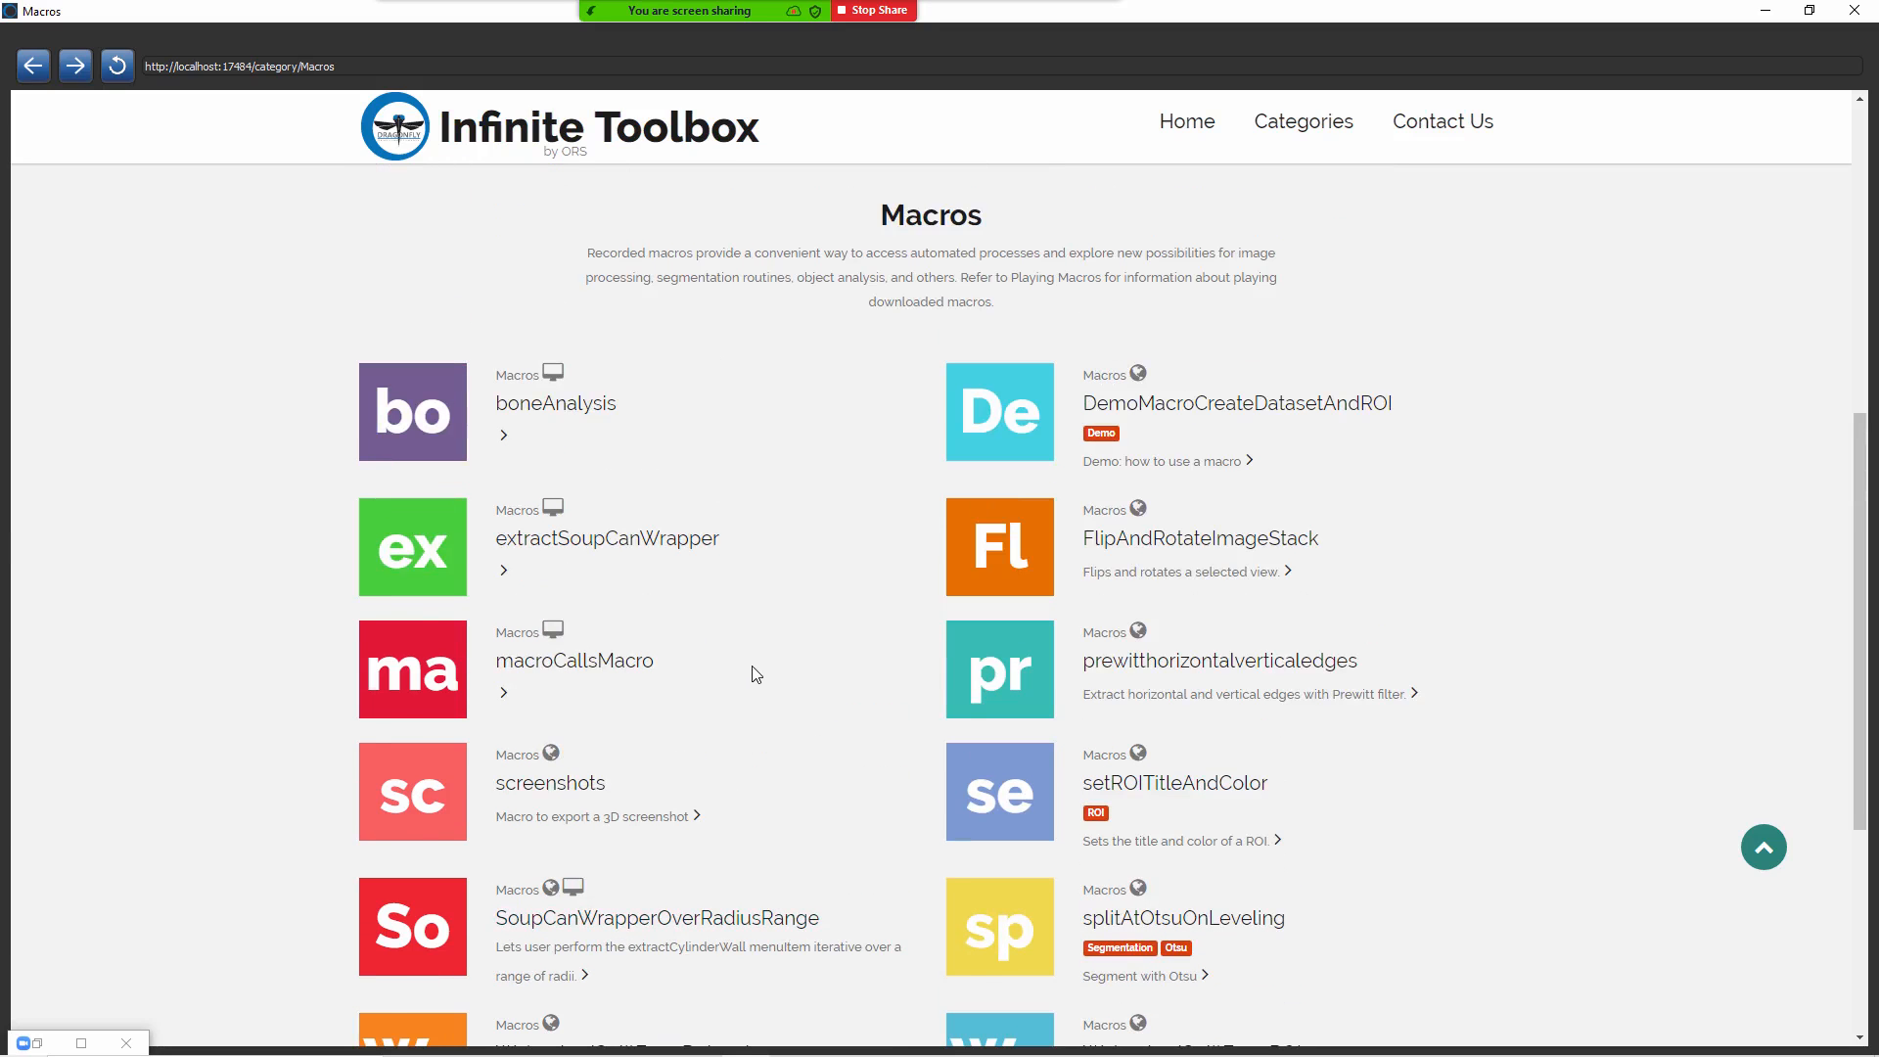
scroll(757, 673, up, 1)
click(32, 65)
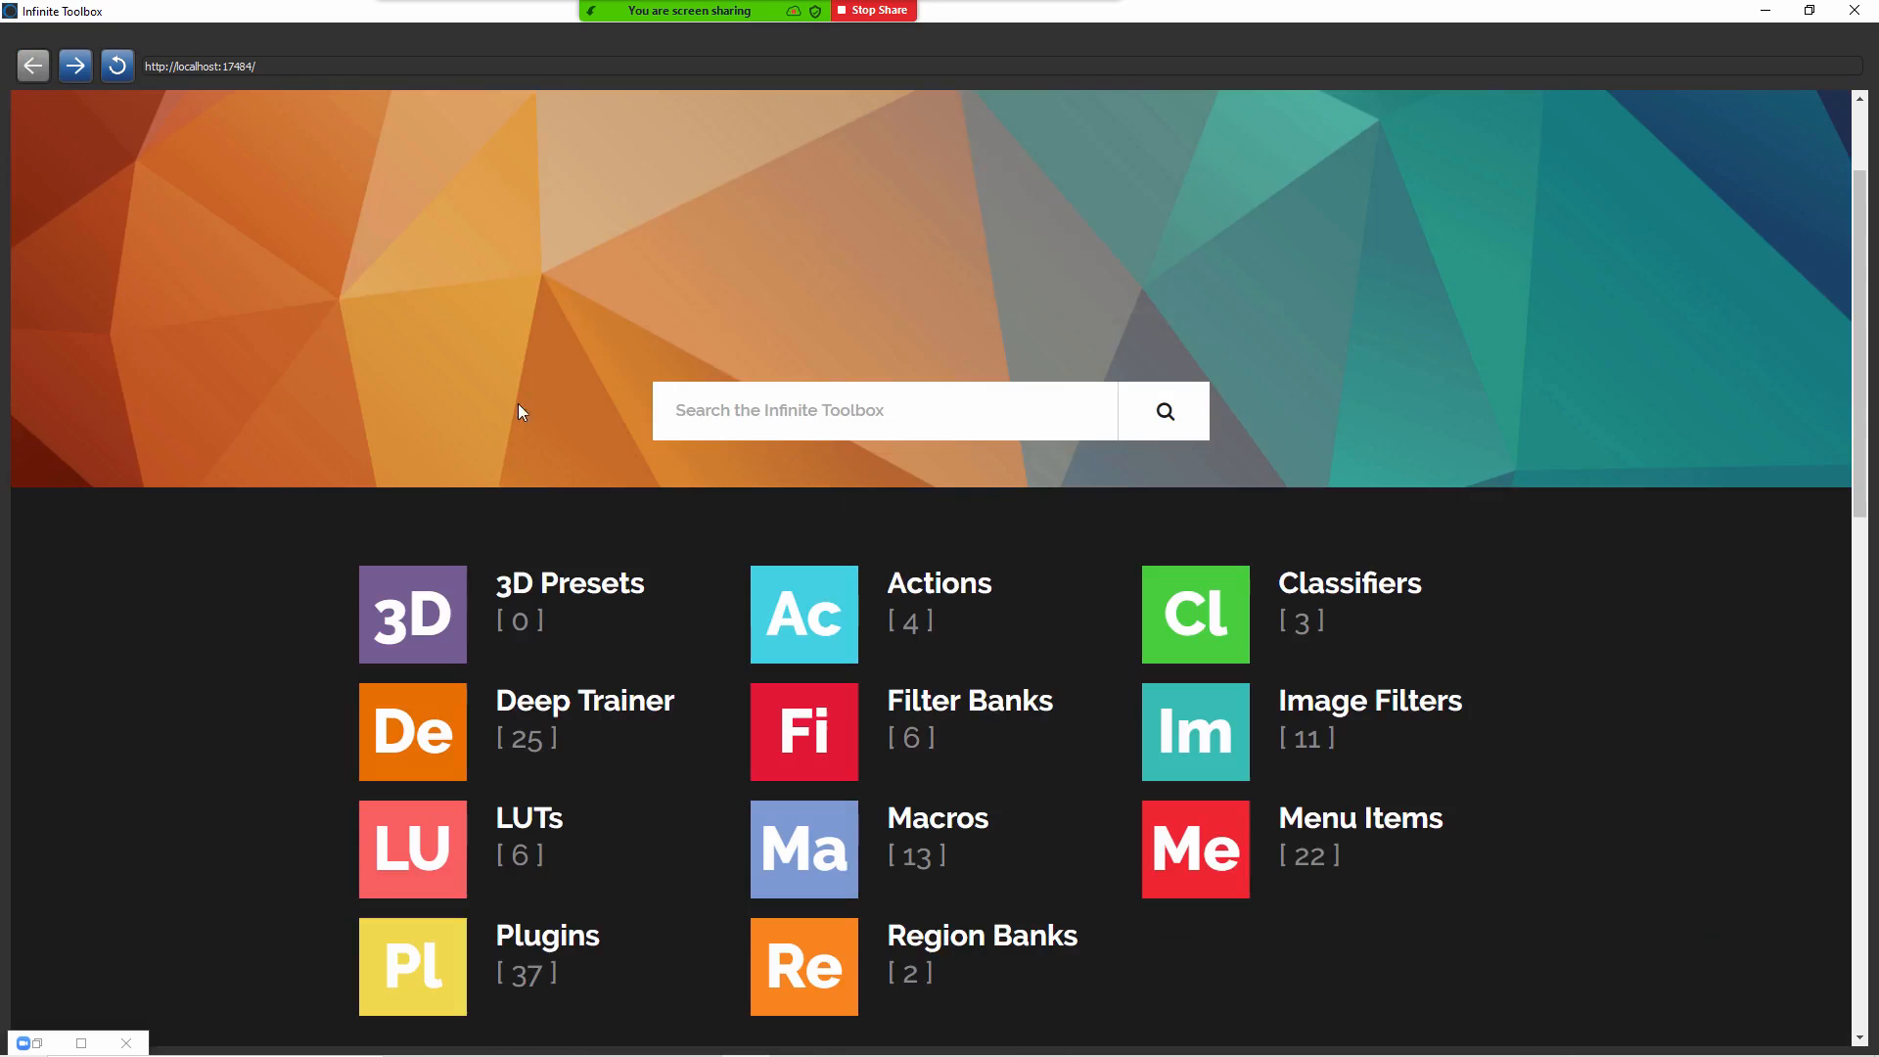
Step: Find extractCylinderSideFromStructuredGrid in the Menu Items category and review its details page, including the description and installed location
click(1235, 852)
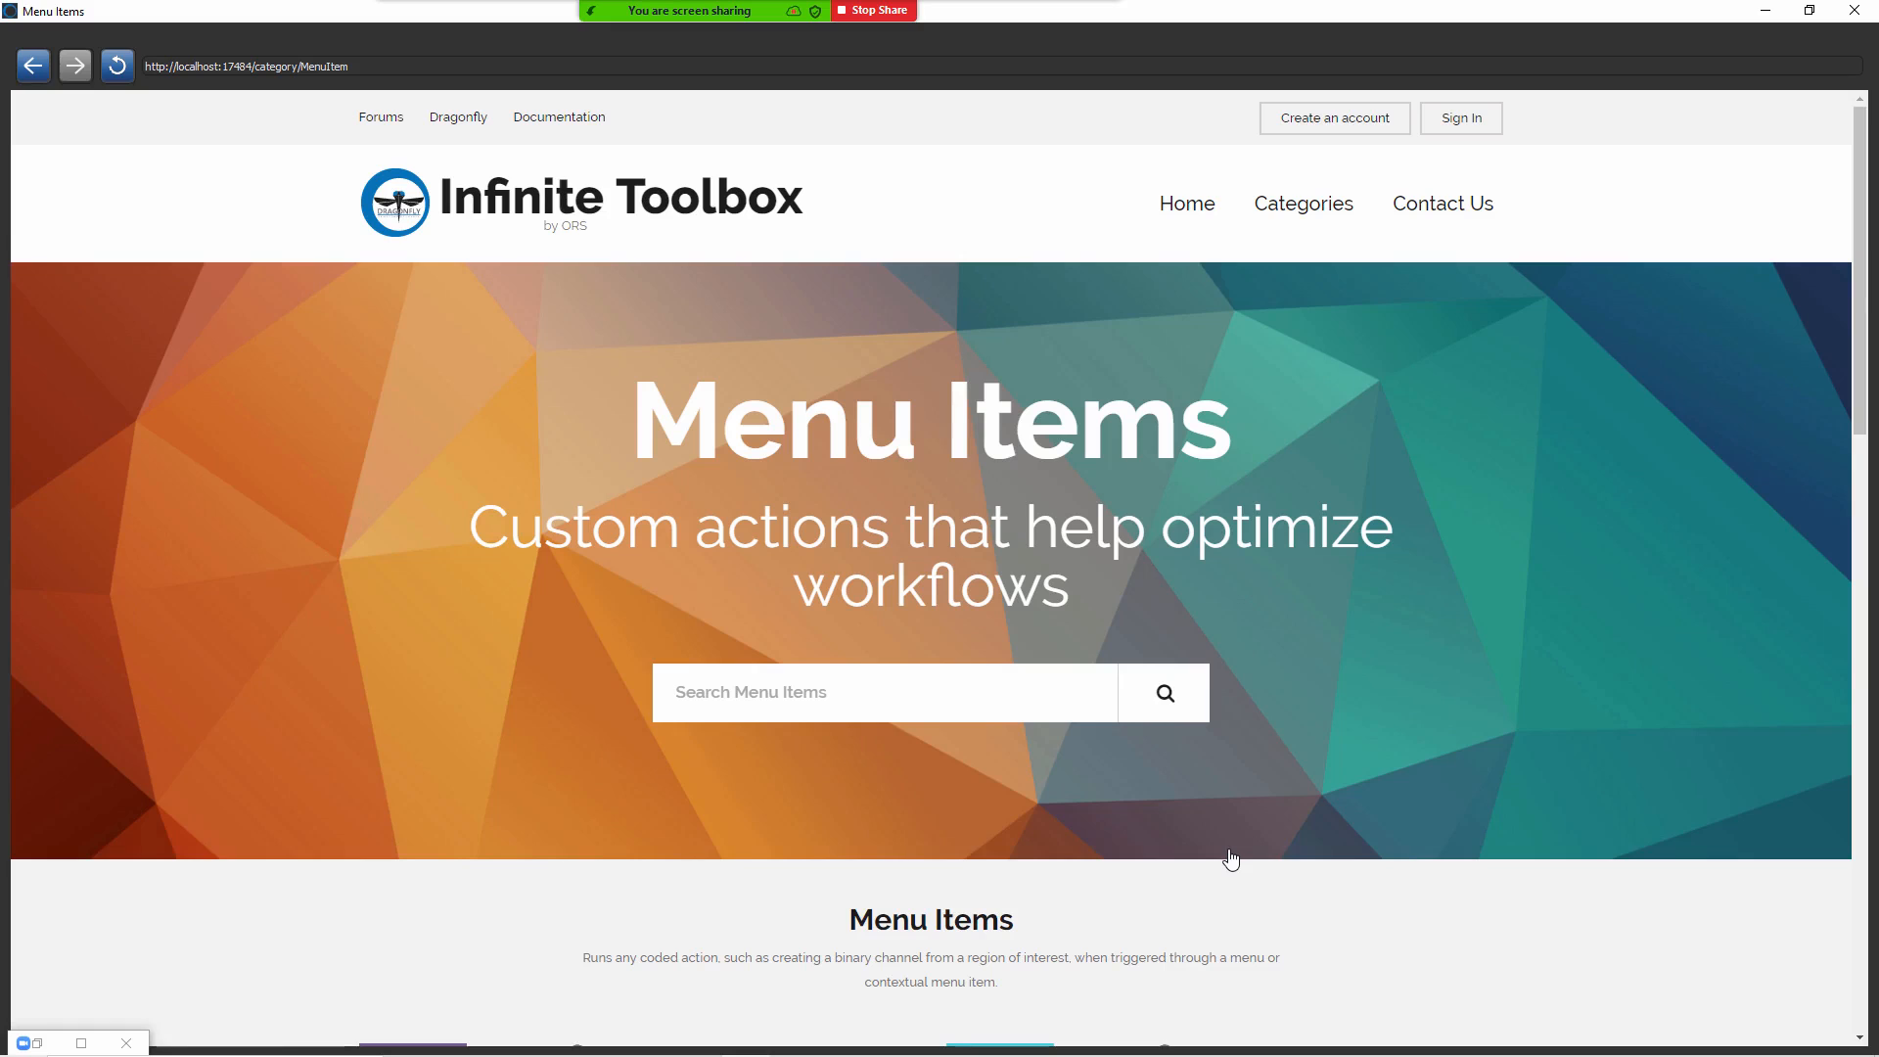
scroll(905, 587, down, 5)
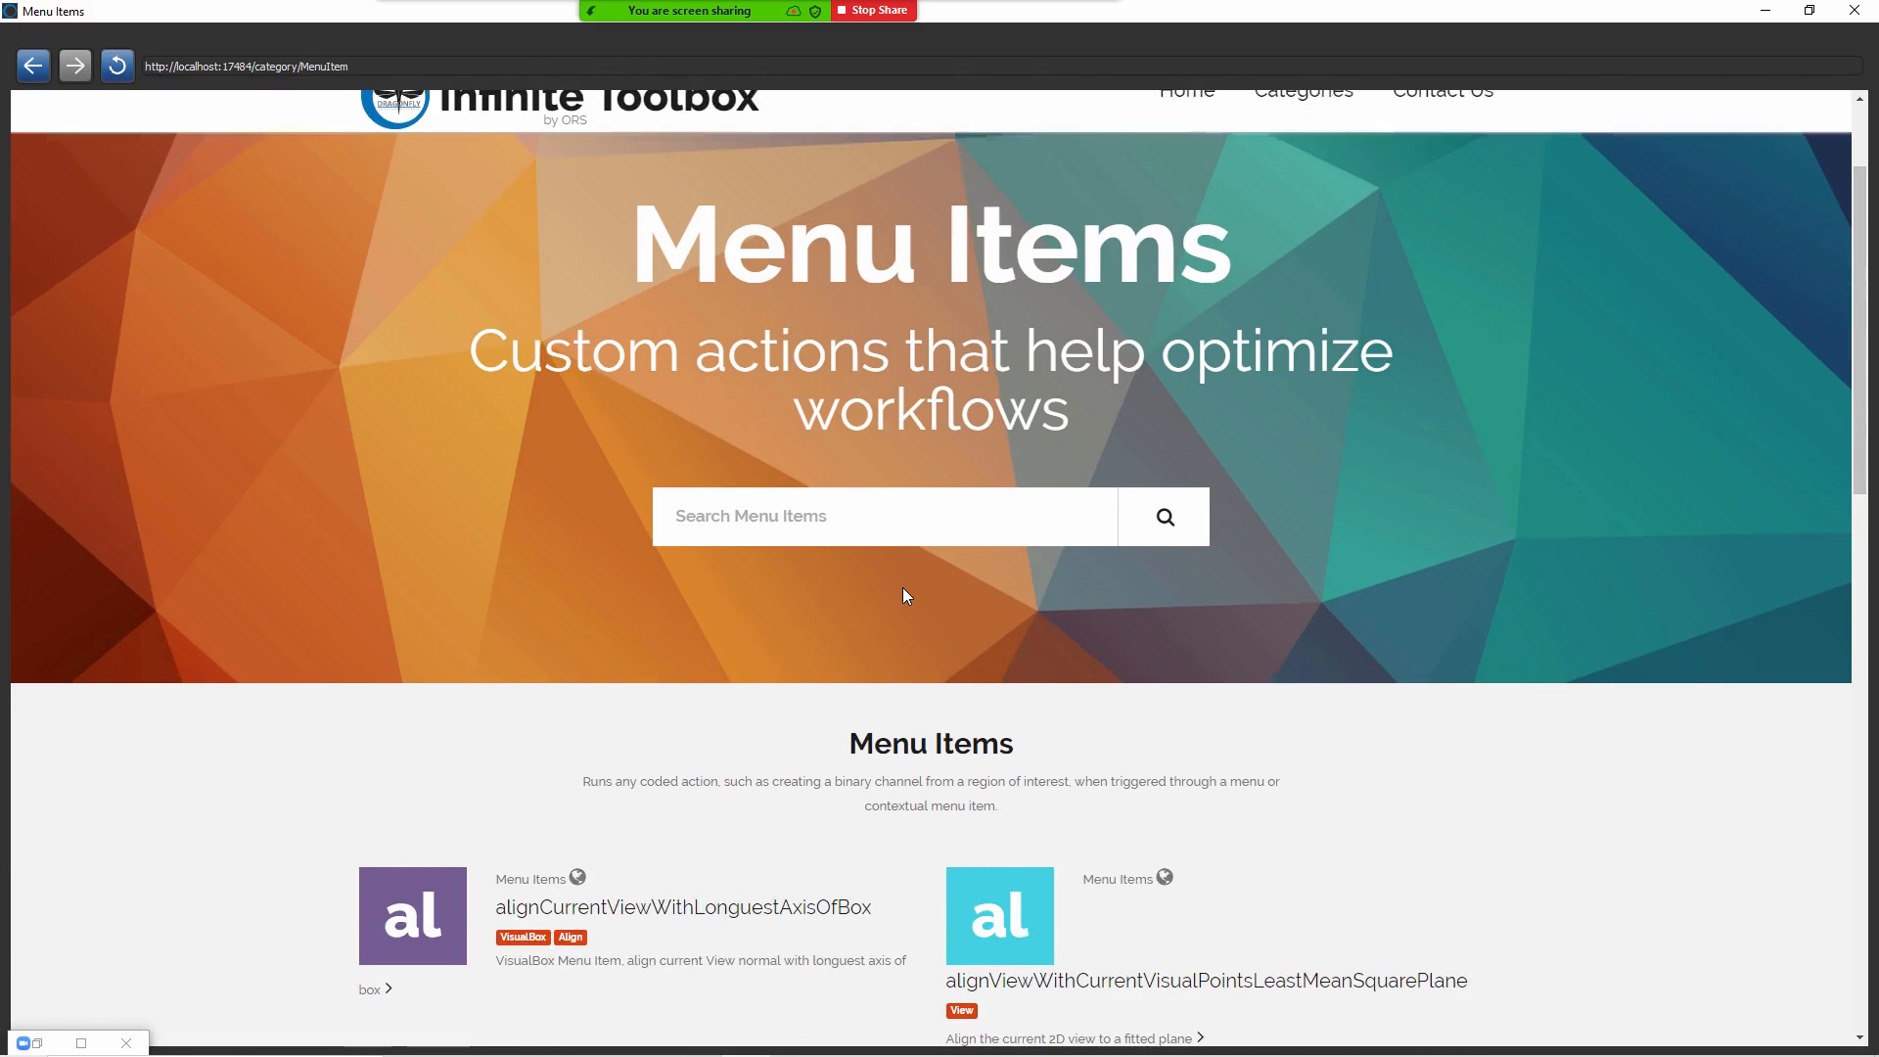
scroll(903, 595, down, 8)
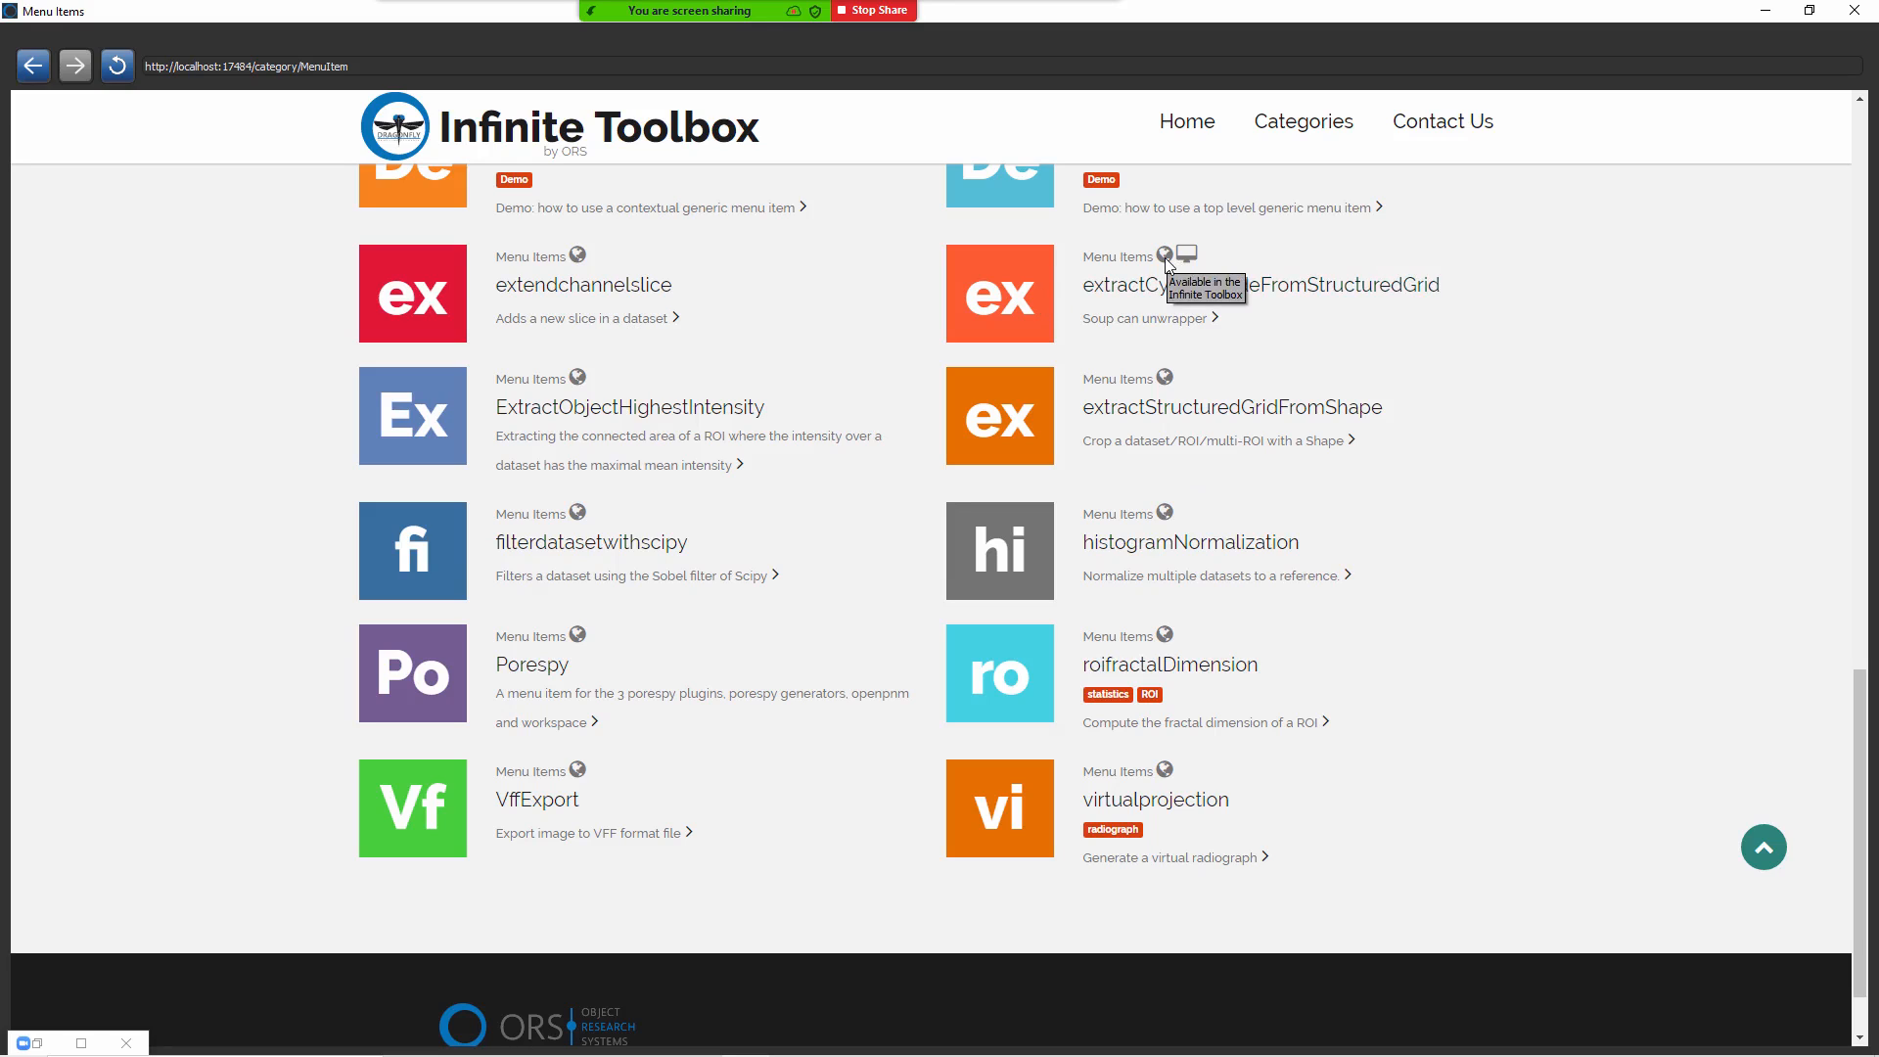
click(1003, 309)
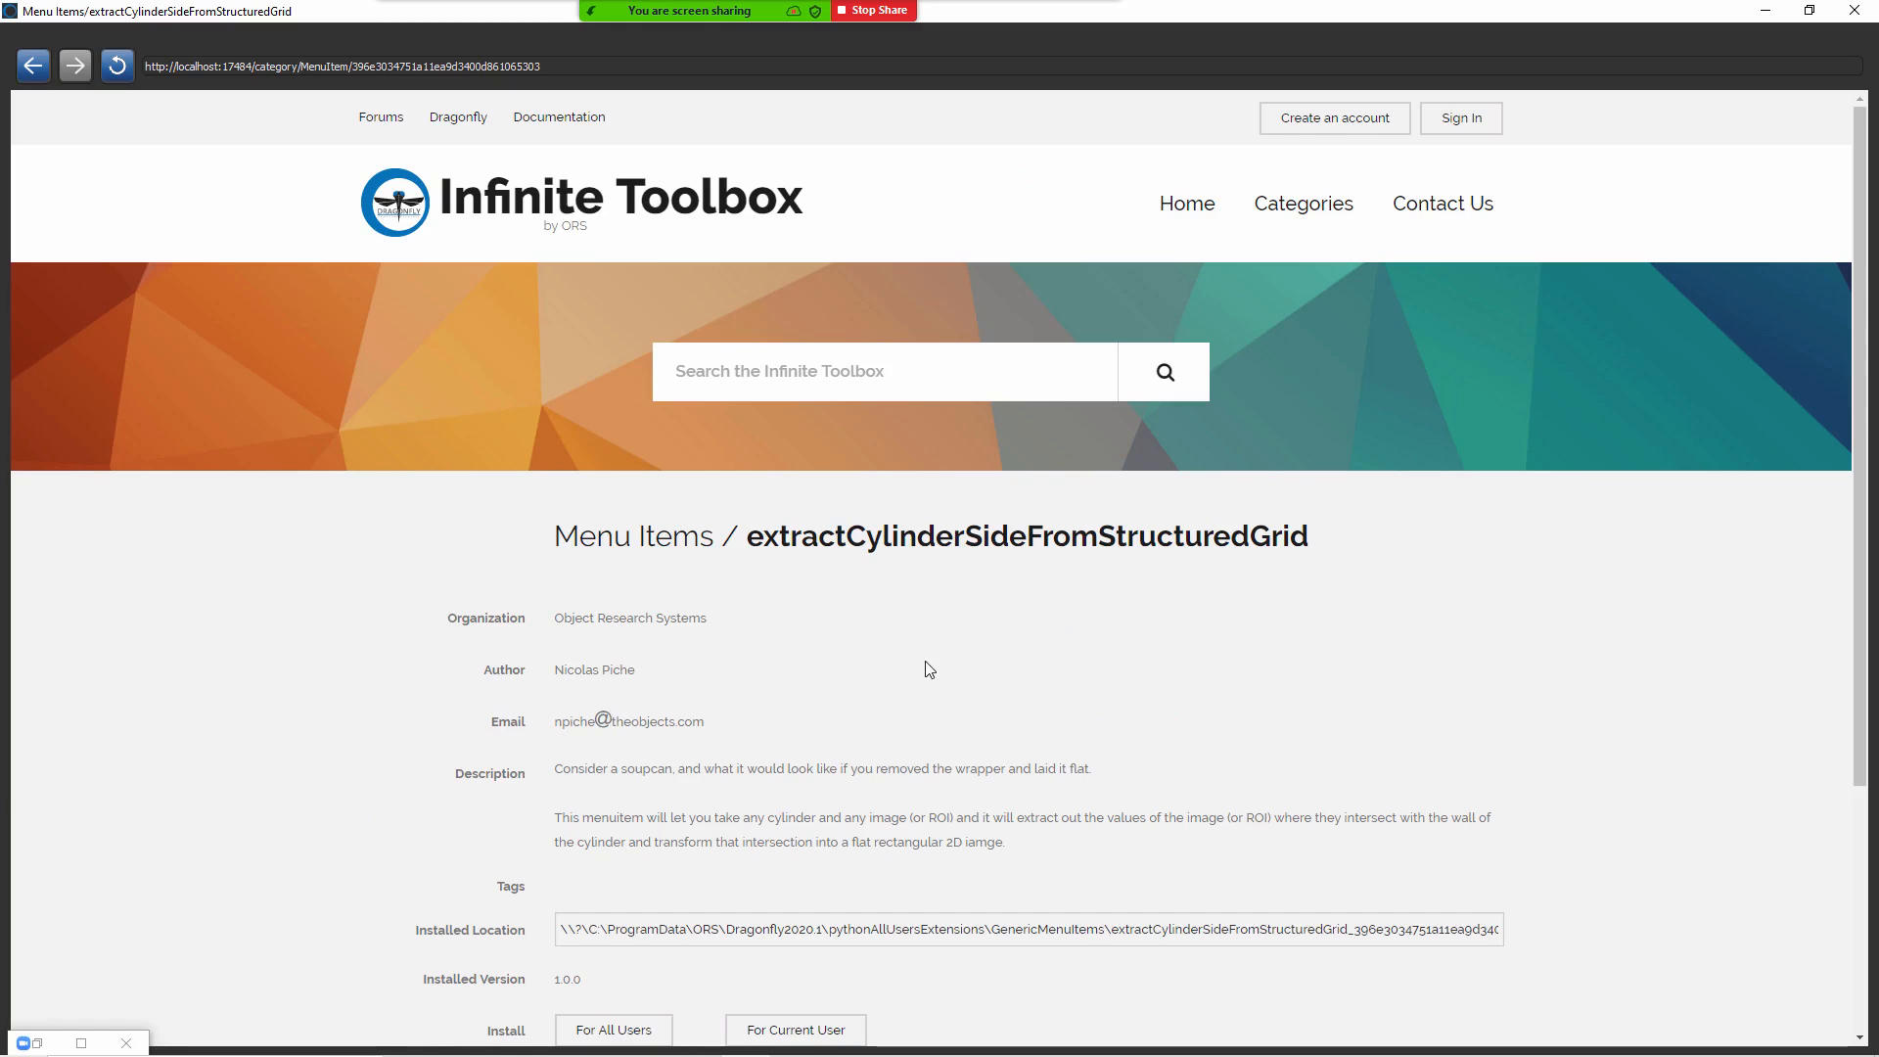
scroll(927, 667, down, 1)
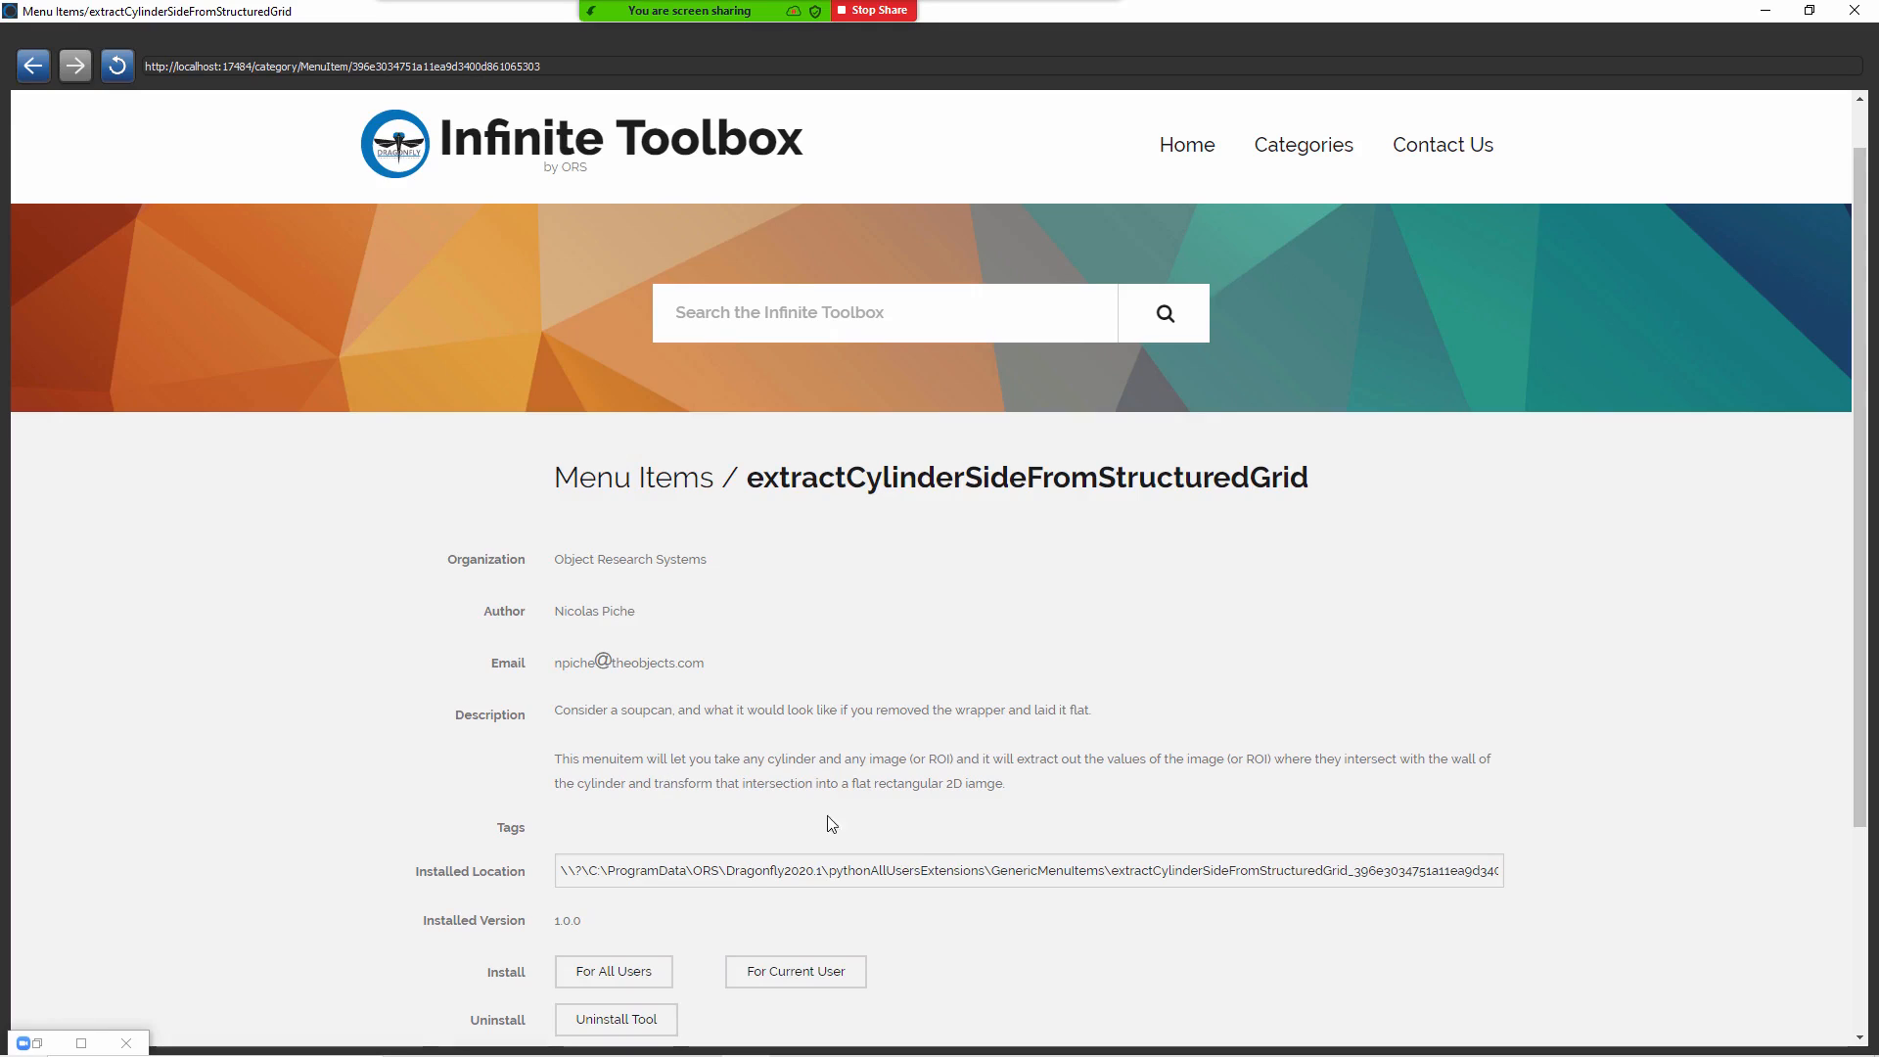
scroll(713, 819, down, 2)
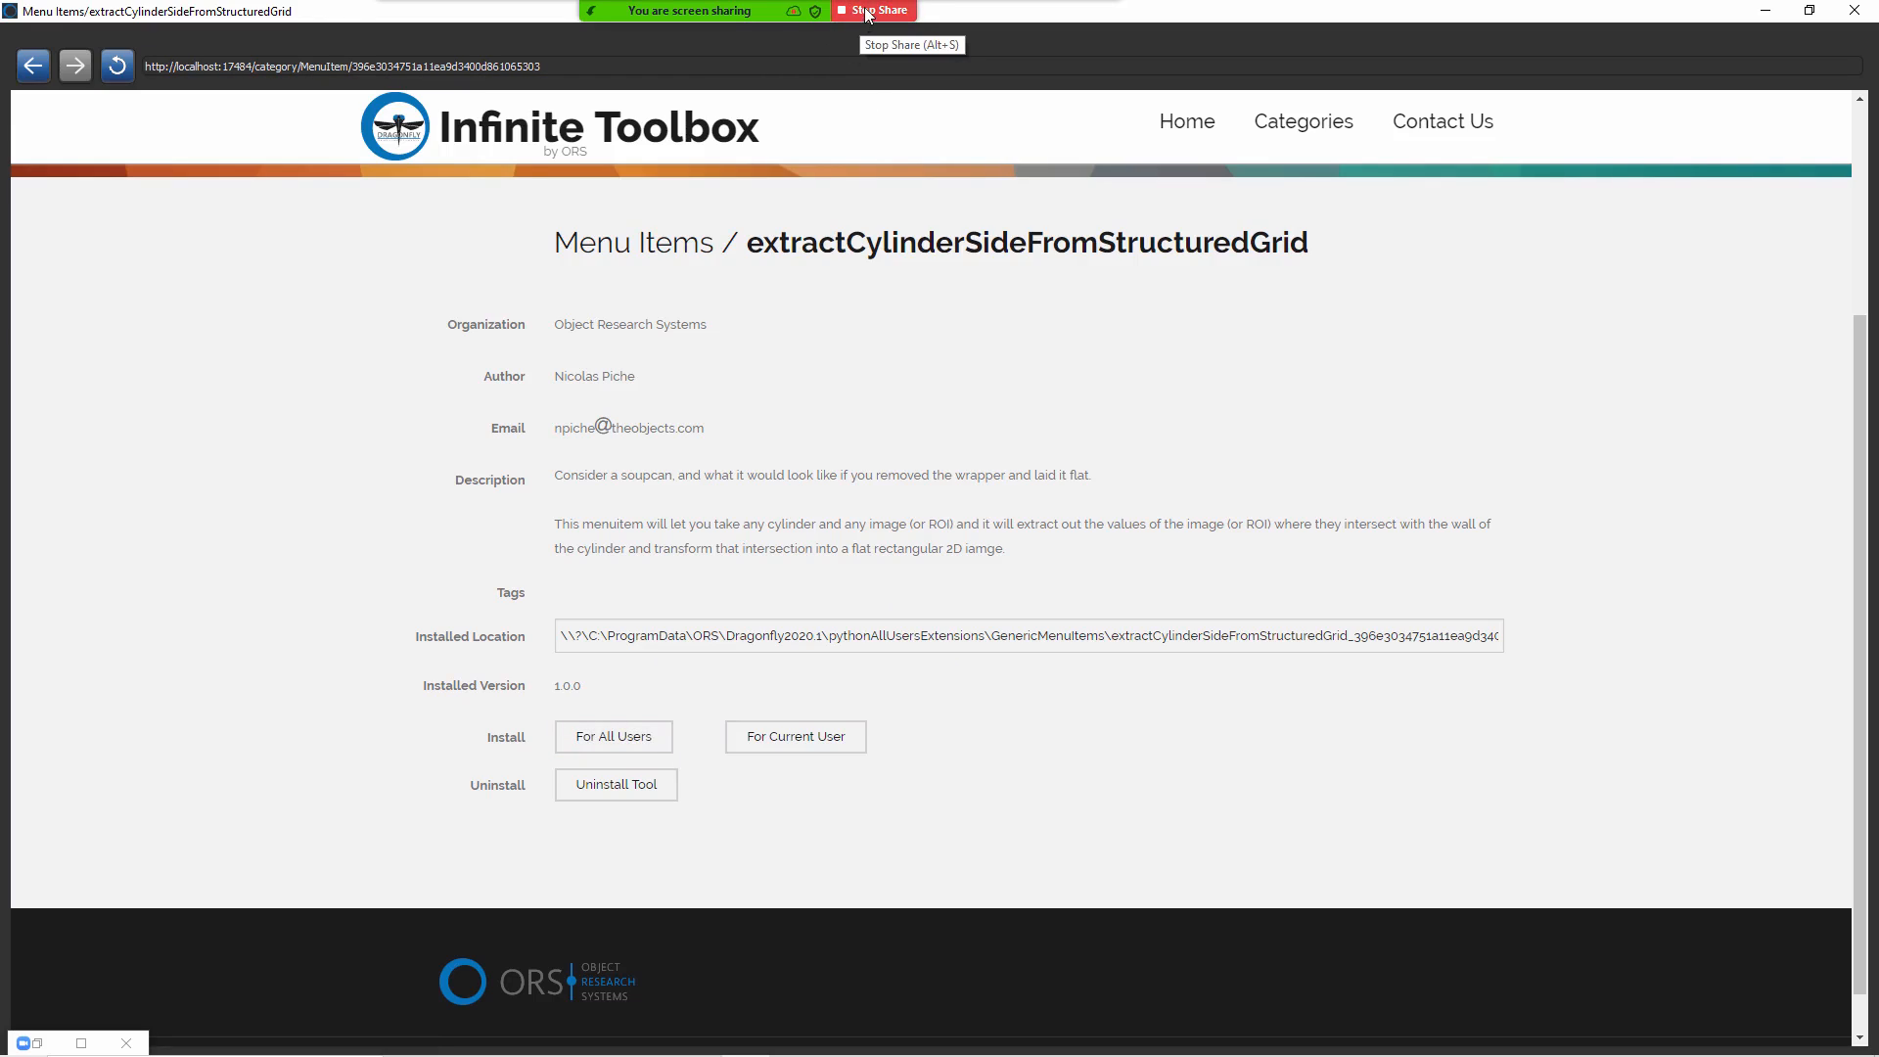
Step: With the screen share paused, open the recent extractCylinderSideFromStructuredGrid Python file from File Explorer, and resume sharing
mouse_move(865, 14)
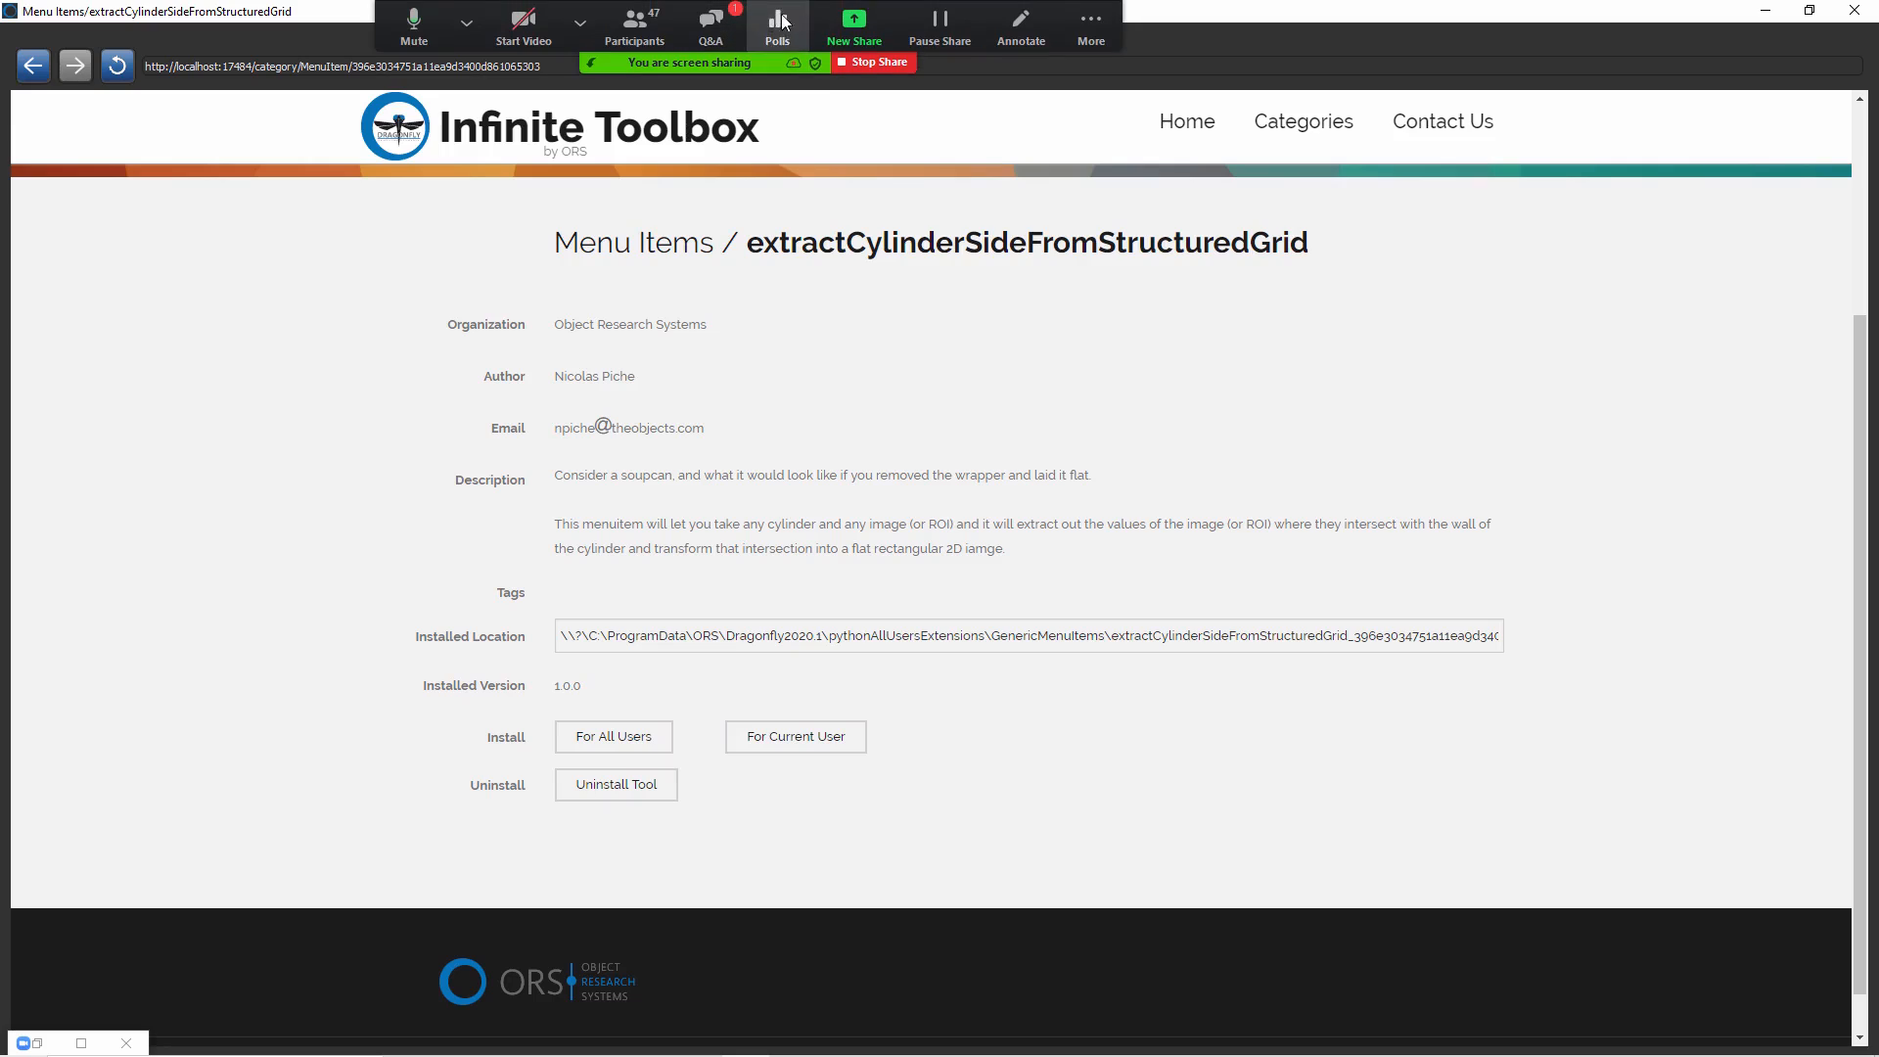
click(939, 26)
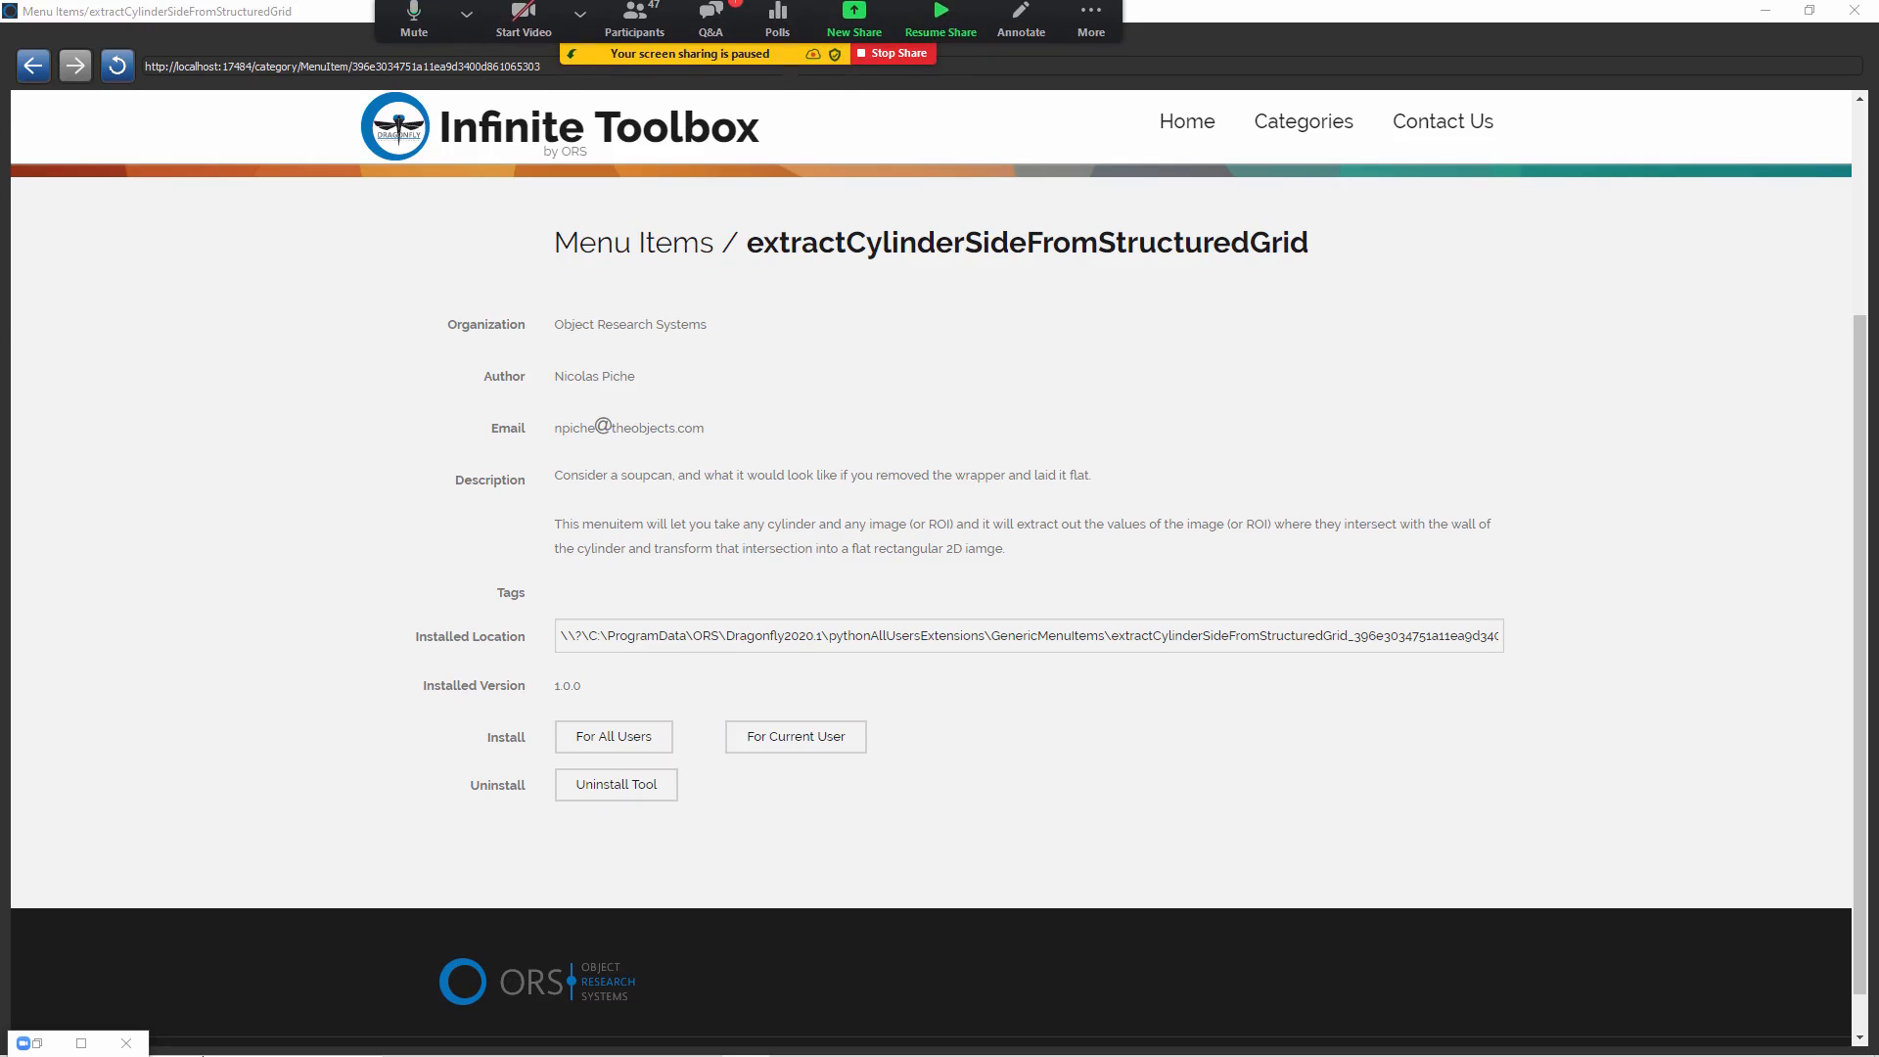
mouse_move(193, 1052)
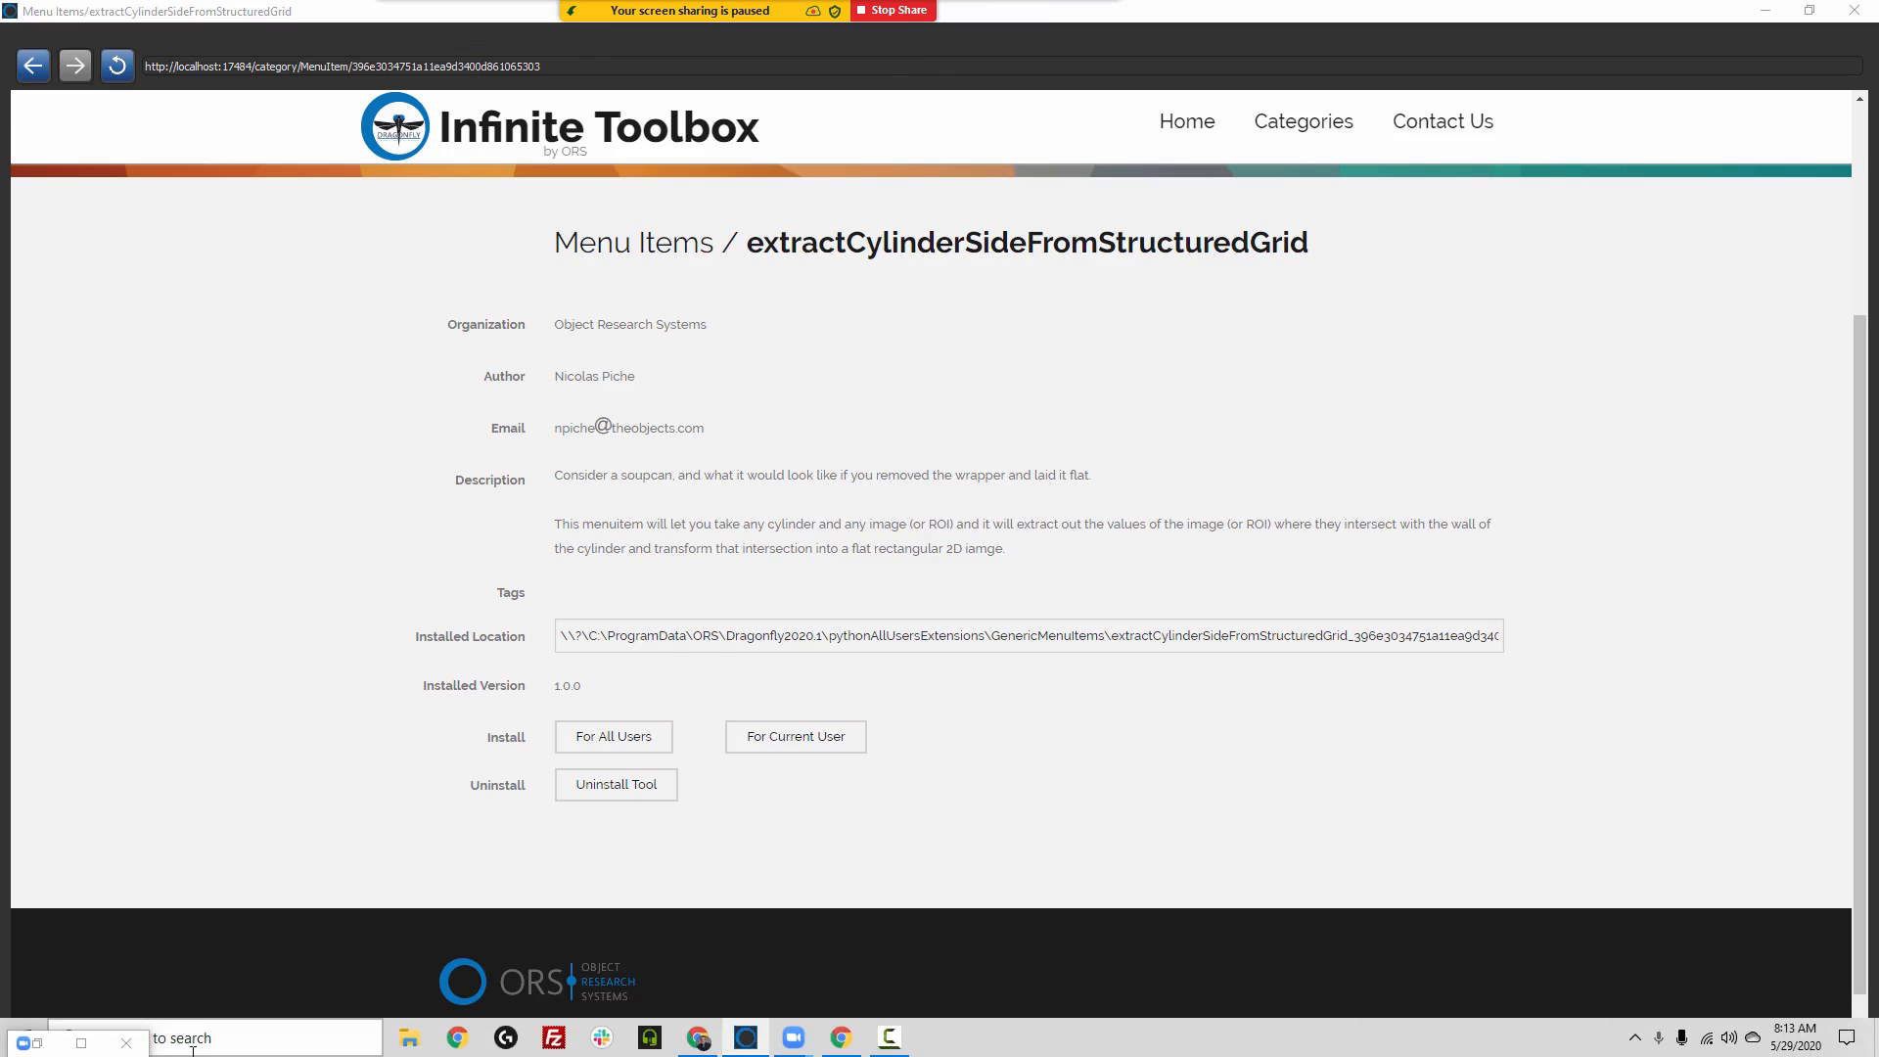
click(409, 1039)
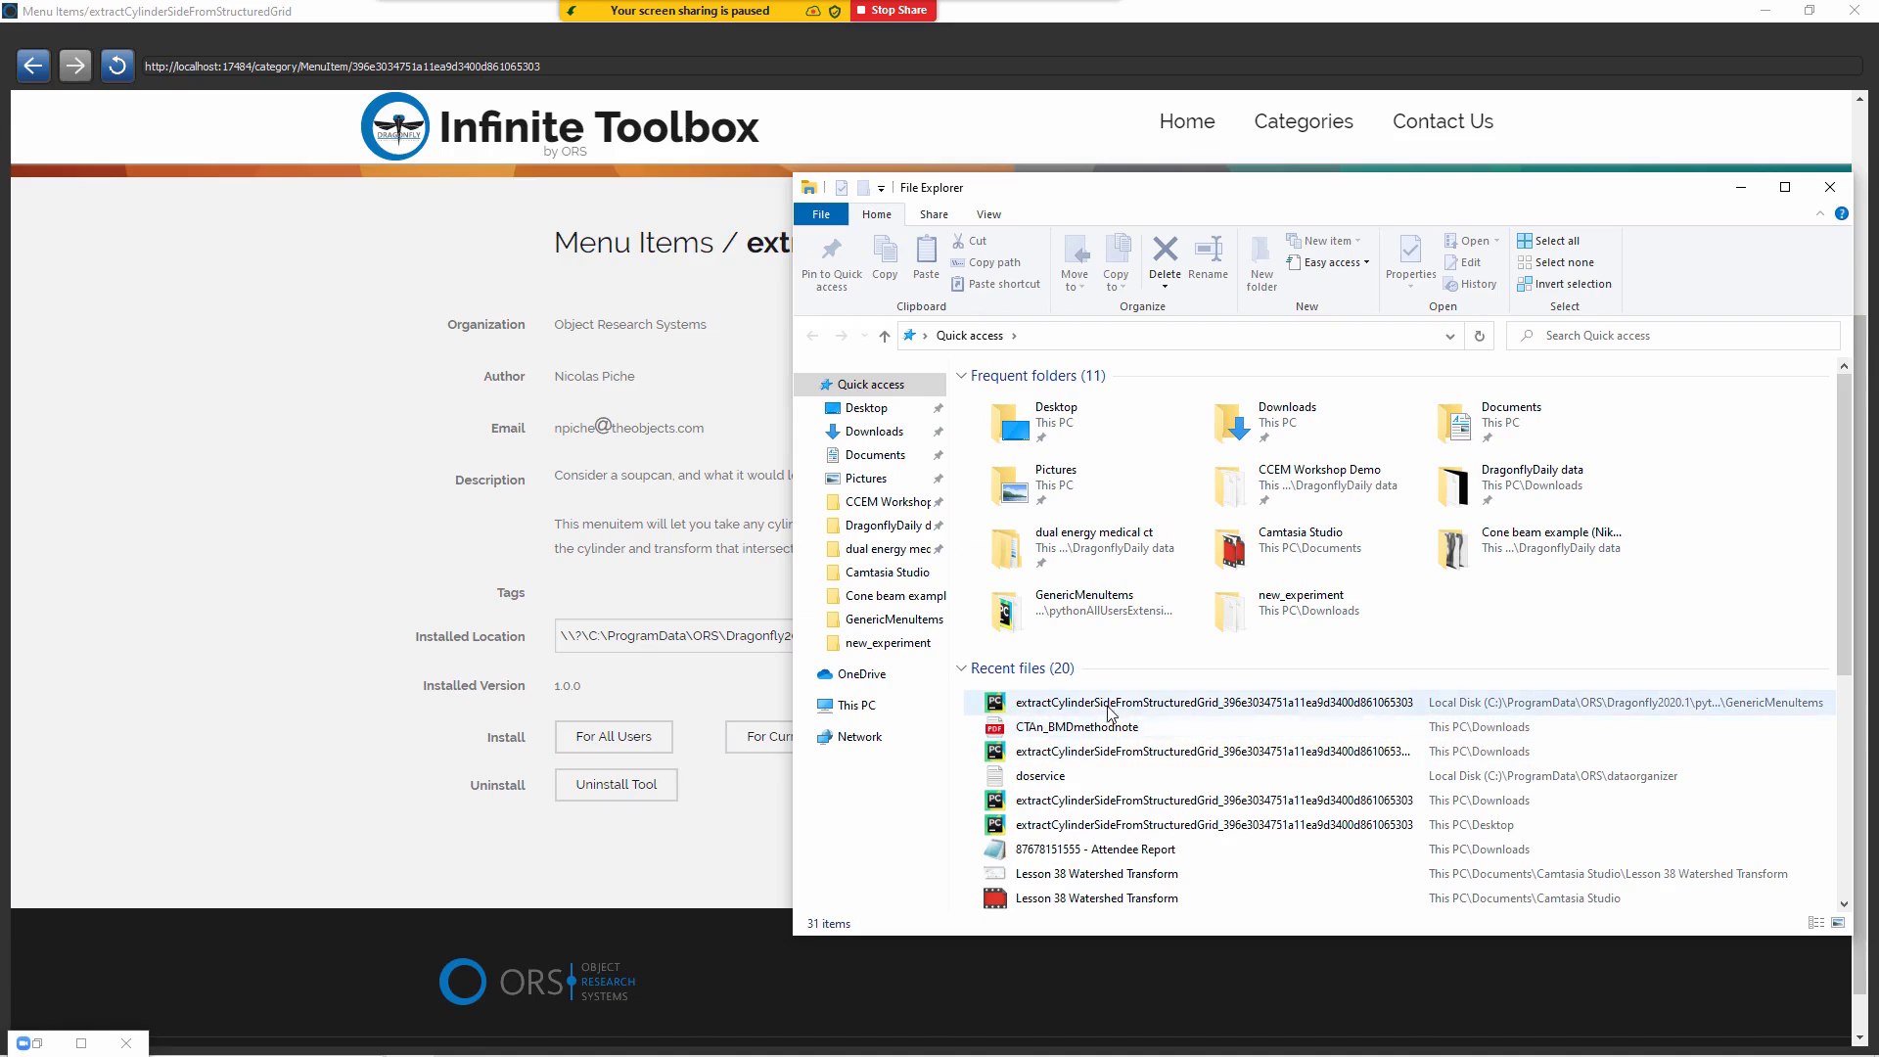
click(1117, 707)
click(1117, 707)
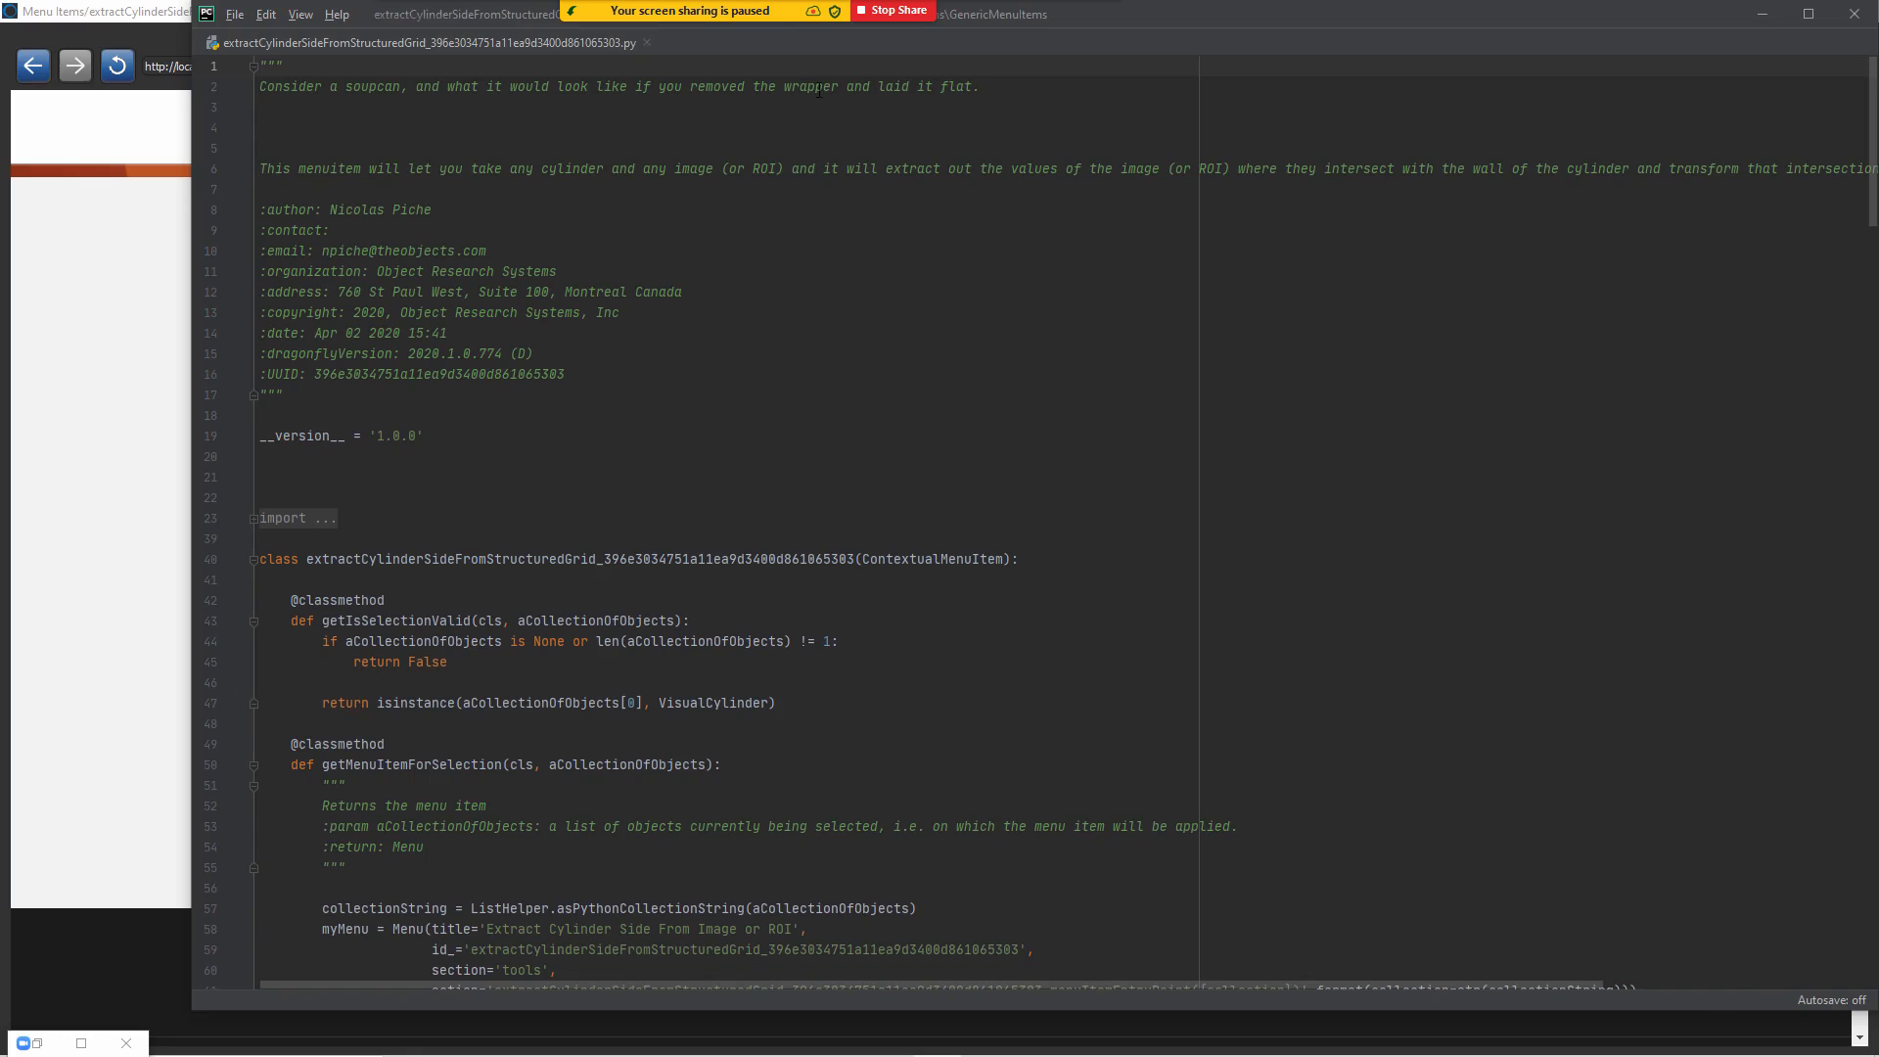
mouse_move(874, 24)
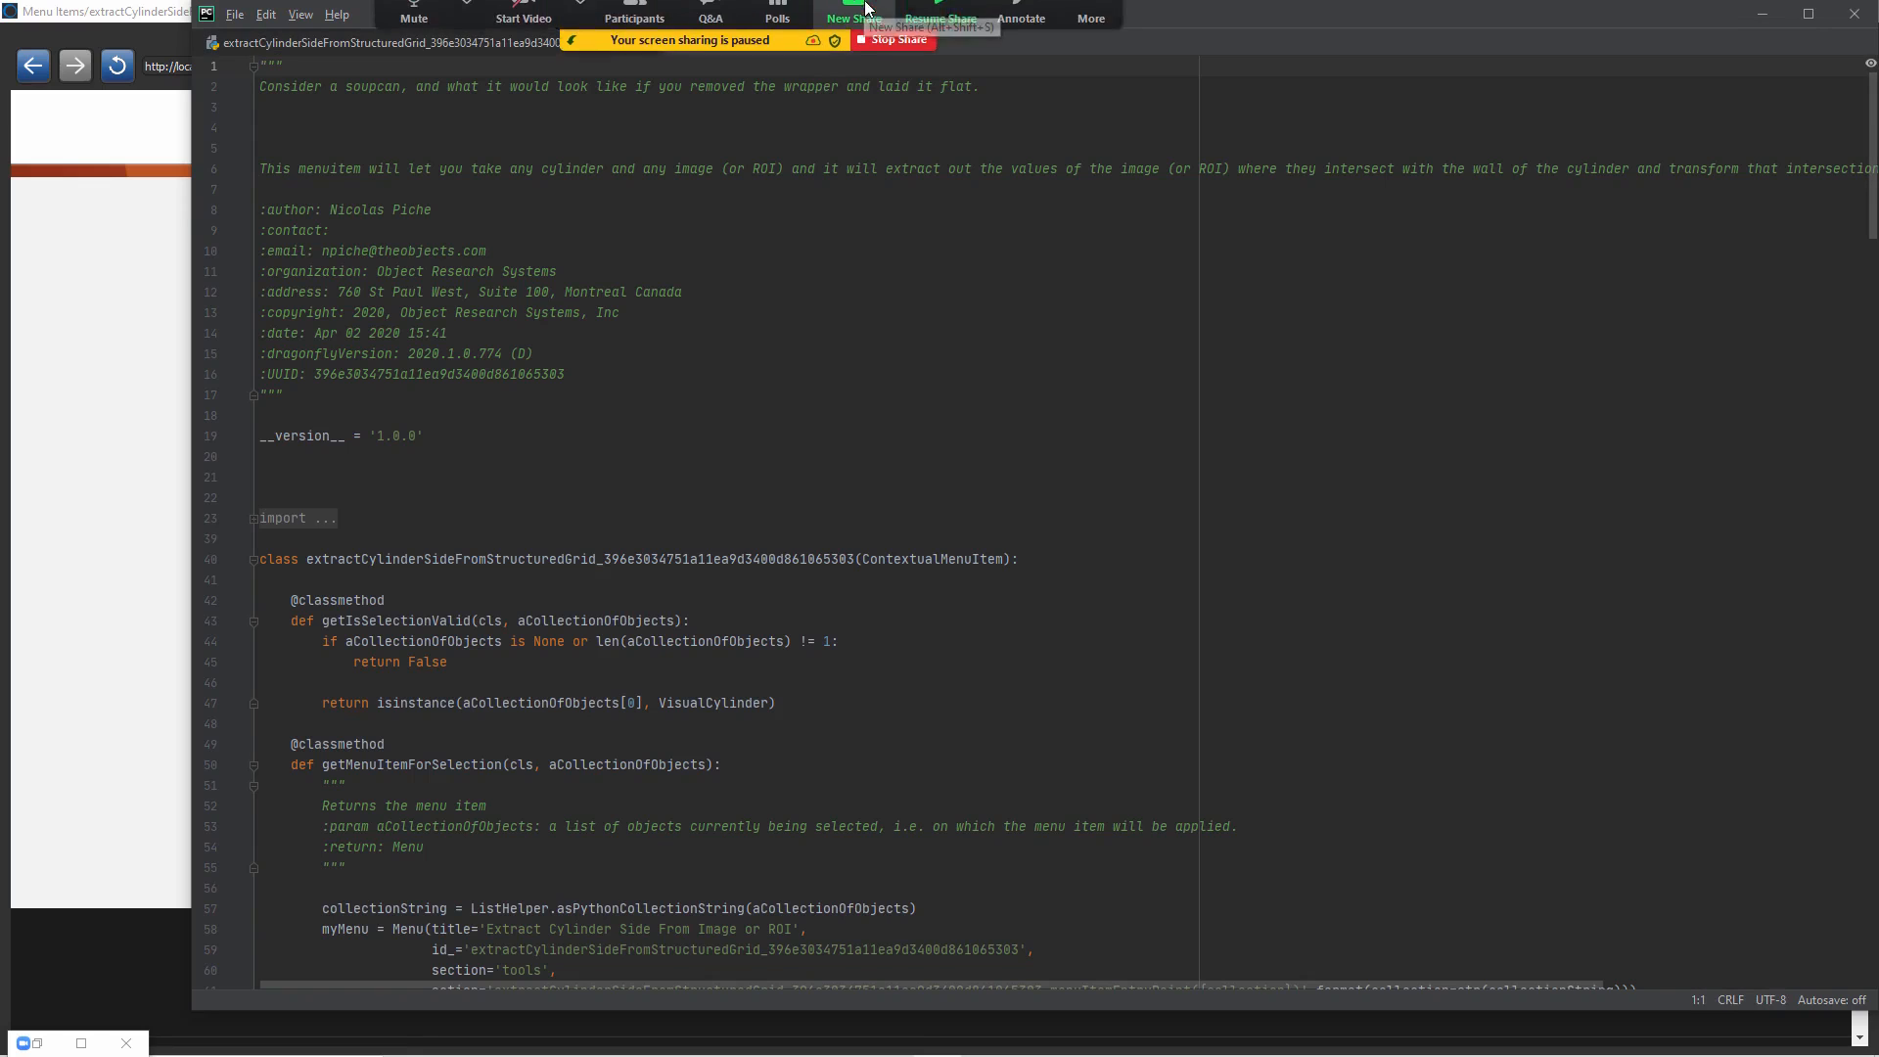
click(940, 30)
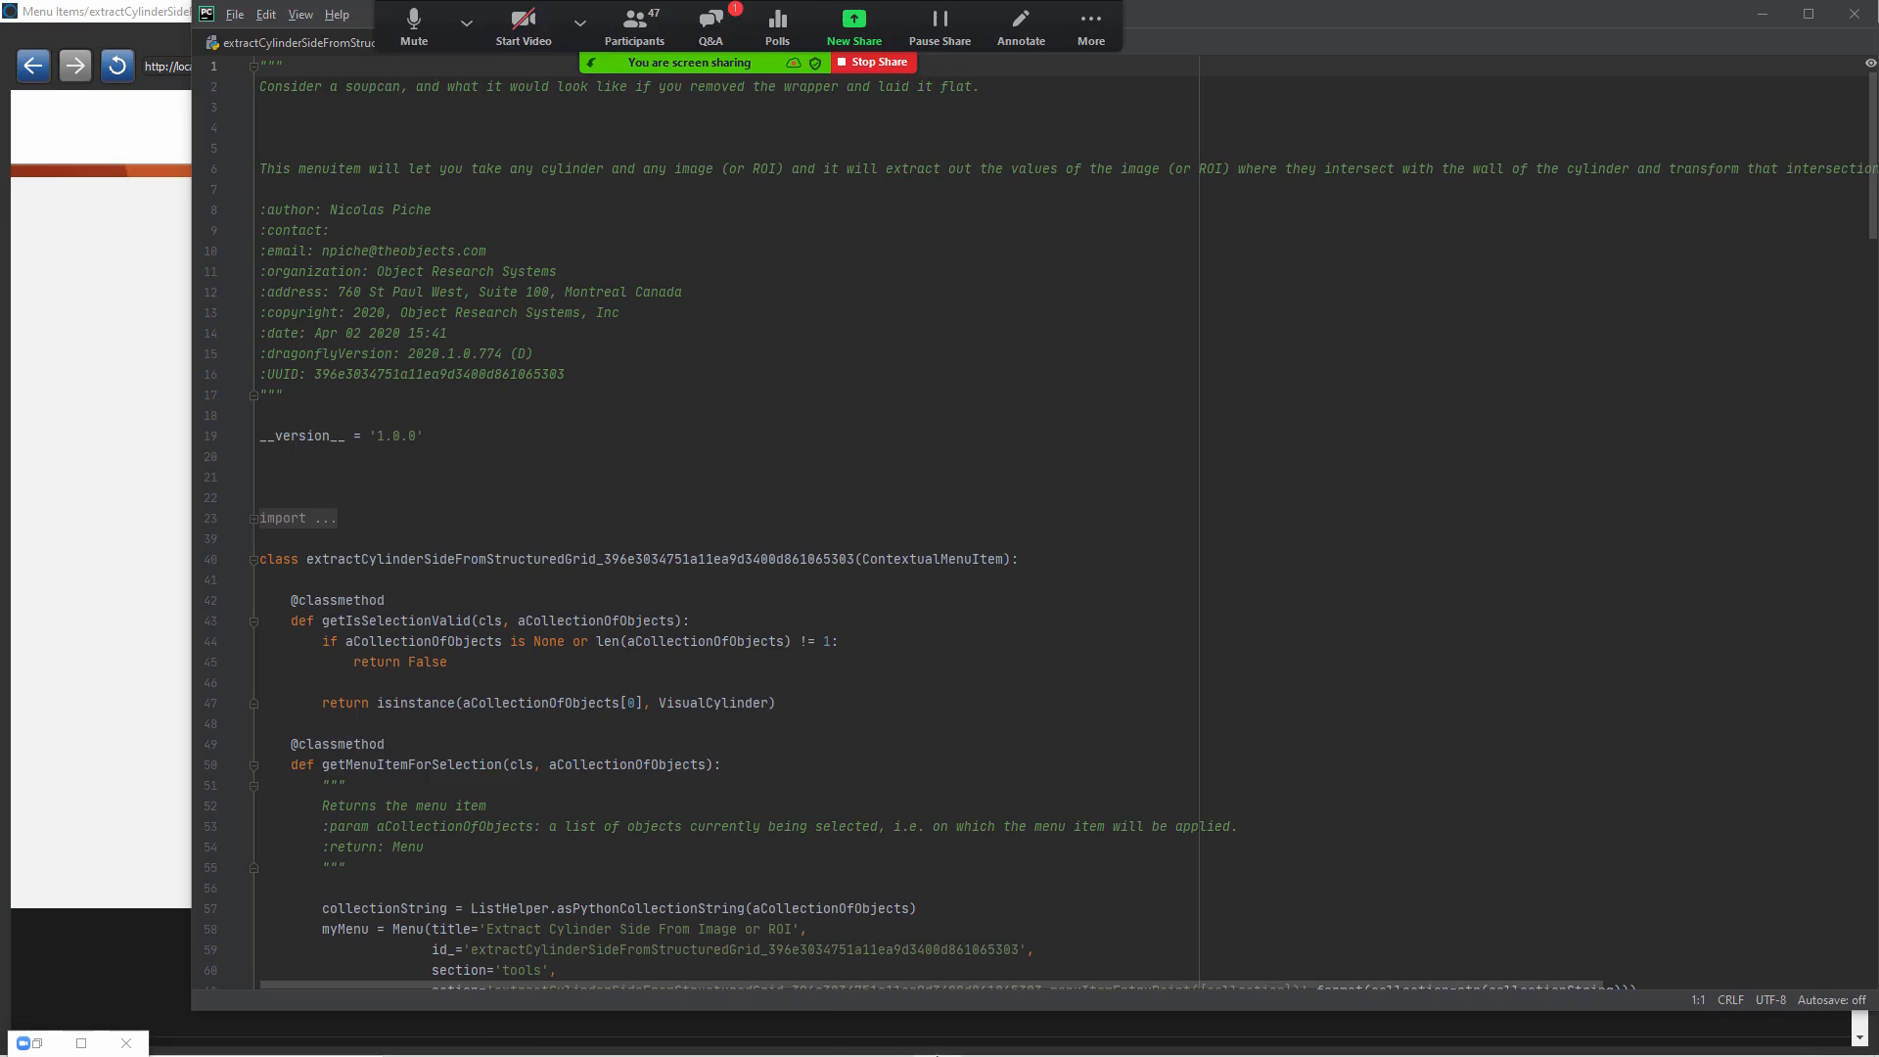
Step: Shorten the code editor window from its lower edge and minimize the Infinite Toolbox window
drag(604, 1011, 600, 917)
click(107, 606)
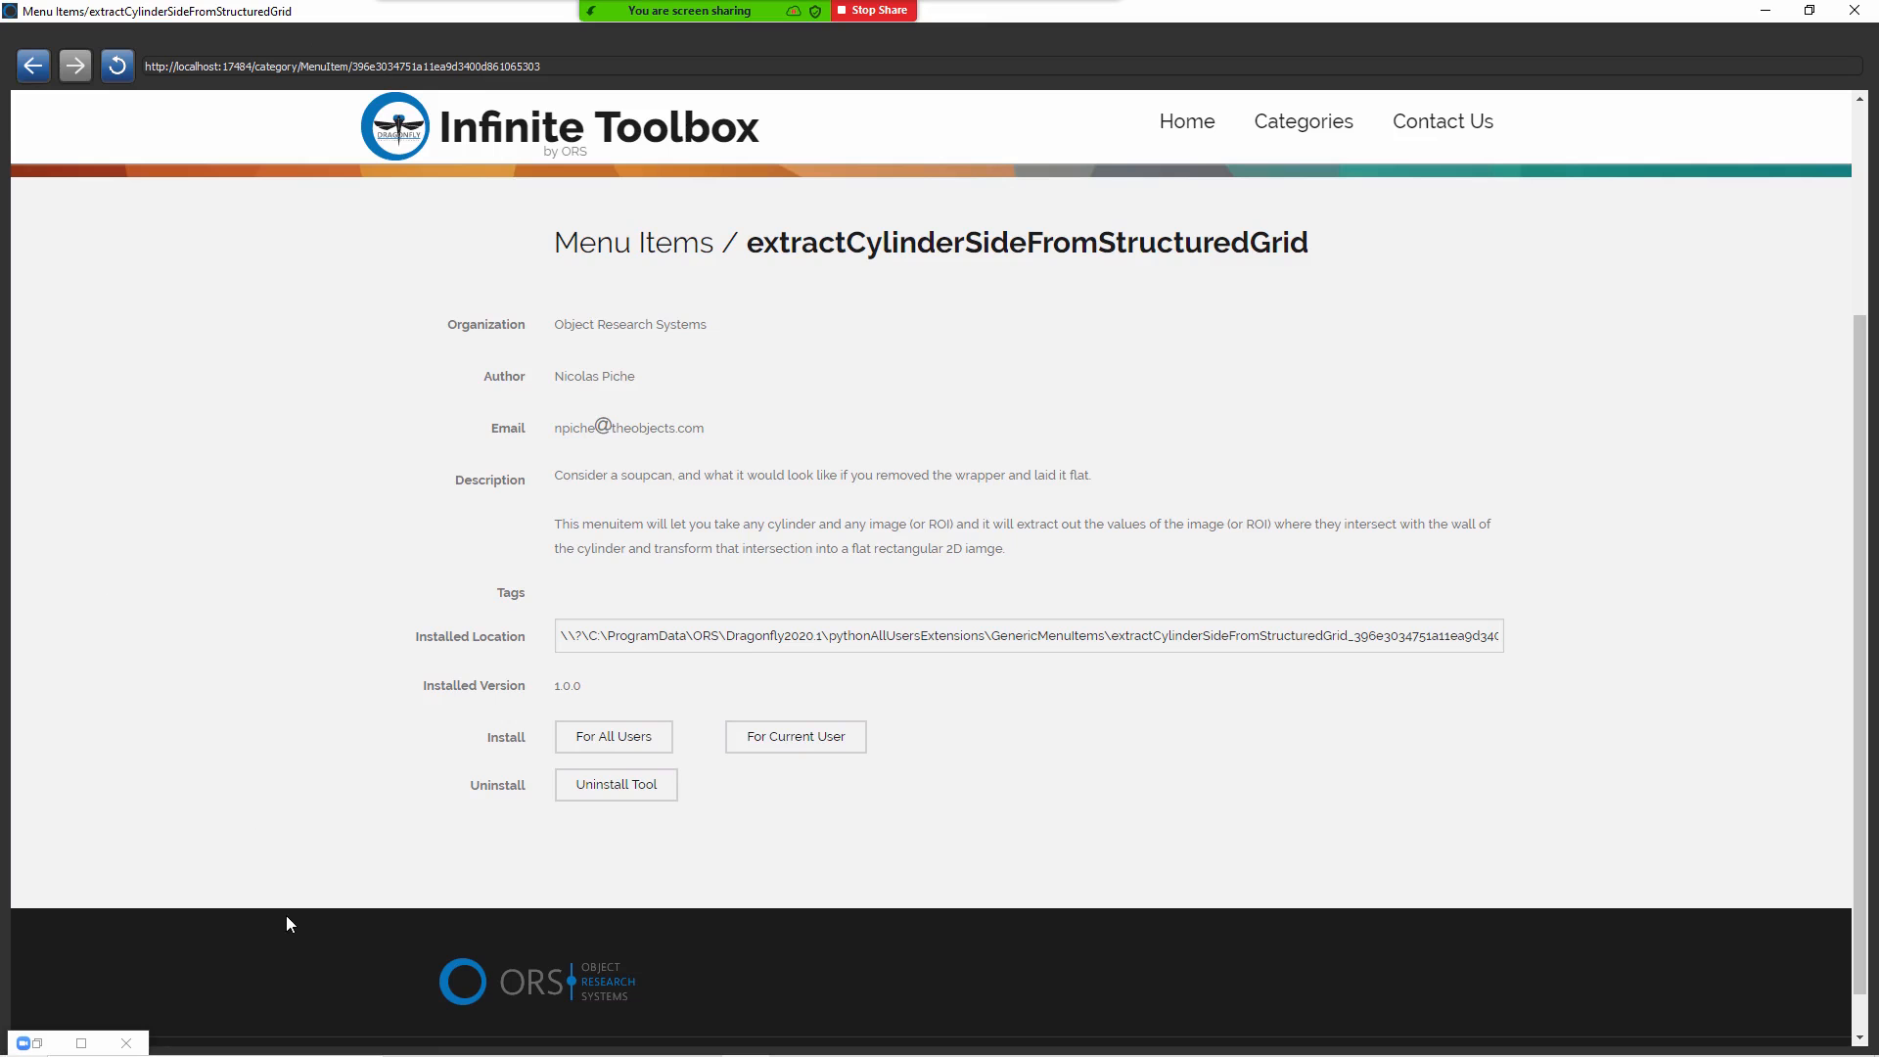
click(1758, 18)
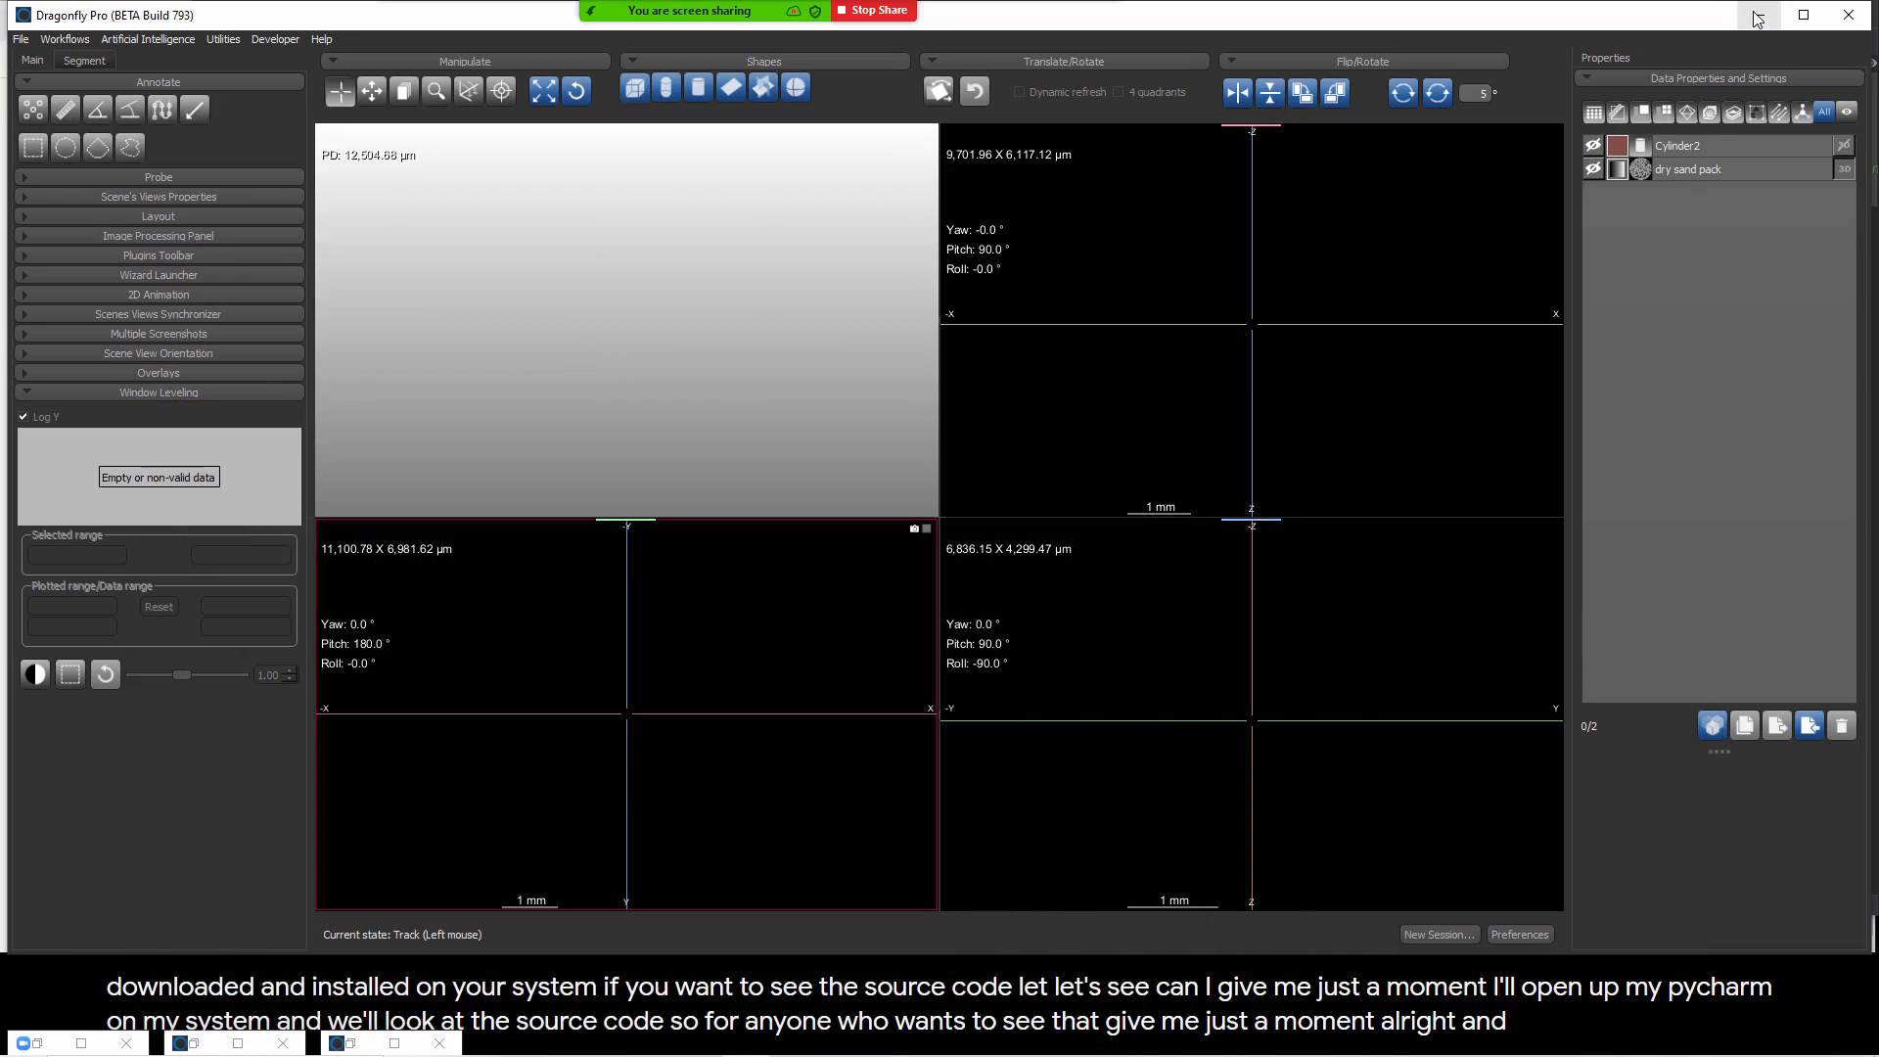
Step: Switch to the PyCharm window containing the extractCylinderSideFromStructuredGrid source code
key(alt+Tab)
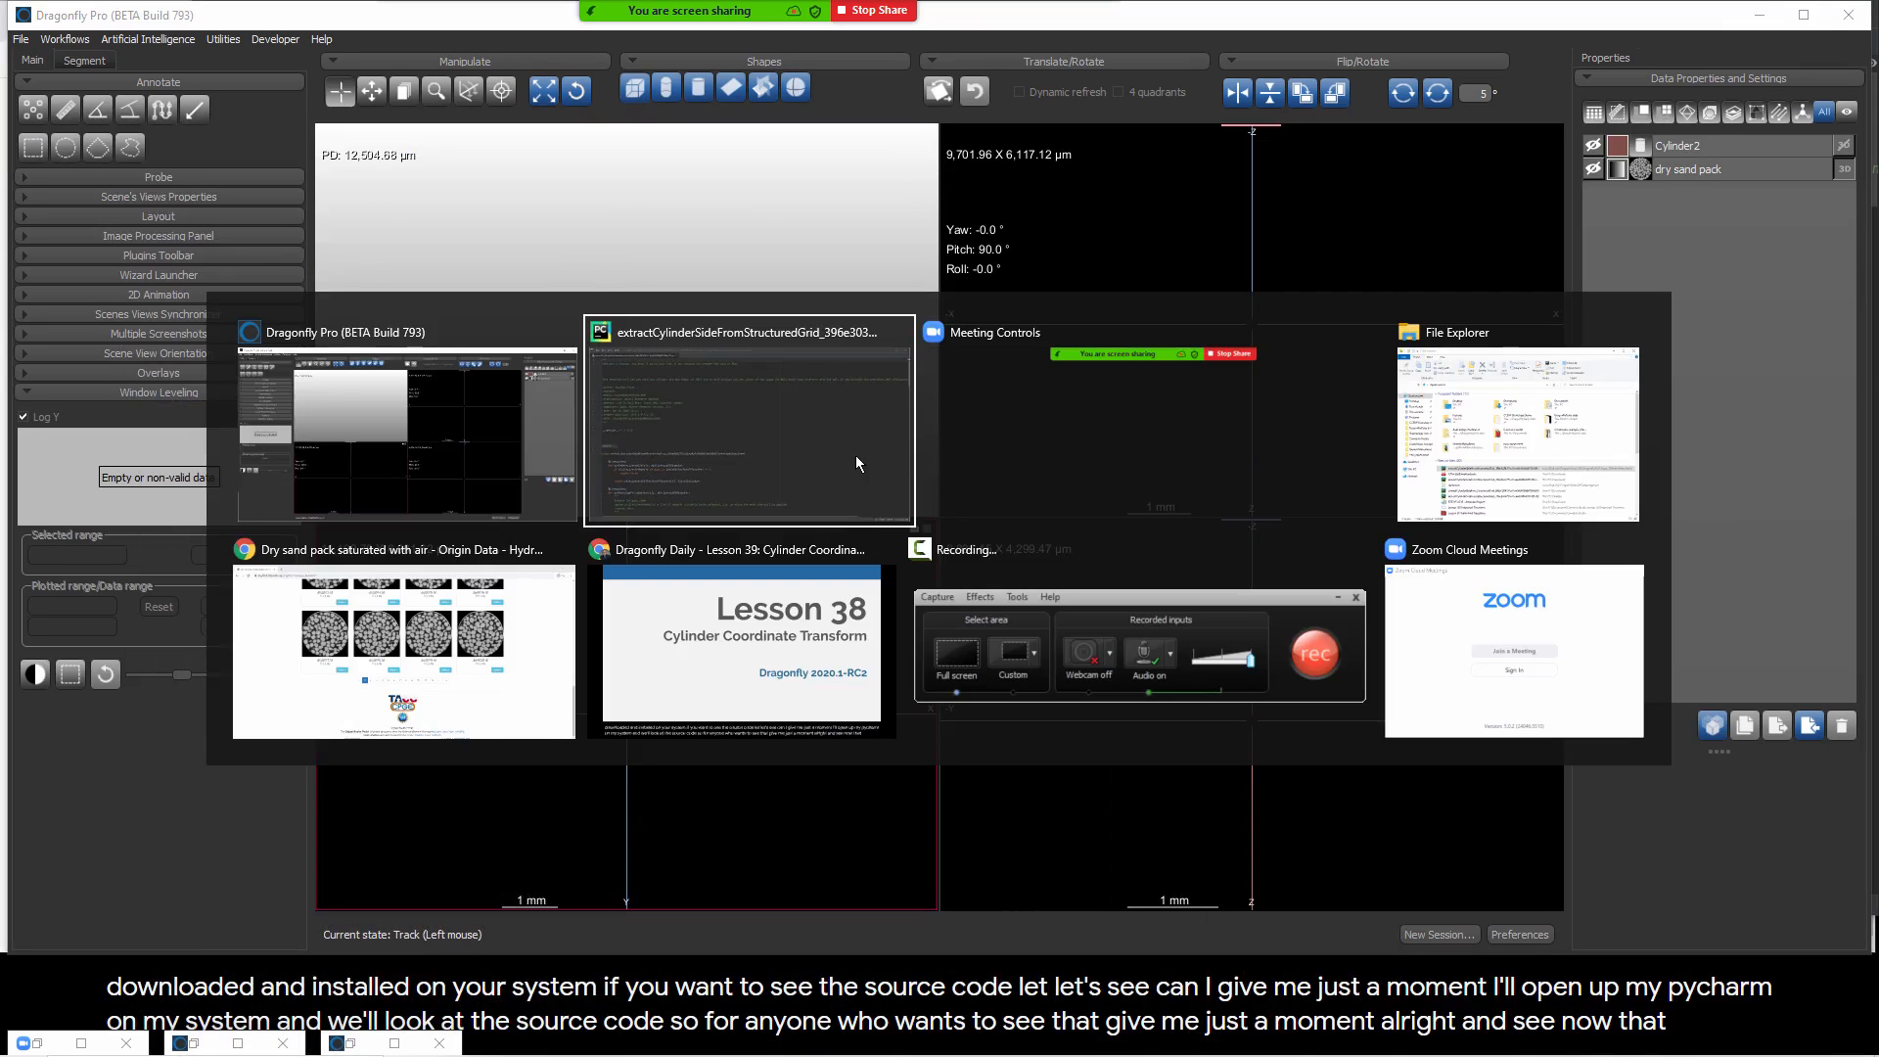
key(Tab)
key(Tab)
key(Tab)
key(Tab)
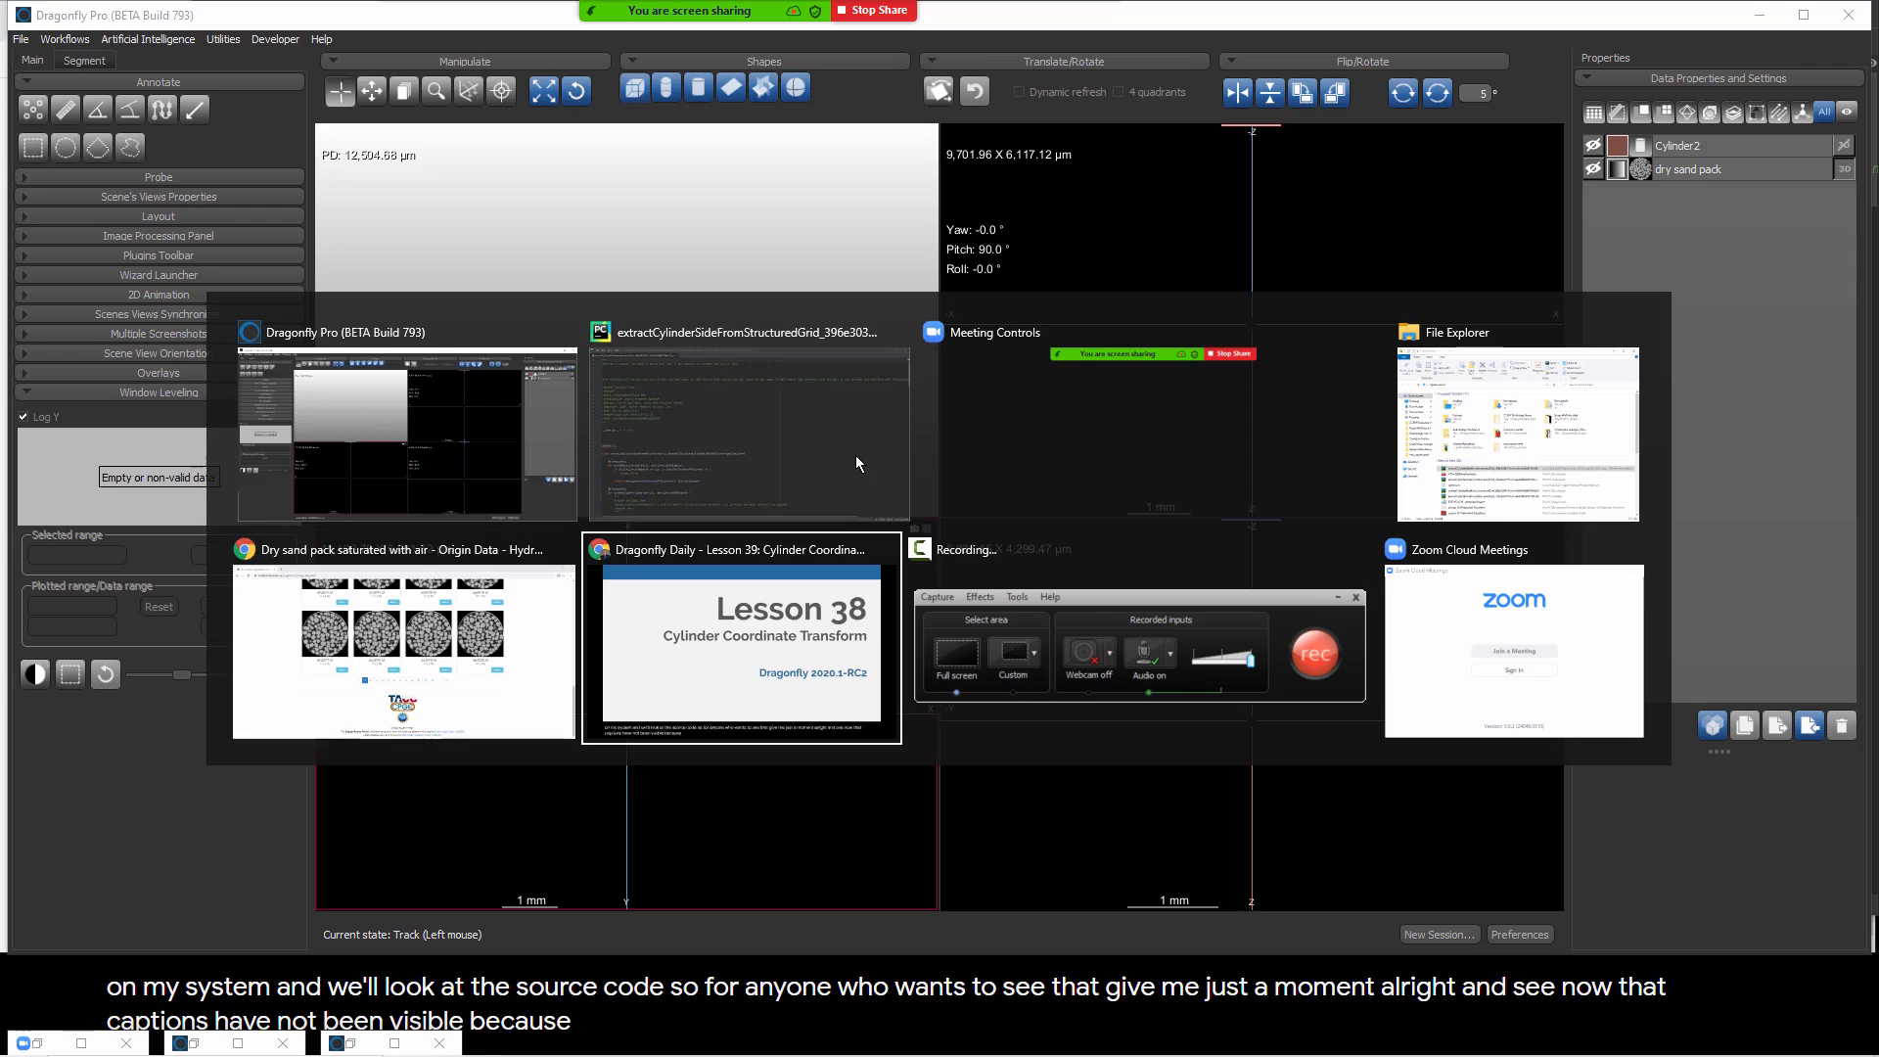
key(Tab)
key(Tab)
key(Tab)
key(Tab)
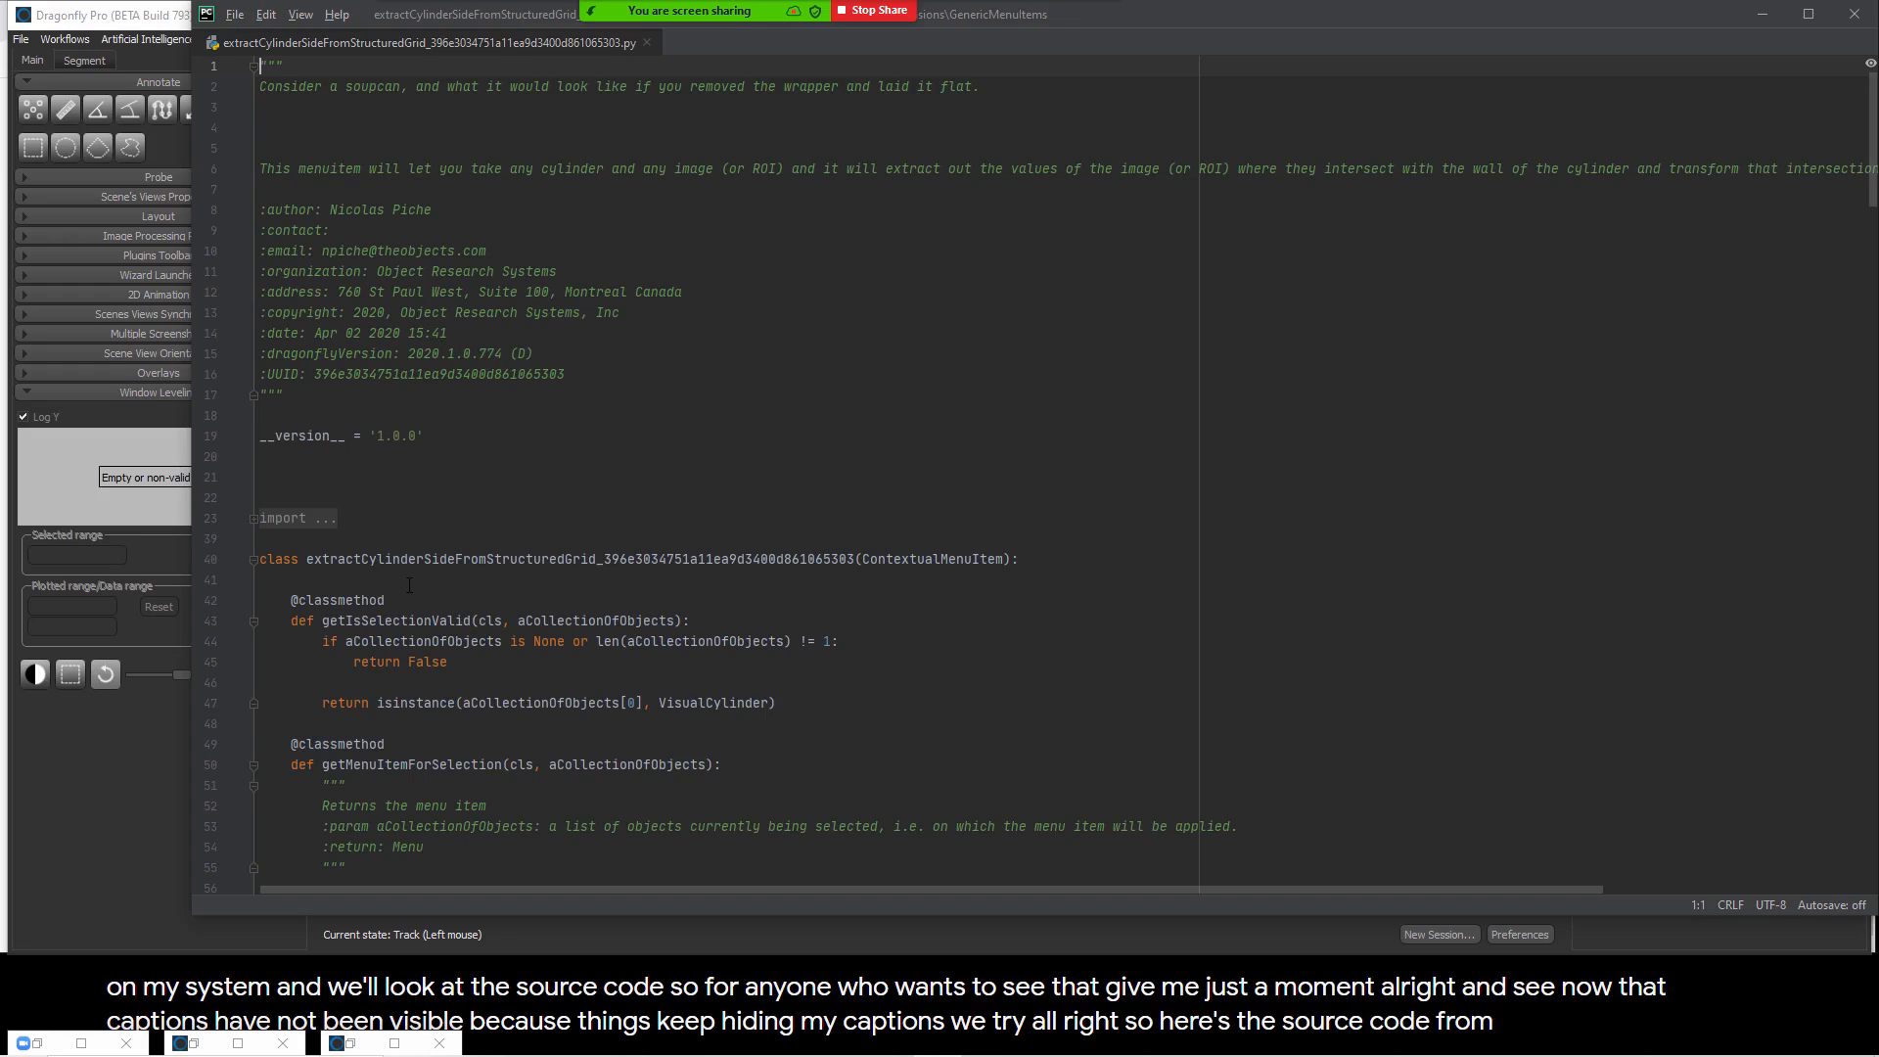
Step: Examine the source code from the menu item entry point through the channel and ROI cylinder extraction methods, and minimize the code editor
scroll(415, 570, down, 9)
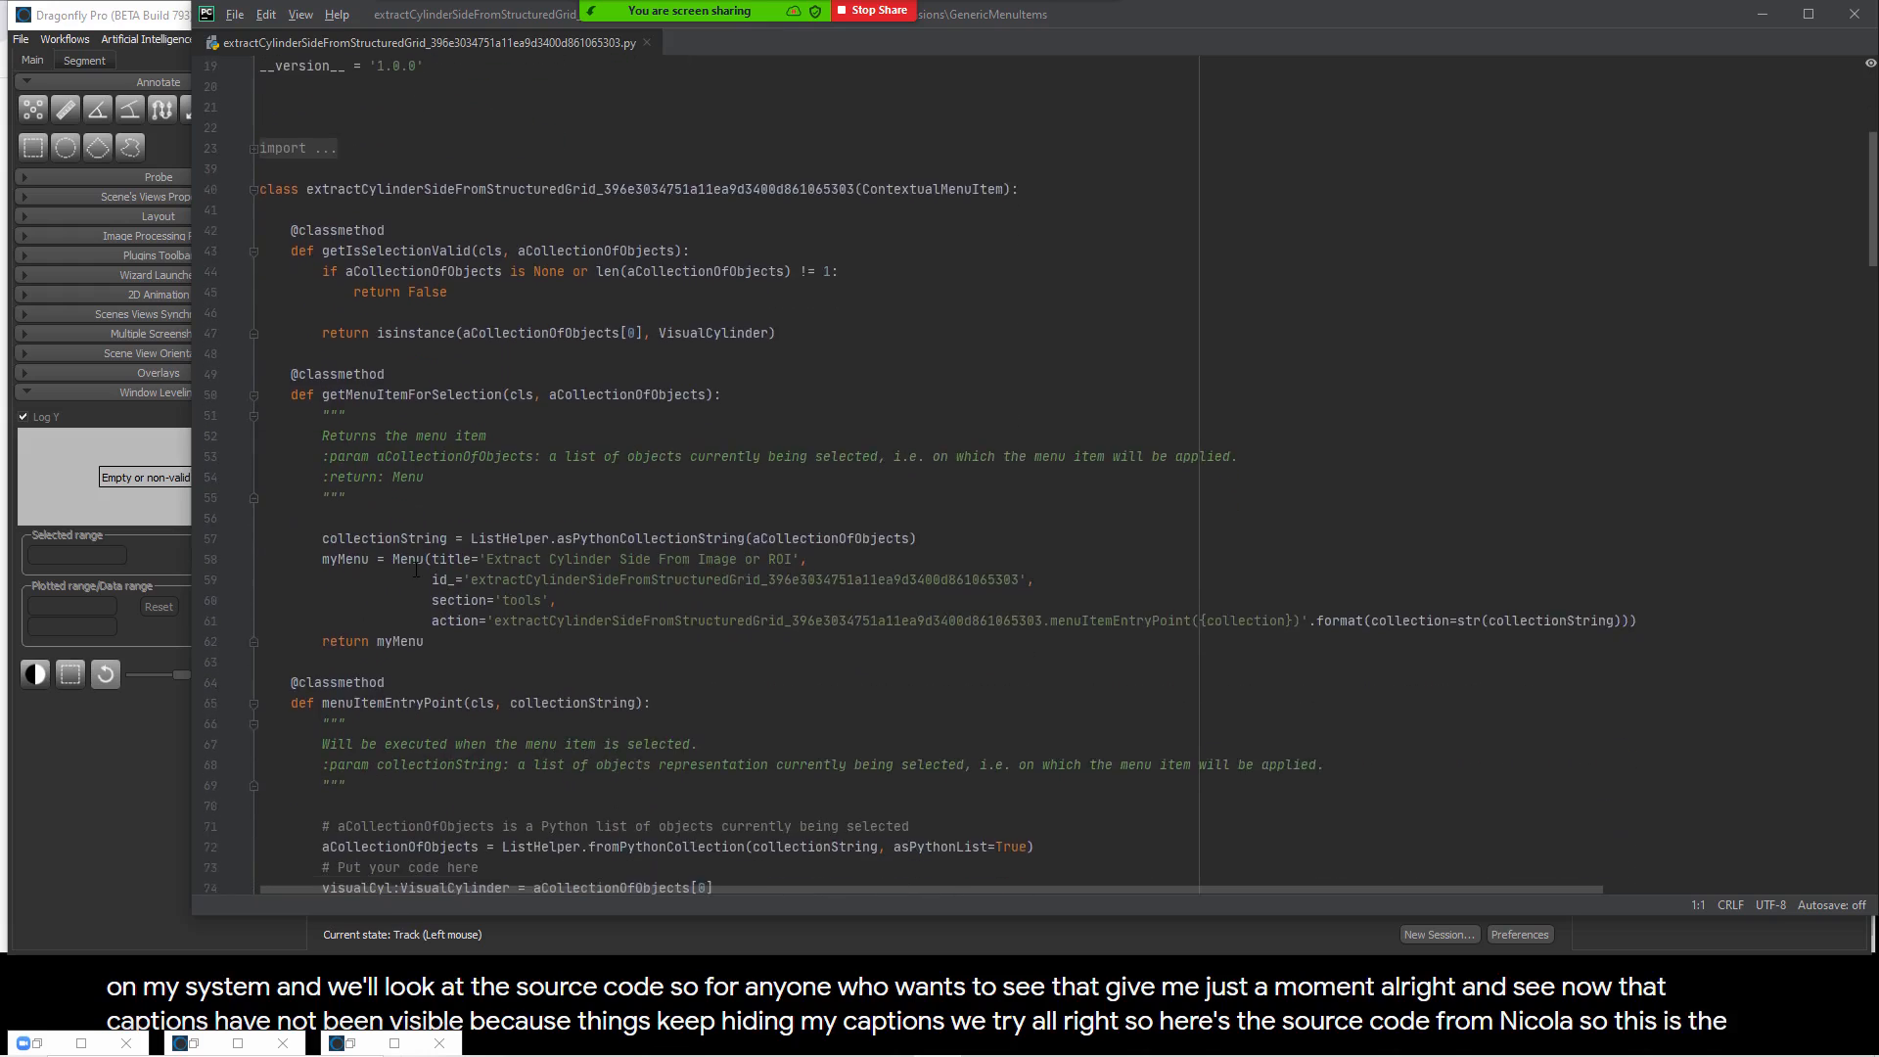
scroll(587, 627, down, 8)
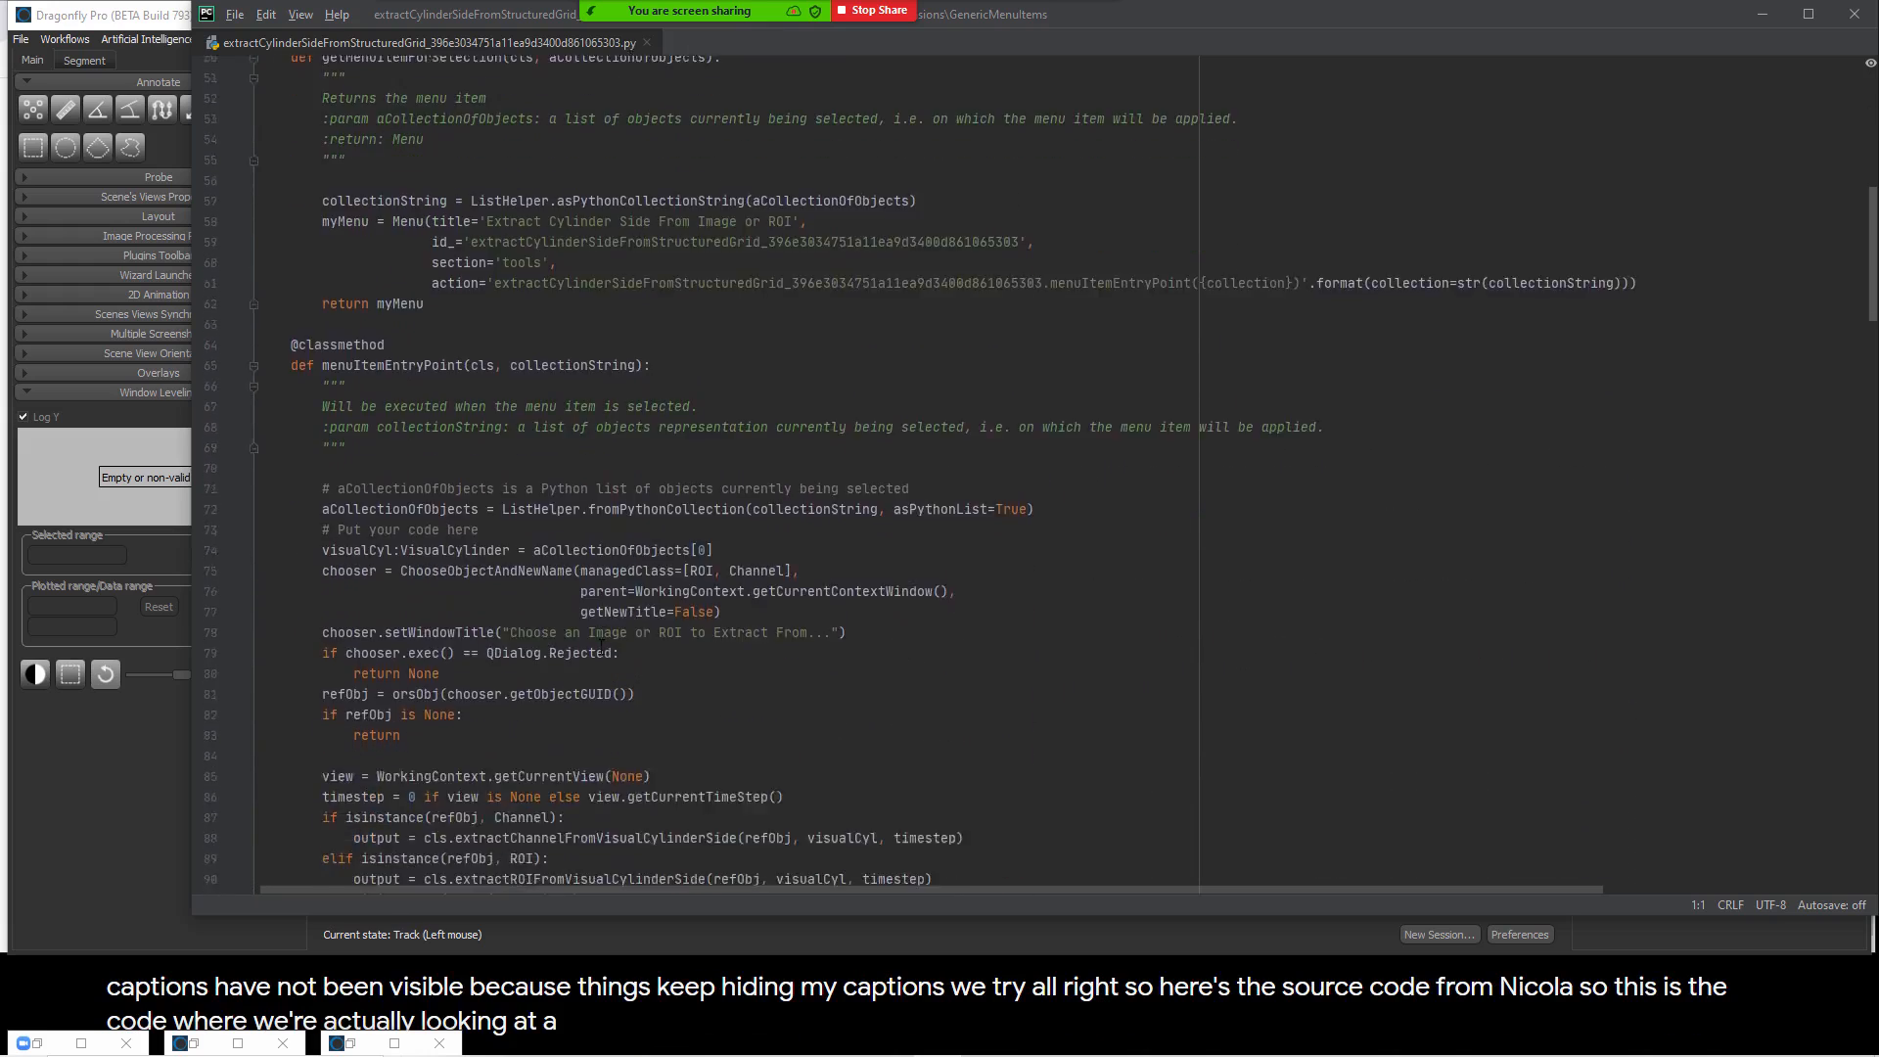
scroll(601, 646, down, 8)
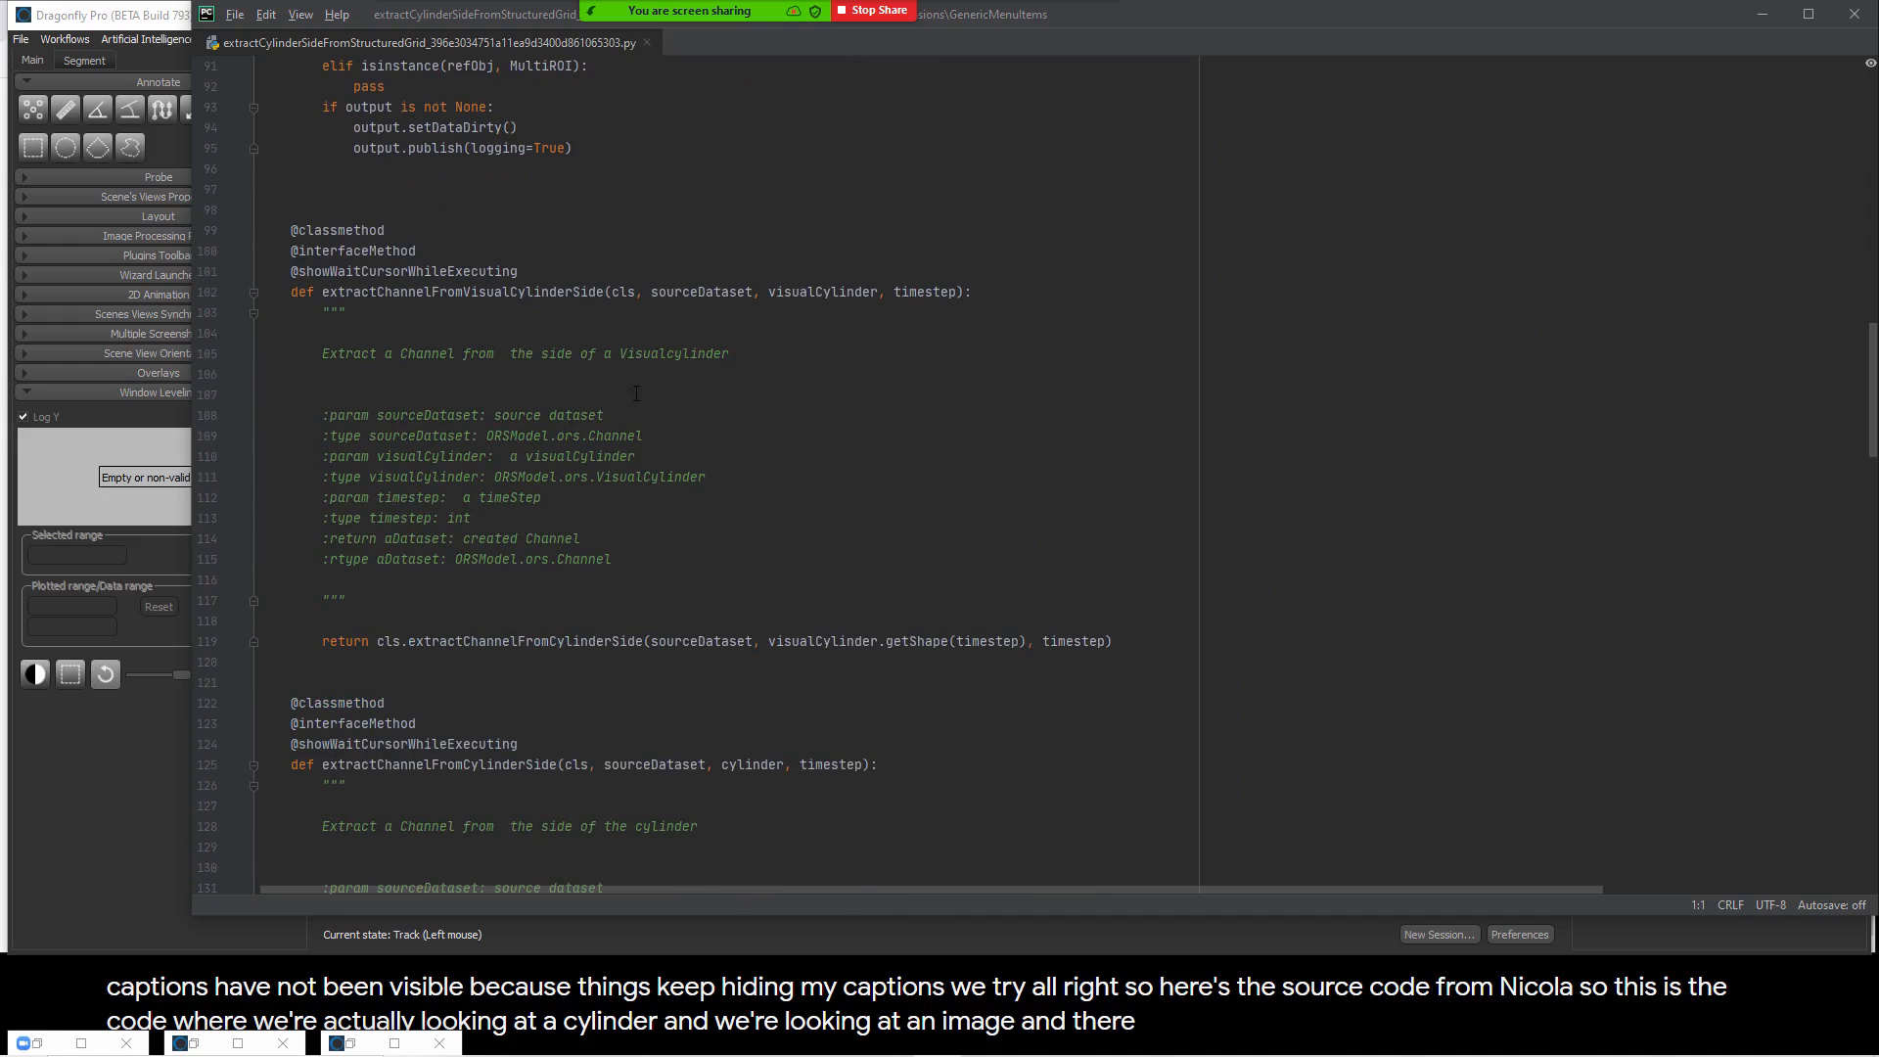
scroll(690, 563, down, 15)
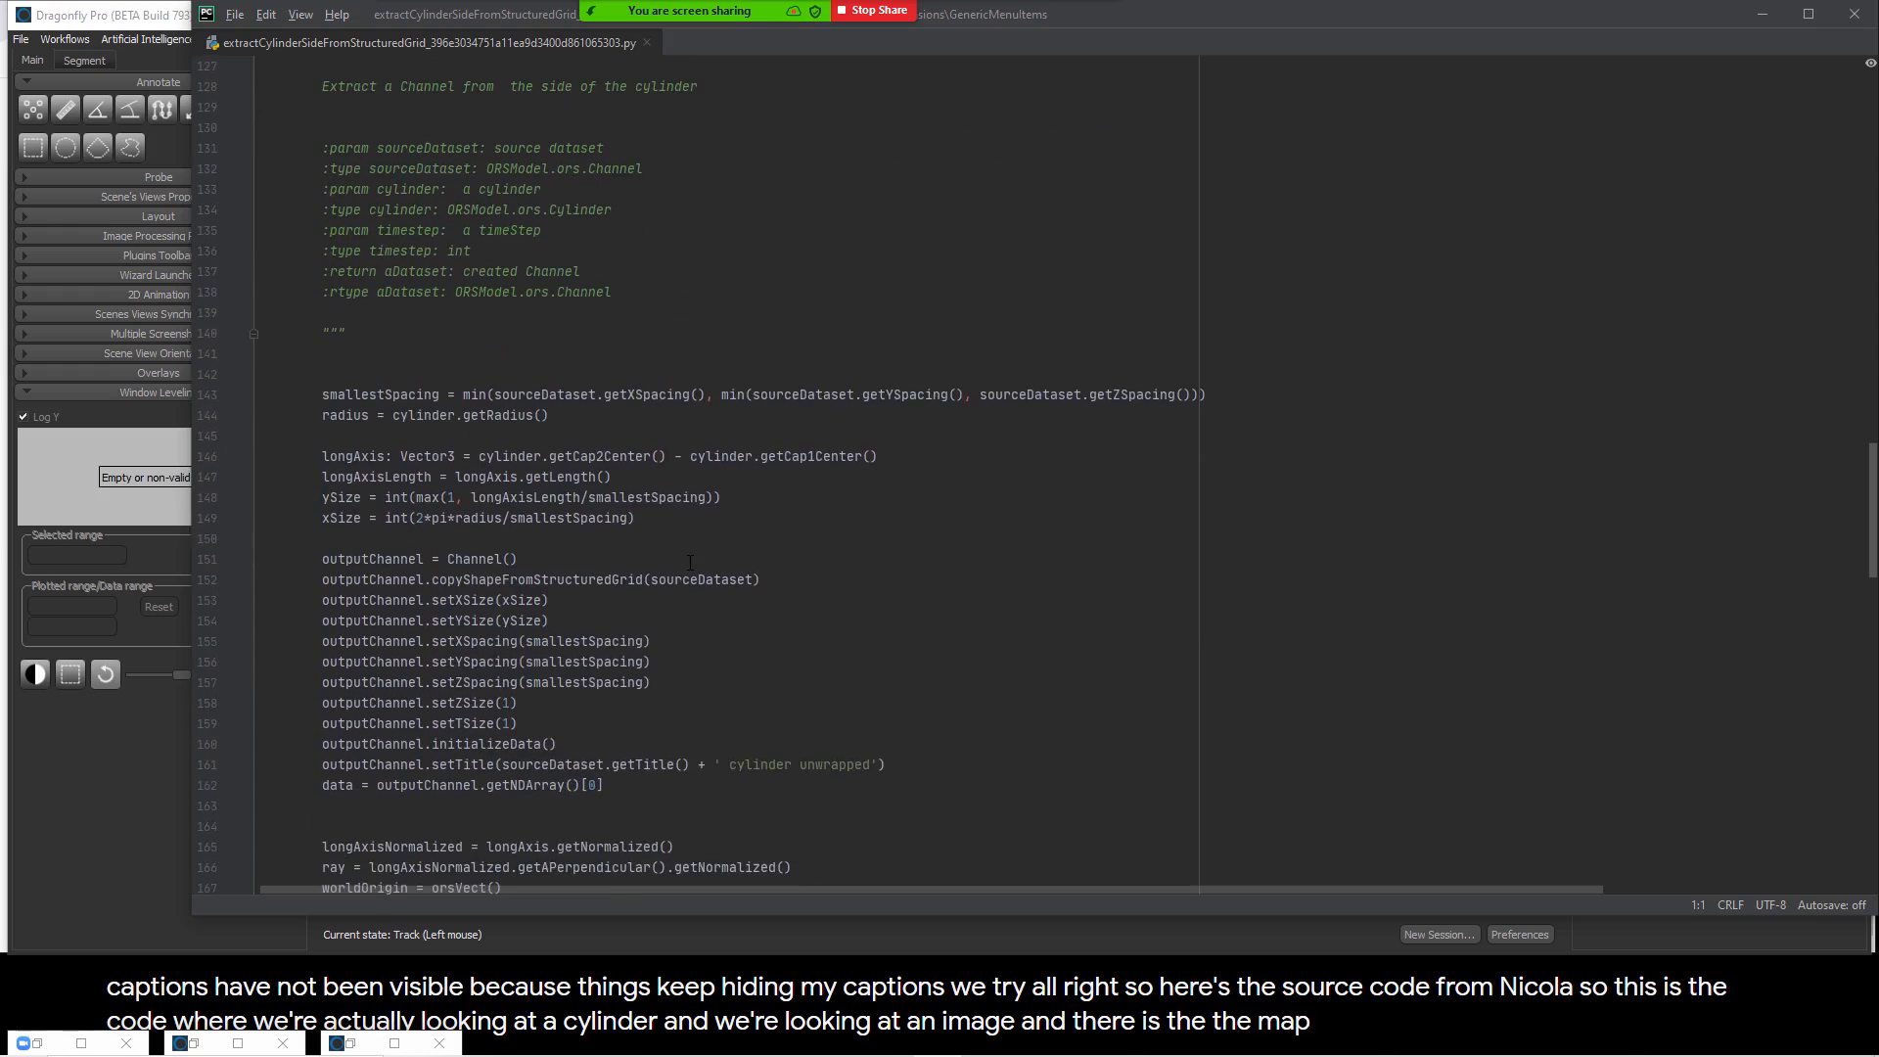
scroll(680, 573, down, 1)
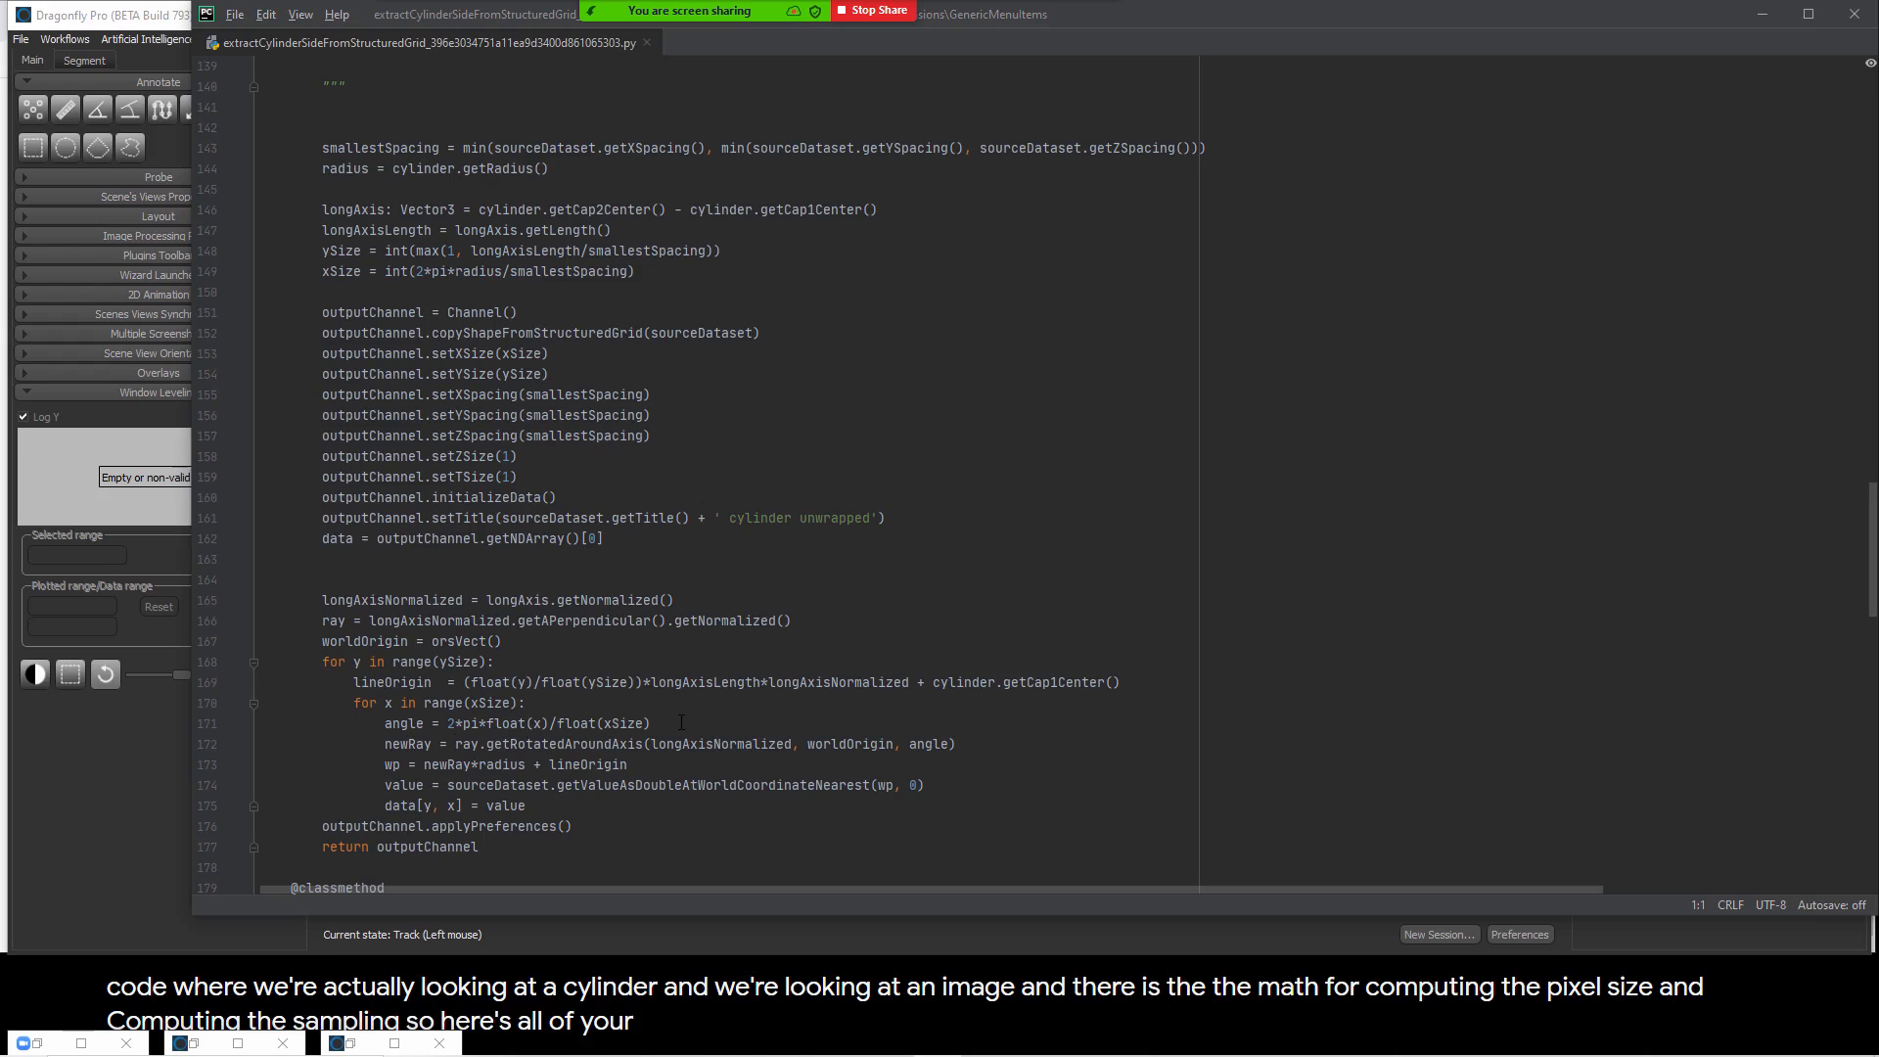
scroll(671, 724, down, 3)
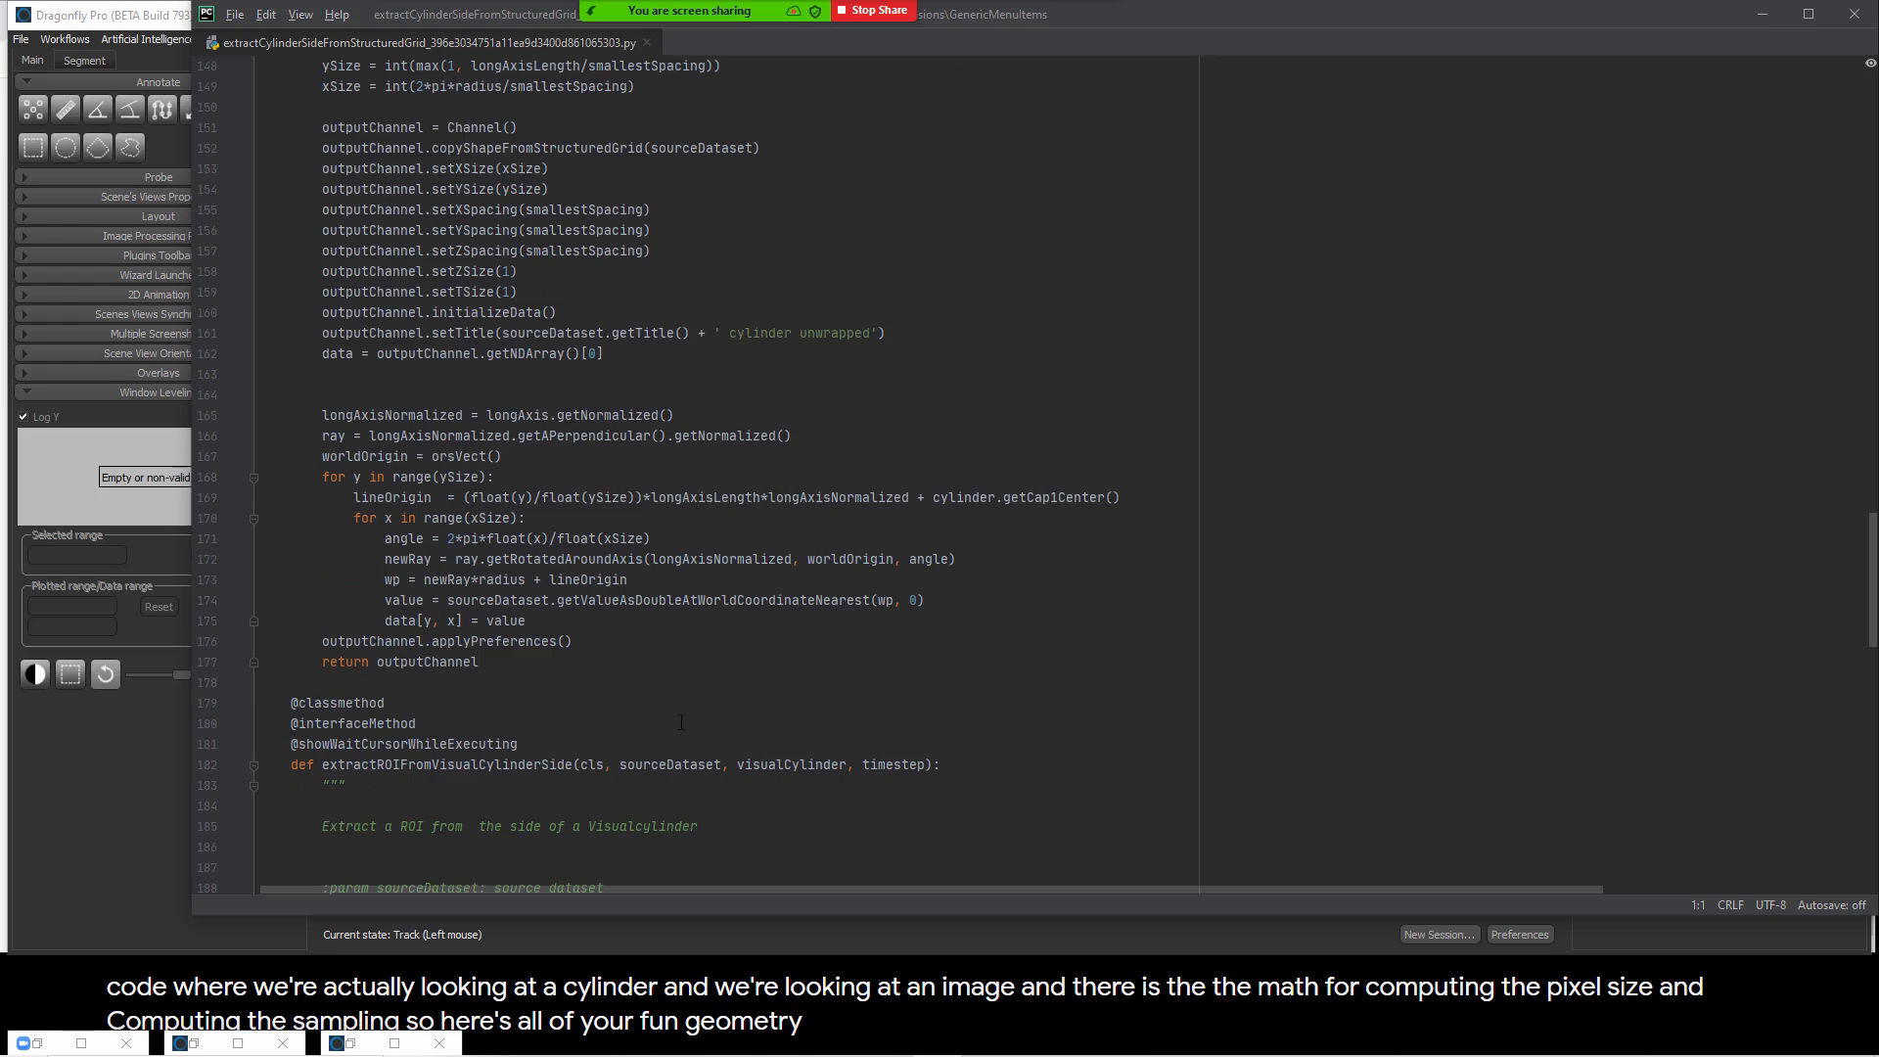
scroll(695, 720, up, 1)
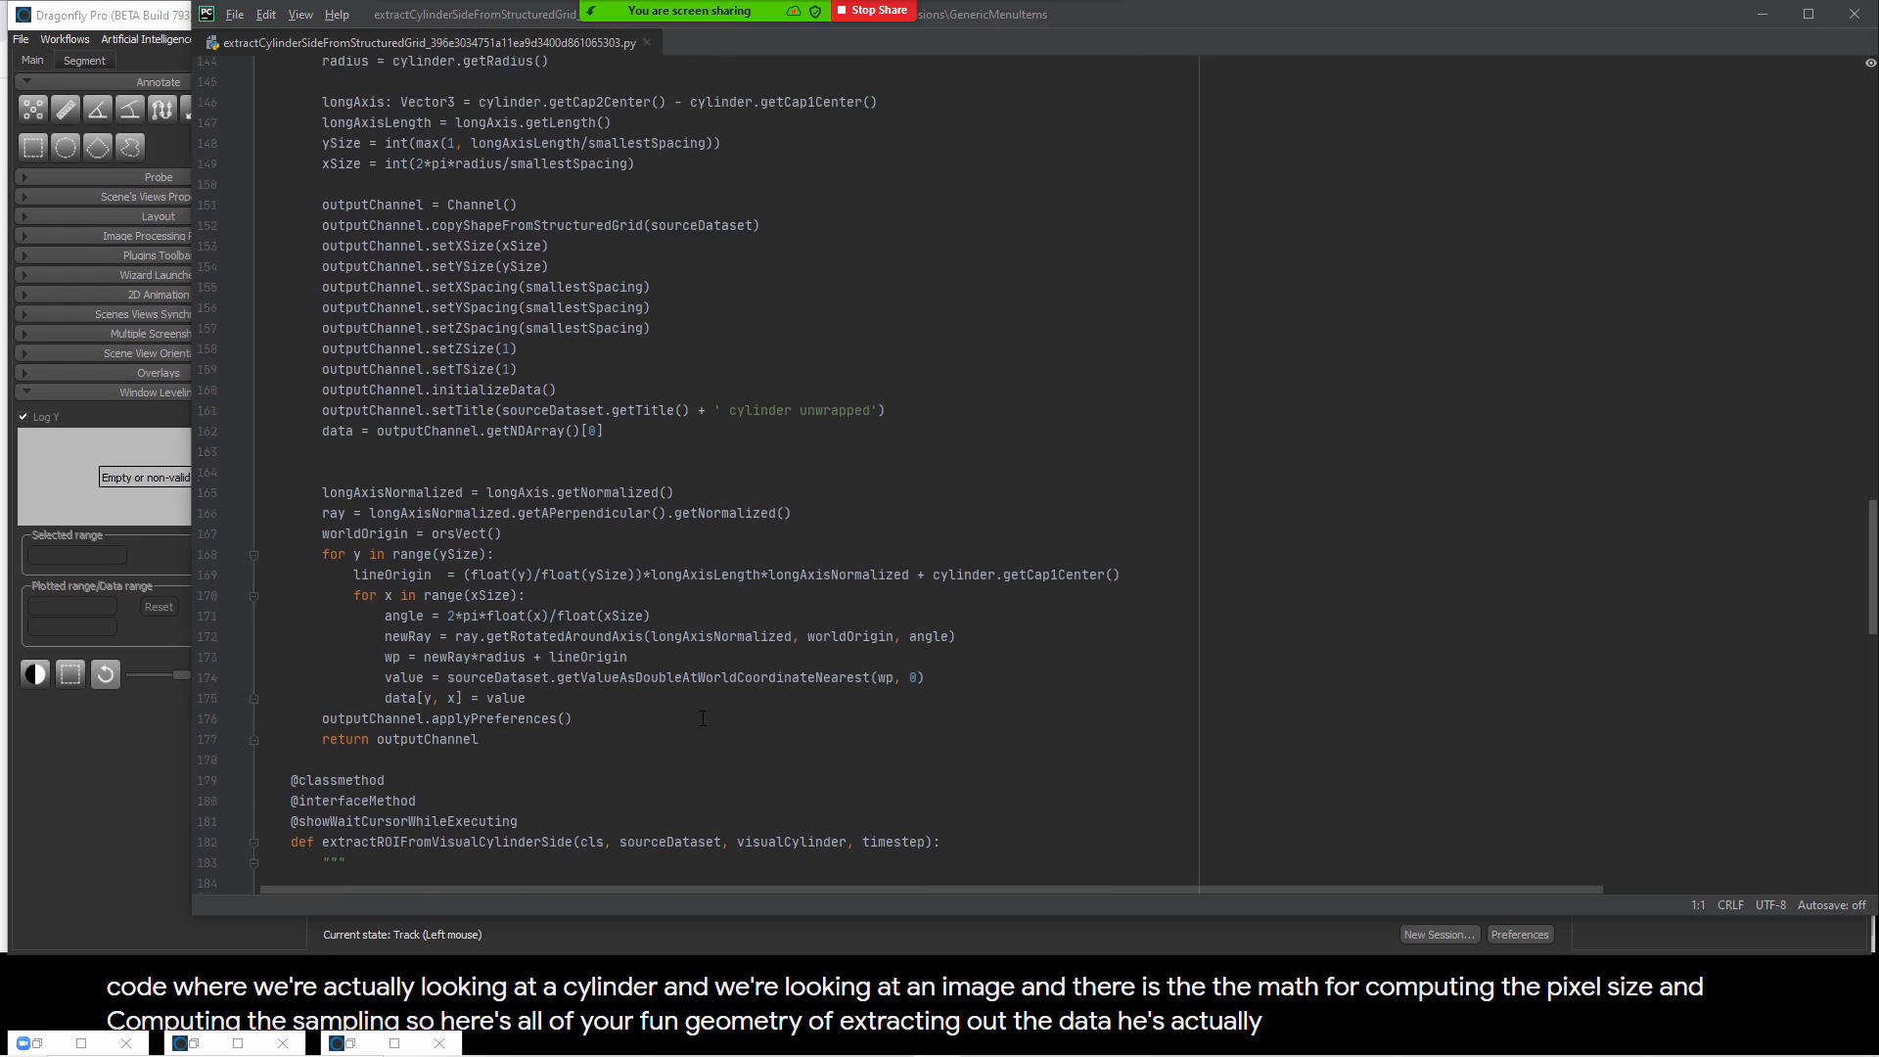
scroll(703, 719, up, 3)
scroll(702, 719, down, 18)
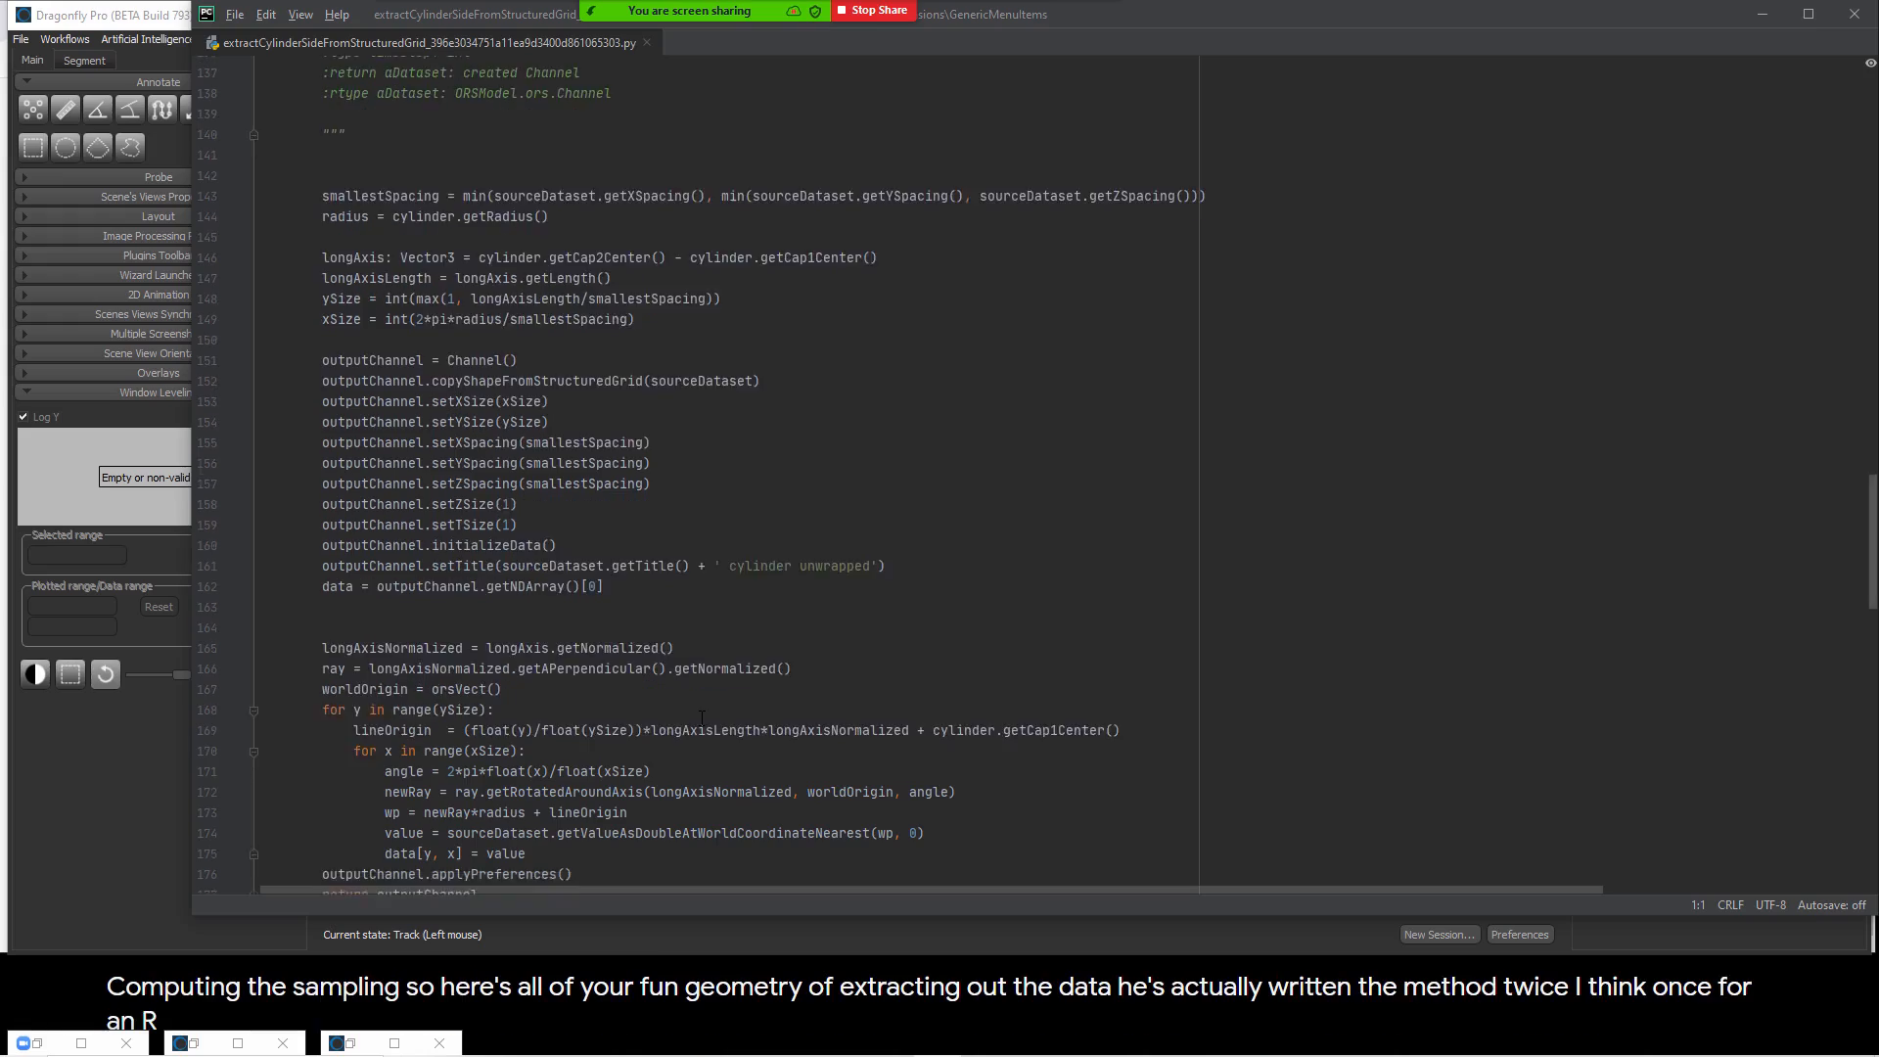
scroll(703, 720, down, 10)
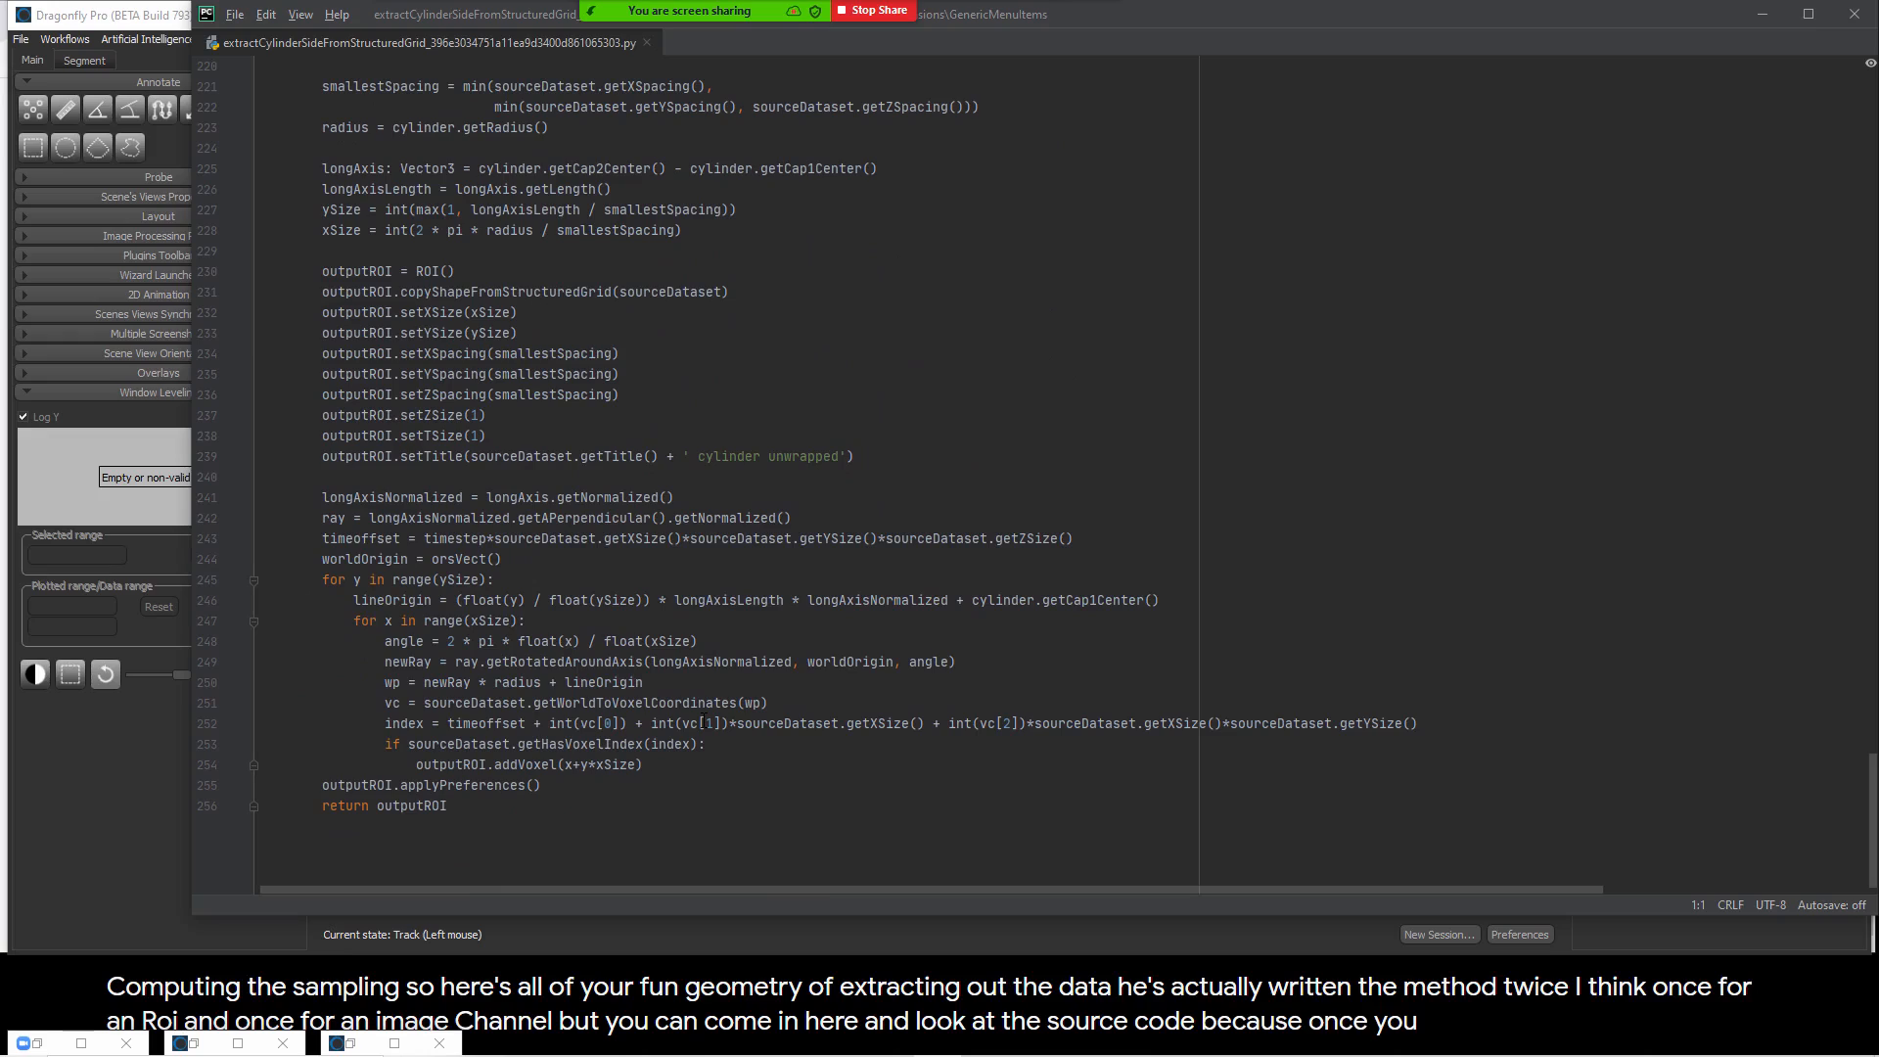
scroll(692, 704, down, 1)
scroll(692, 705, up, 20)
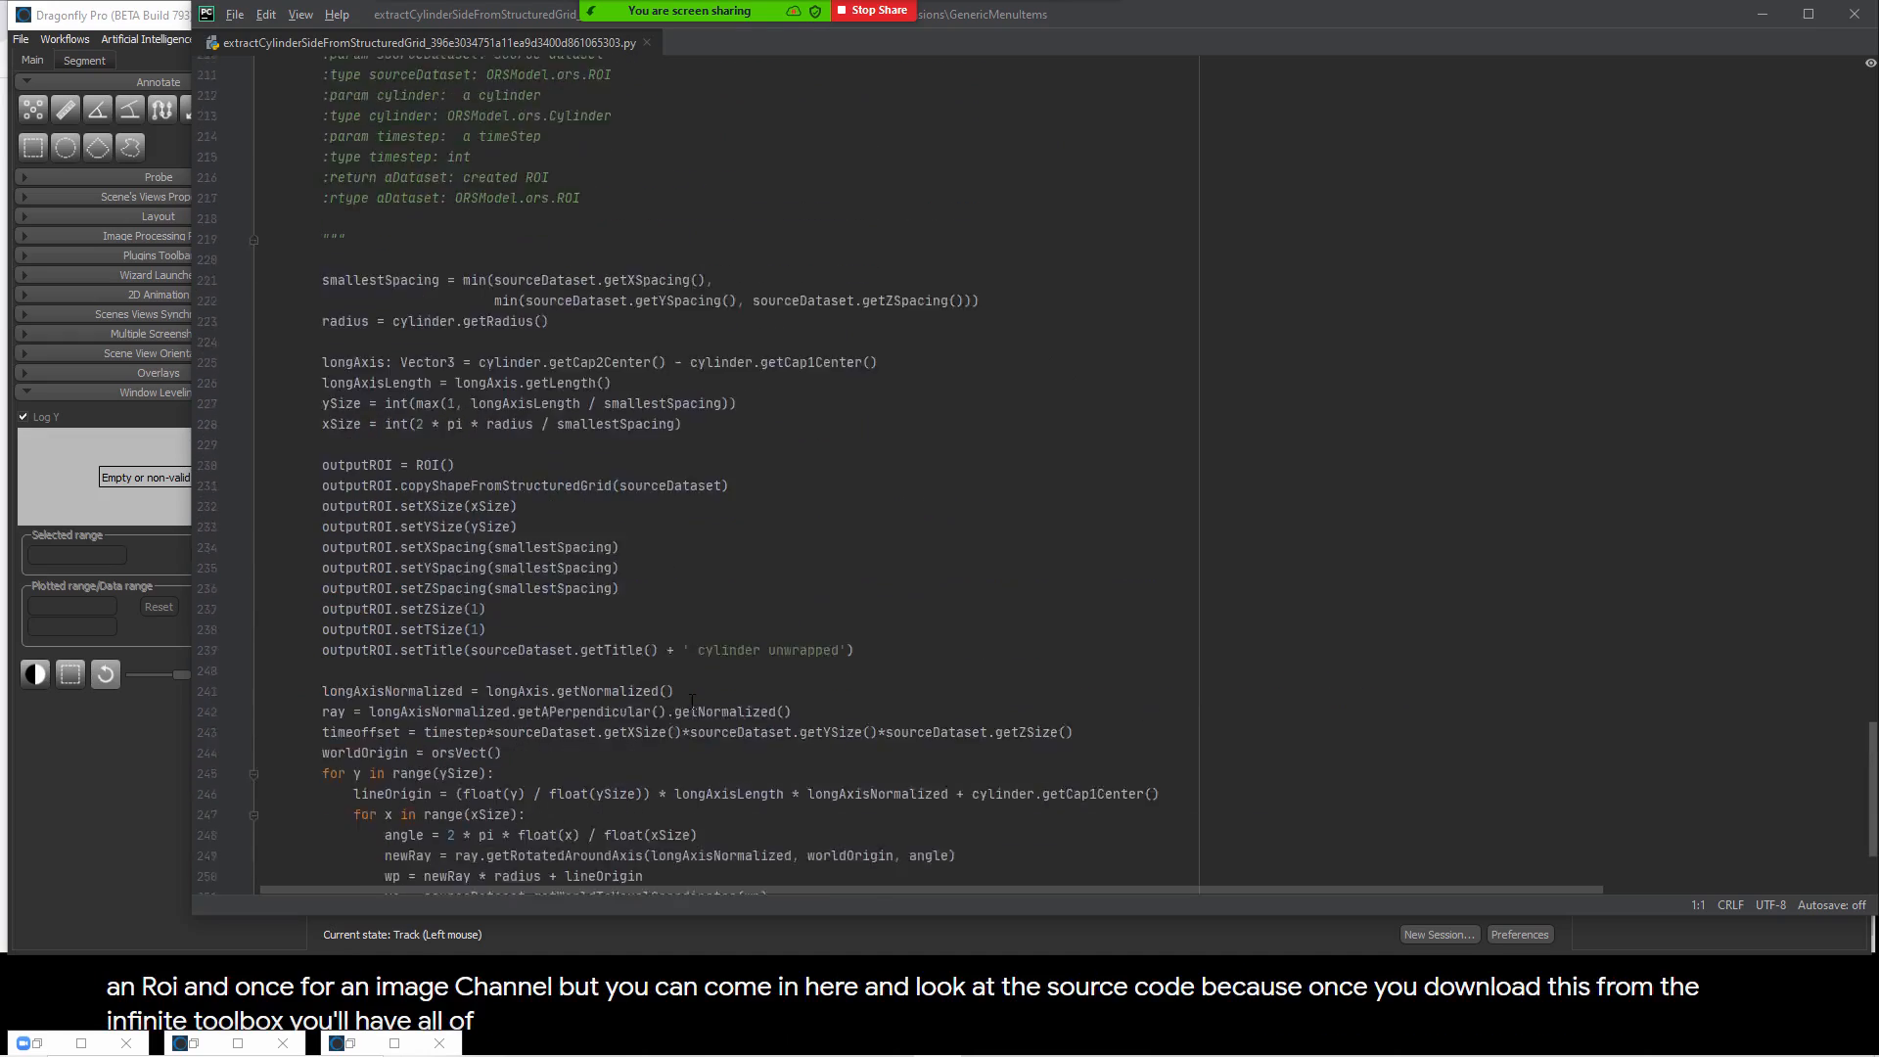
scroll(692, 701, up, 10)
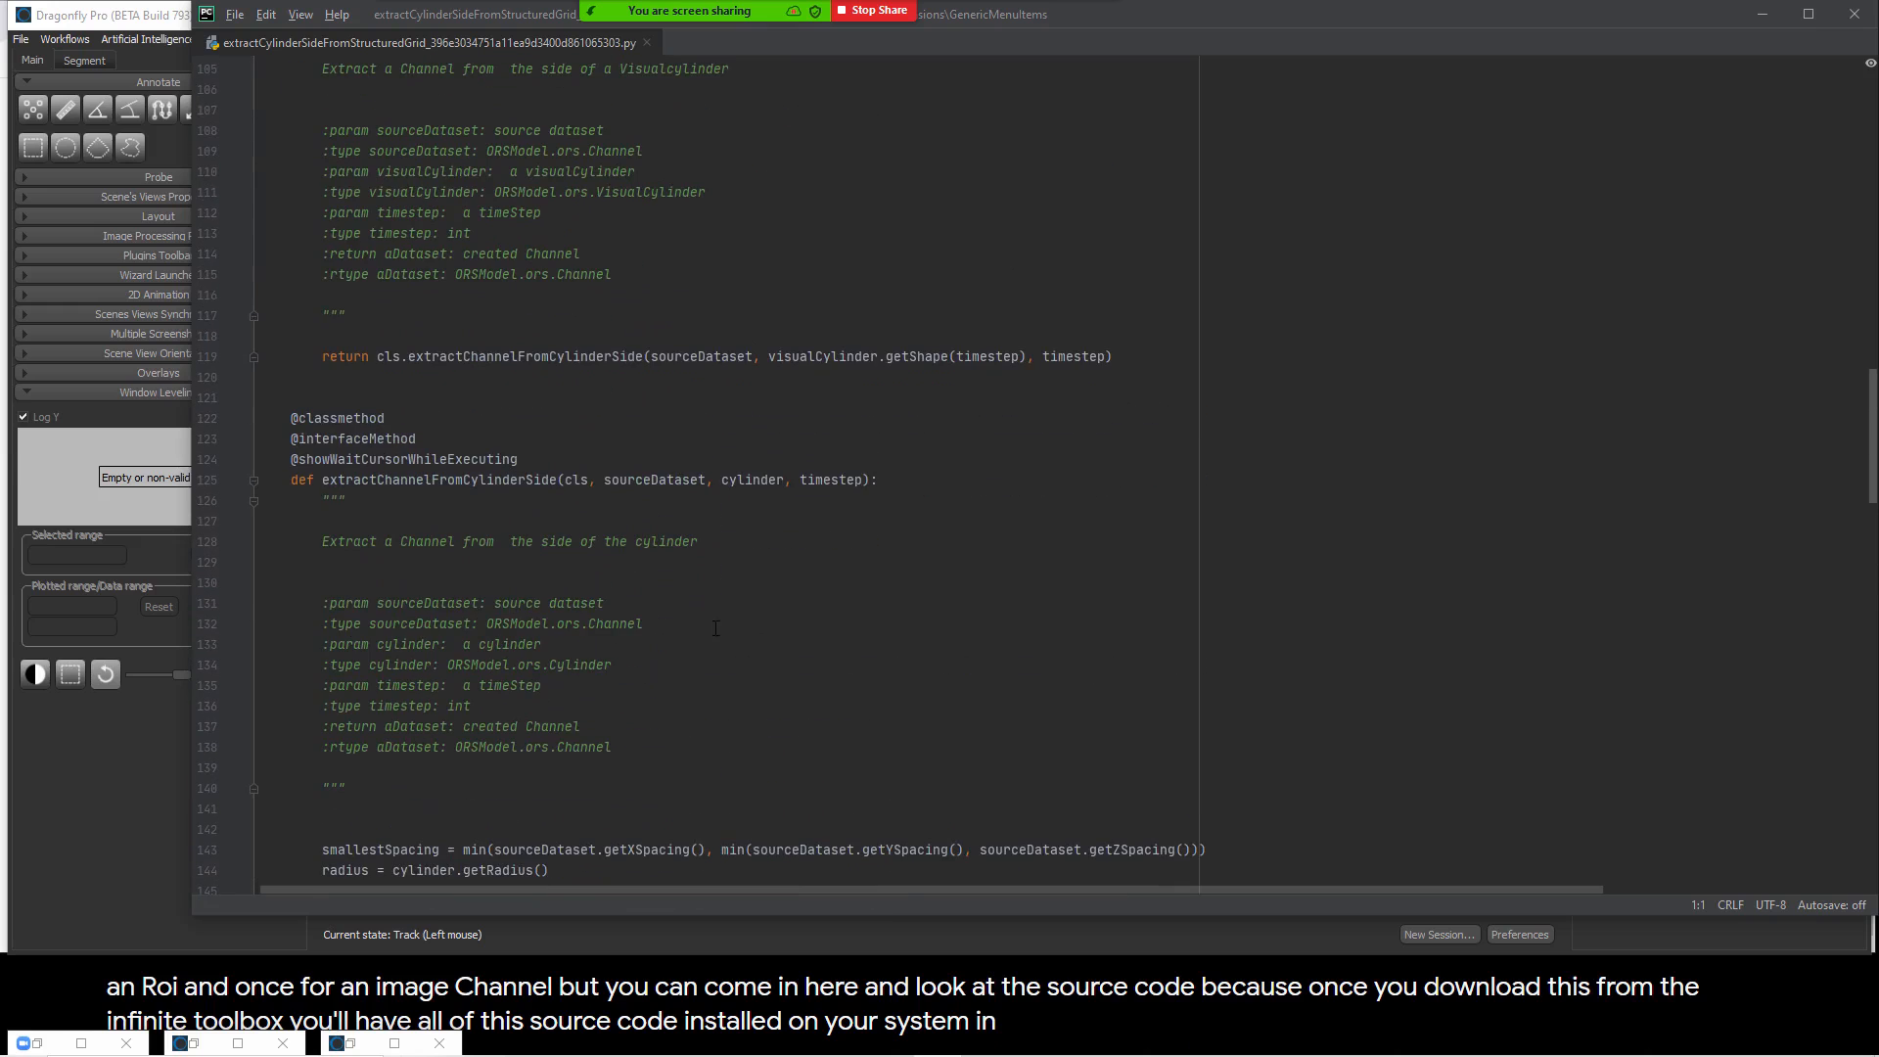
click(1761, 14)
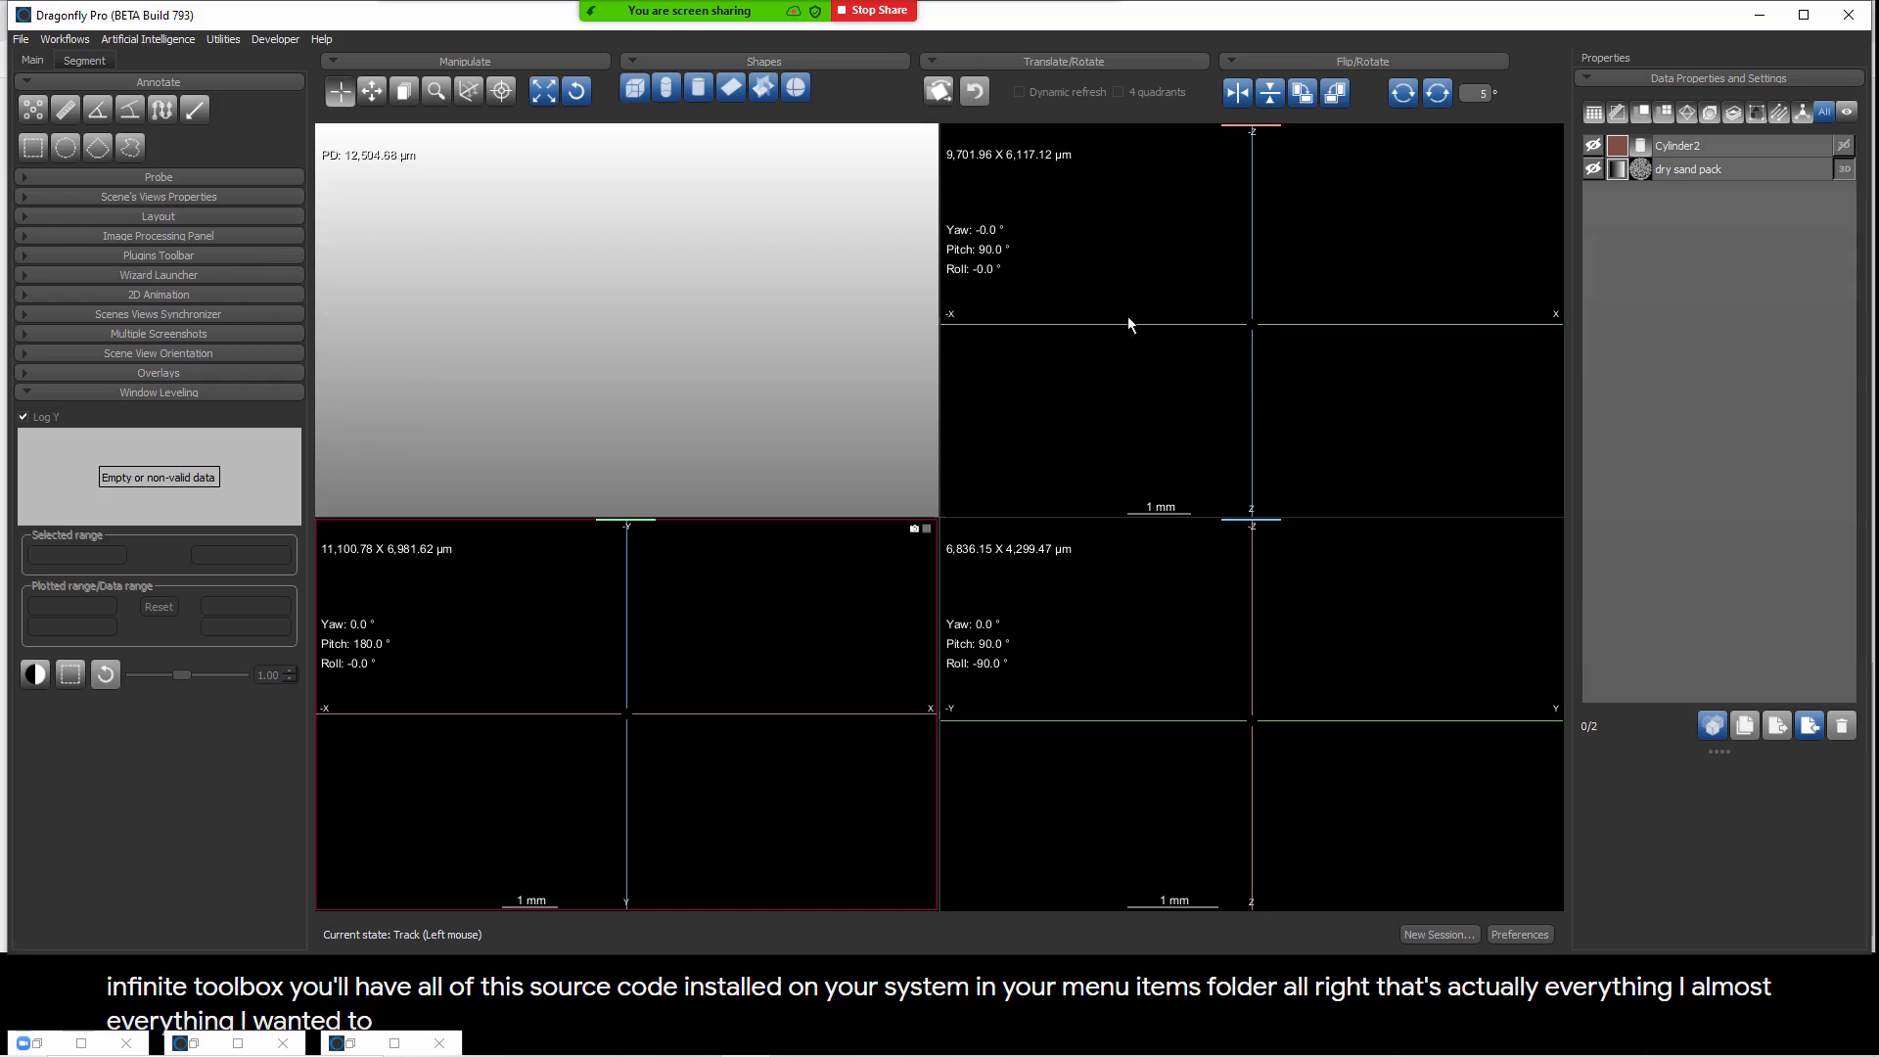
Step: Load the unwrapped object from the Dry Sand Pack project in the Organizer and minimize the Organizer
key(ctrl+o)
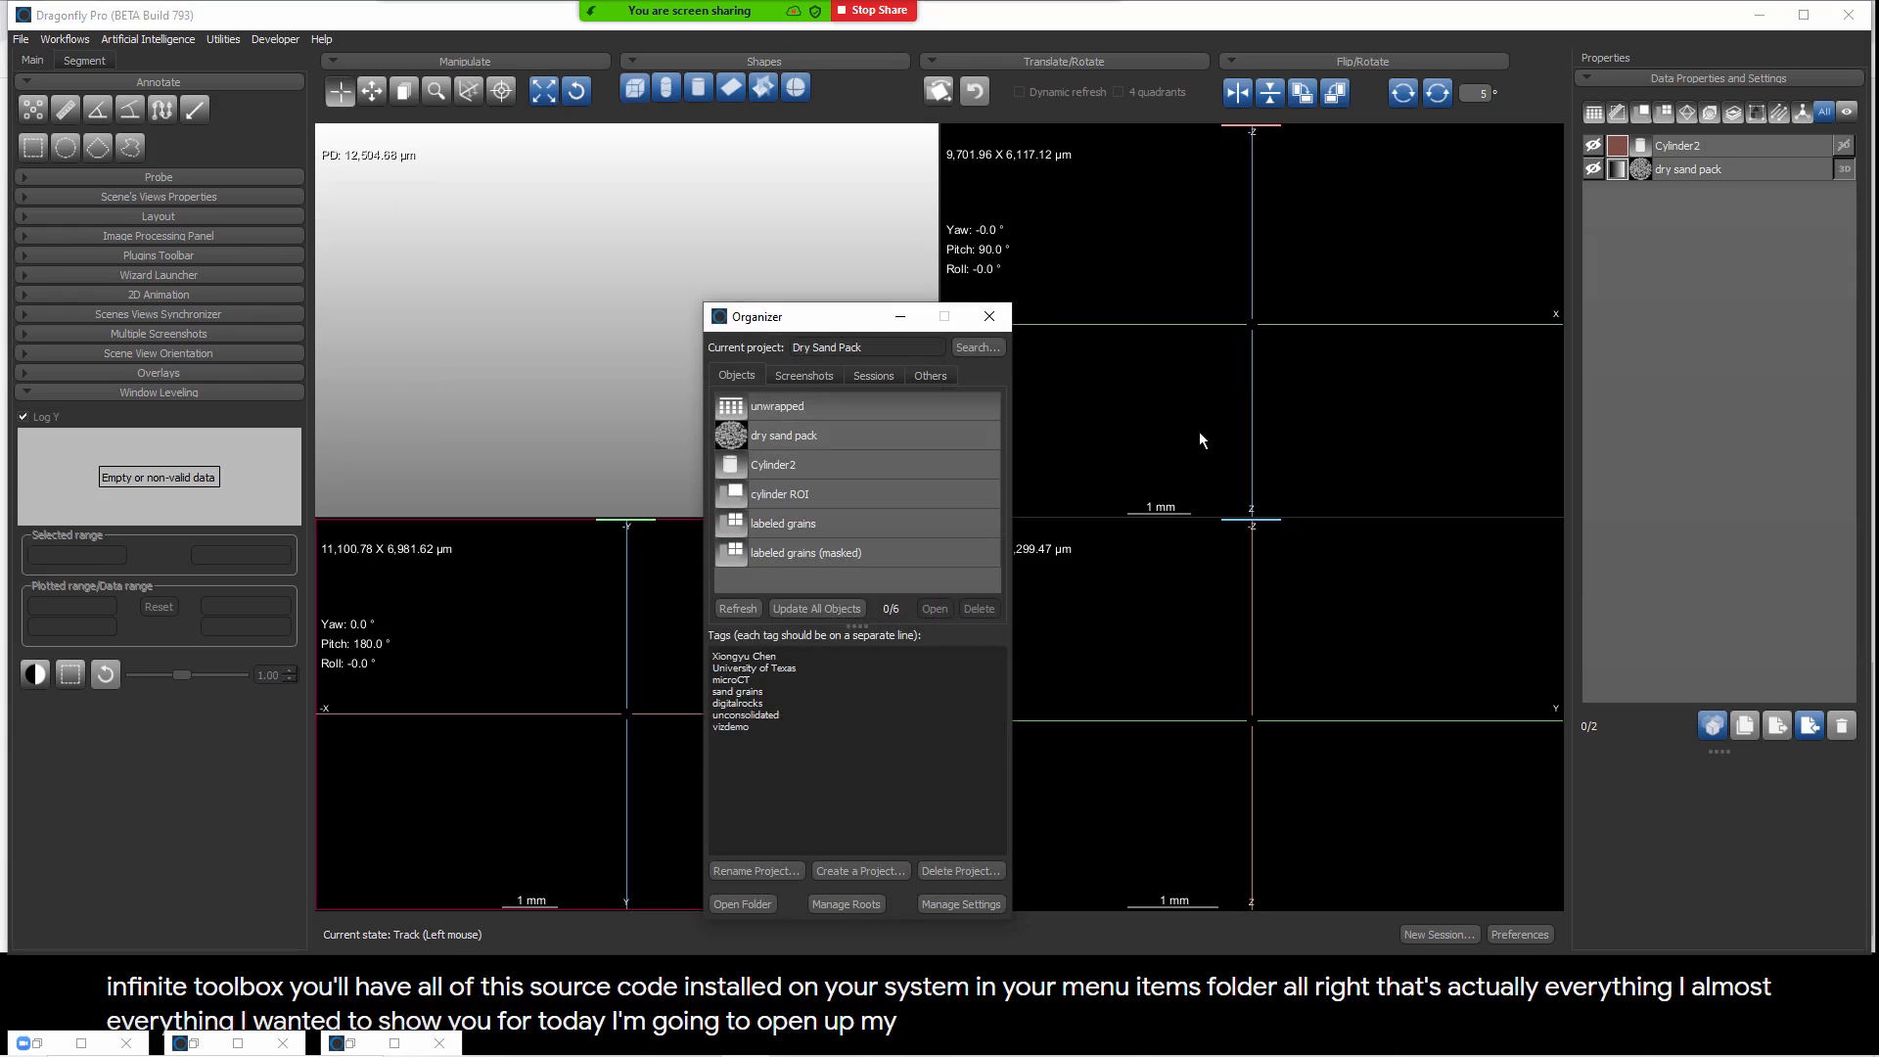
drag(796, 304, 1658, 298)
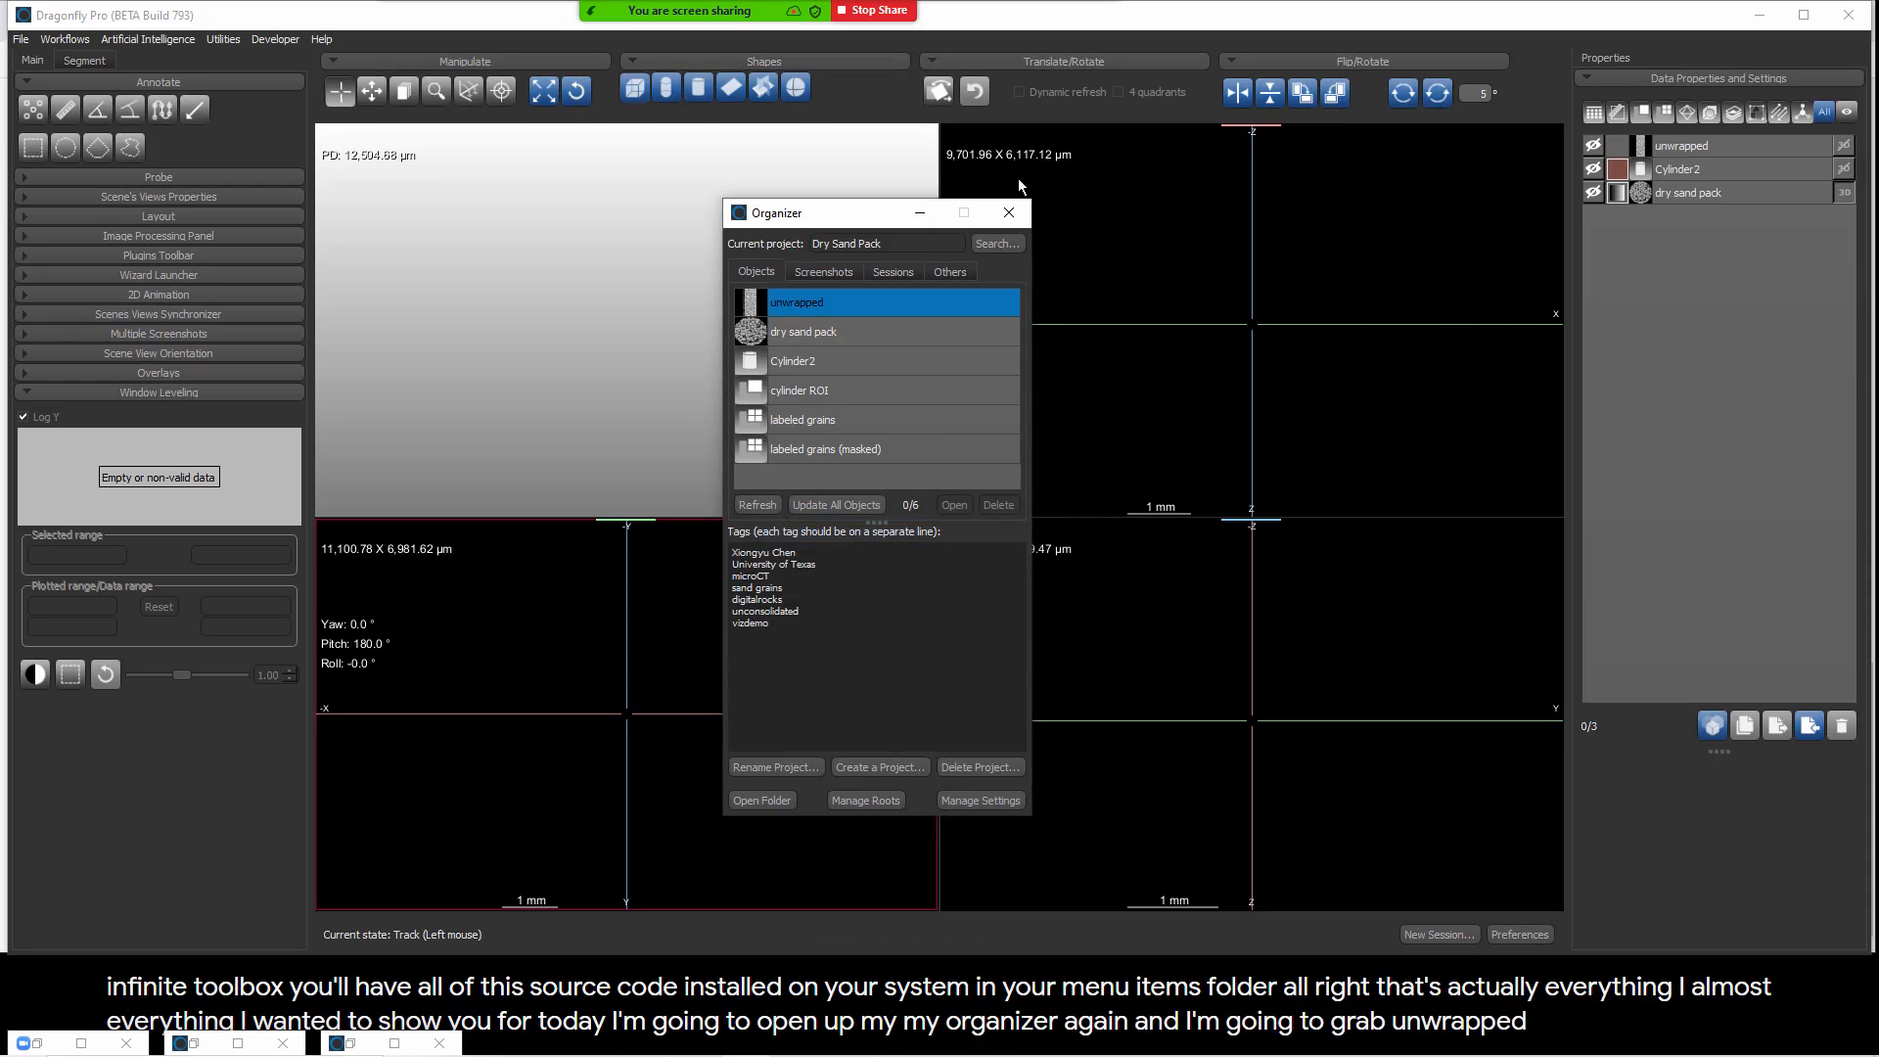
click(917, 213)
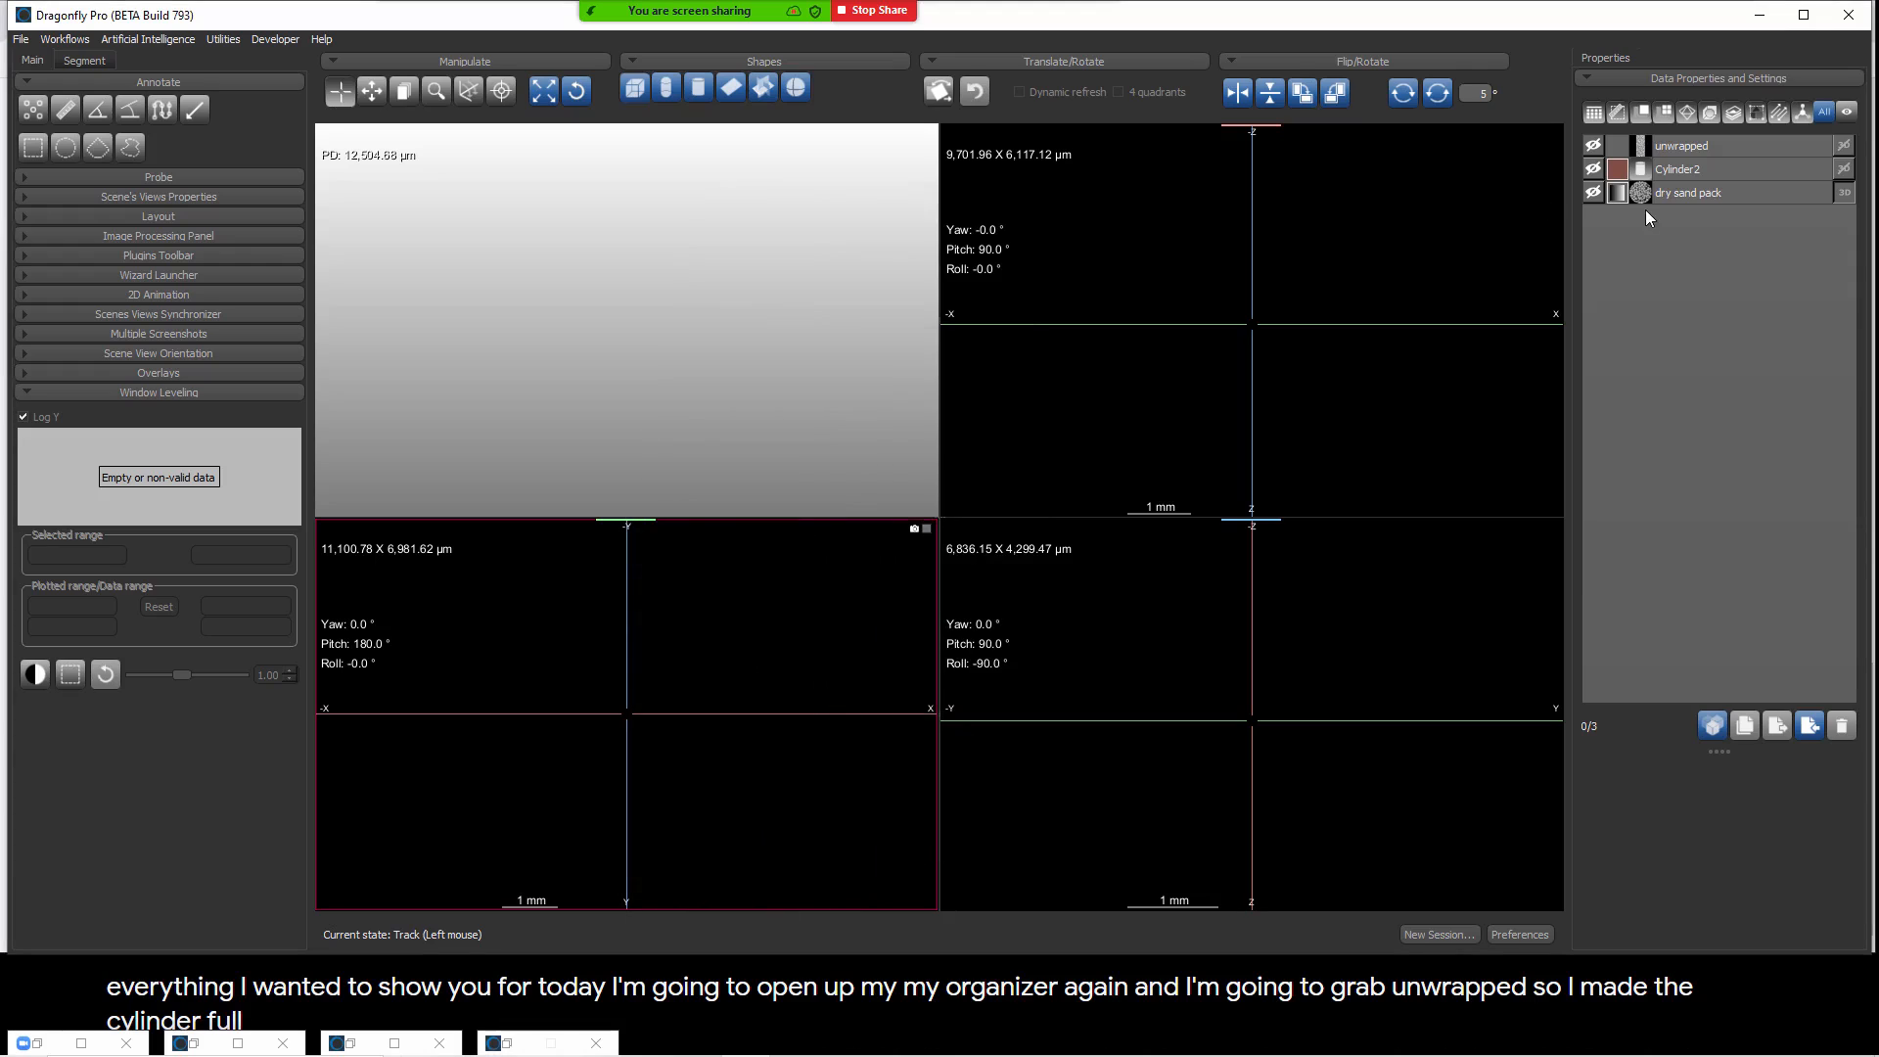
Step: Show the dry sand pack for a quick look, hide it again, and display the unwrapped image in the views
click(1592, 193)
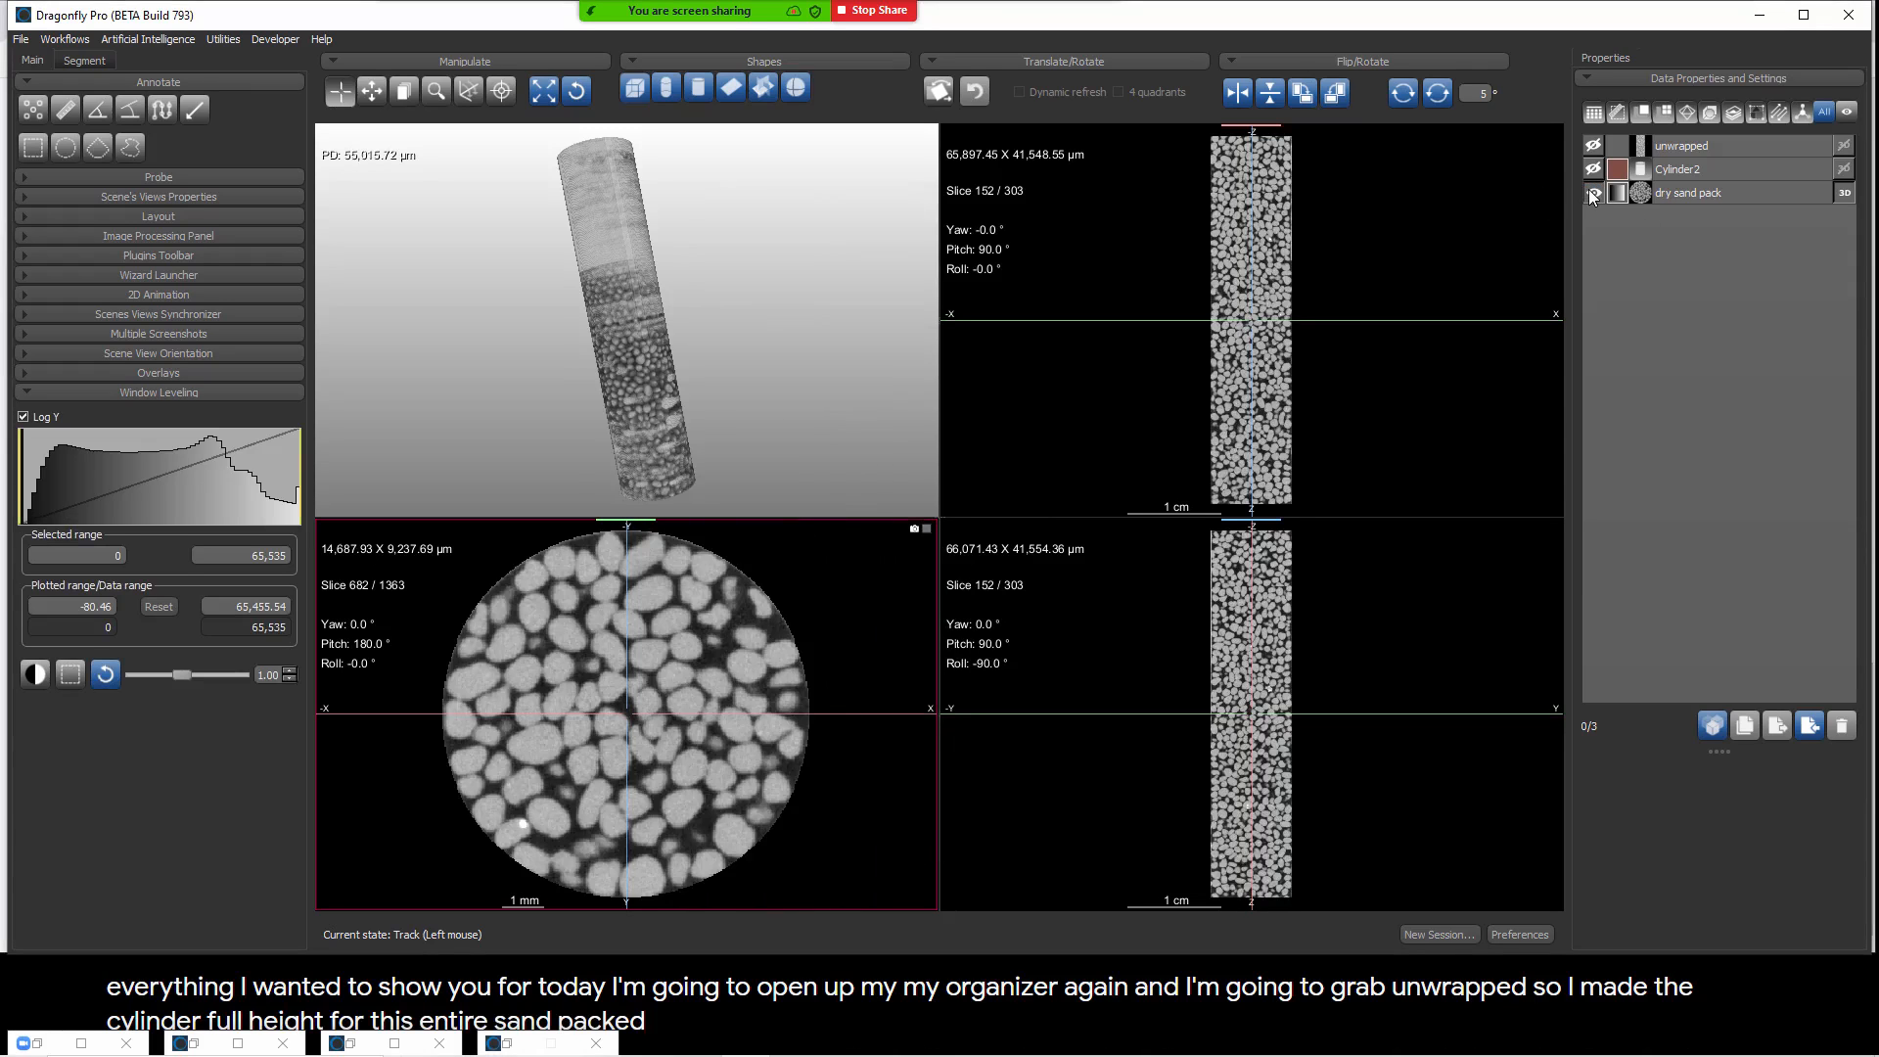
click(1592, 192)
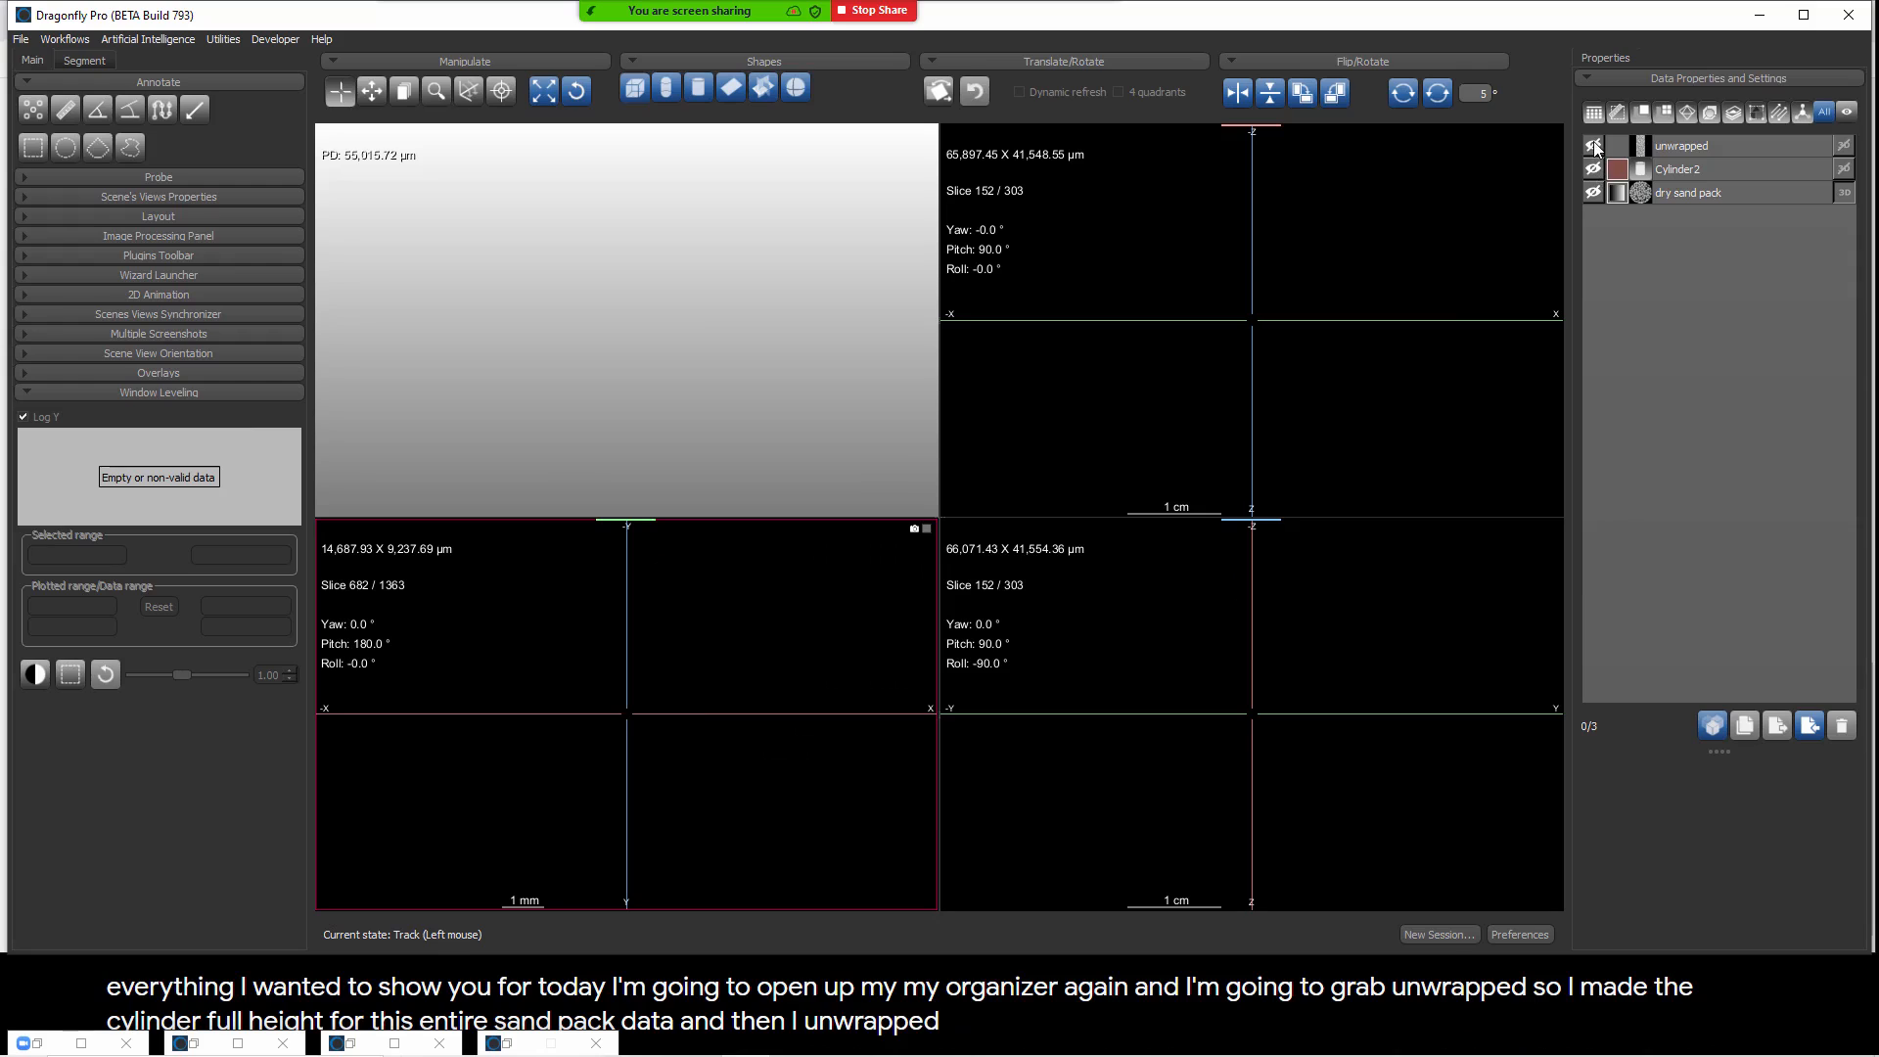
click(1593, 145)
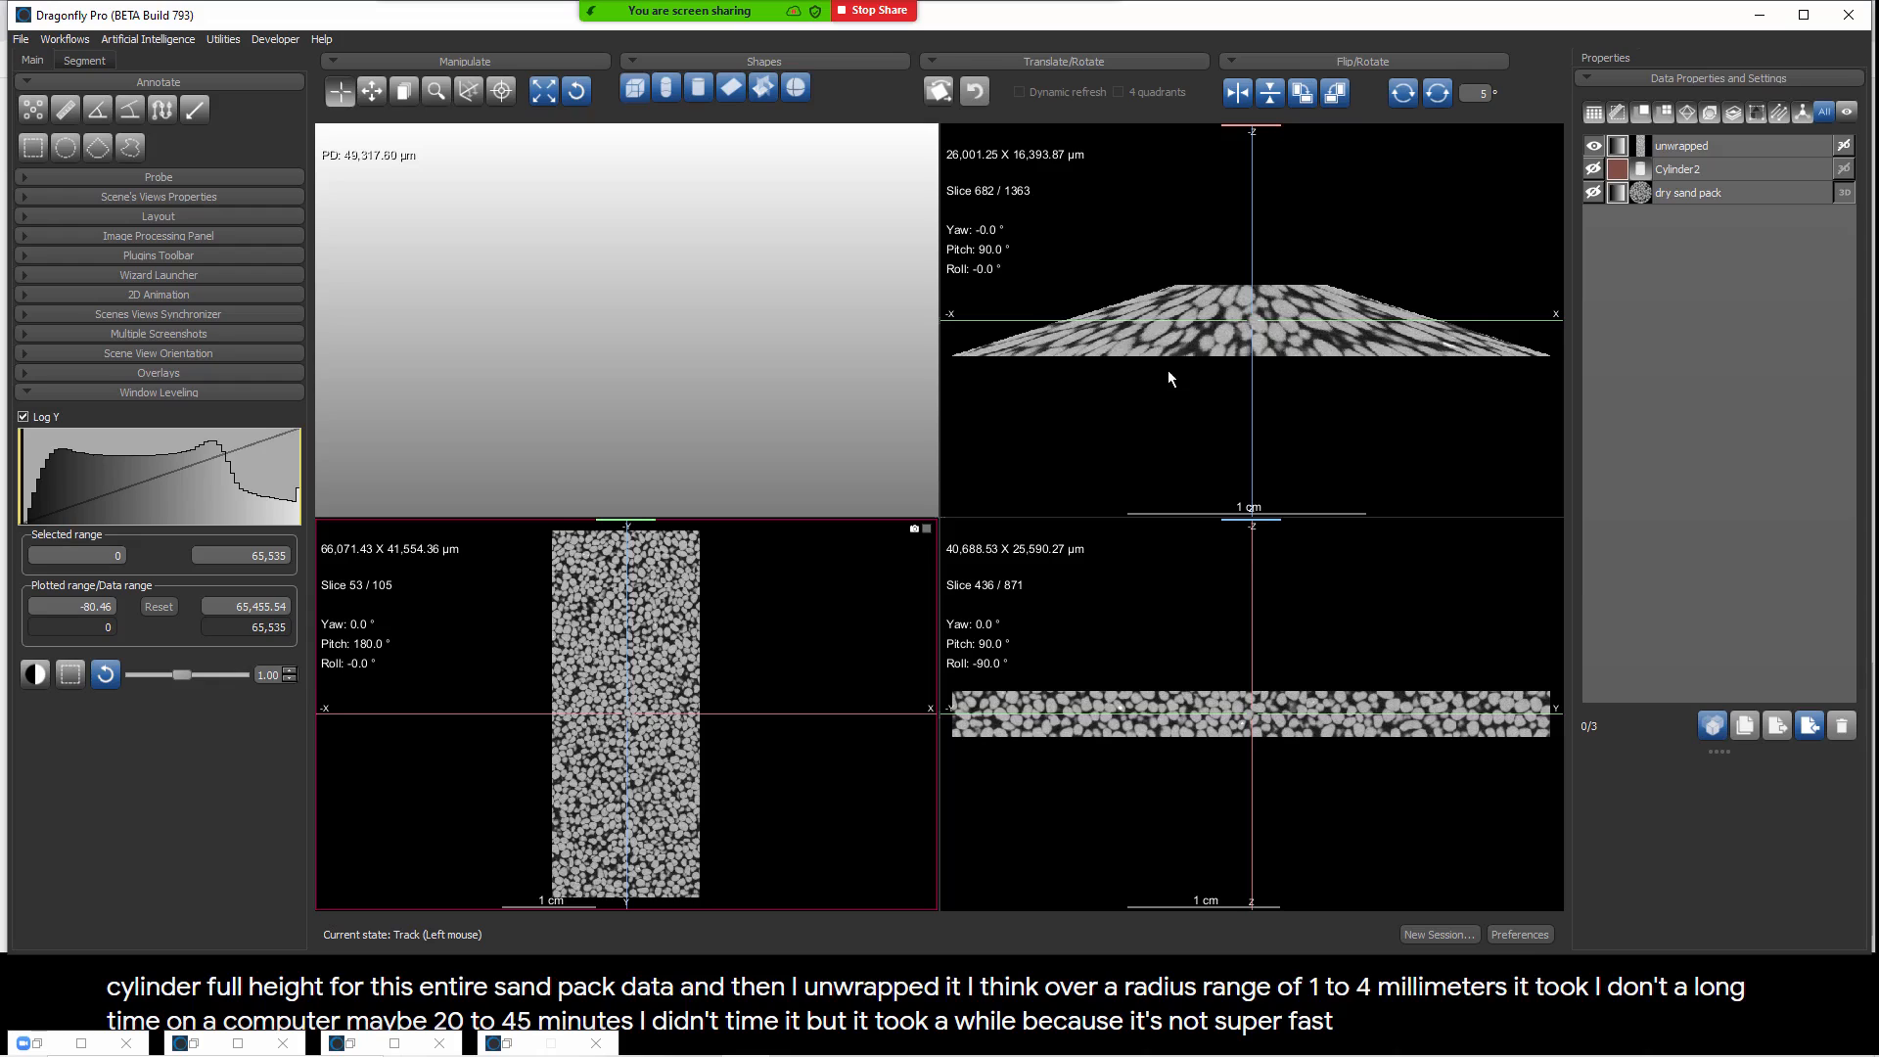
Step: Inspect the unwrapped image at different radii by moving the slice plane to high-radius slice 105 and back inward to slice 66
drag(1033, 320, 1026, 359)
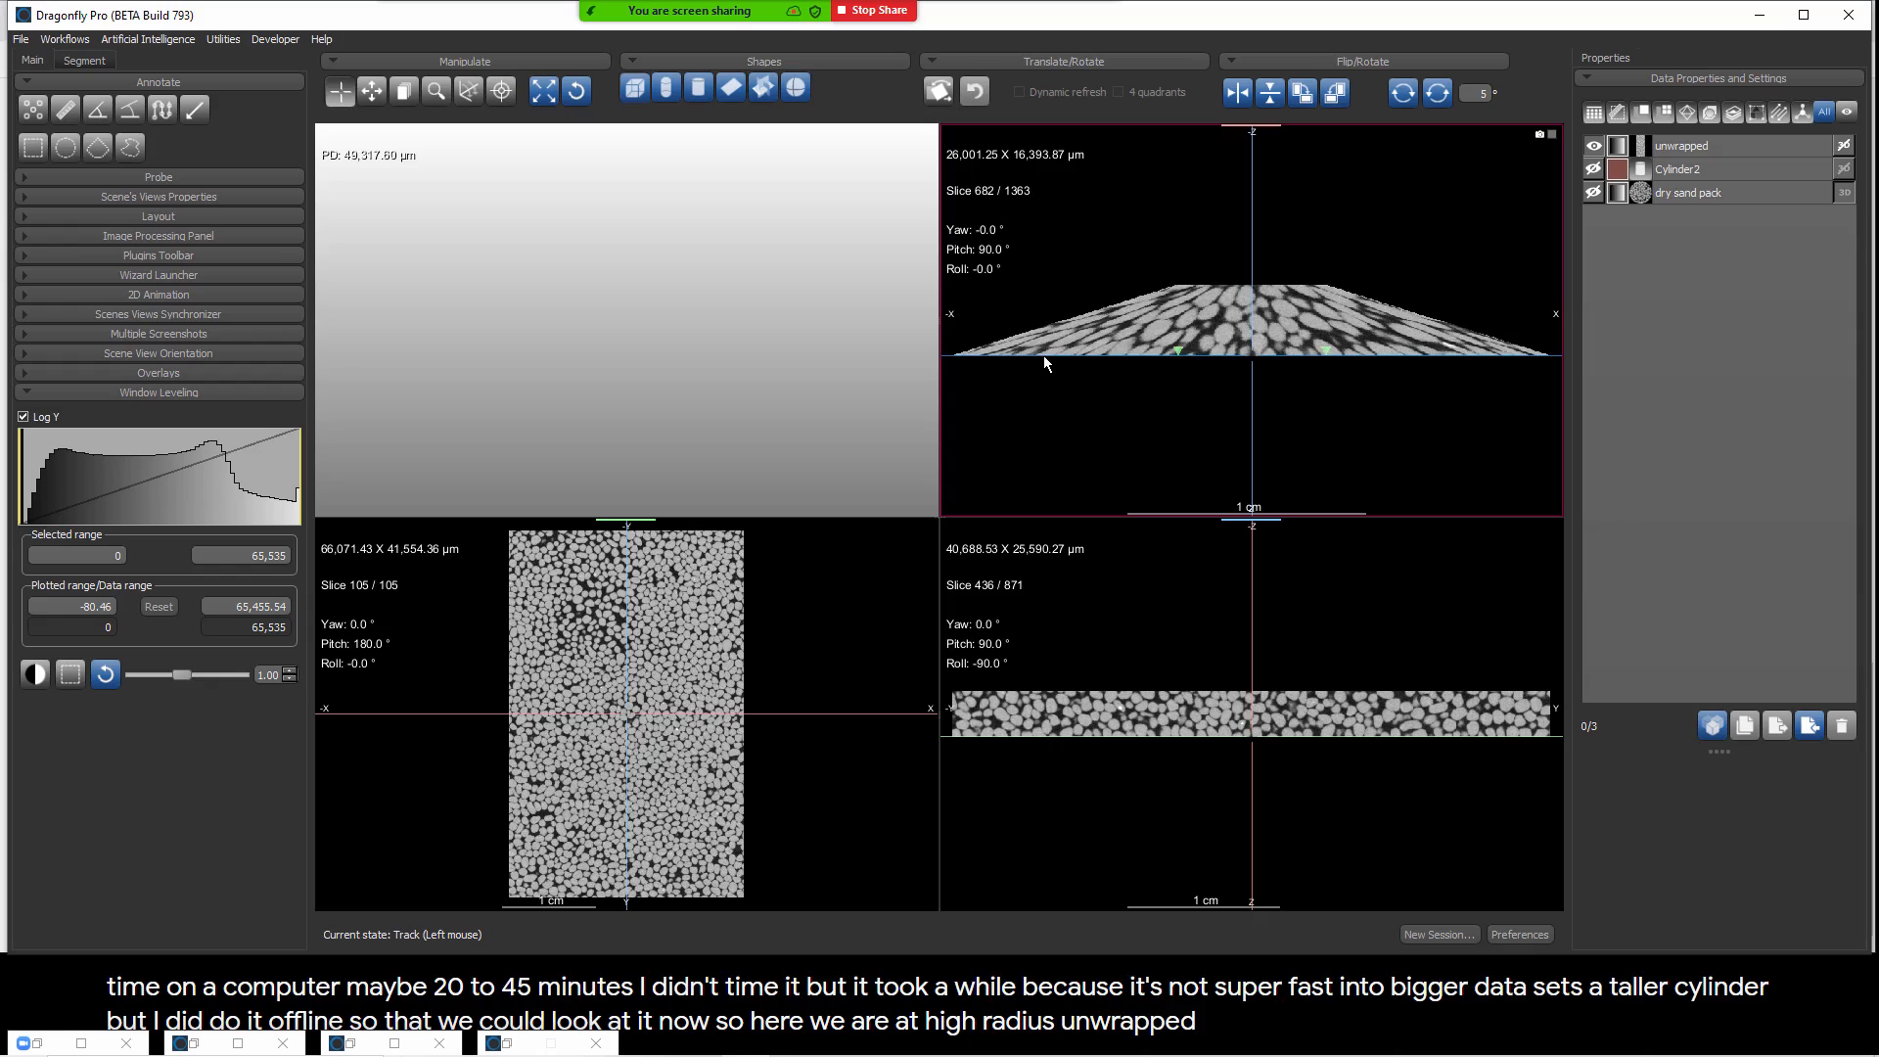
mouse_move(1044, 356)
mouse_down()
mouse_move(1049, 256)
mouse_move(1060, 368)
mouse_up()
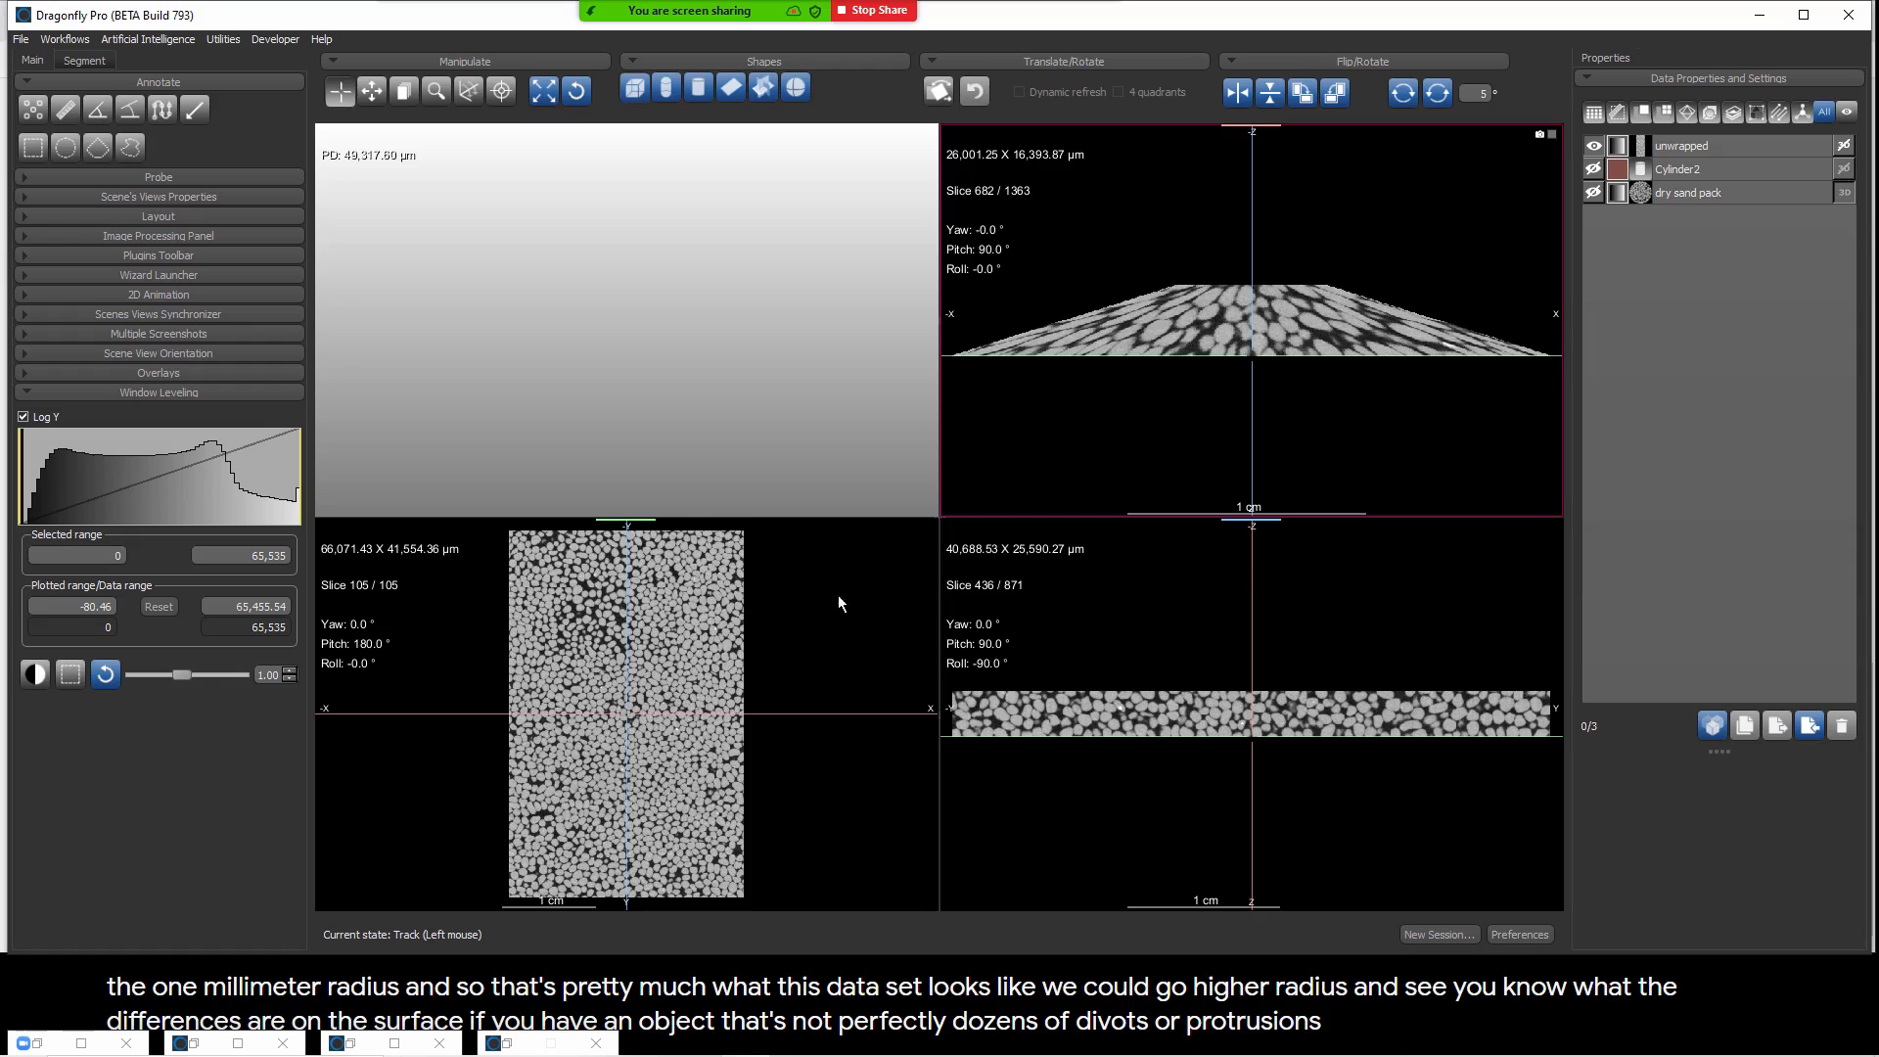
drag(1059, 355, 1064, 327)
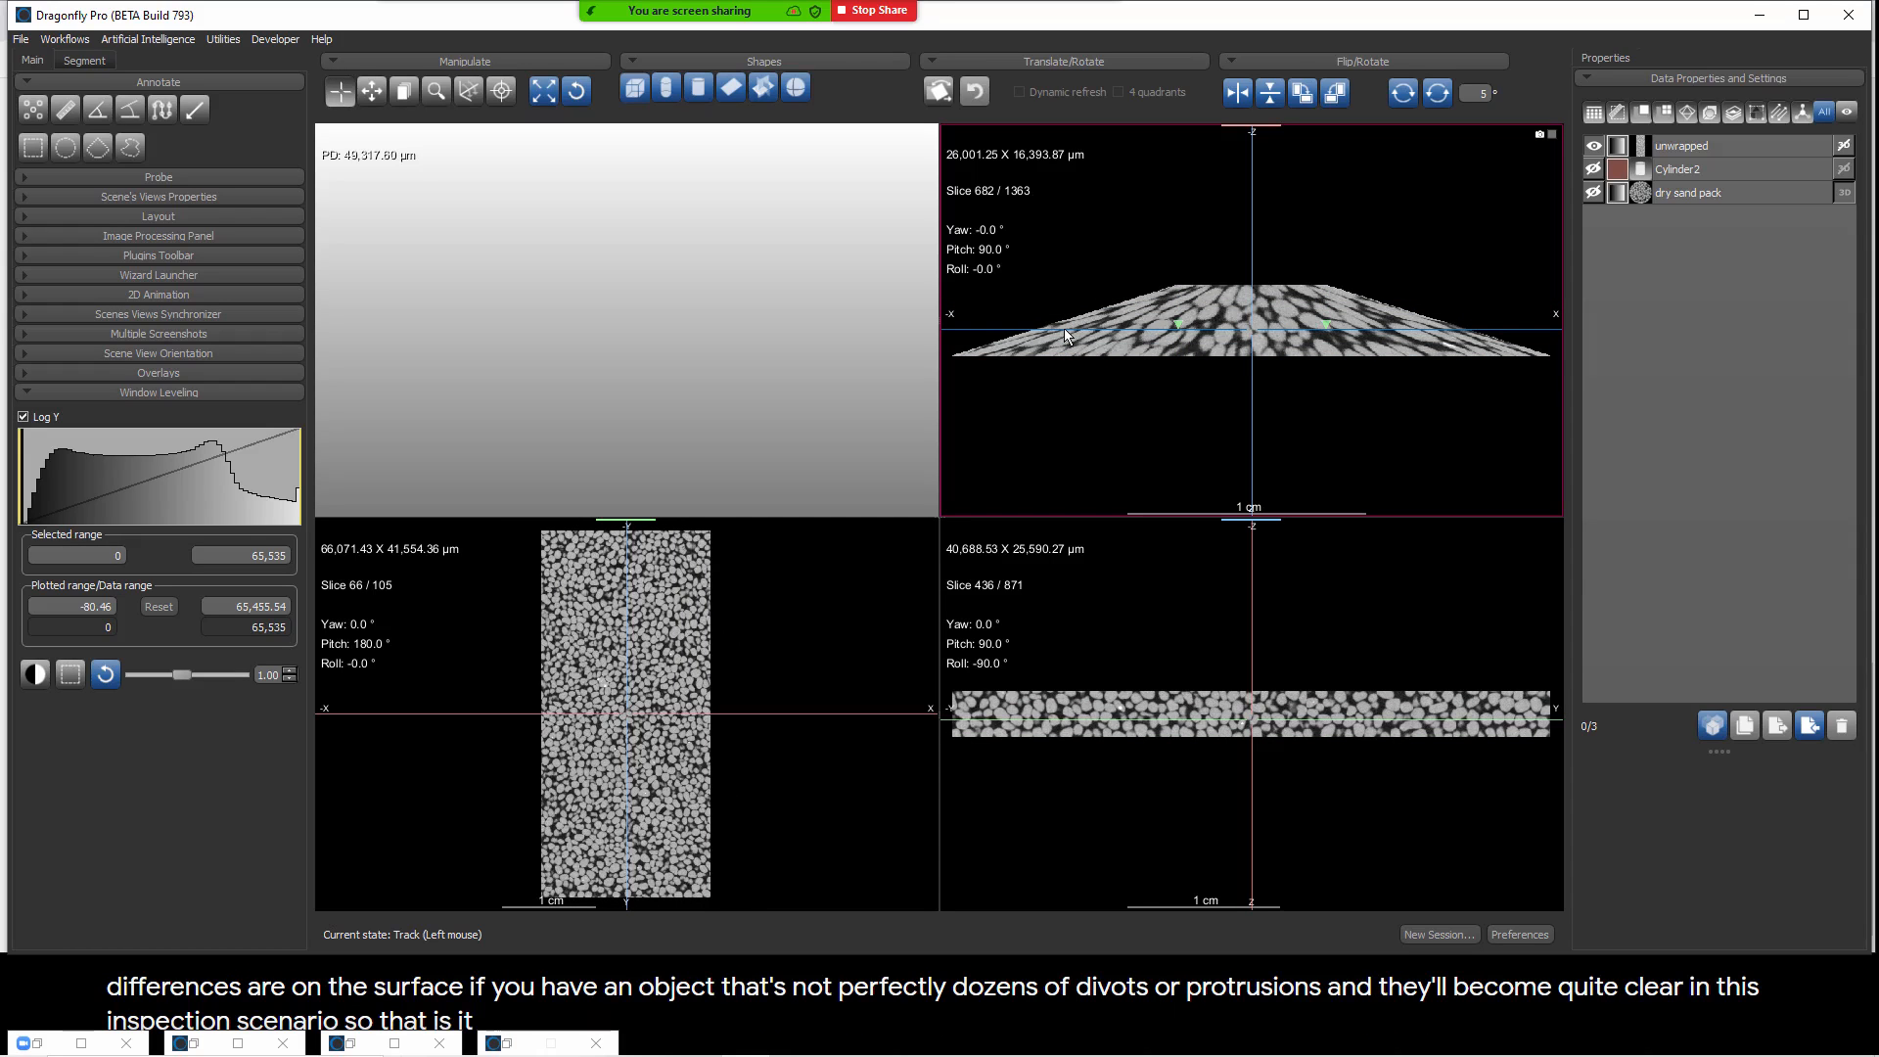